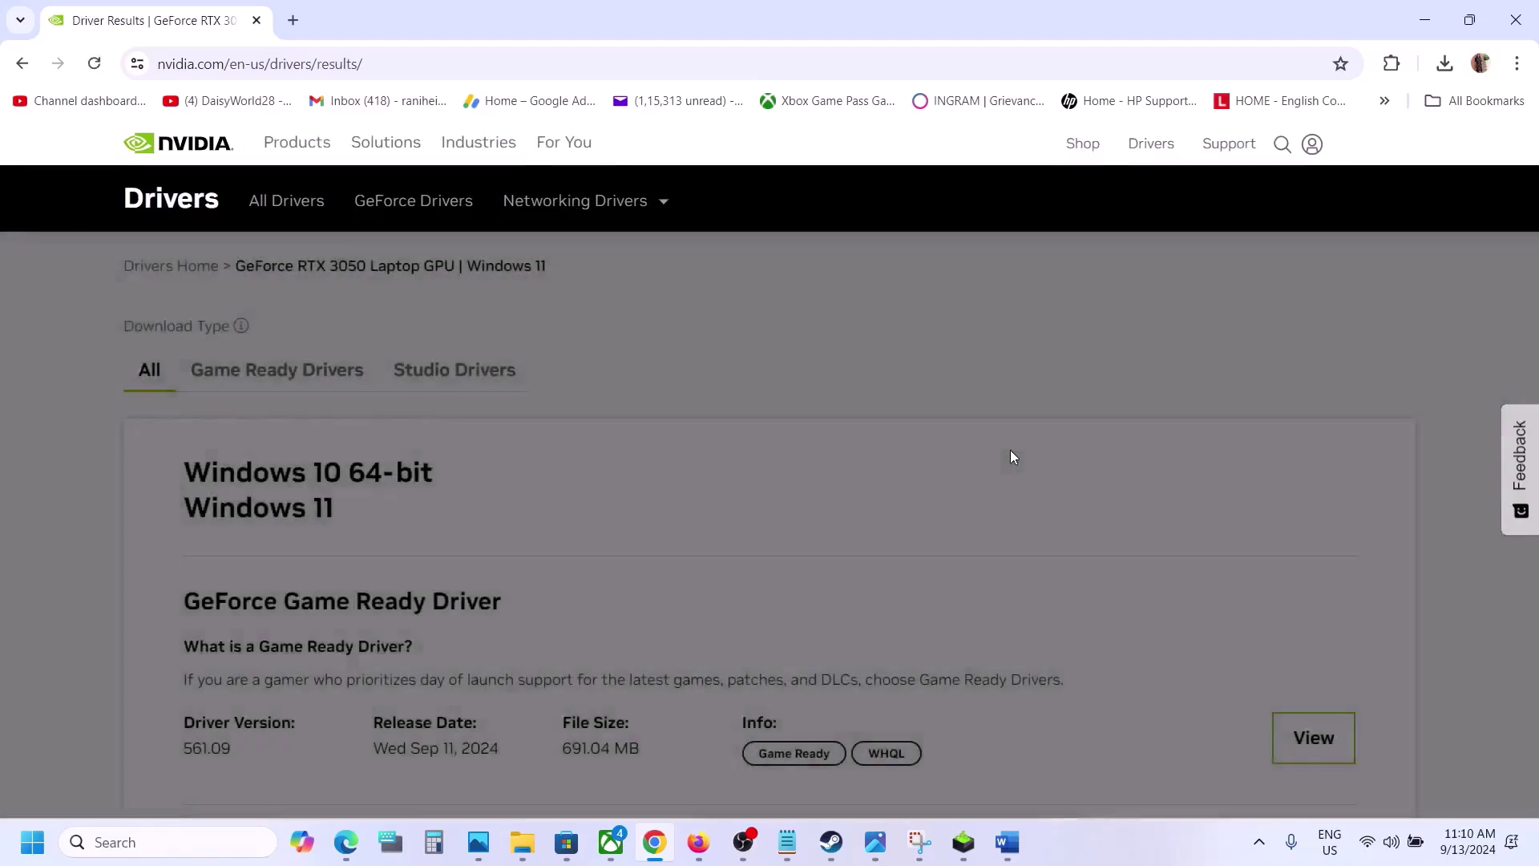
Download the GeForce Game Ready Driver 561.09 from the driver results and launch the downloaded installer.
scroll(845, 495, down, 2)
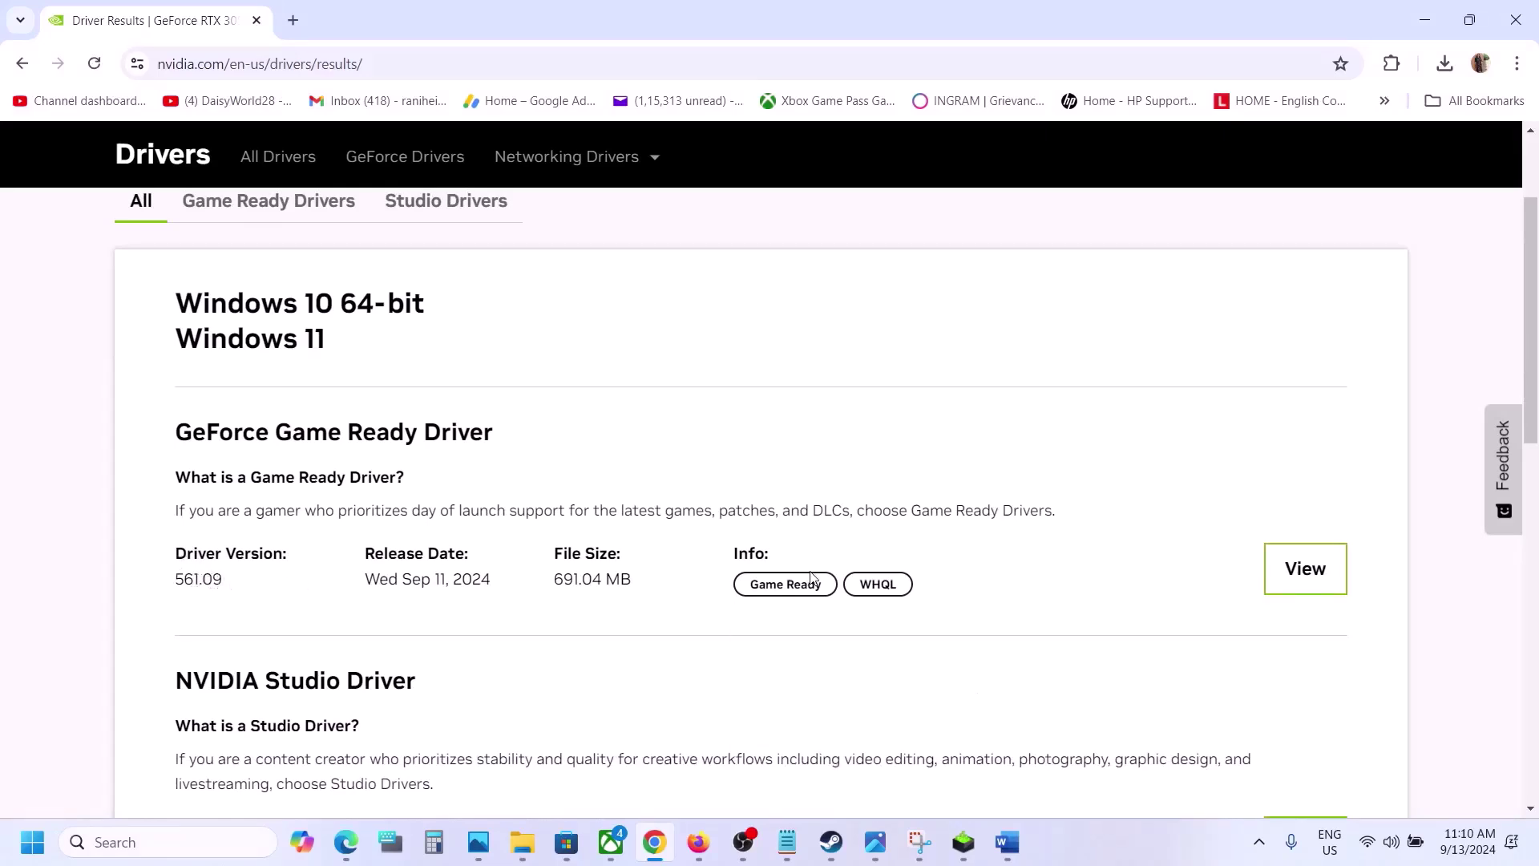
click(1307, 570)
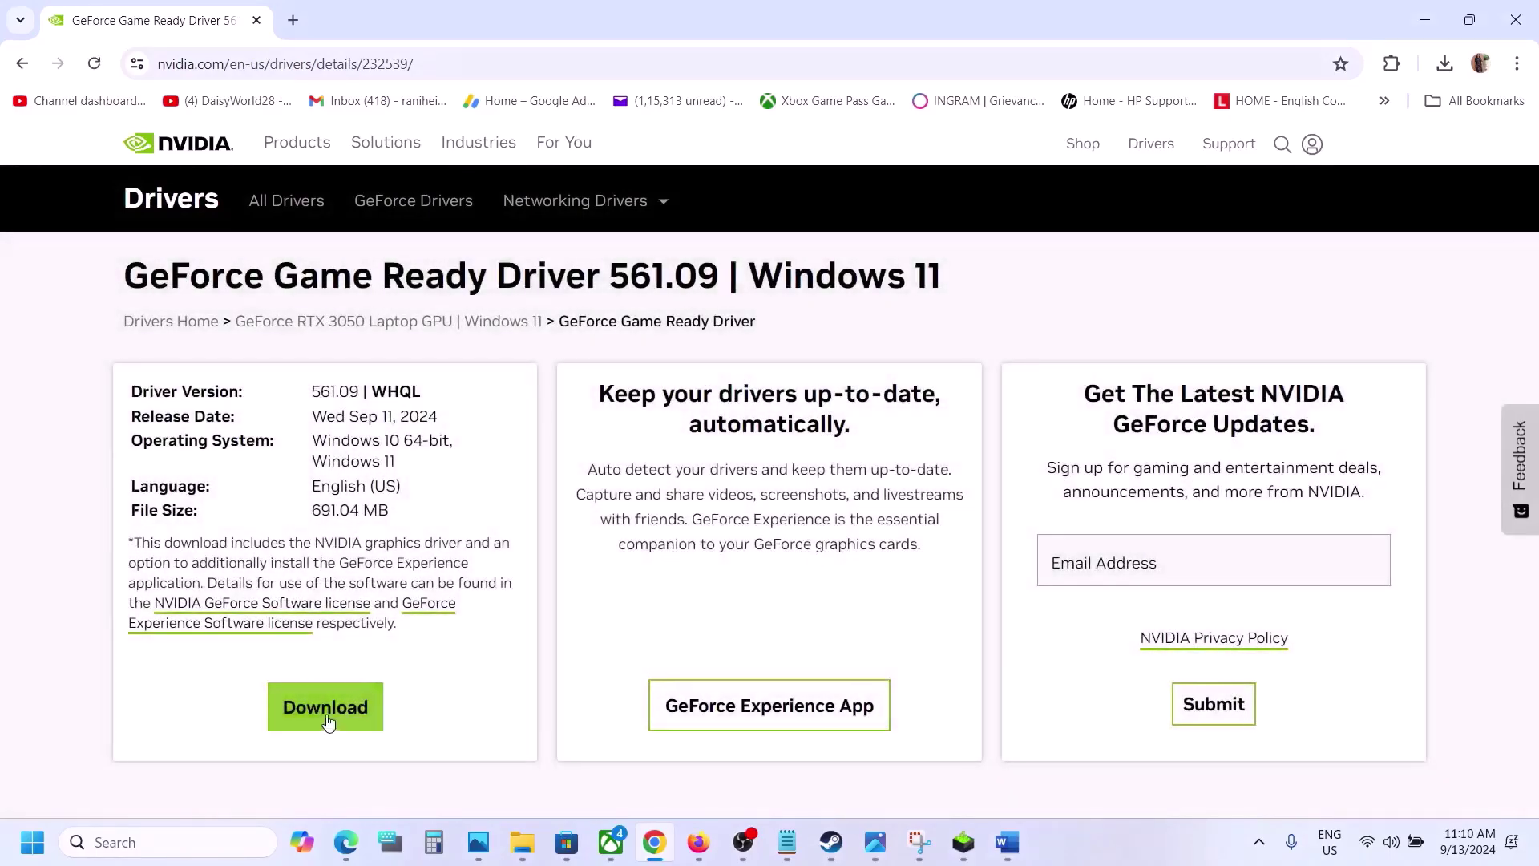
click(325, 717)
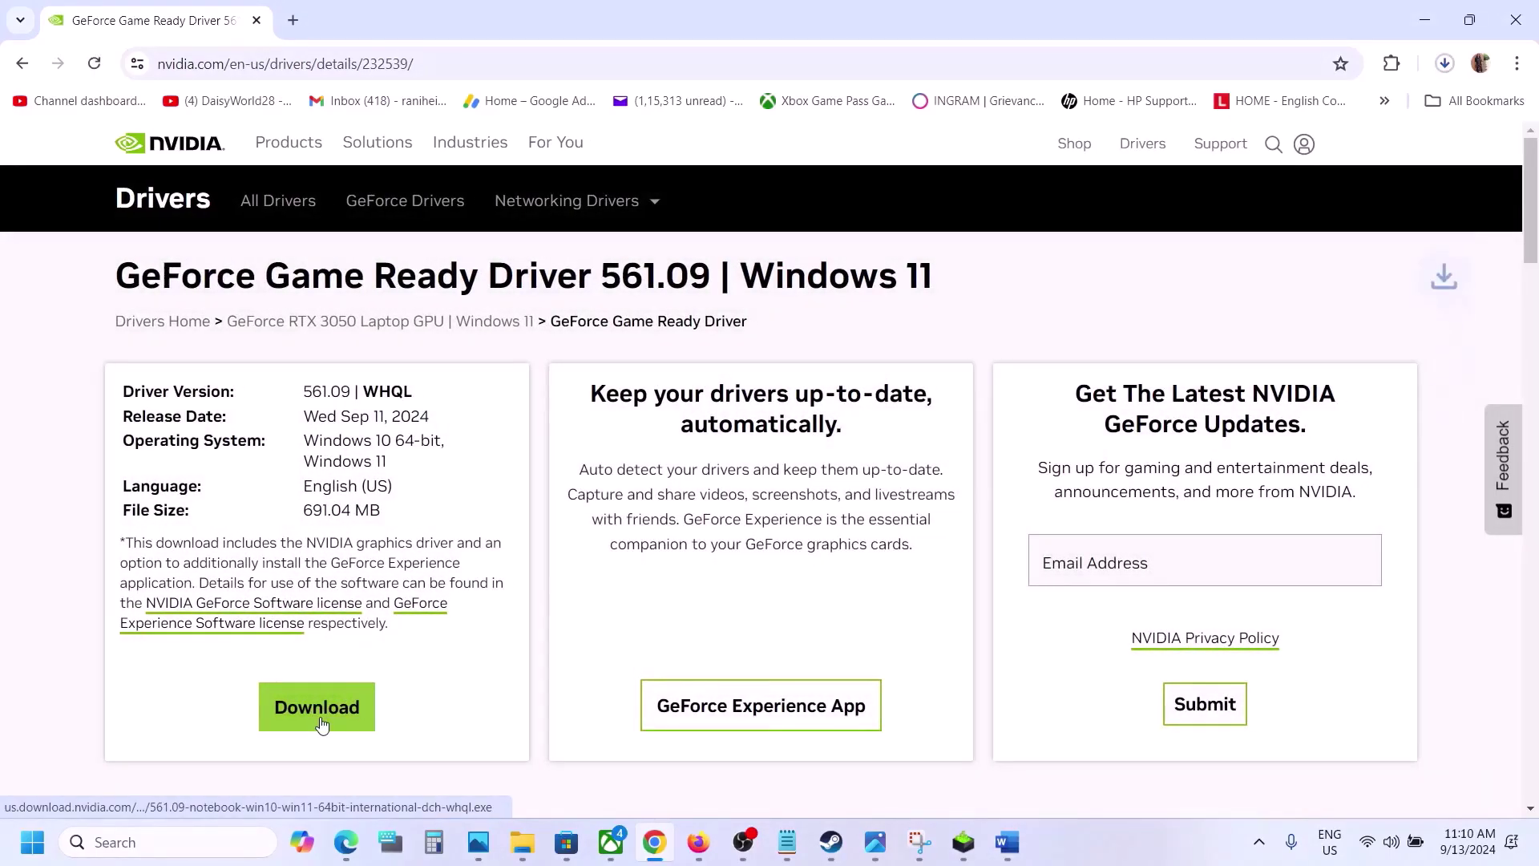
click(1445, 63)
click(1264, 243)
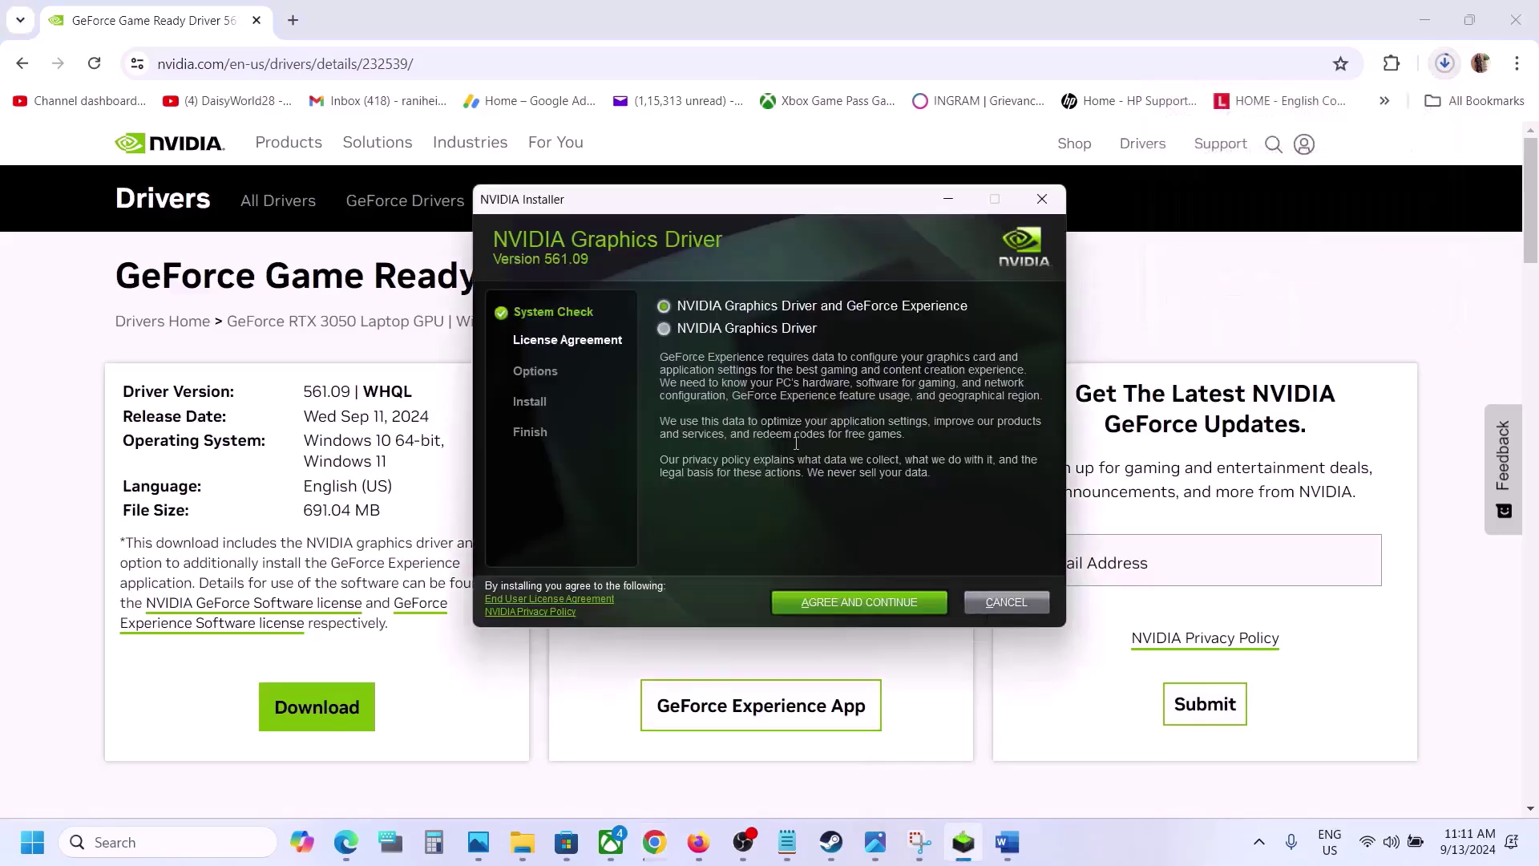
Accept the licence for the graphics driver with GeForce Experience and start a Custom (Advanced) install with a clean installation.
click(858, 601)
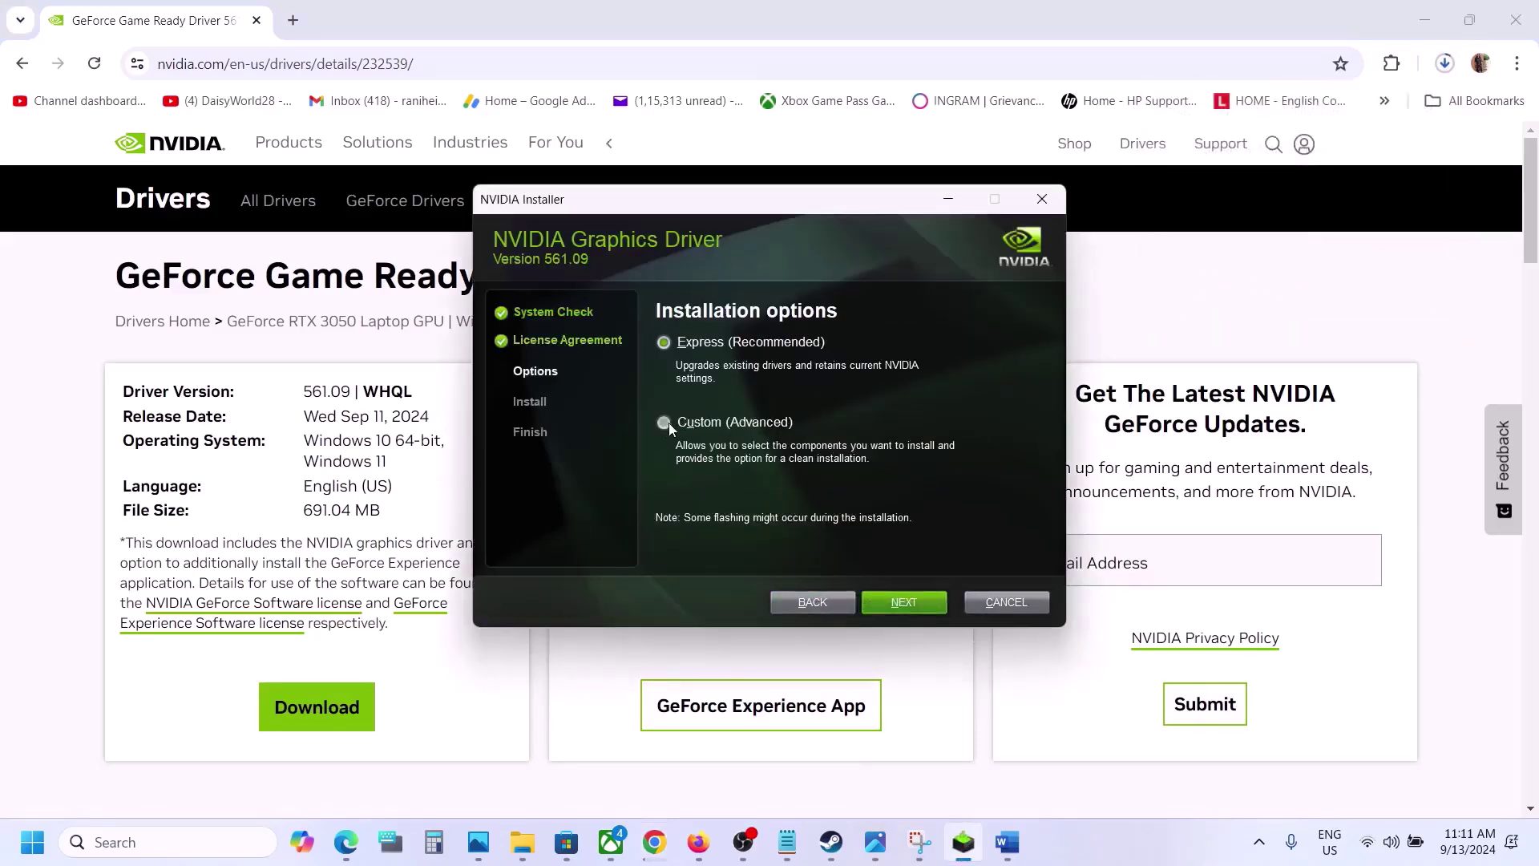
click(665, 423)
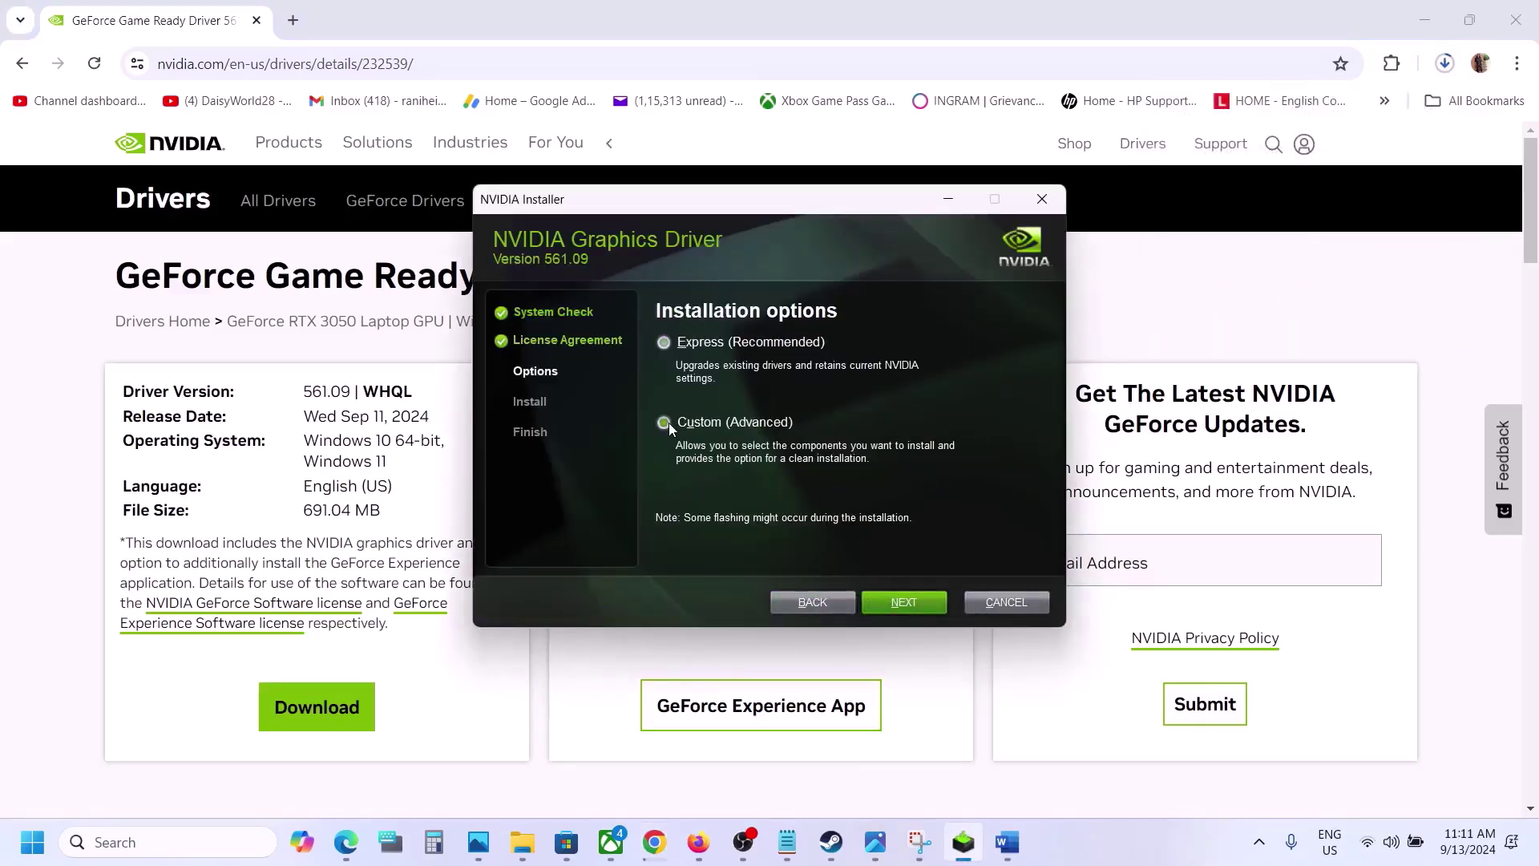
click(910, 605)
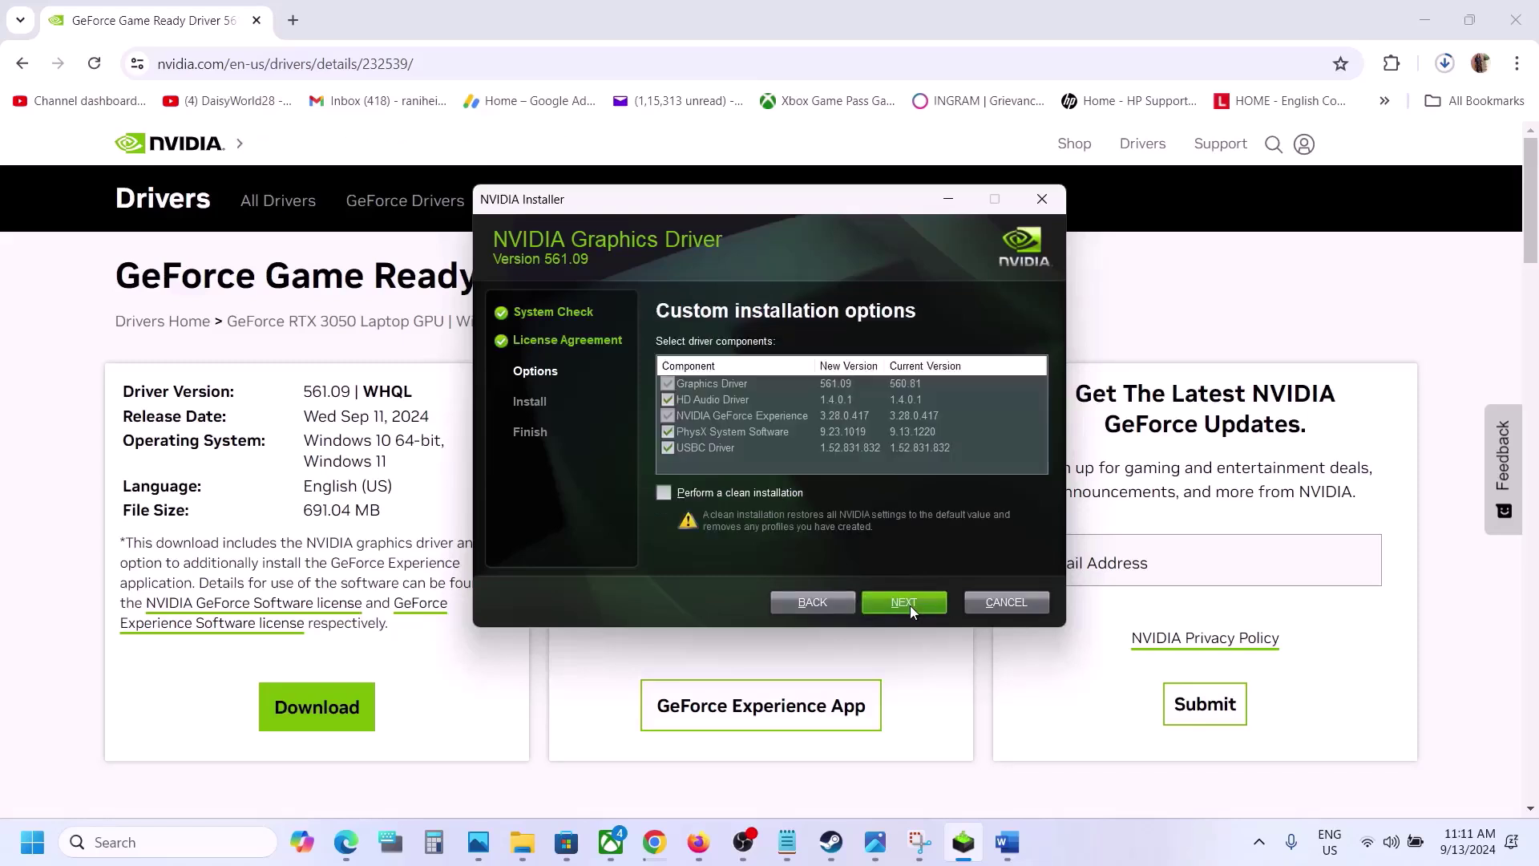
click(664, 494)
click(905, 607)
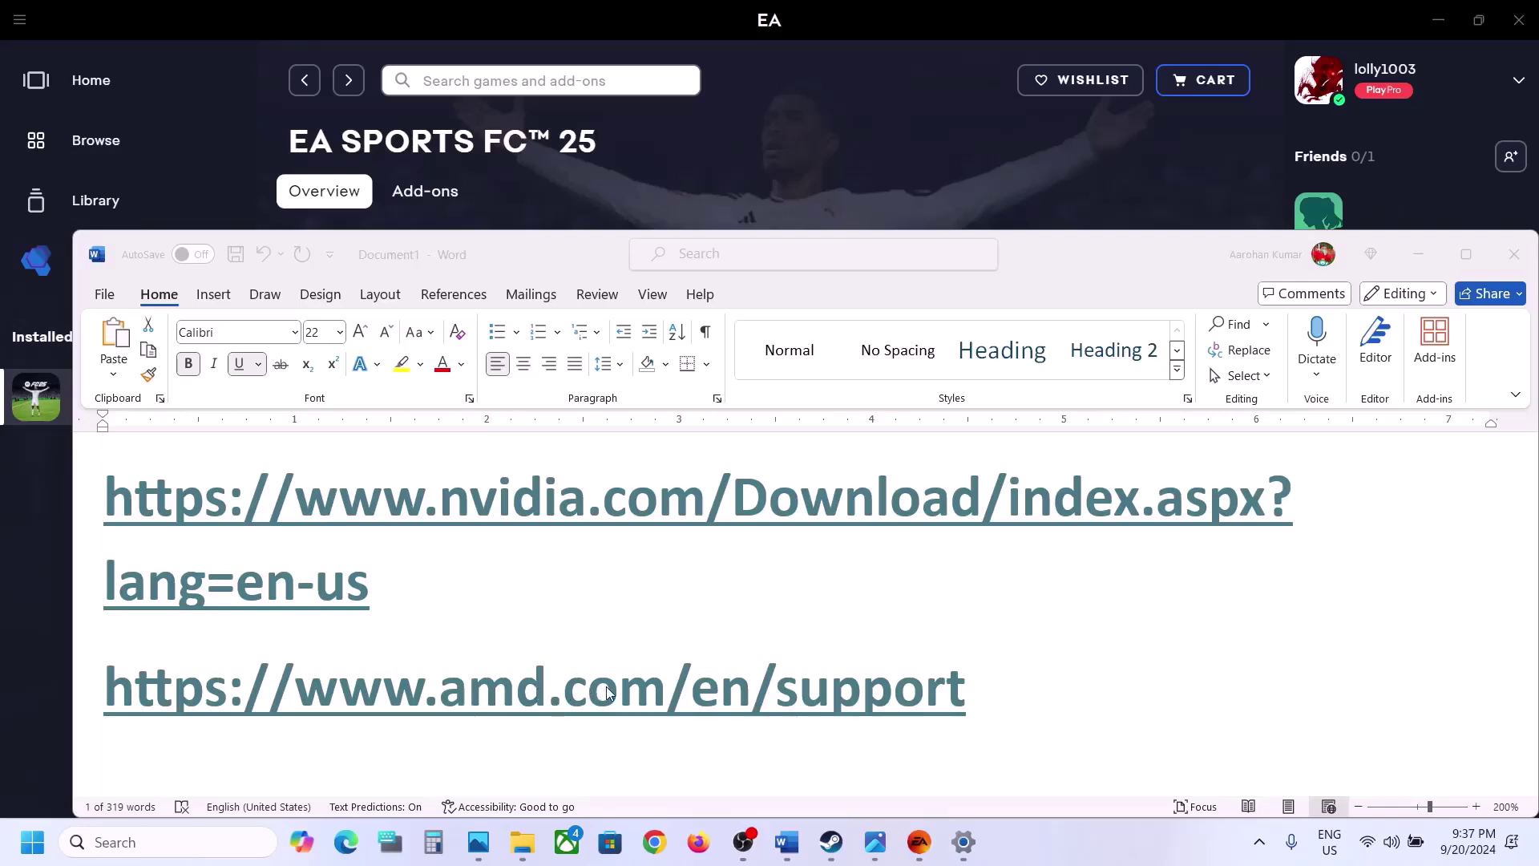
Search Windows for "graphics" copied from the Step 2 heading, open Graphics settings and start browsing for a desktop app.
scroll(606, 693, down, 3)
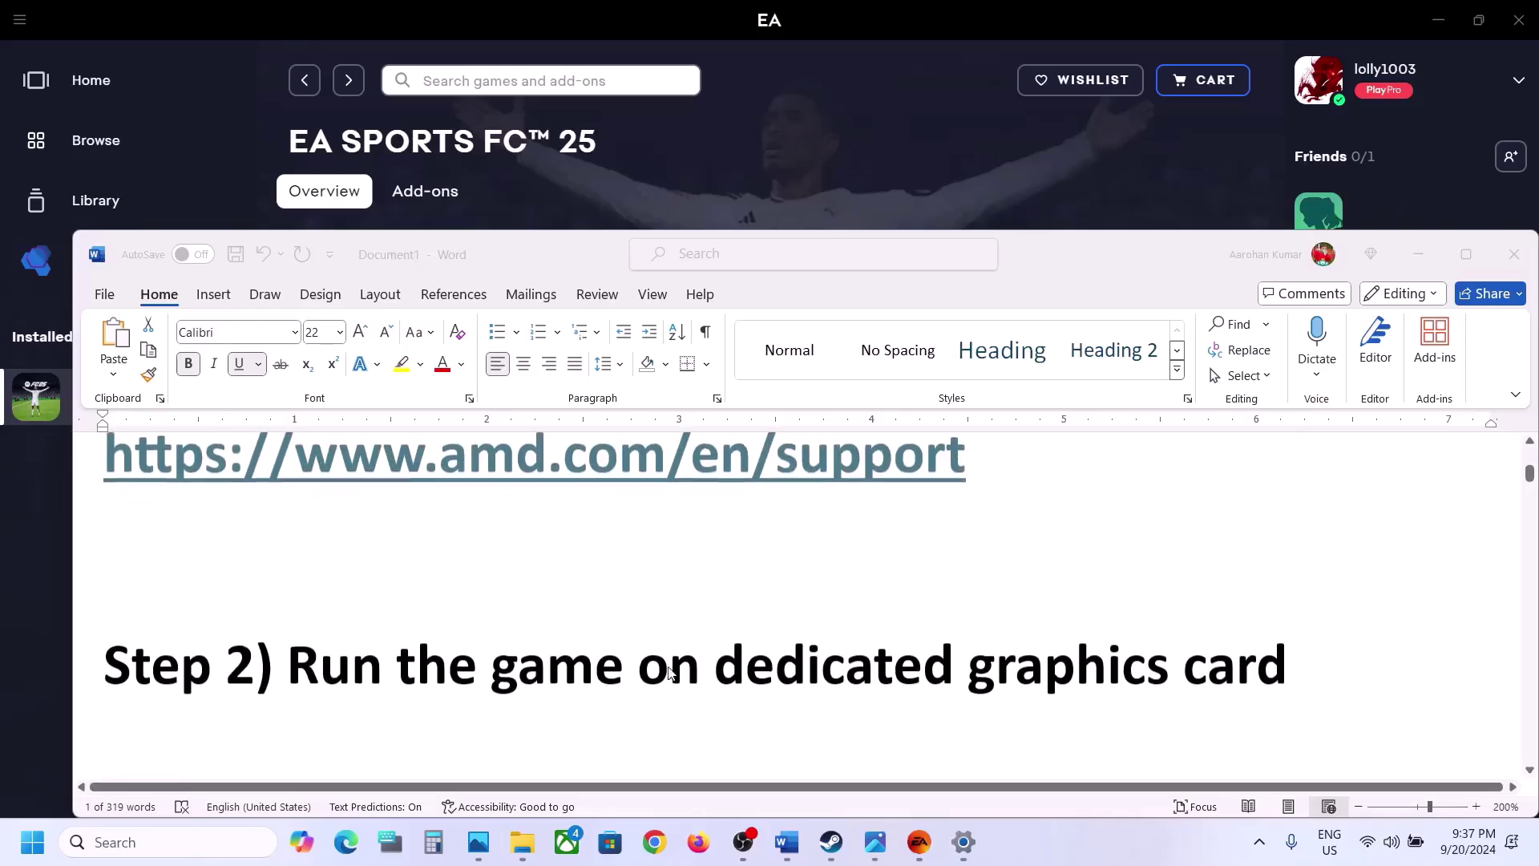
click(1042, 669)
double_click(1042, 669)
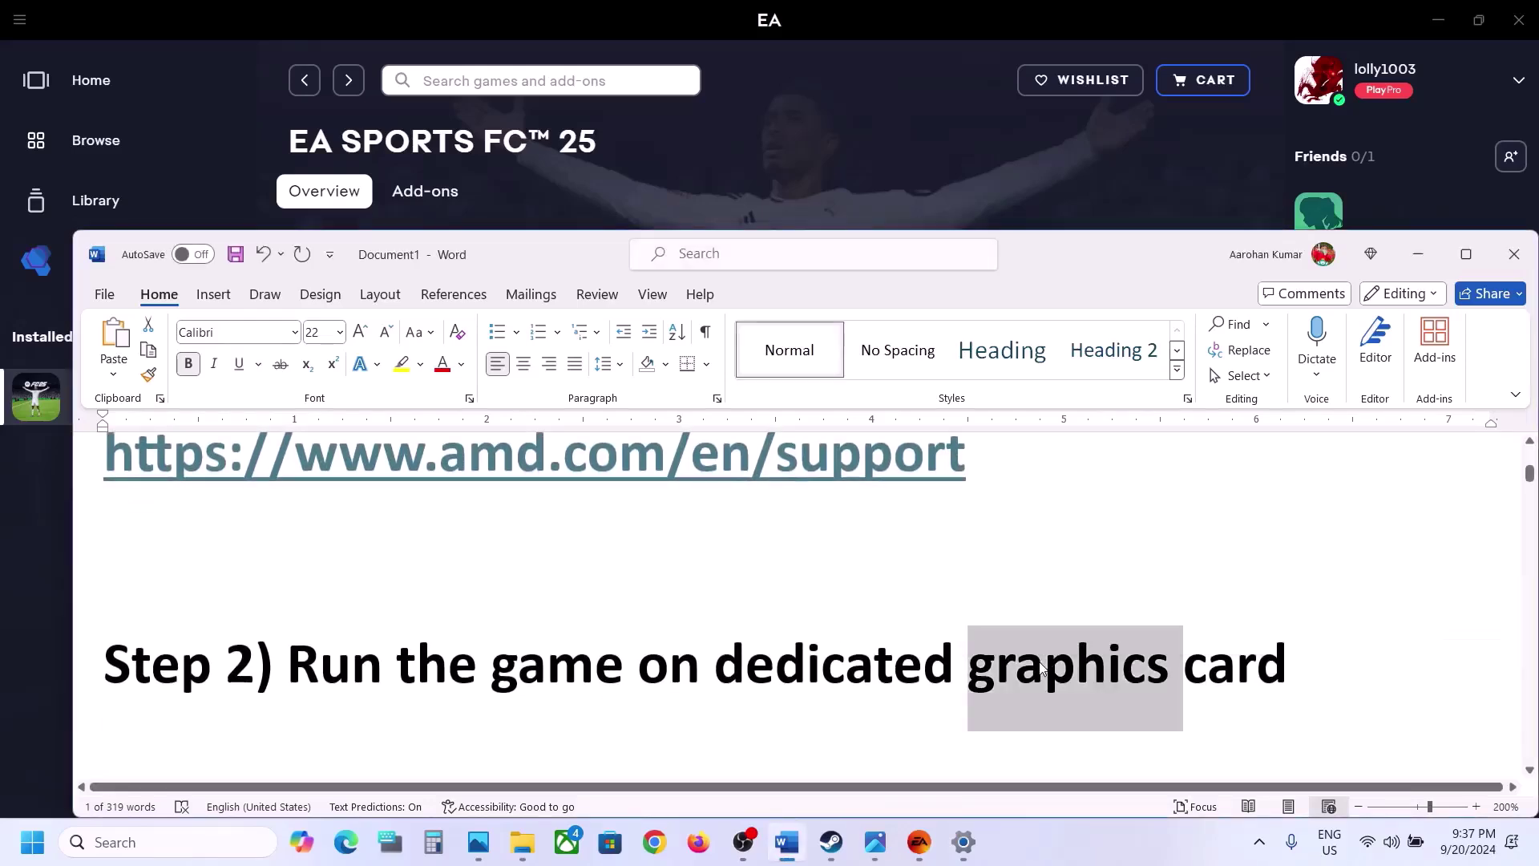
key(ctrl+c)
click(215, 851)
key(ctrl+v)
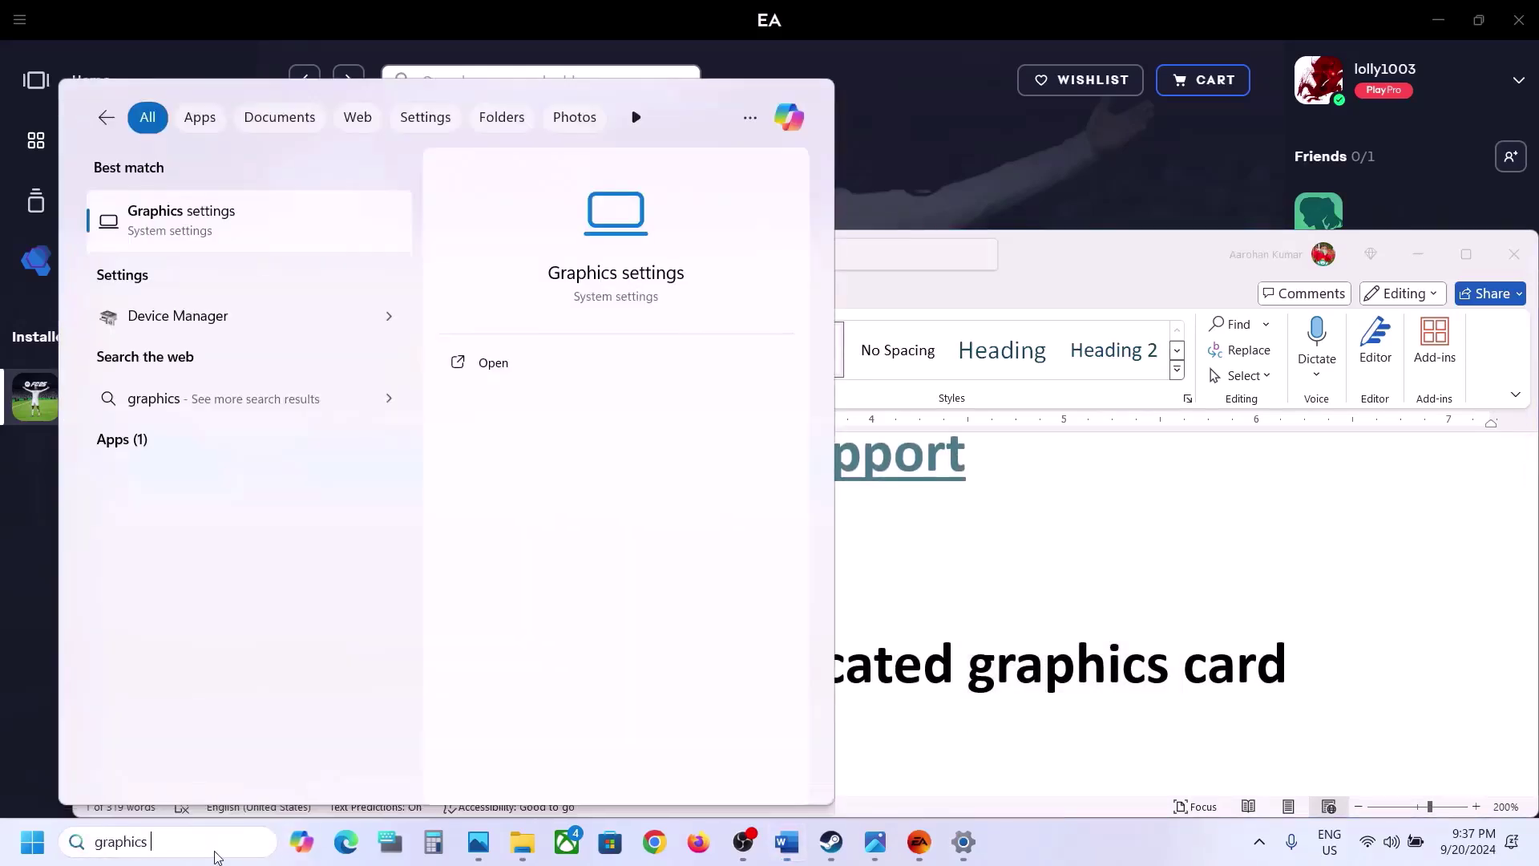
click(189, 230)
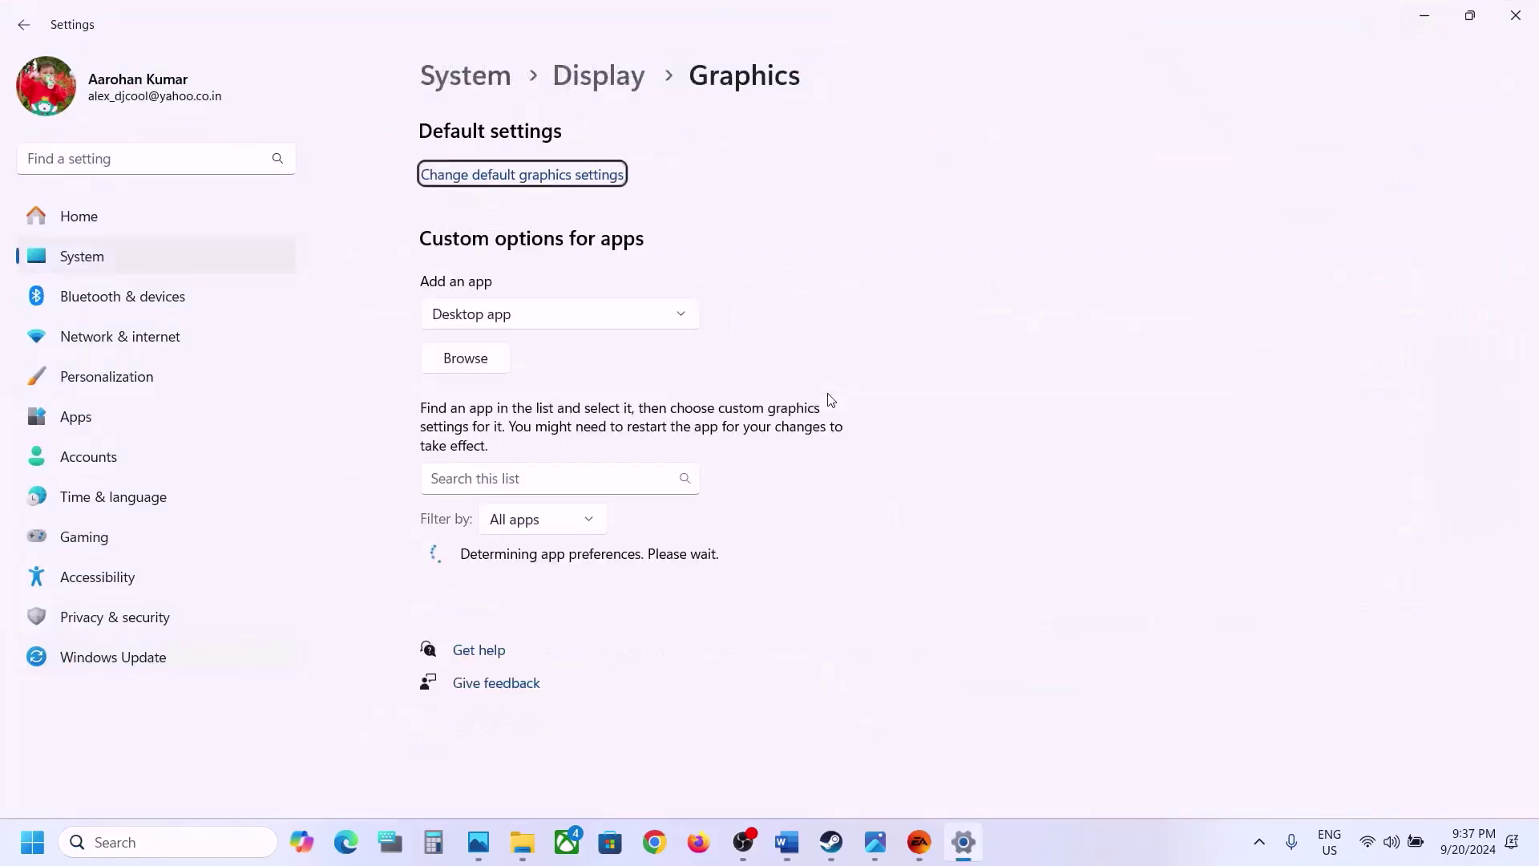
click(479, 359)
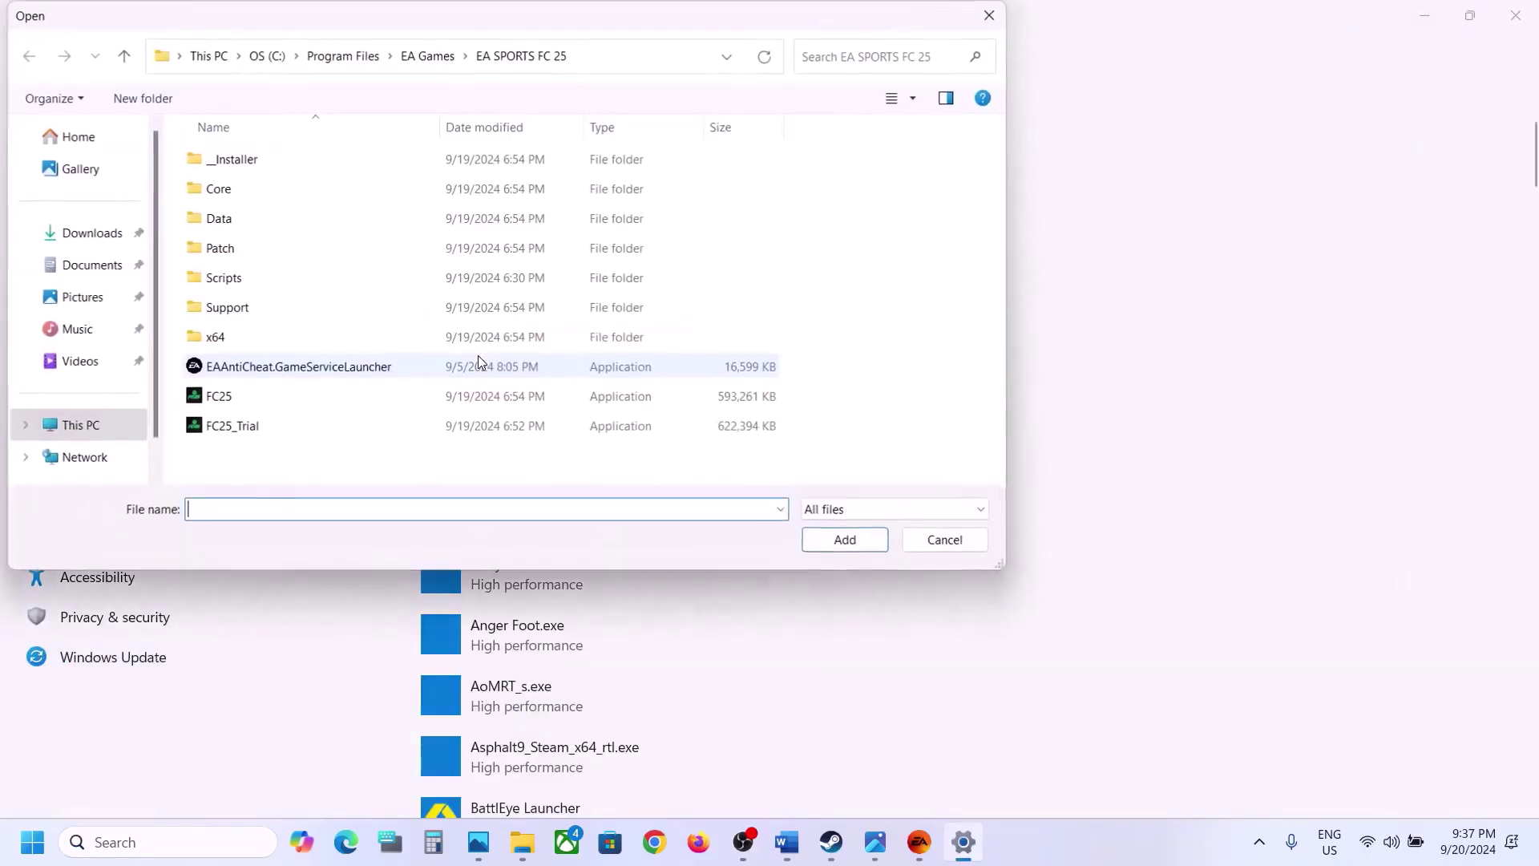
Browse to the game's Steam installation folder, C:\Program Files (x86)\Steam\steamapps\common\EA SPORTS FC 25.
click(96, 423)
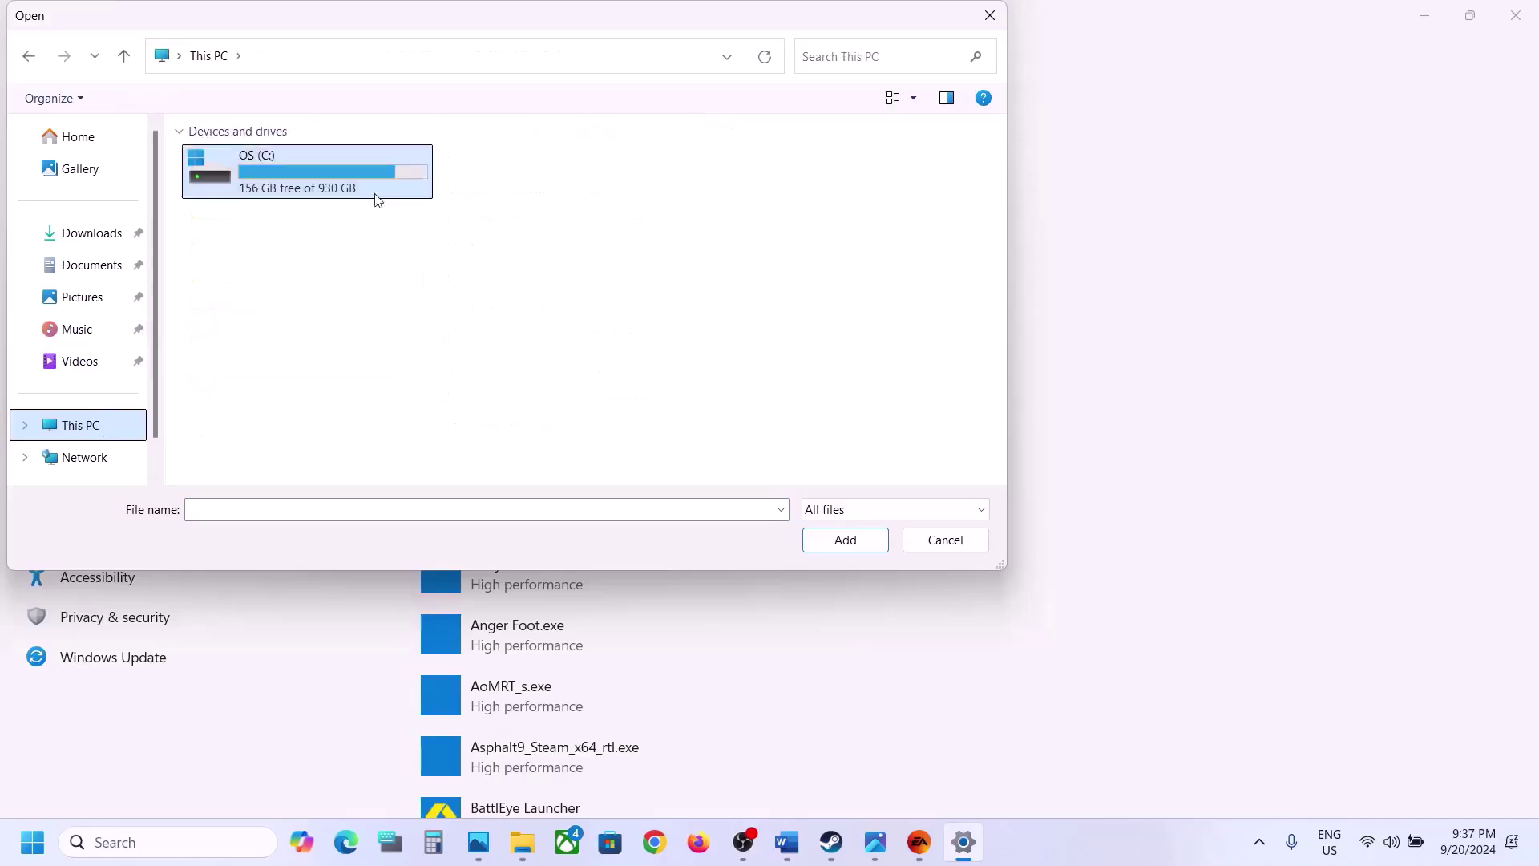
double_click(334, 185)
scroll(328, 321, down, 3)
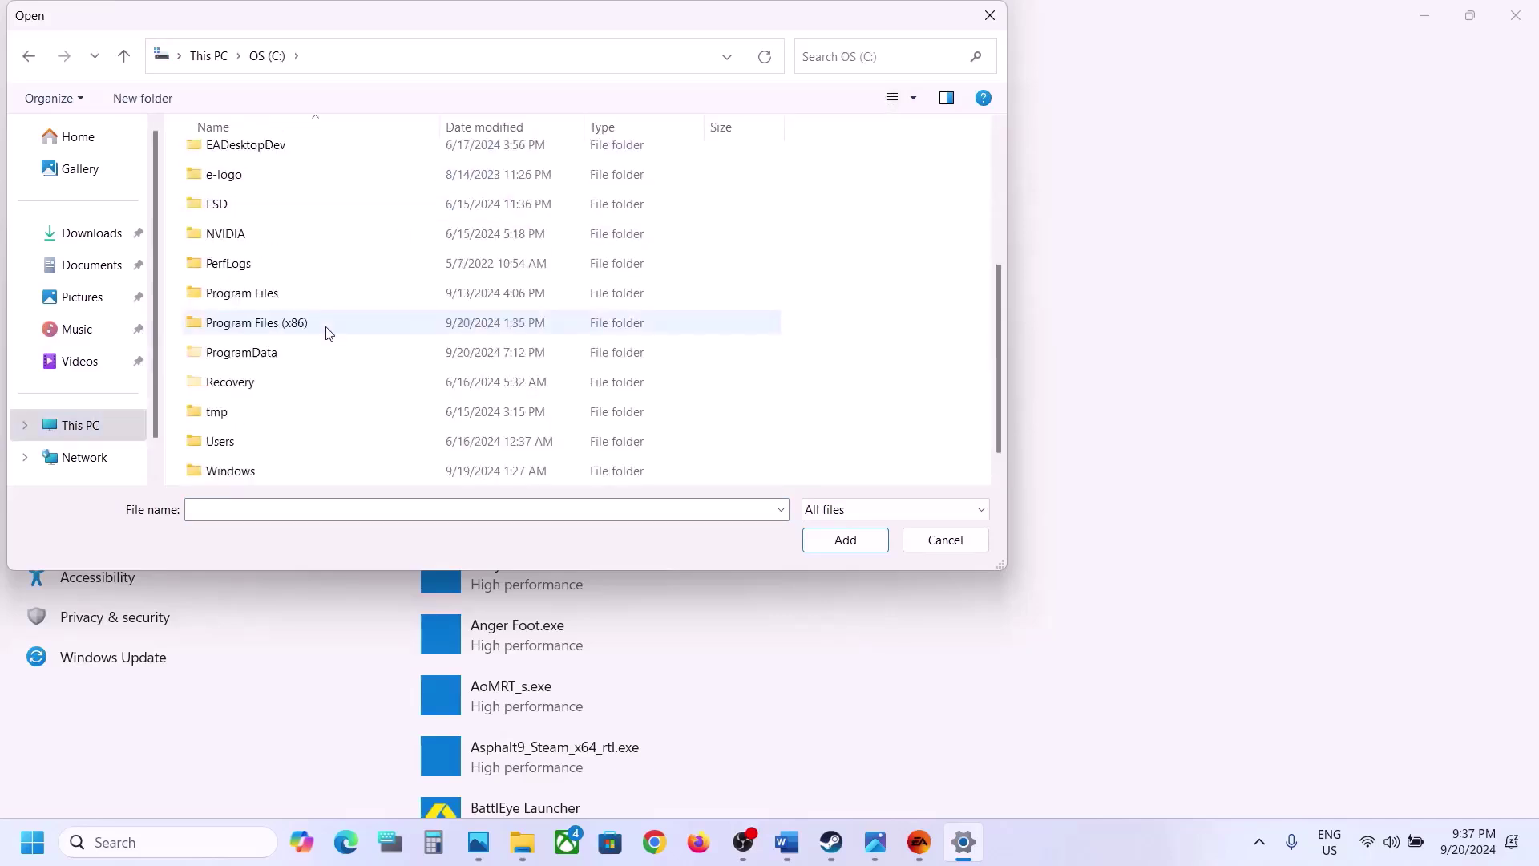
click(284, 330)
double_click(286, 332)
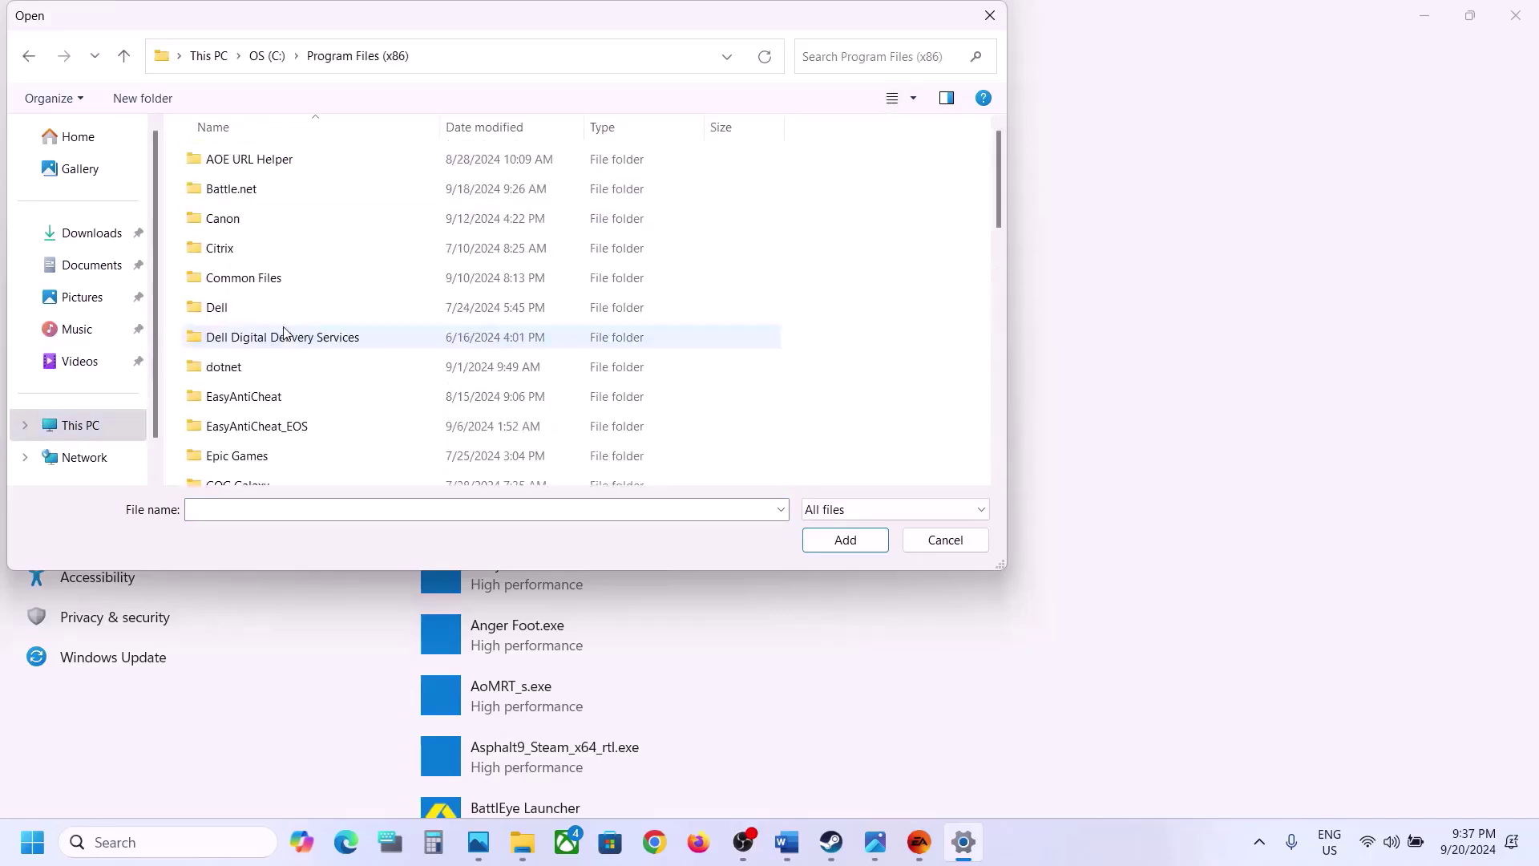
scroll(281, 321, down, 4)
scroll(279, 305, down, 3)
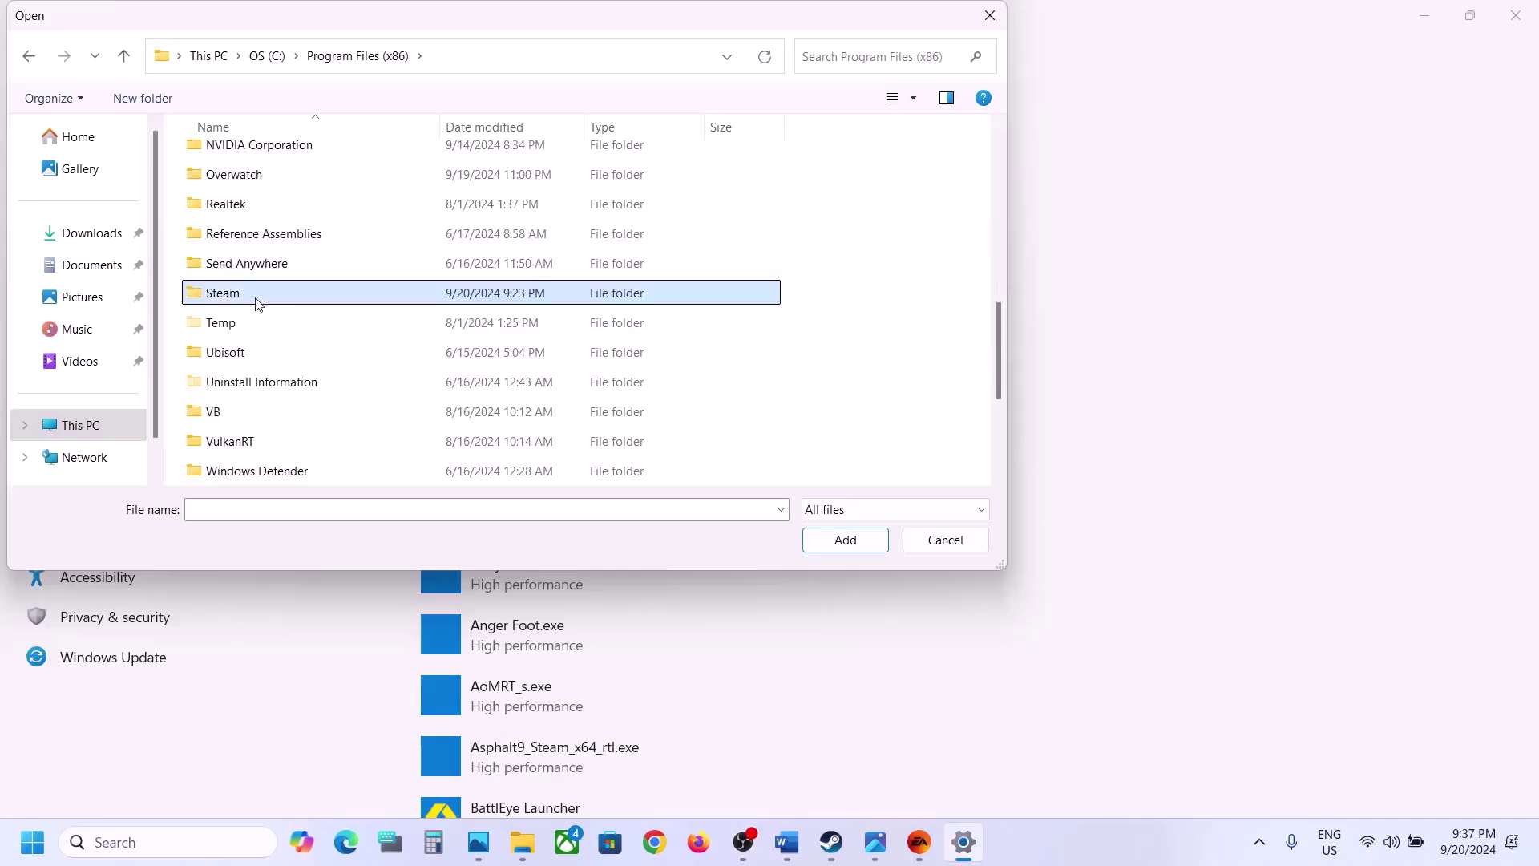
double_click(255, 298)
scroll(255, 292, down, 1)
double_click(257, 291)
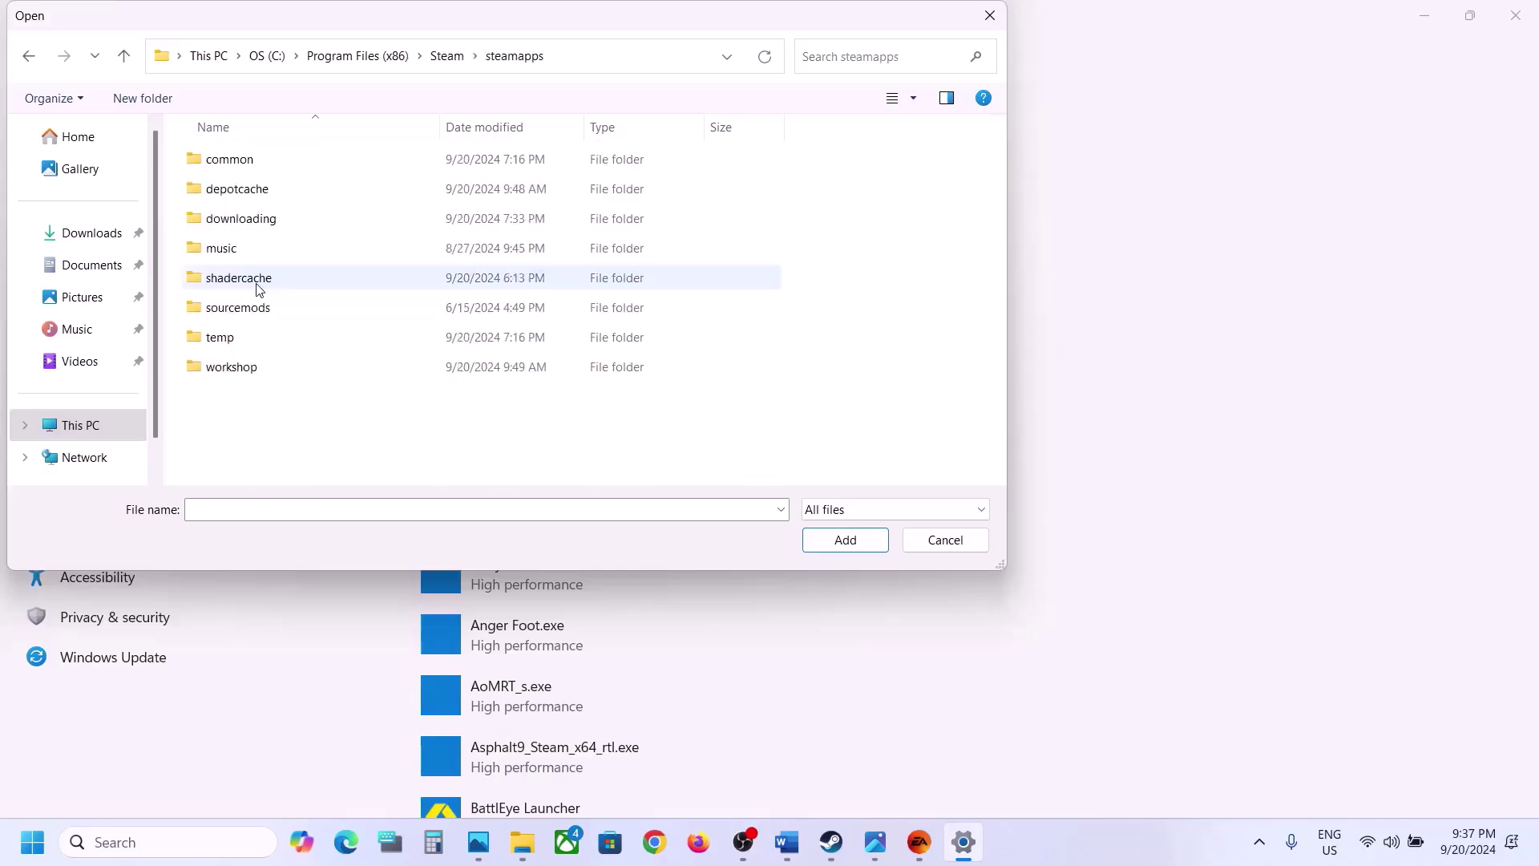
double_click(238, 162)
click(271, 189)
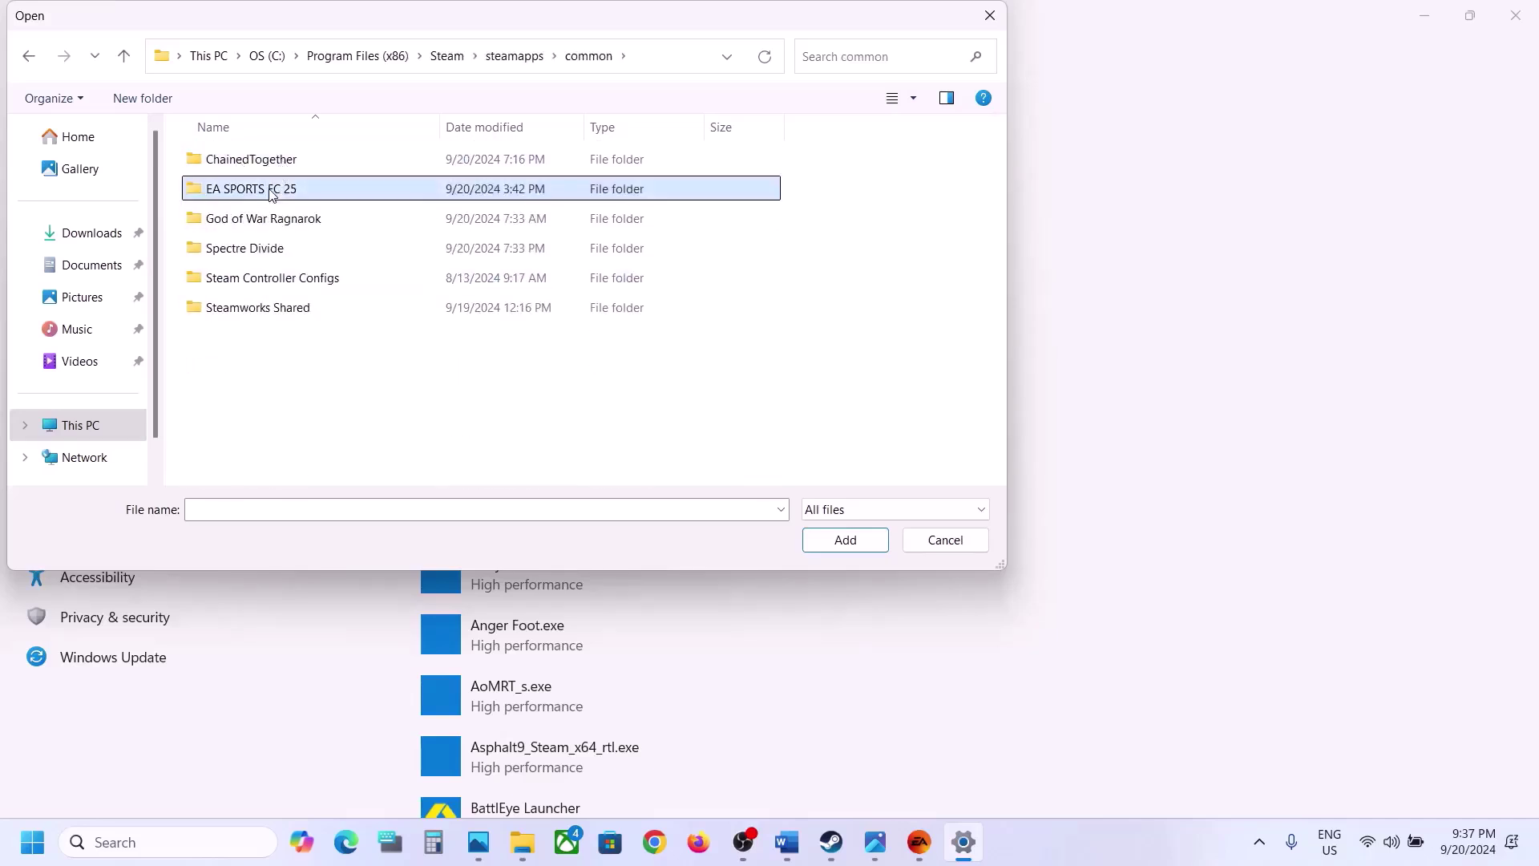
double_click(320, 192)
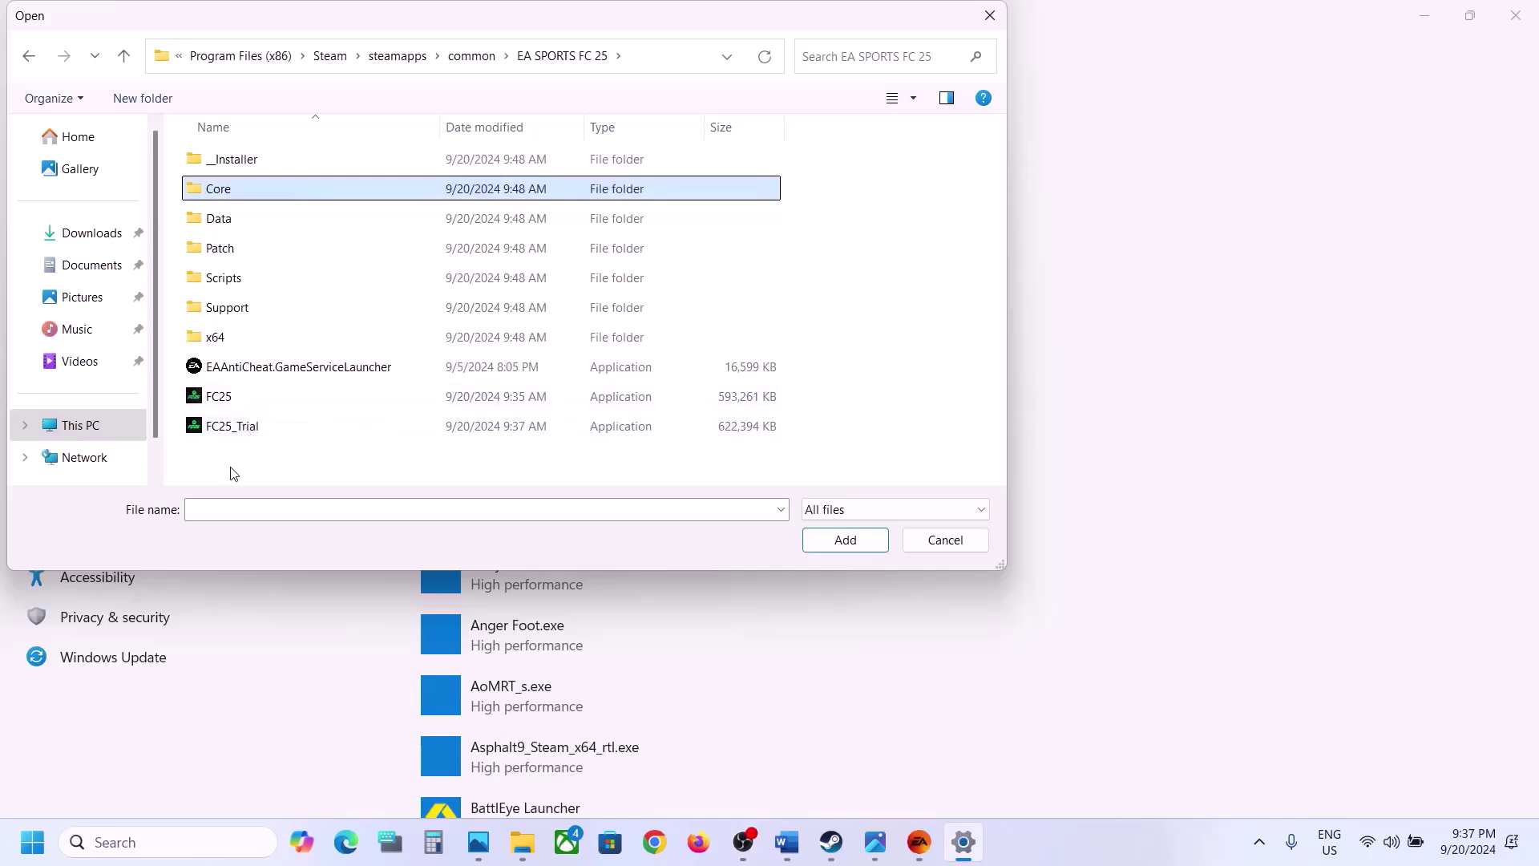
Leave the Steam folders and open C:\Program Files instead.
click(127, 70)
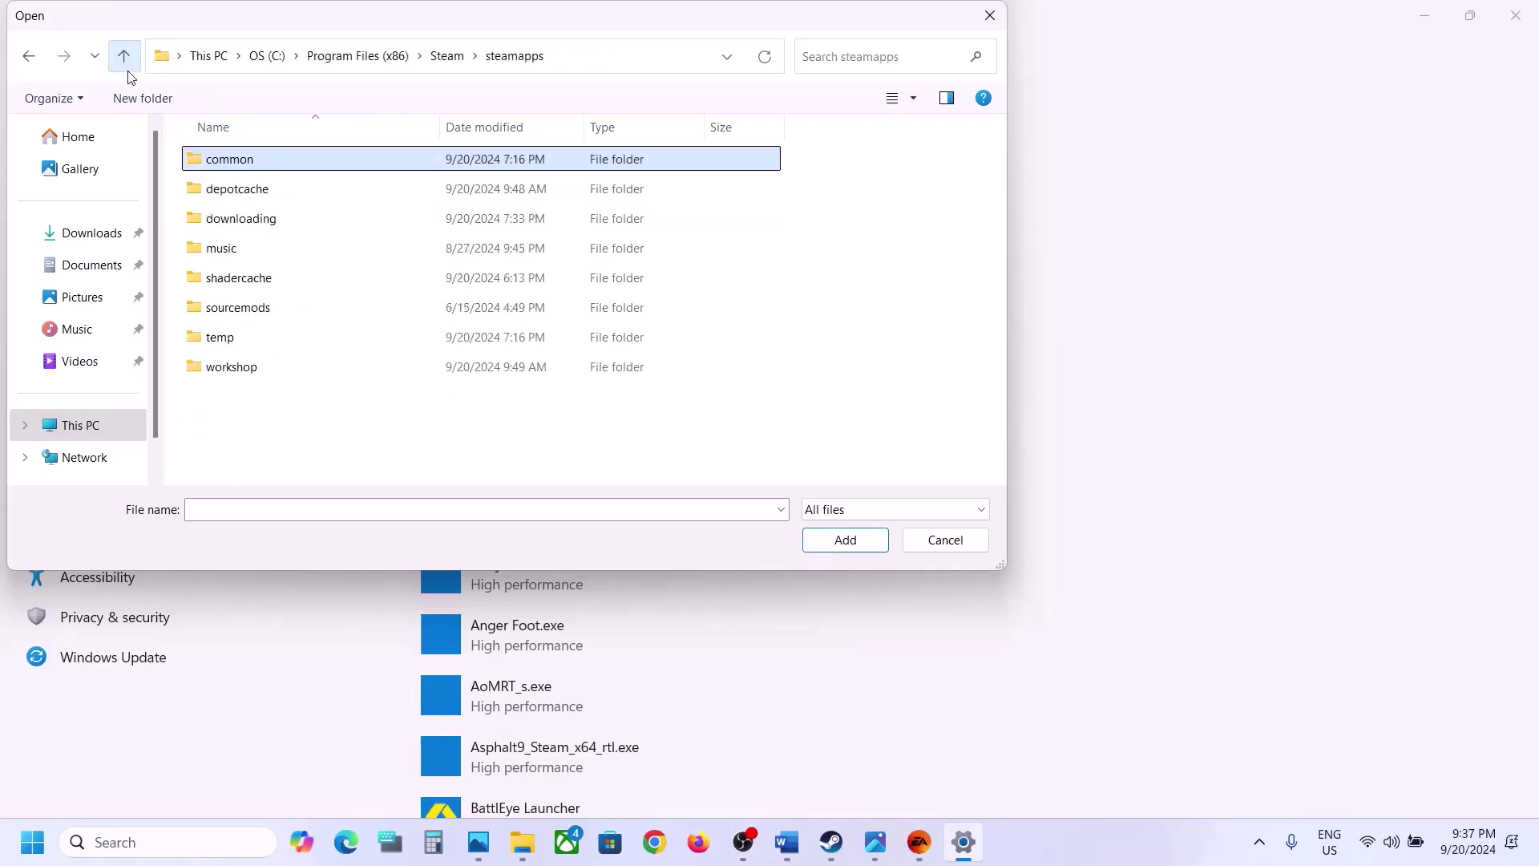
click(127, 71)
click(128, 70)
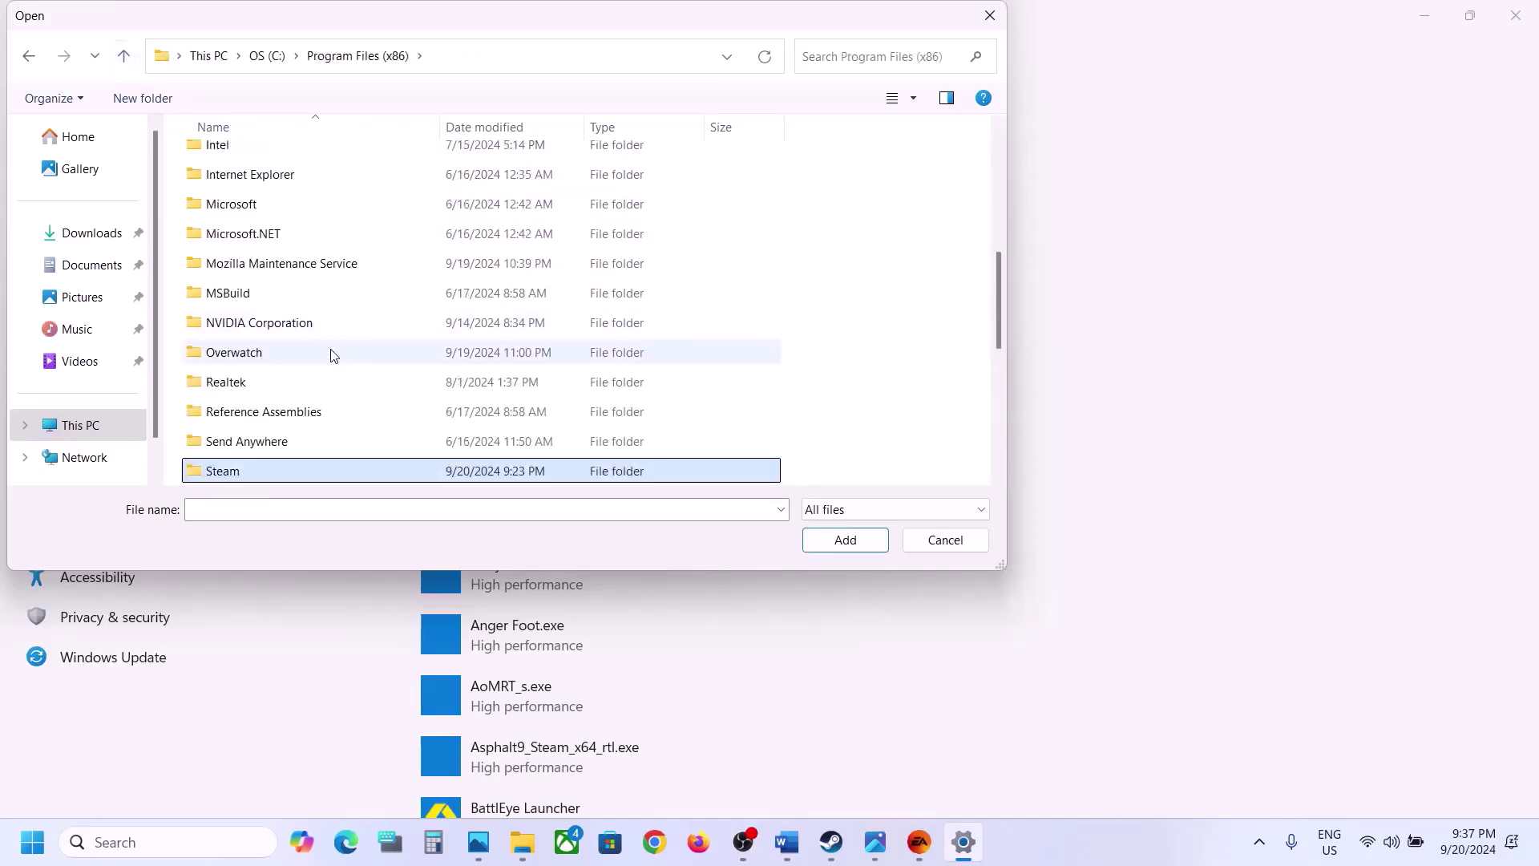
scroll(333, 351, down, 2)
click(123, 56)
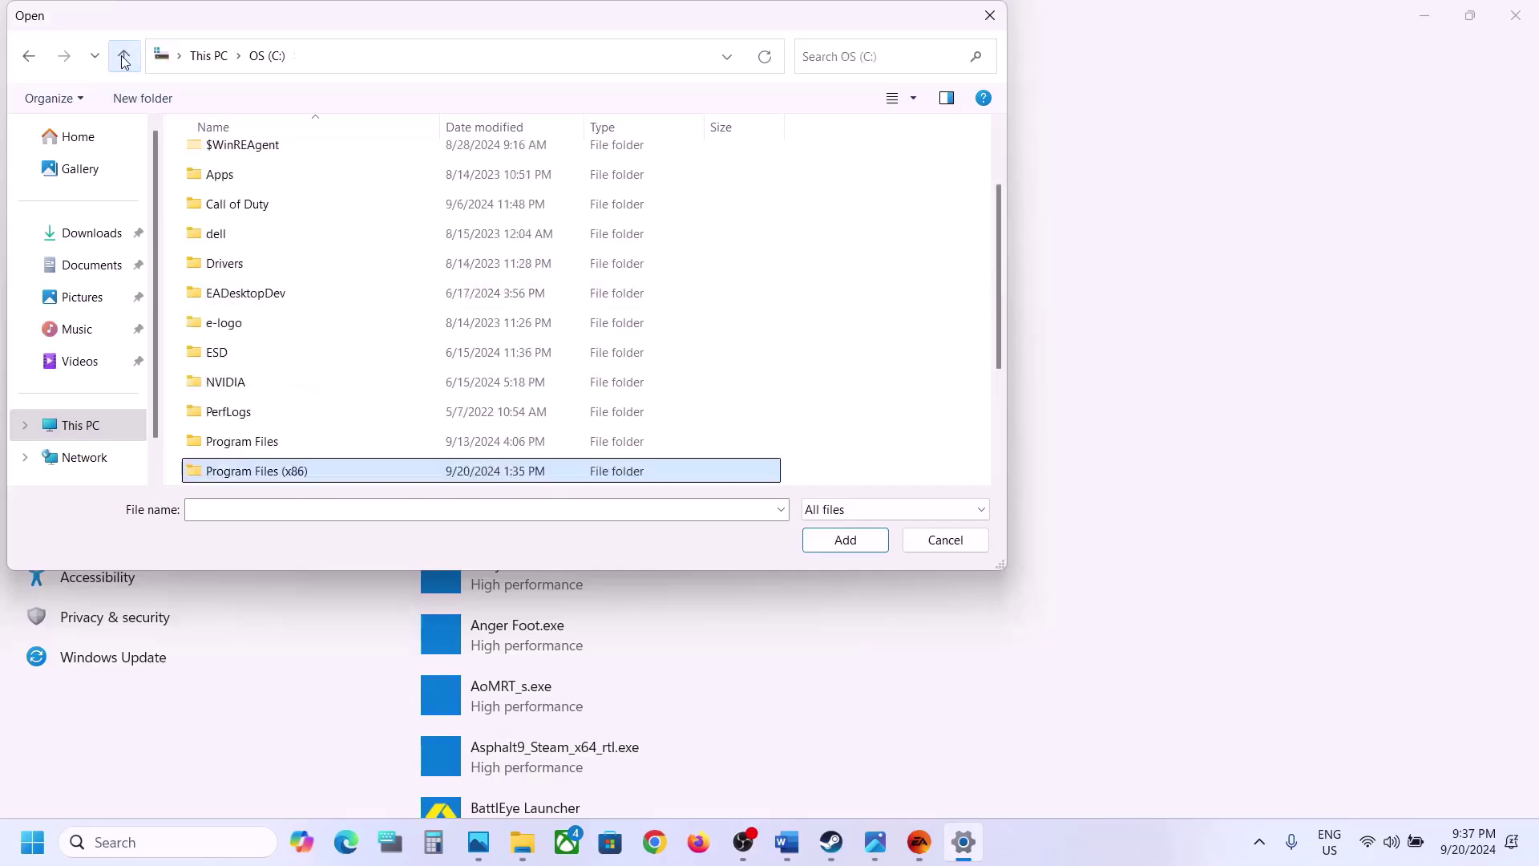
click(124, 55)
double_click(285, 161)
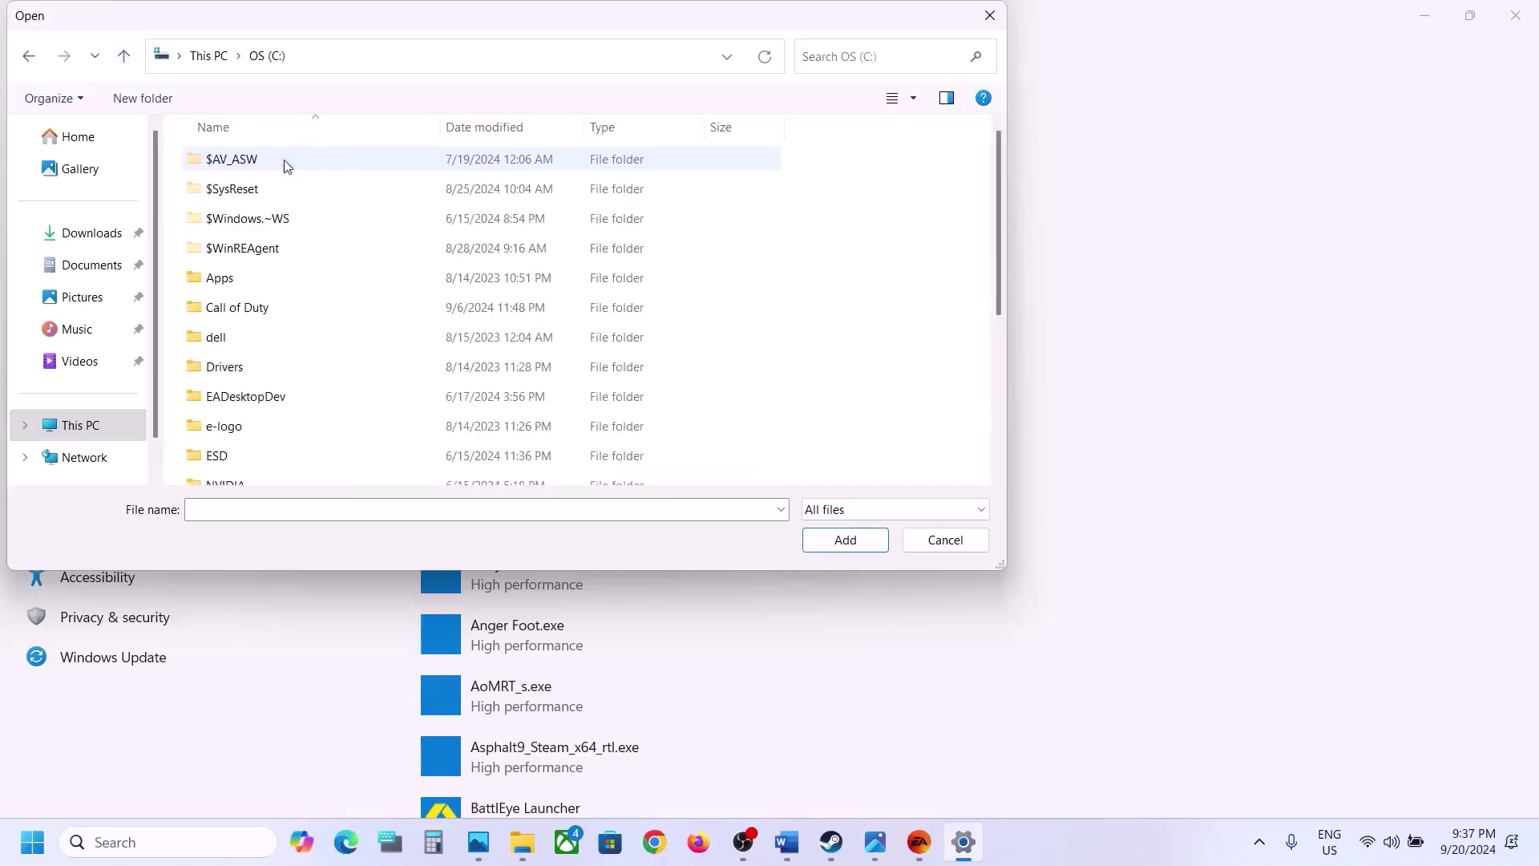
scroll(291, 358, down, 3)
double_click(272, 294)
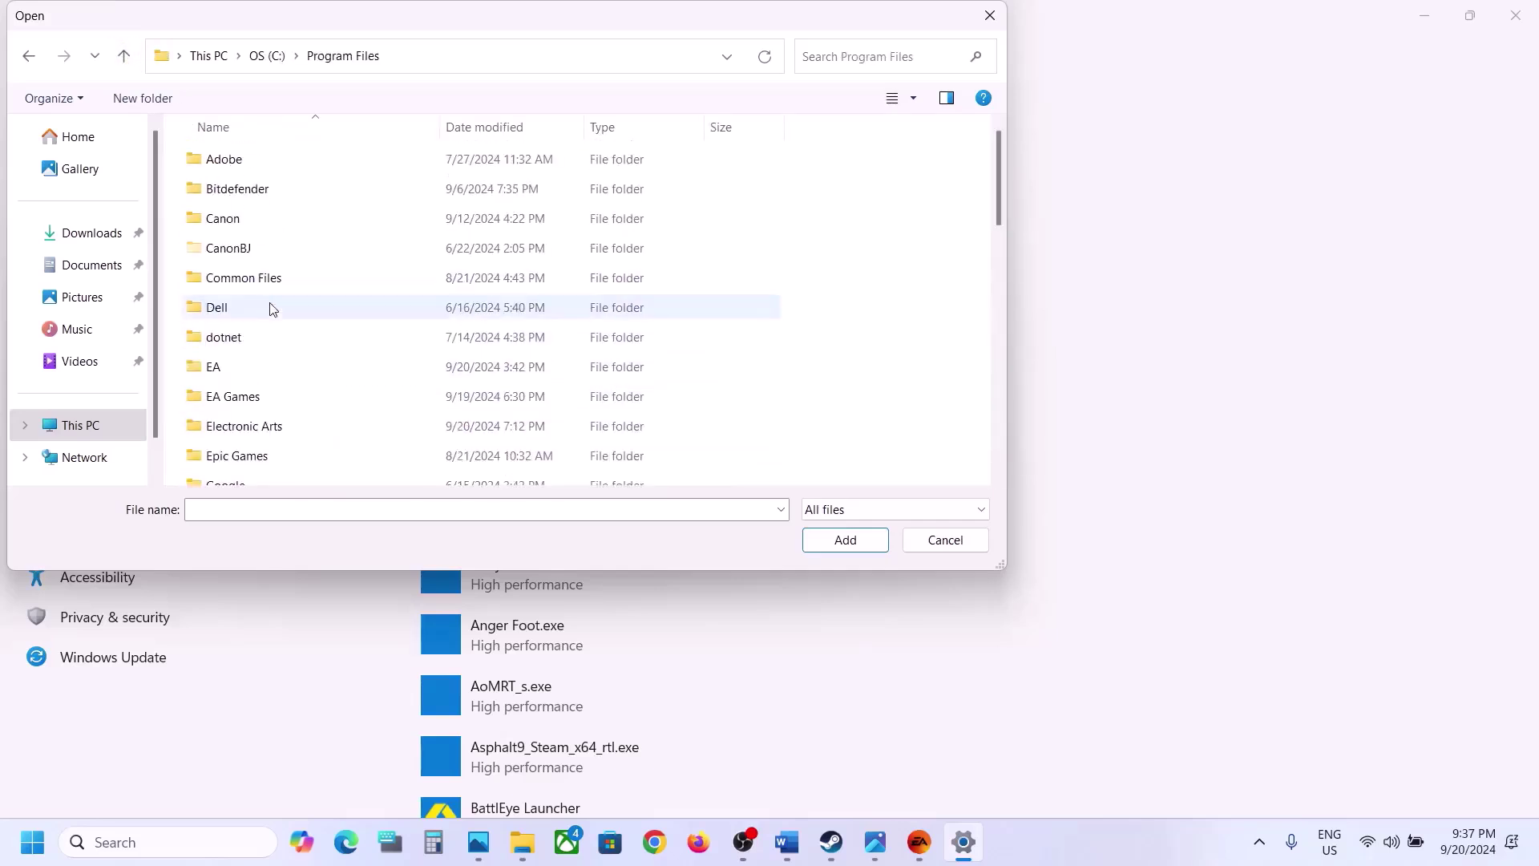
Choose the FC25 application in EA Games\EA SPORTS FC 25 and add it to the custom graphics options.
scroll(270, 309, down, 3)
scroll(267, 332, down, 2)
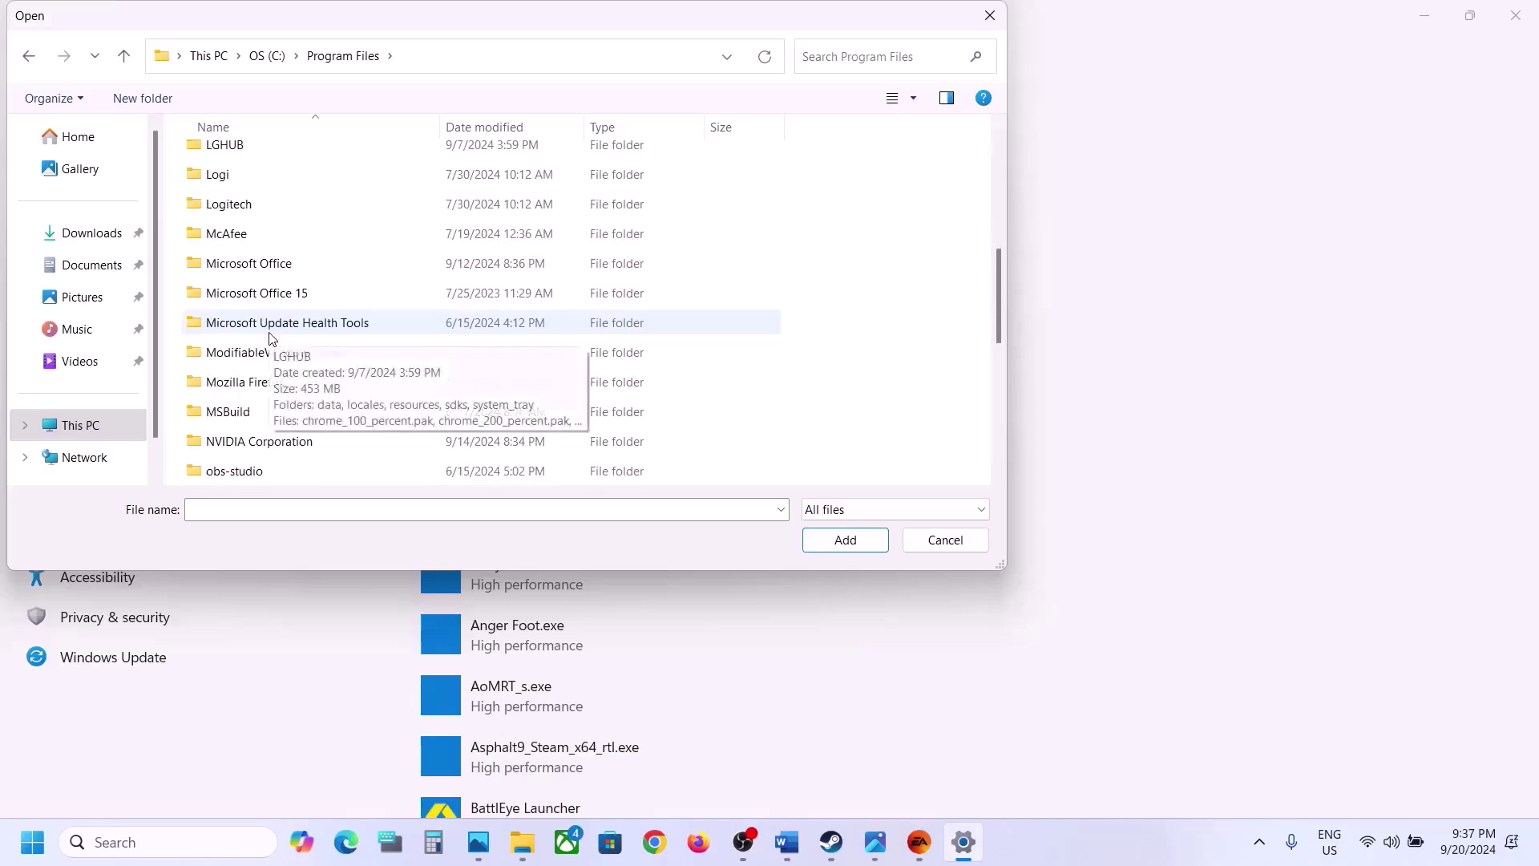
scroll(270, 336, down, 2)
scroll(271, 338, up, 7)
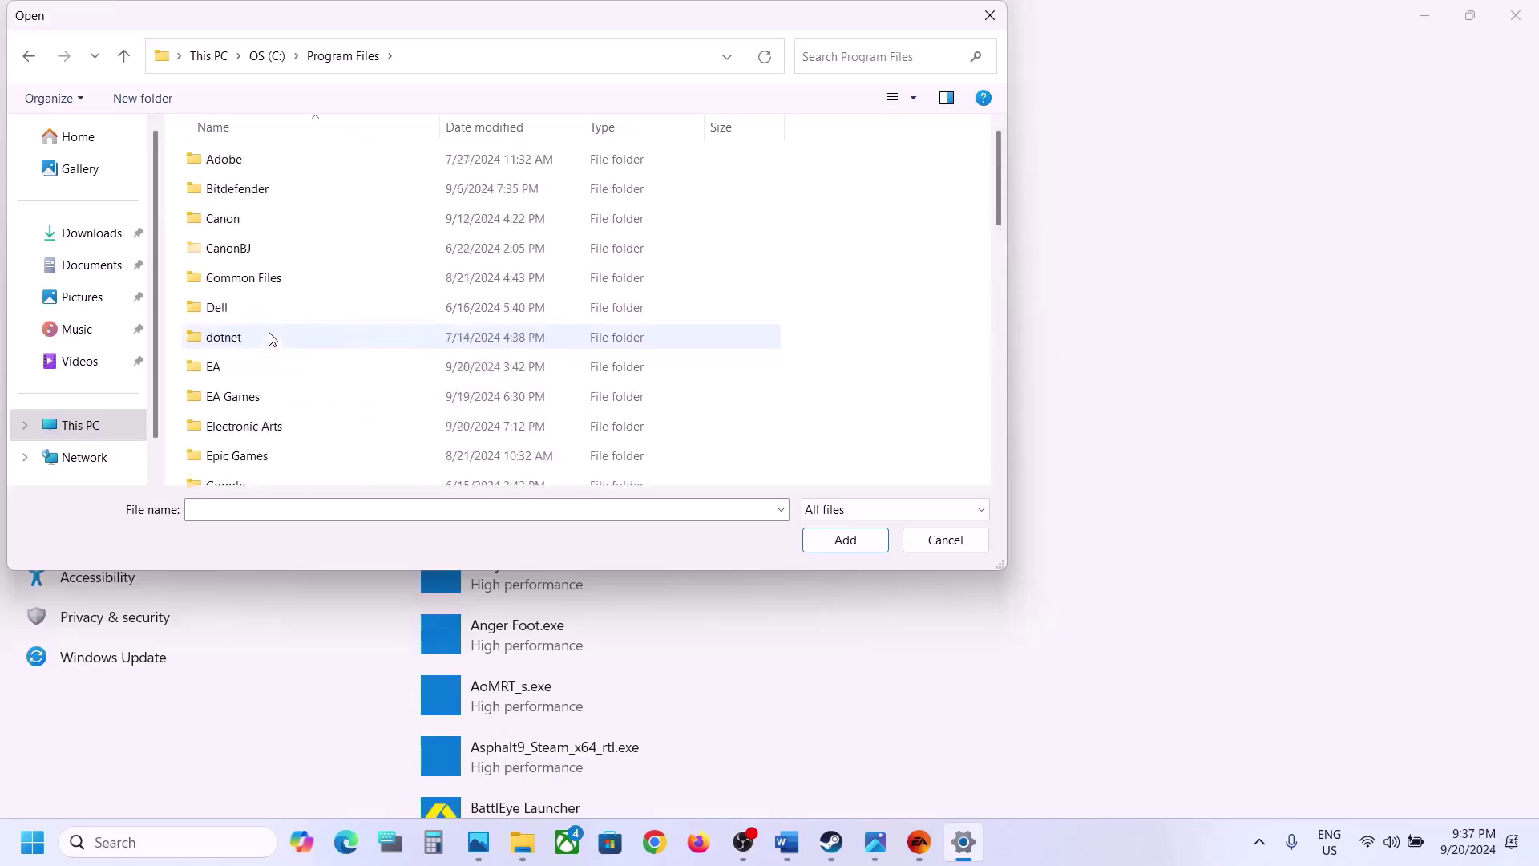
double_click(268, 398)
double_click(273, 160)
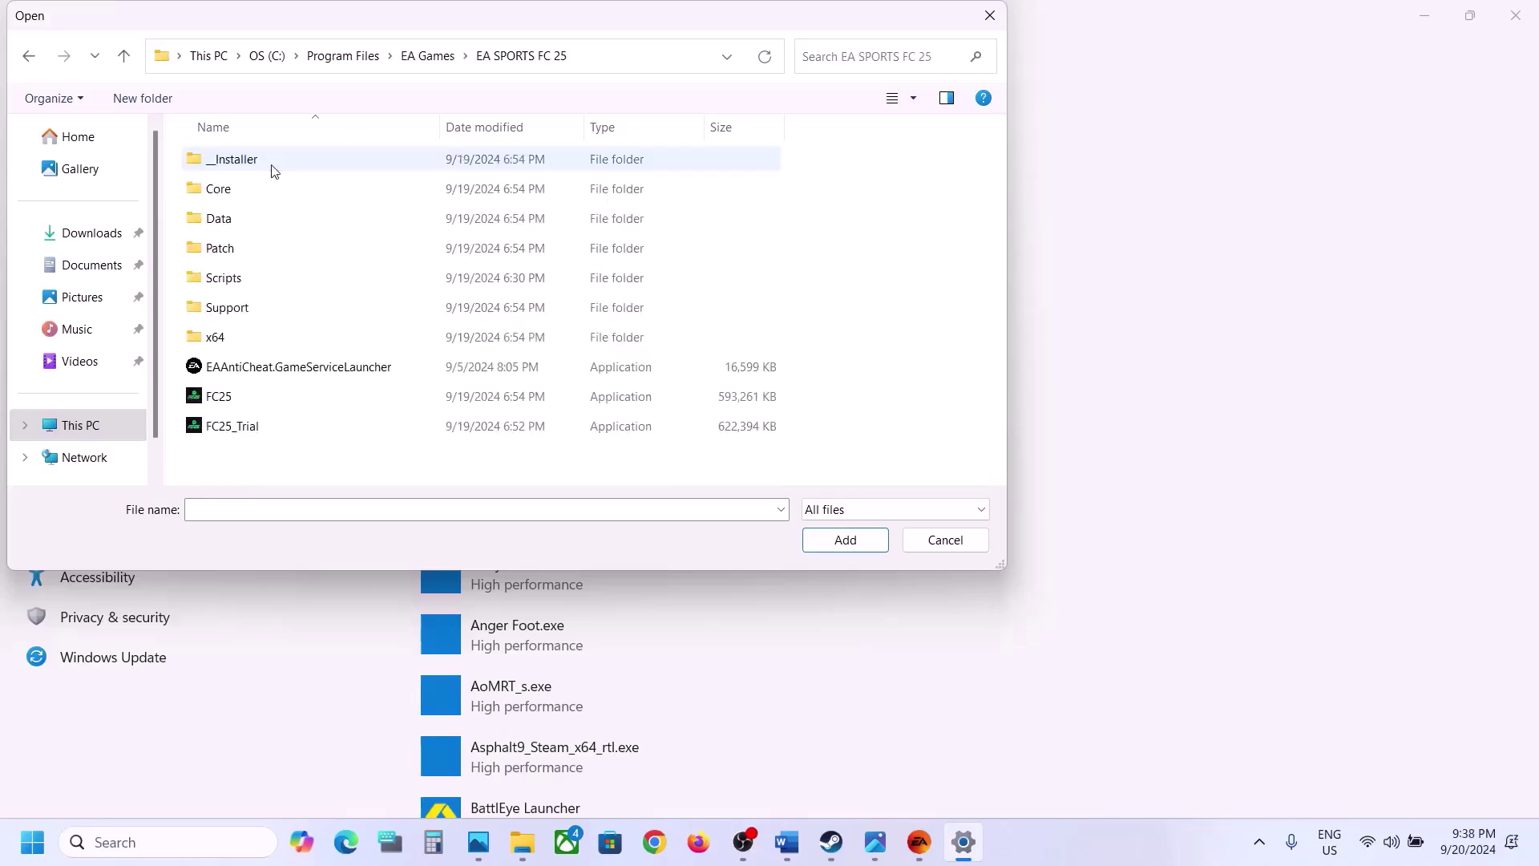
click(241, 397)
click(842, 540)
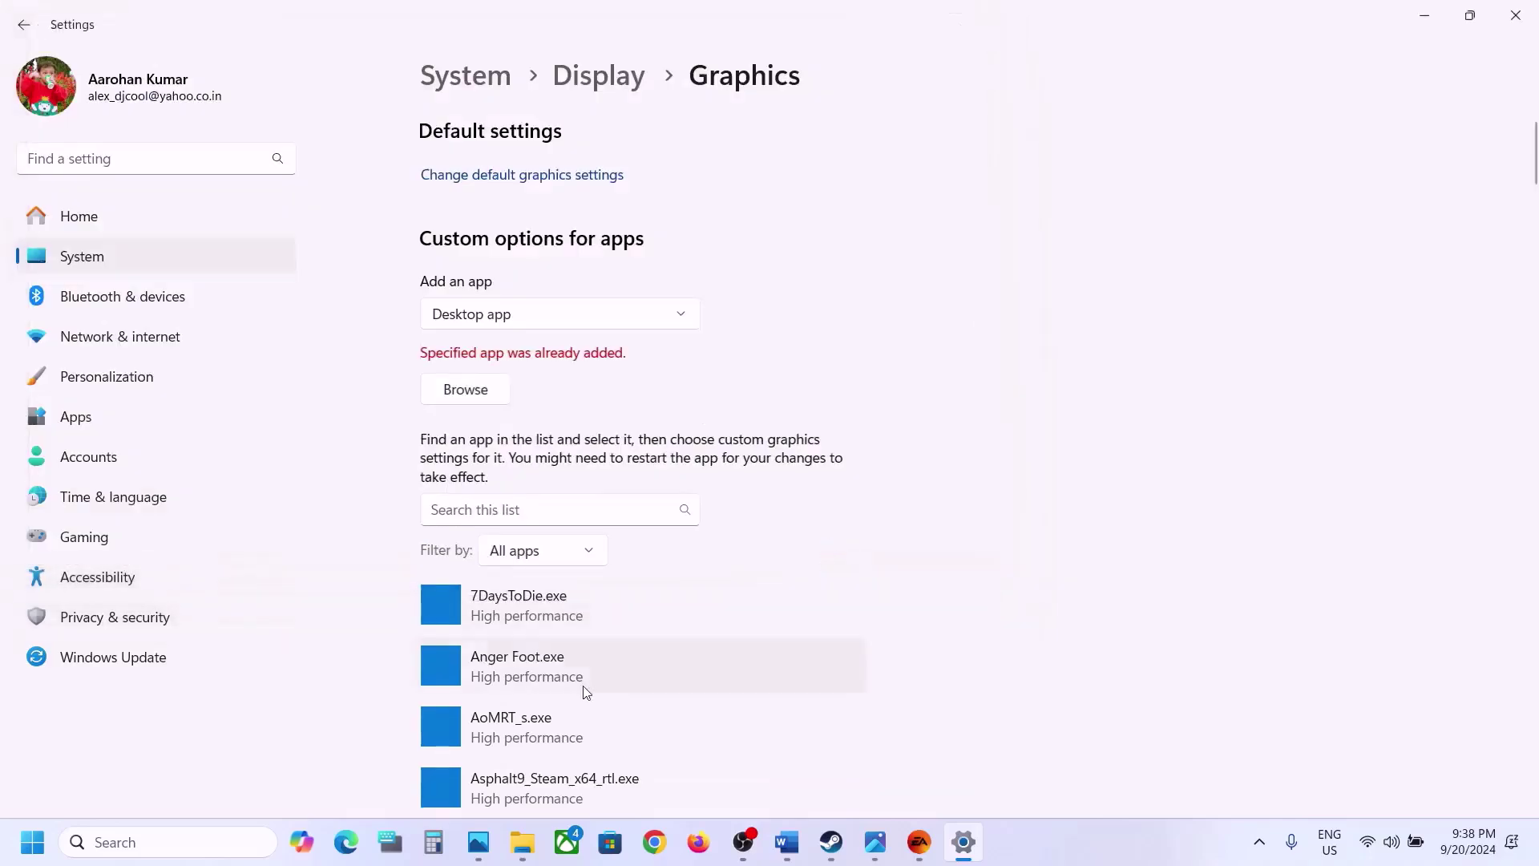
Open the graphics options of the EA SPORTS FC 25 entry for FC25_Trial.exe and save the High performance preference.
scroll(584, 686, down, 10)
scroll(583, 685, down, 7)
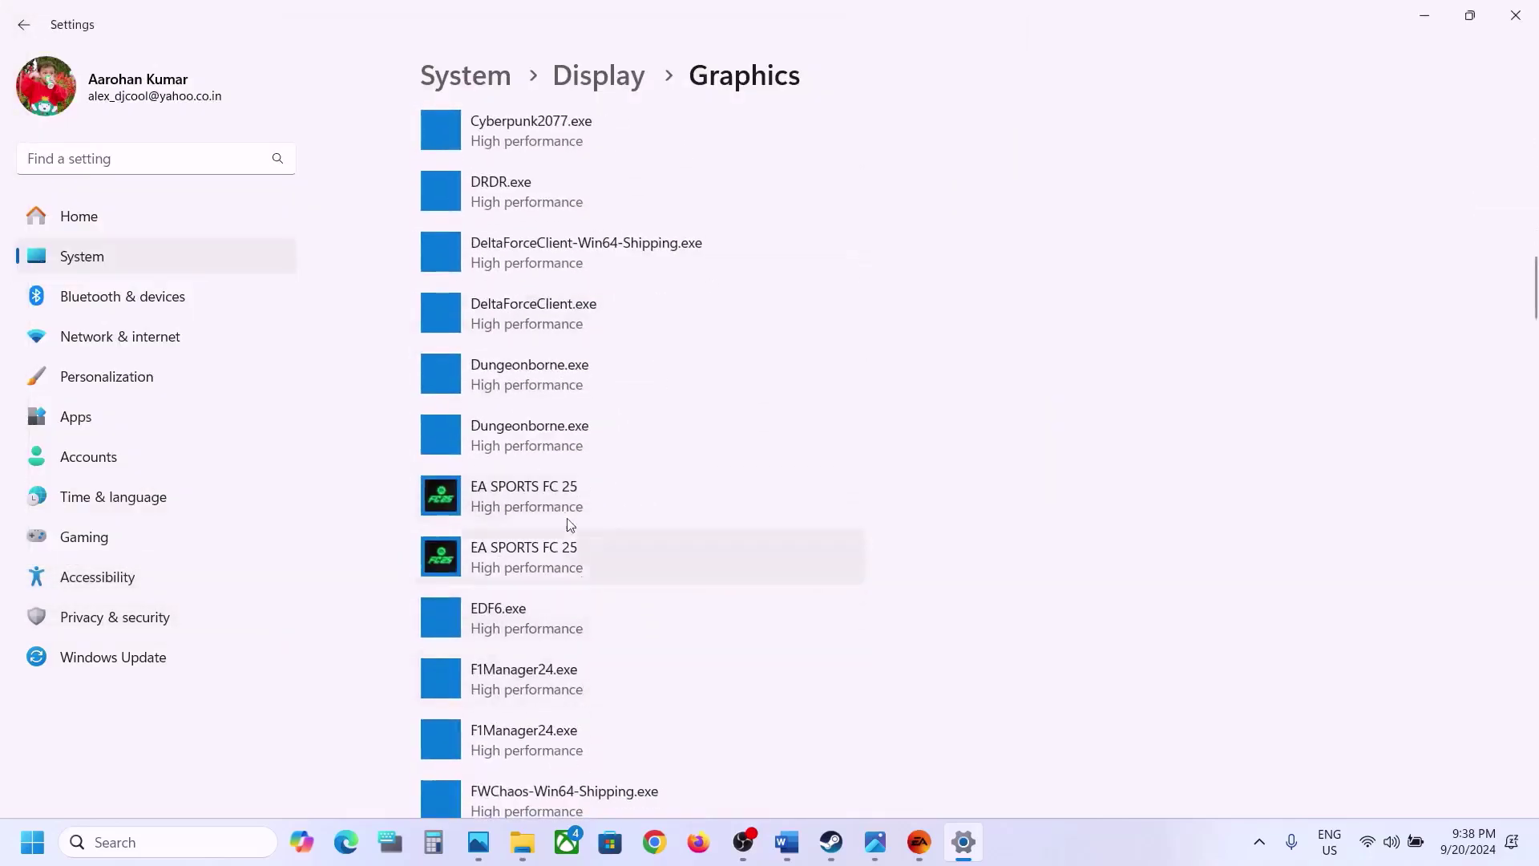
click(541, 489)
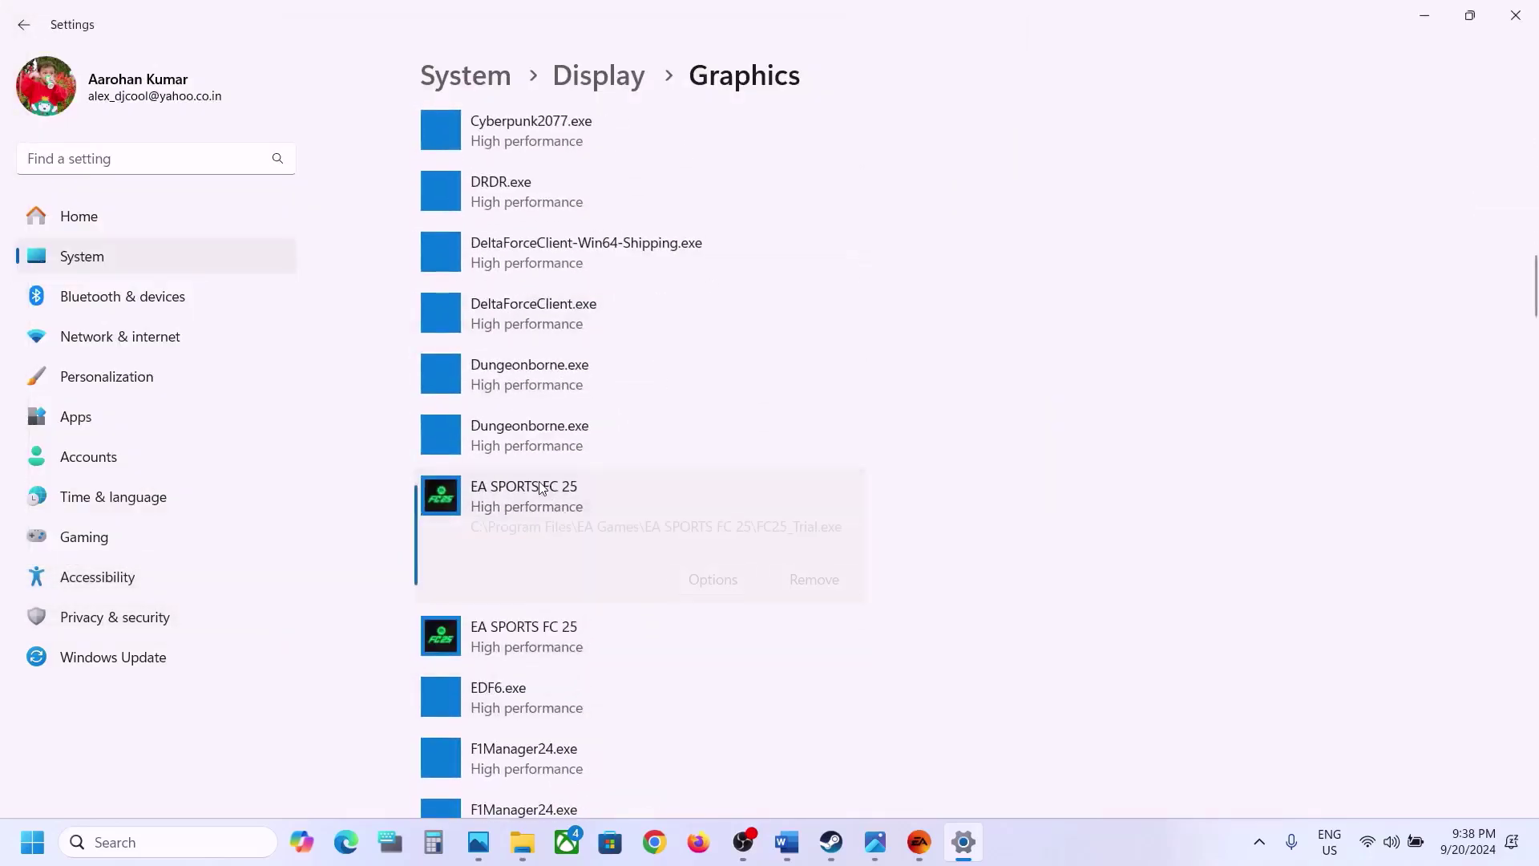
click(744, 593)
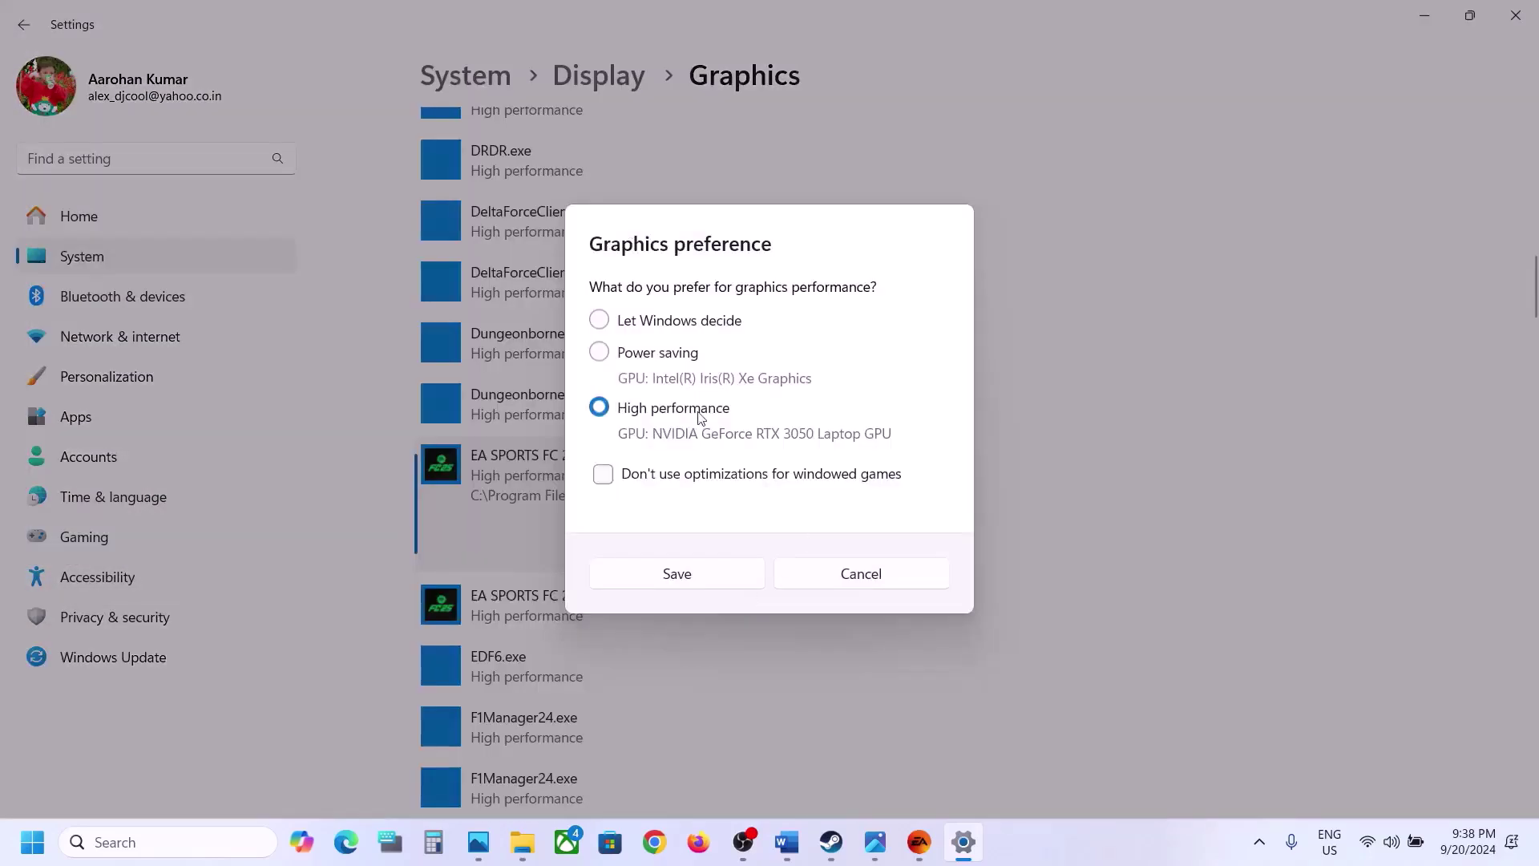
click(724, 582)
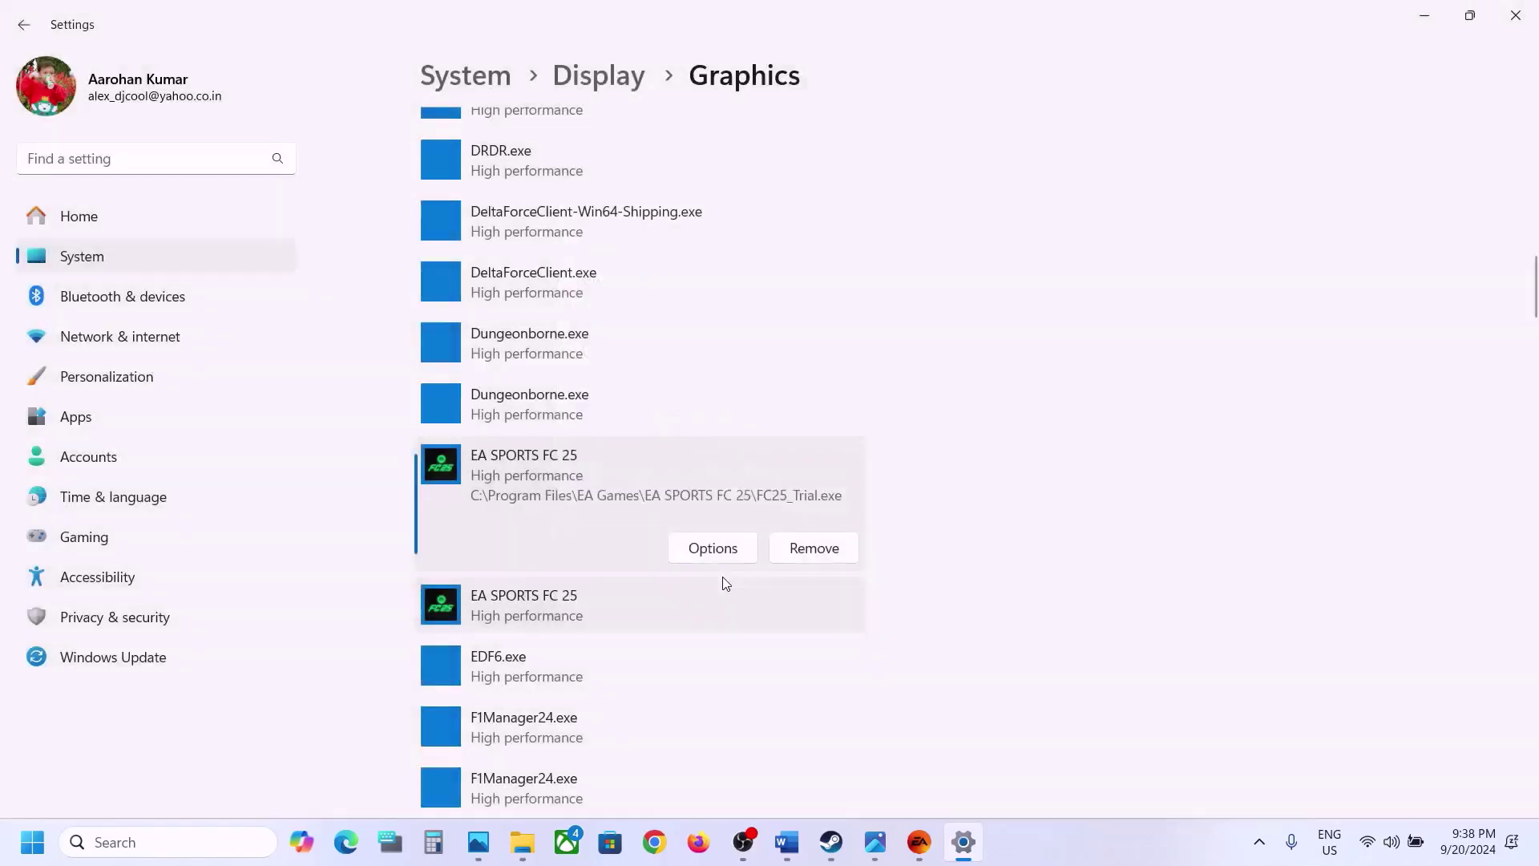
Switch to the Word document and copy the EA AntiCheat help link under the Step 3 heading.
click(786, 841)
scroll(749, 584, down, 1)
scroll(749, 581, down, 3)
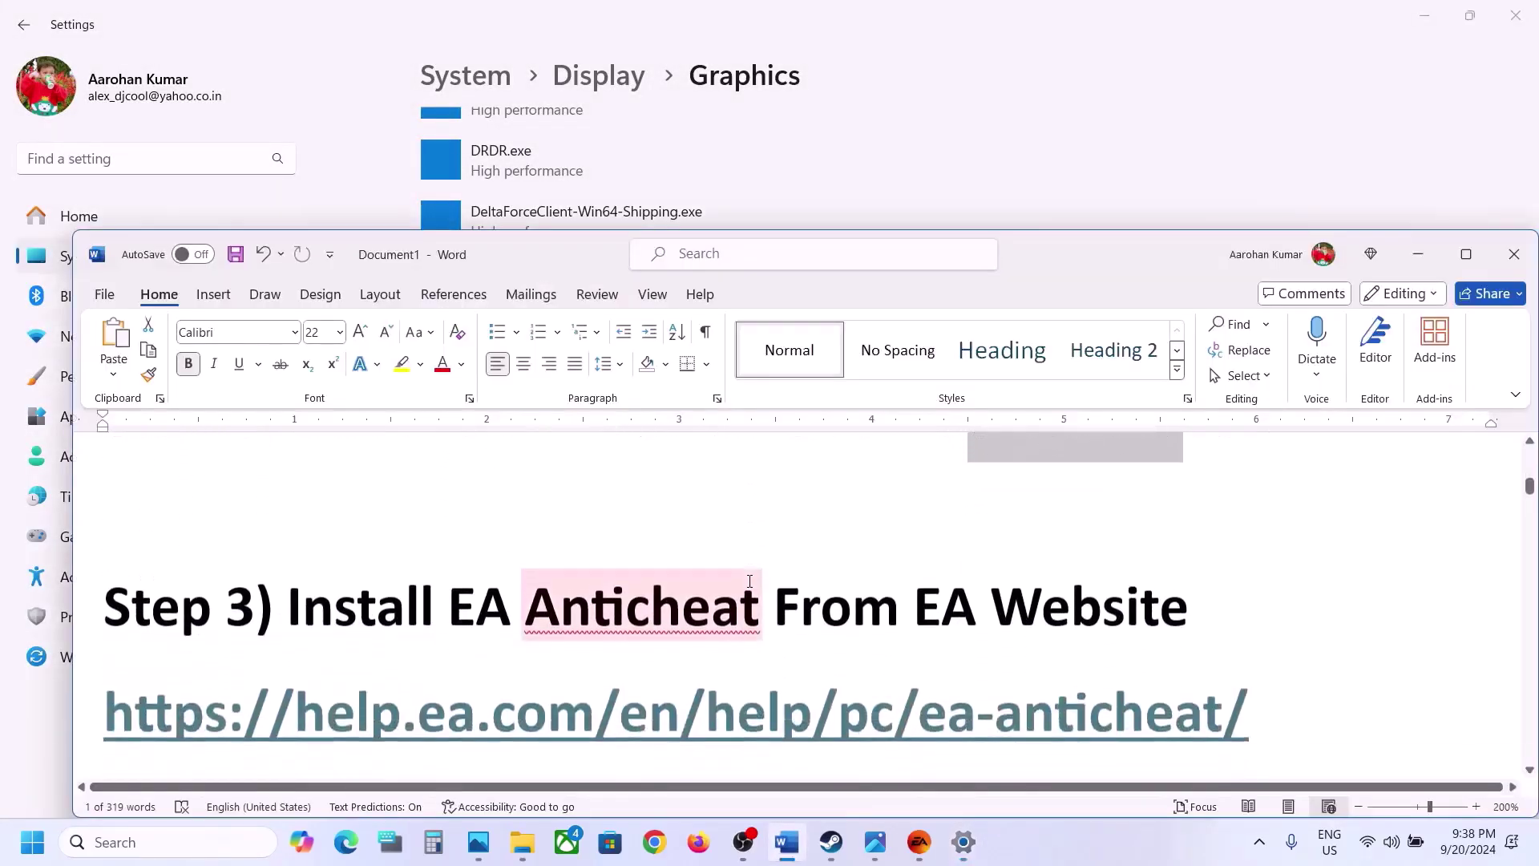
drag(447, 555, 1208, 626)
triple_click(1273, 656)
key(ctrl+c)
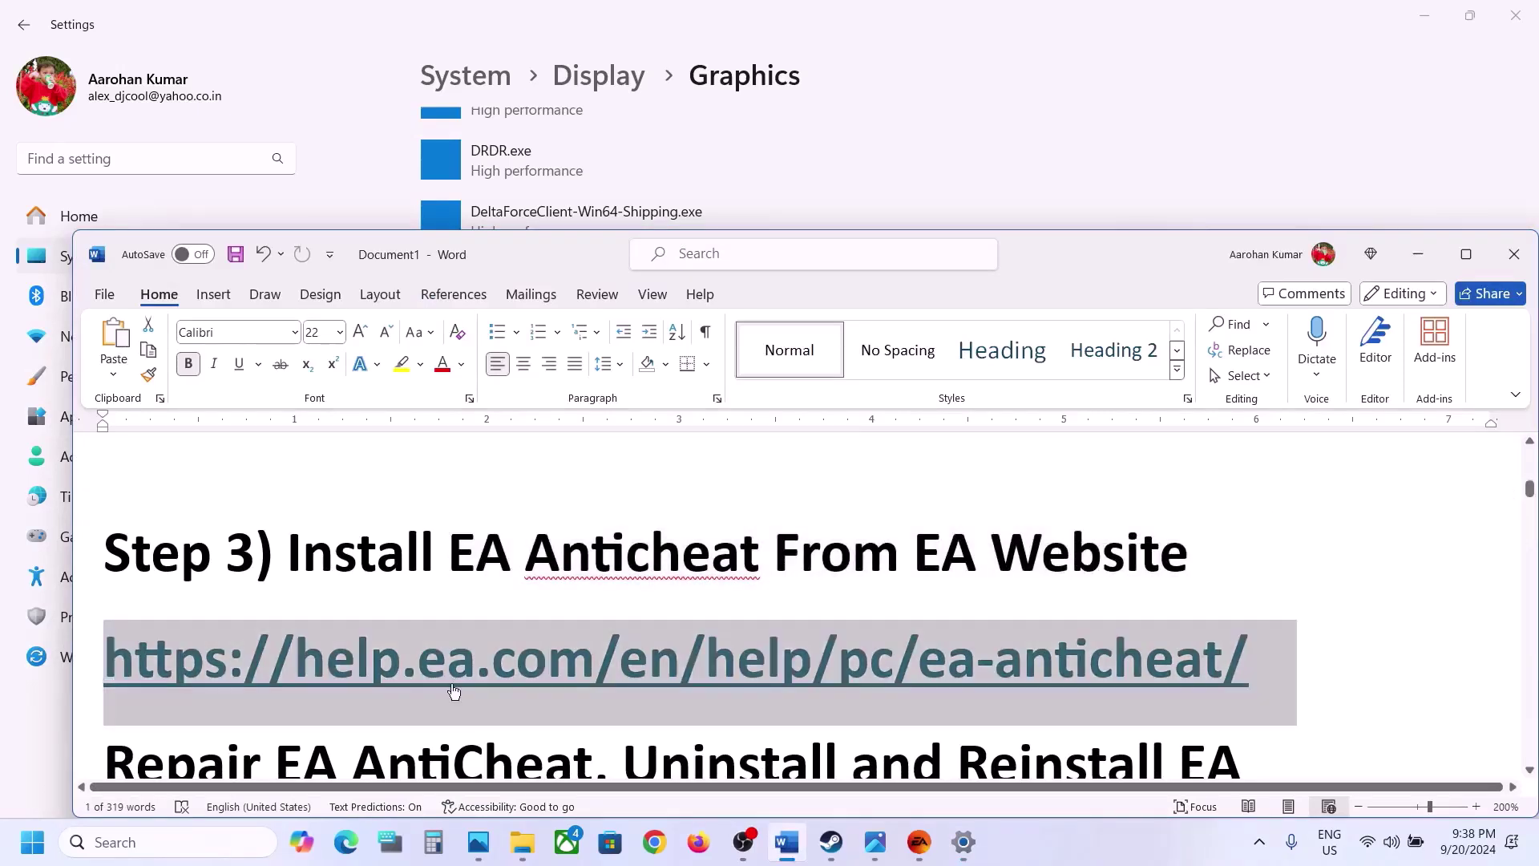
Switch to Chrome and load the copied EA AntiCheat help link.
click(654, 842)
key(ctrl+v)
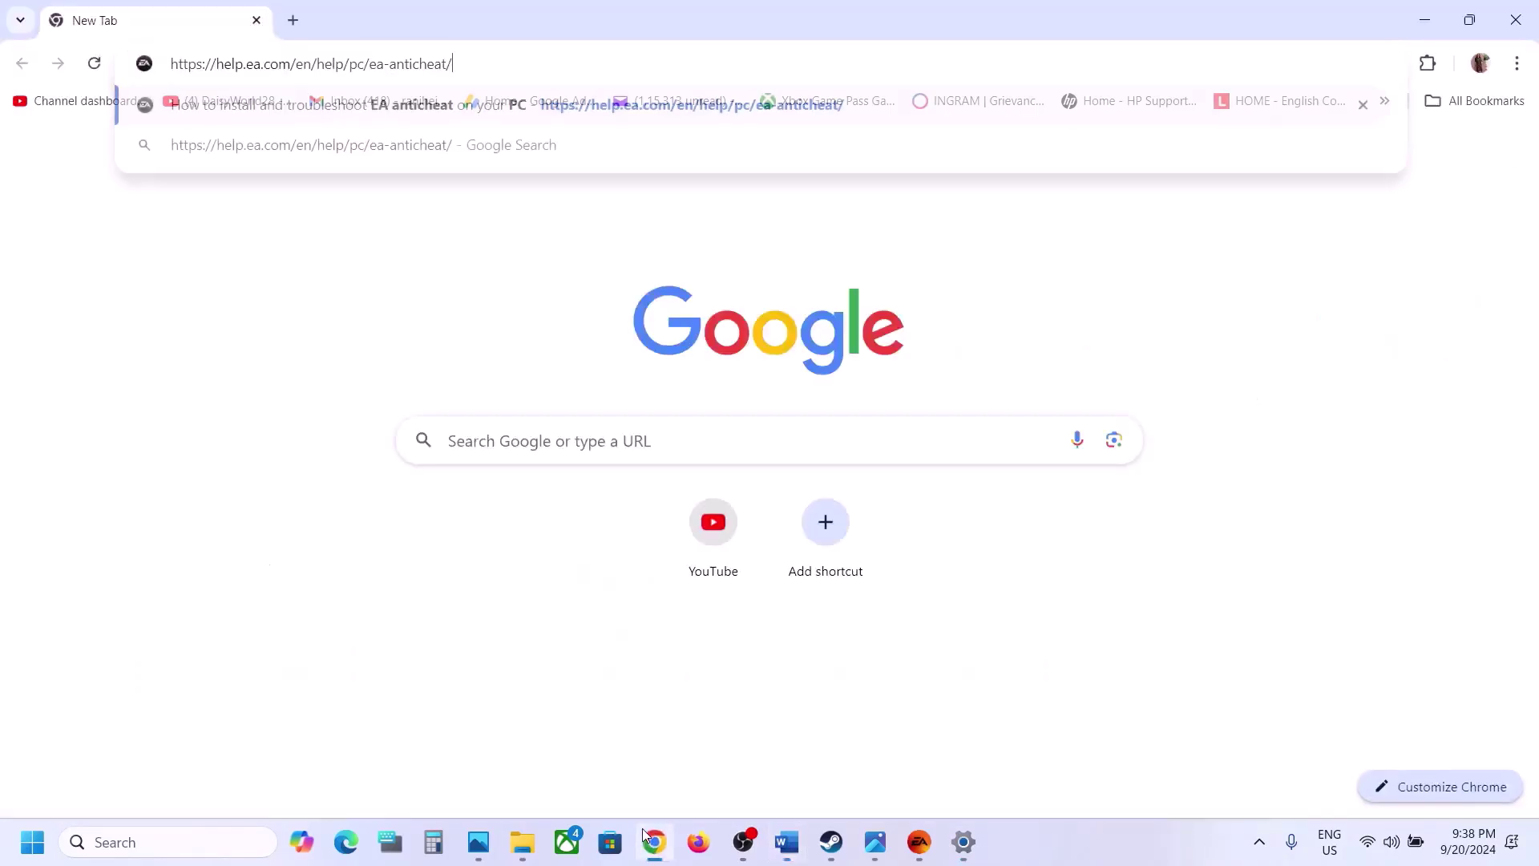
key(Return)
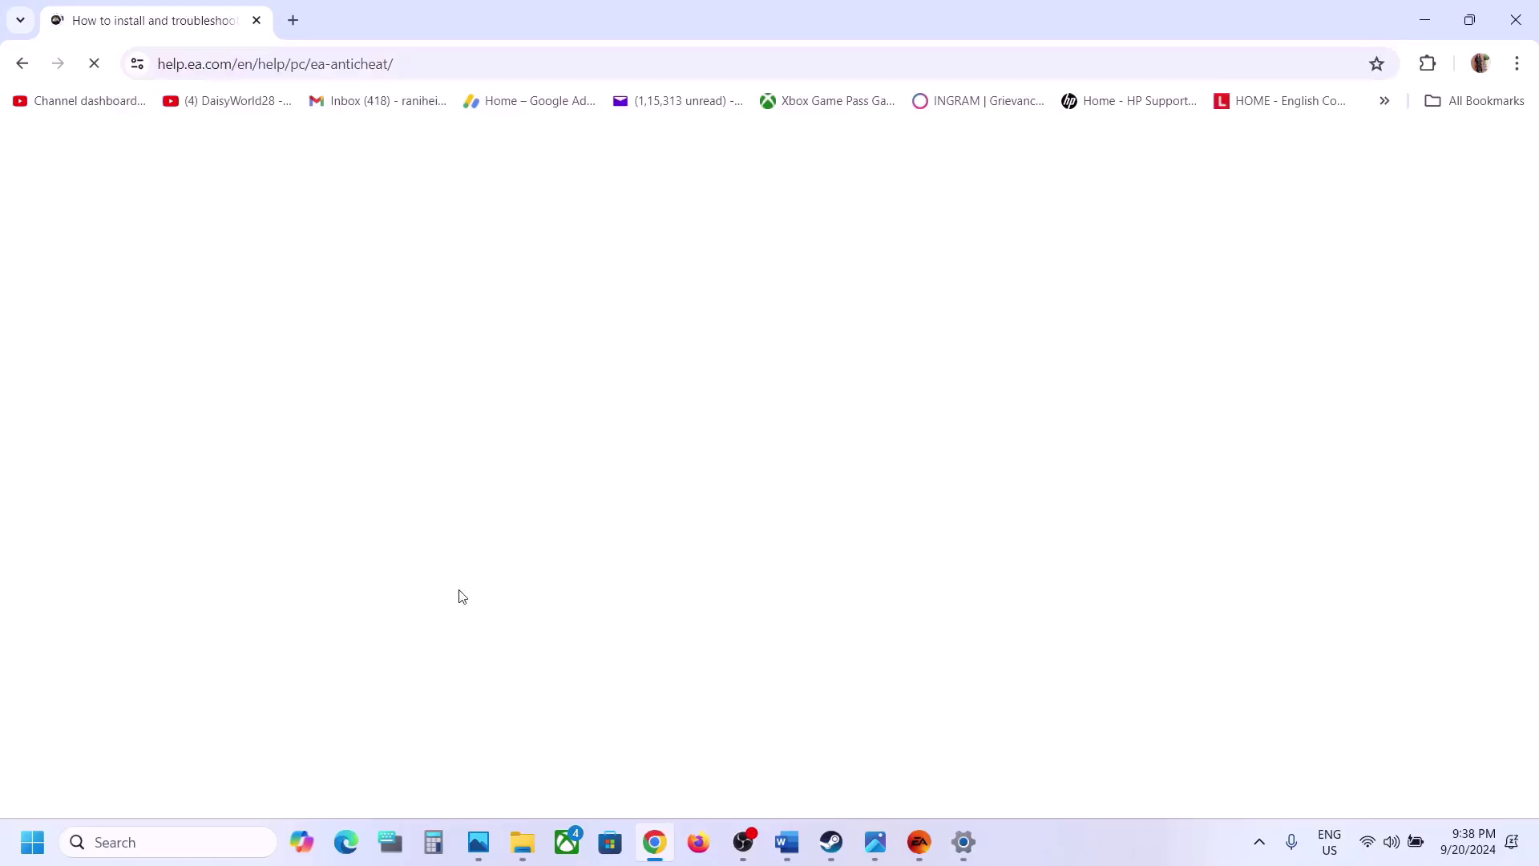
Download the EA anticheat installer from the help page's installation instructions and run the downloaded file.
scroll(462, 595, down, 8)
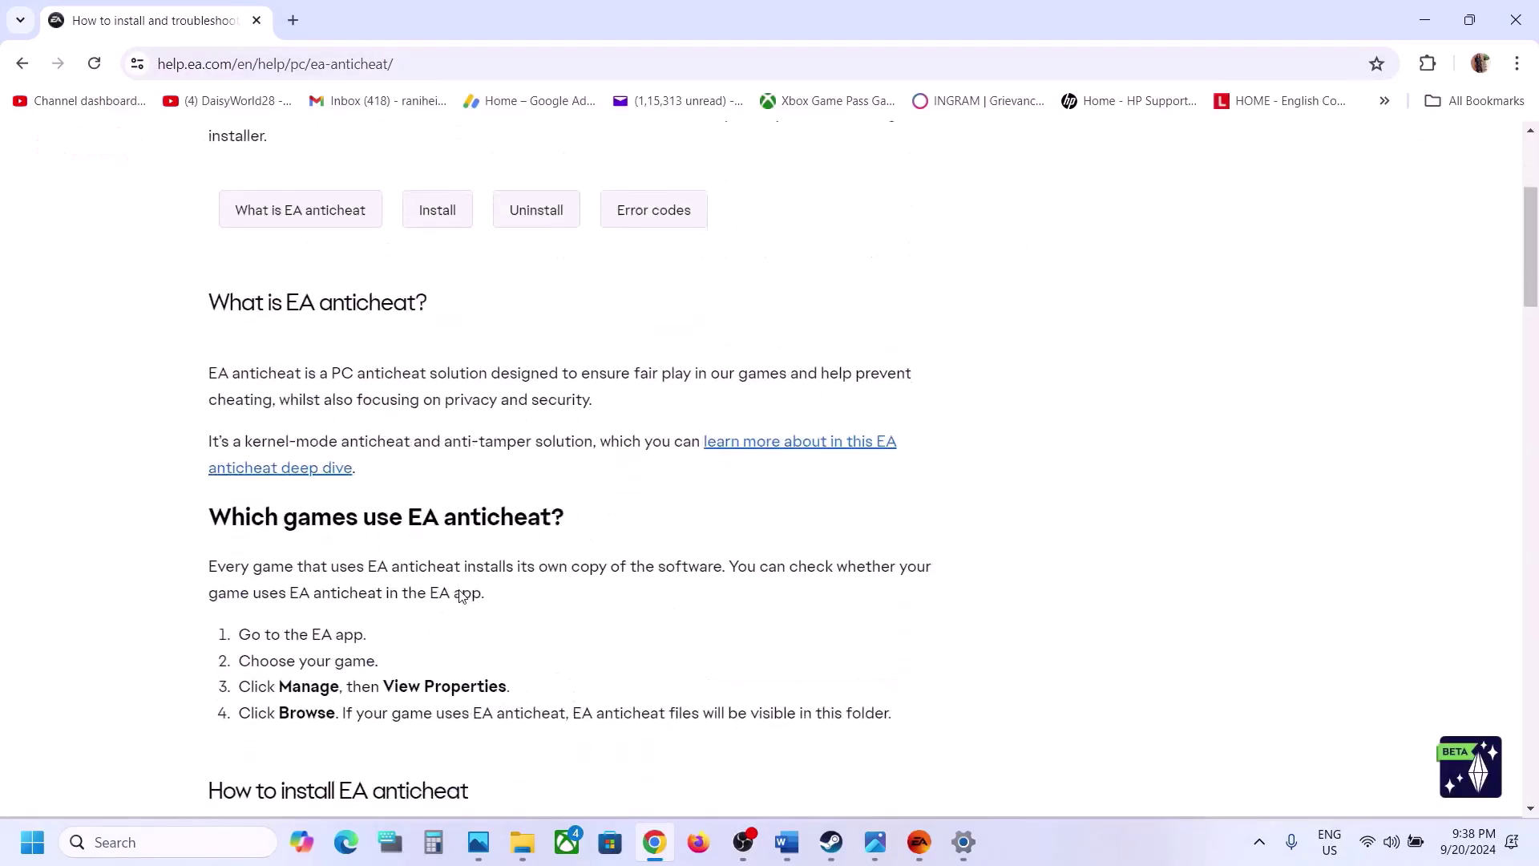
scroll(461, 591, down, 5)
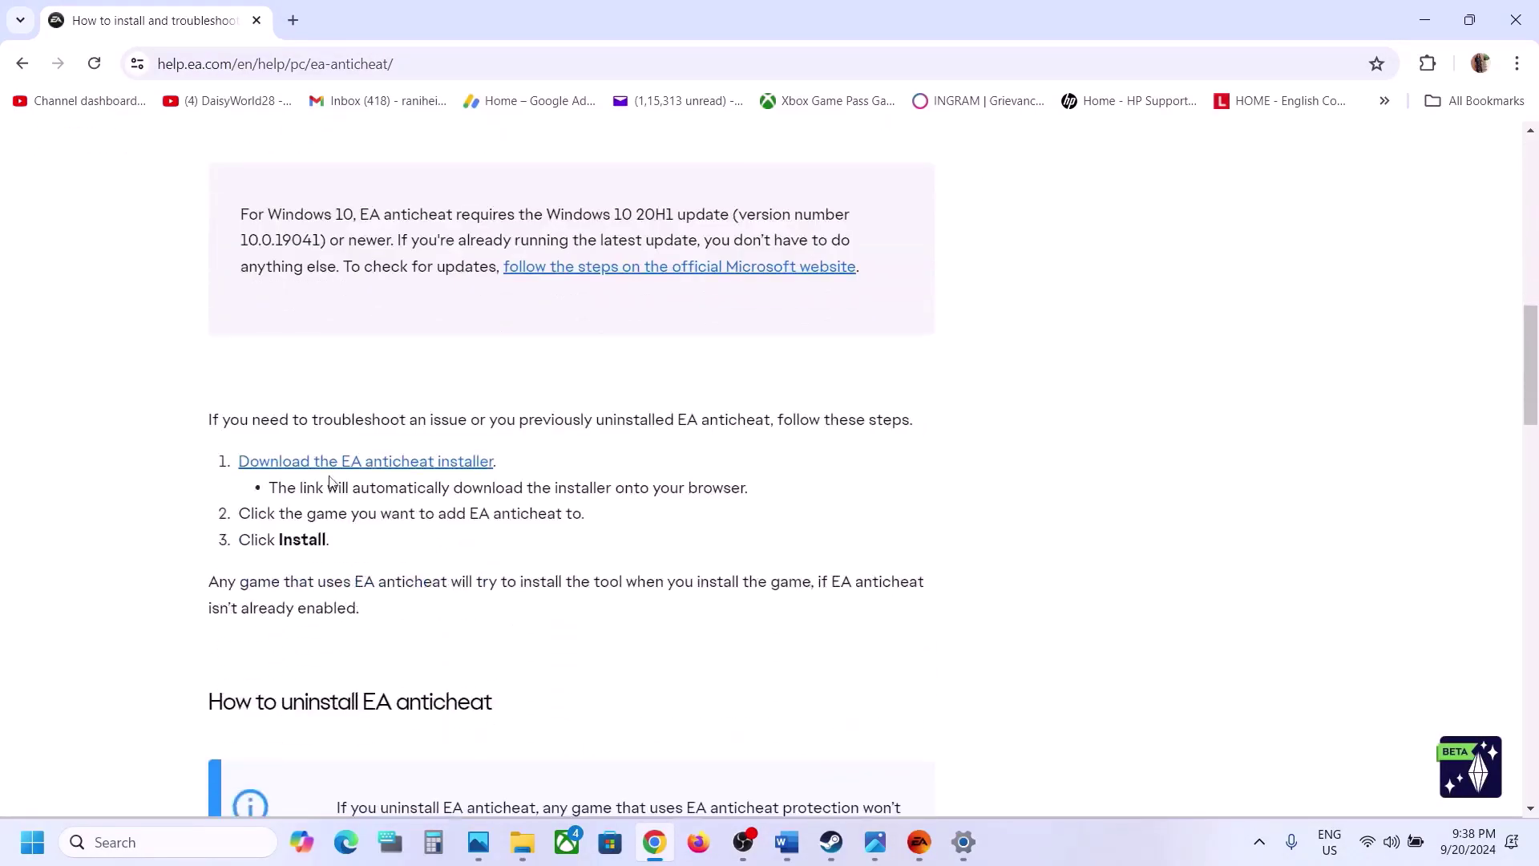
click(397, 470)
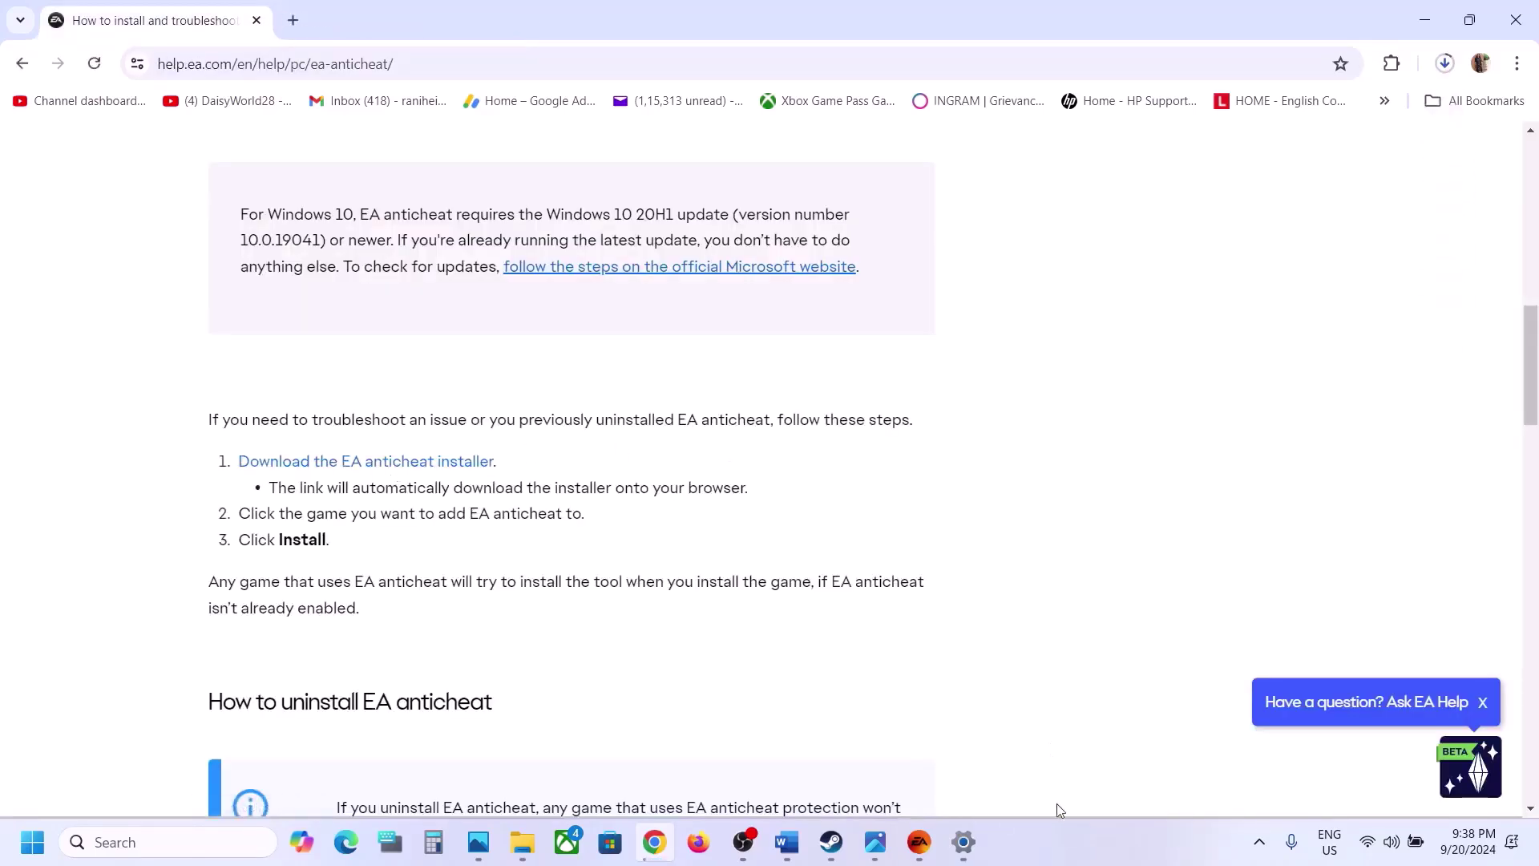
click(1061, 838)
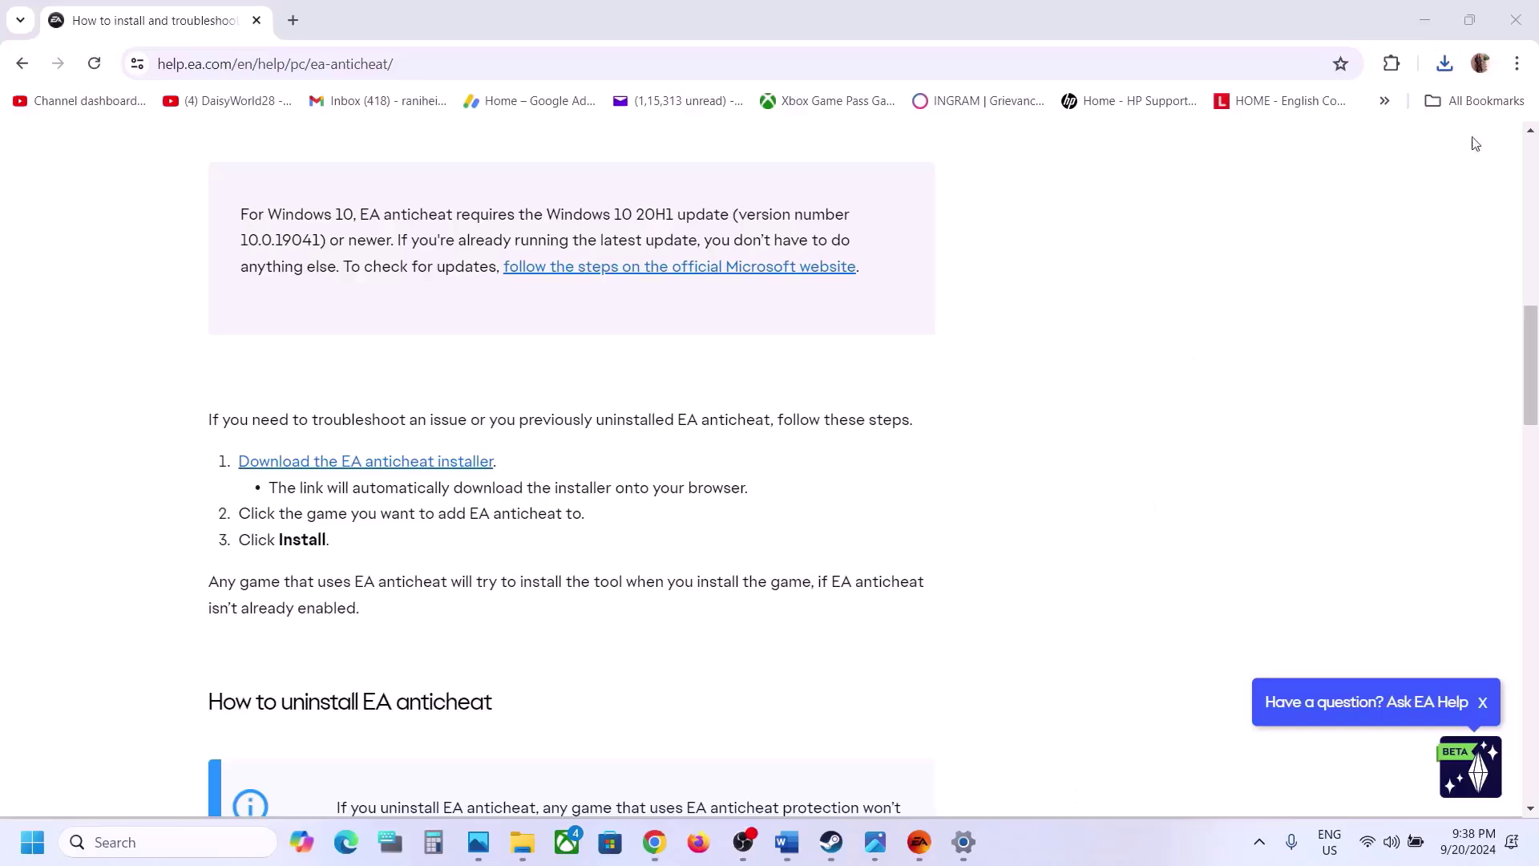
click(1444, 63)
click(1274, 160)
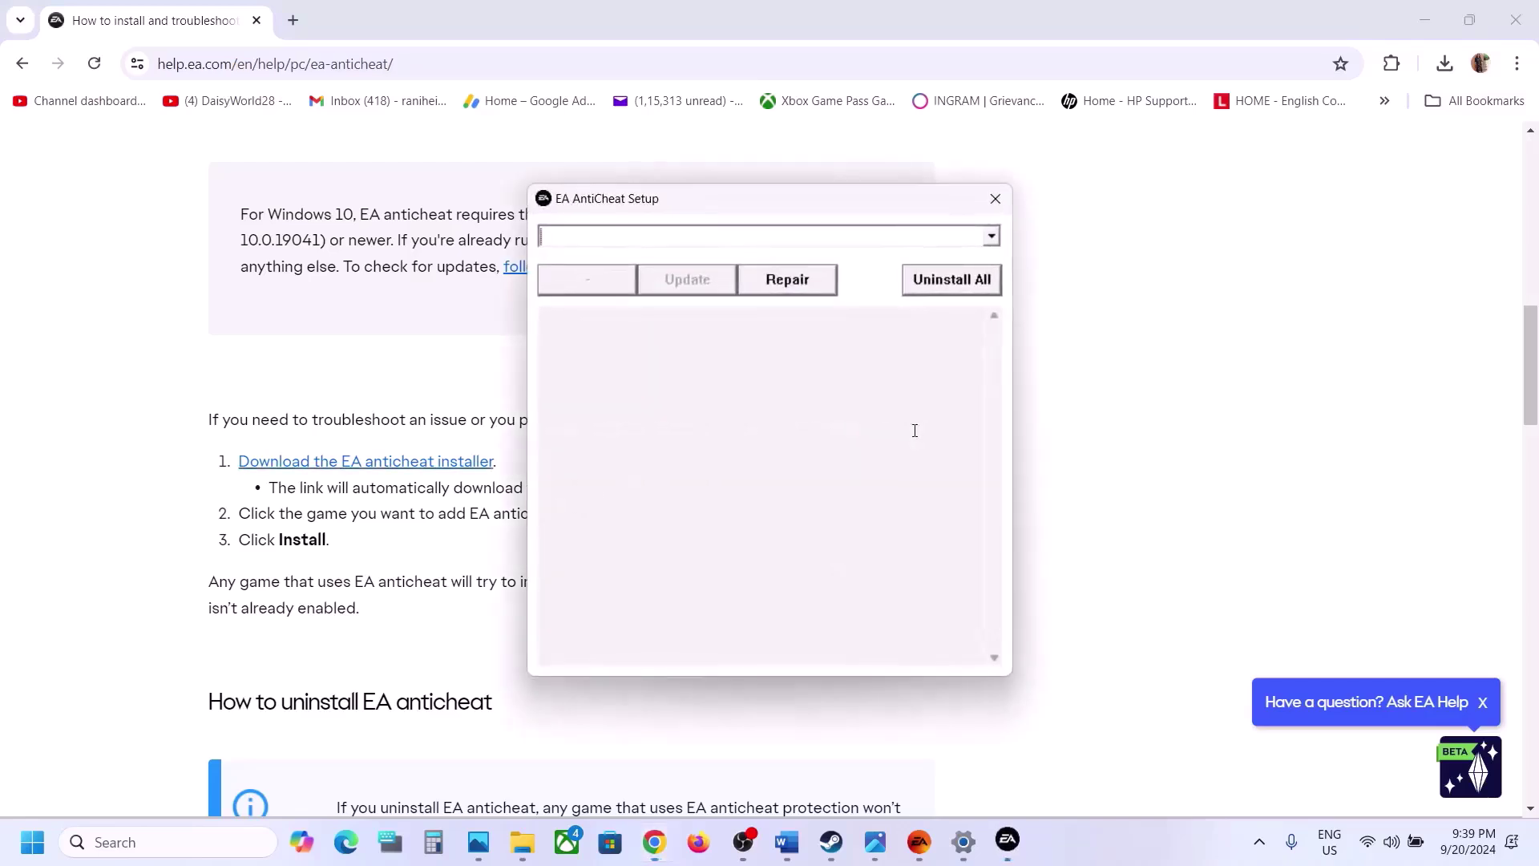
Choose FC 25 in EA AntiCheat Setup and update its anticheat installation.
click(991, 237)
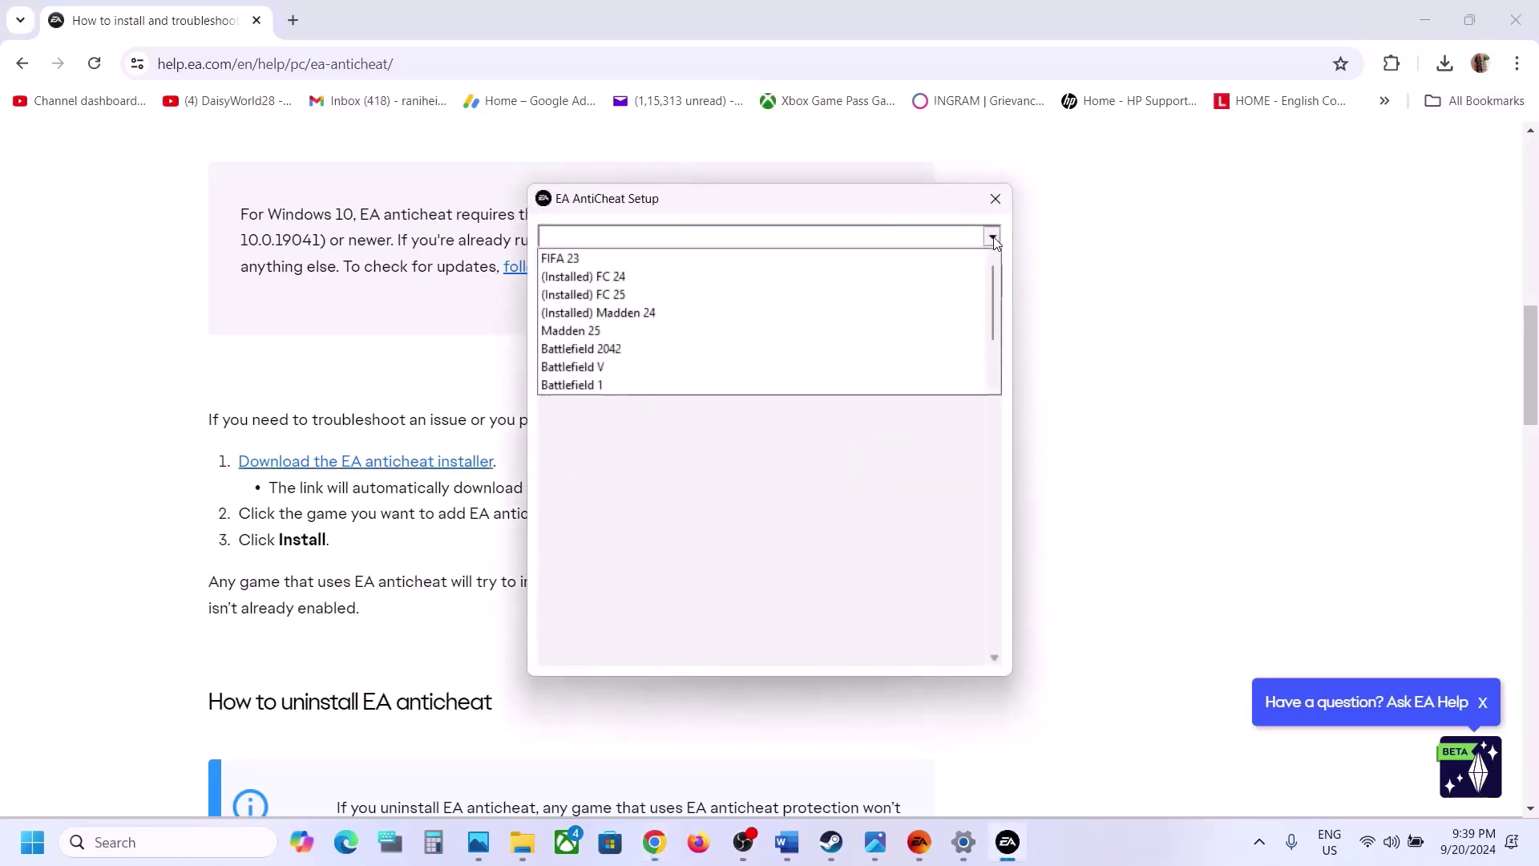
click(615, 295)
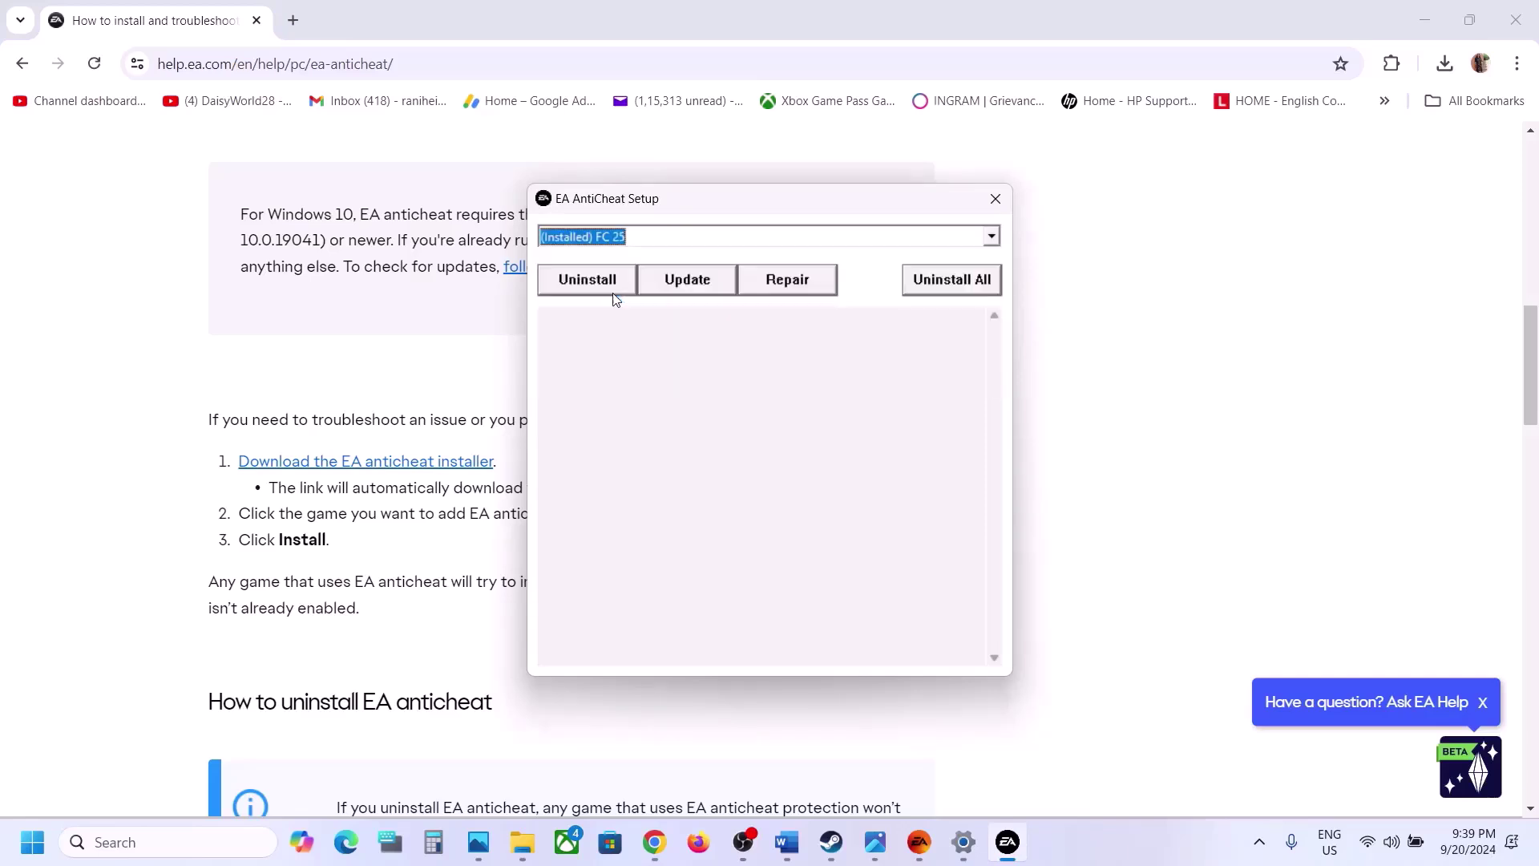
click(678, 361)
click(705, 286)
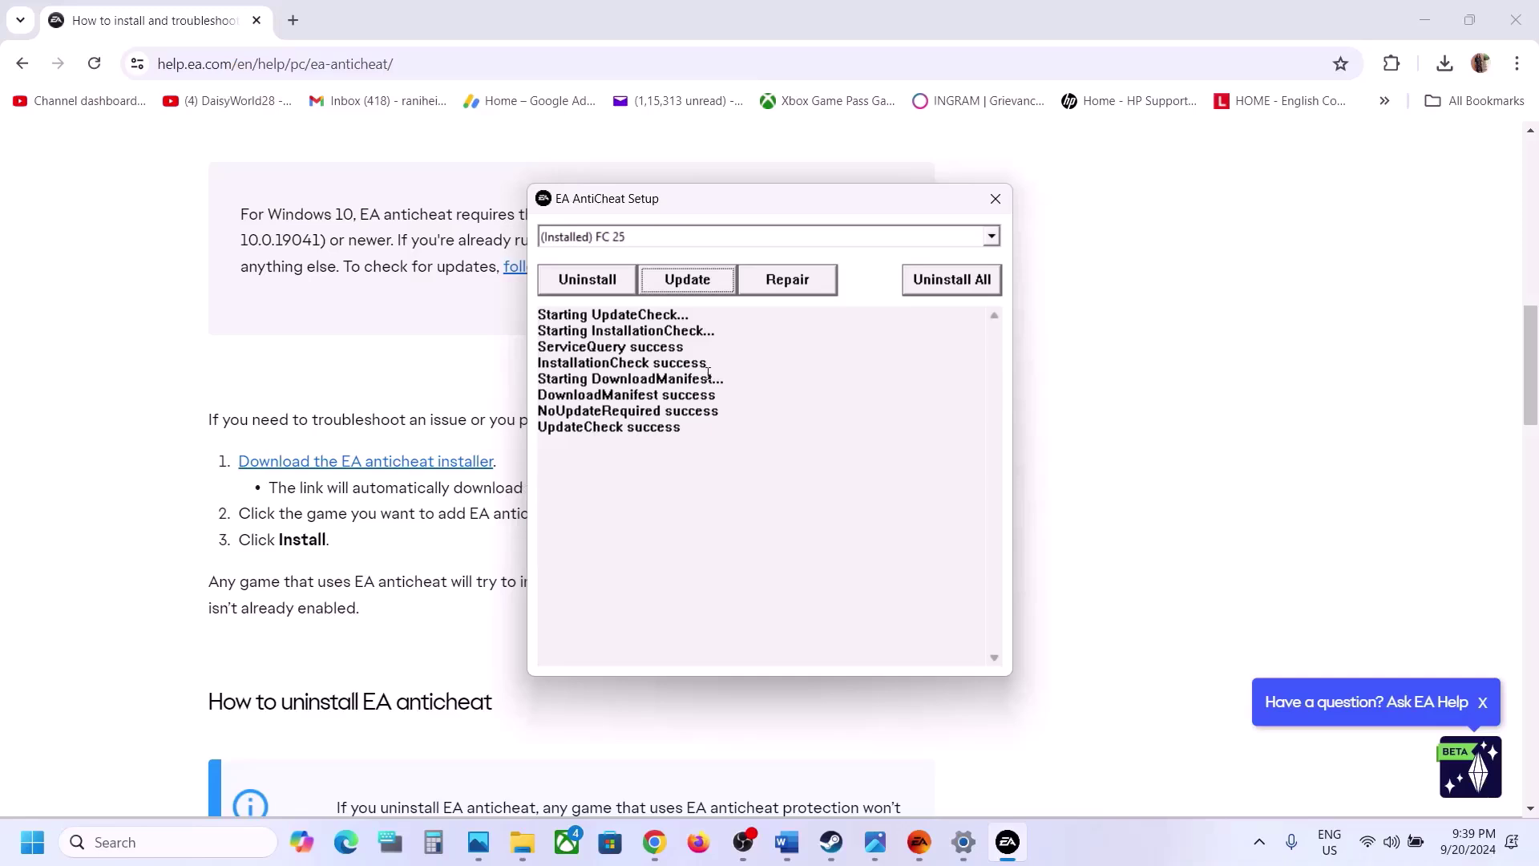
Start a repair of EA AntiCheat for FC 25 and agree to select the game's installation folder.
click(991, 237)
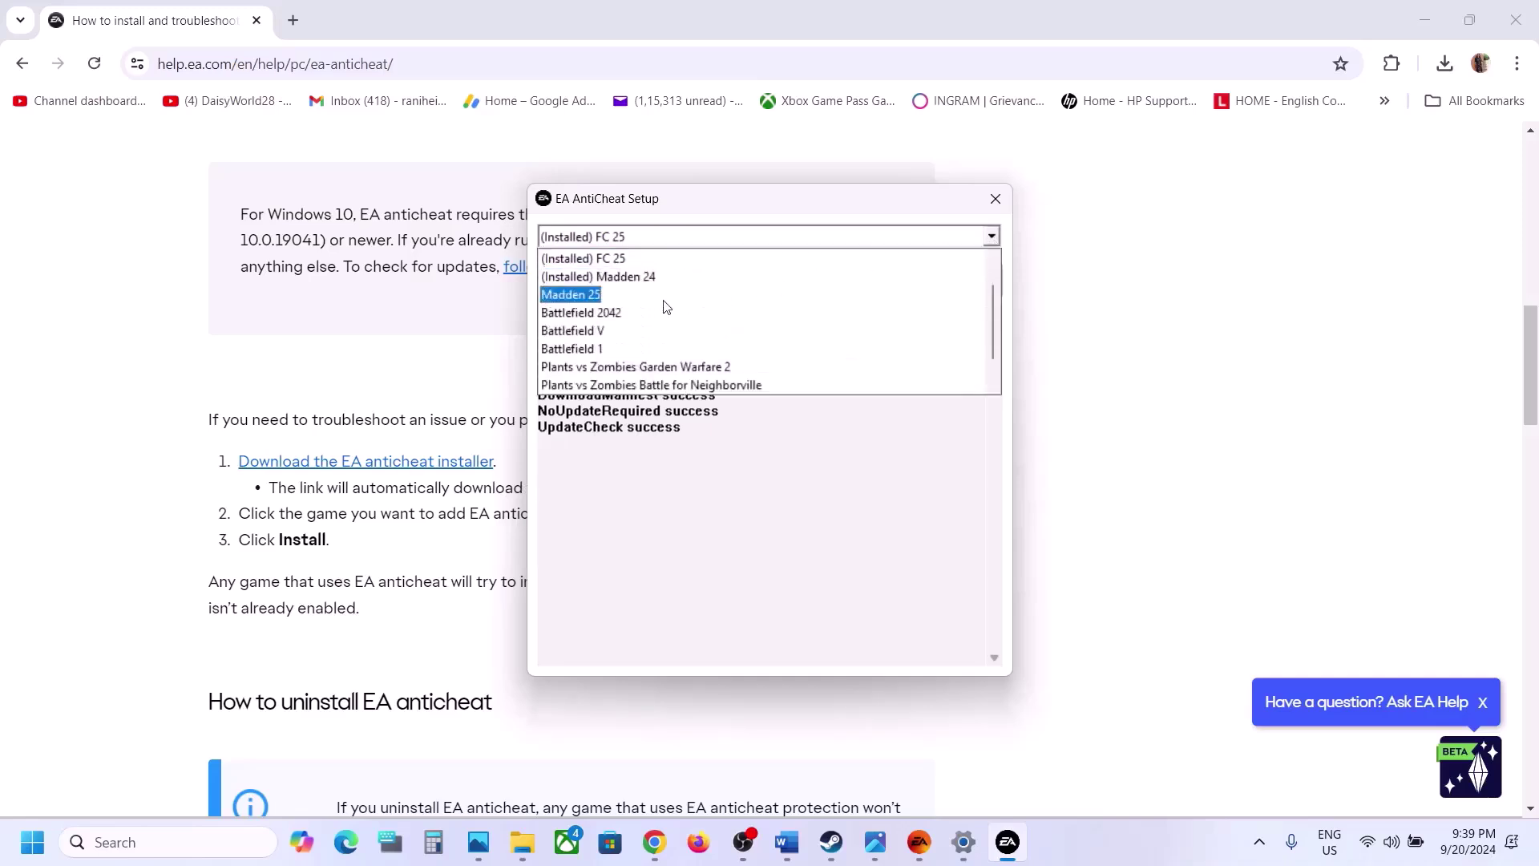
click(618, 260)
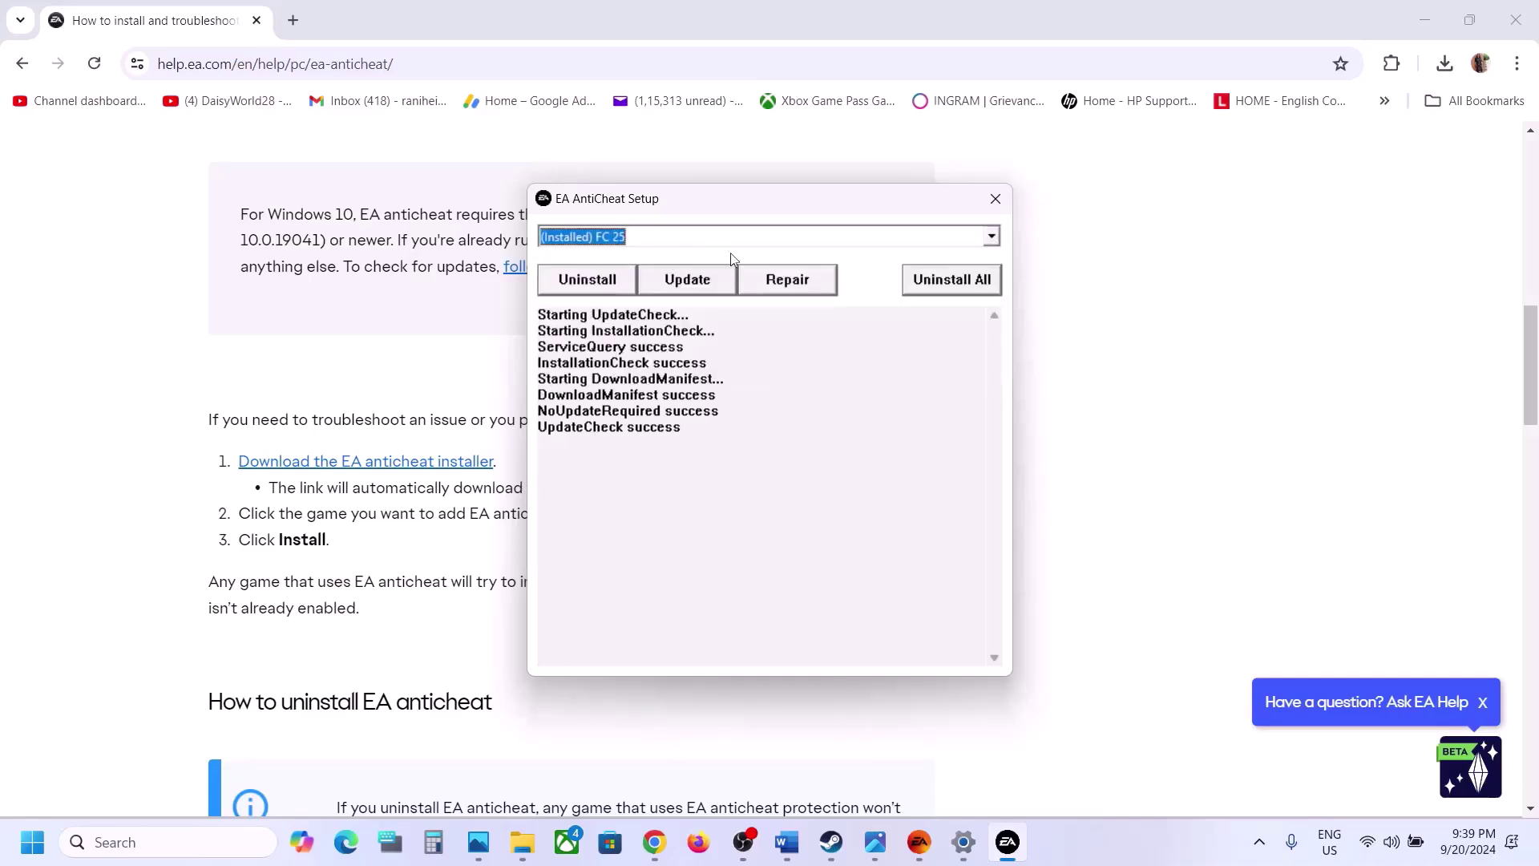
click(803, 281)
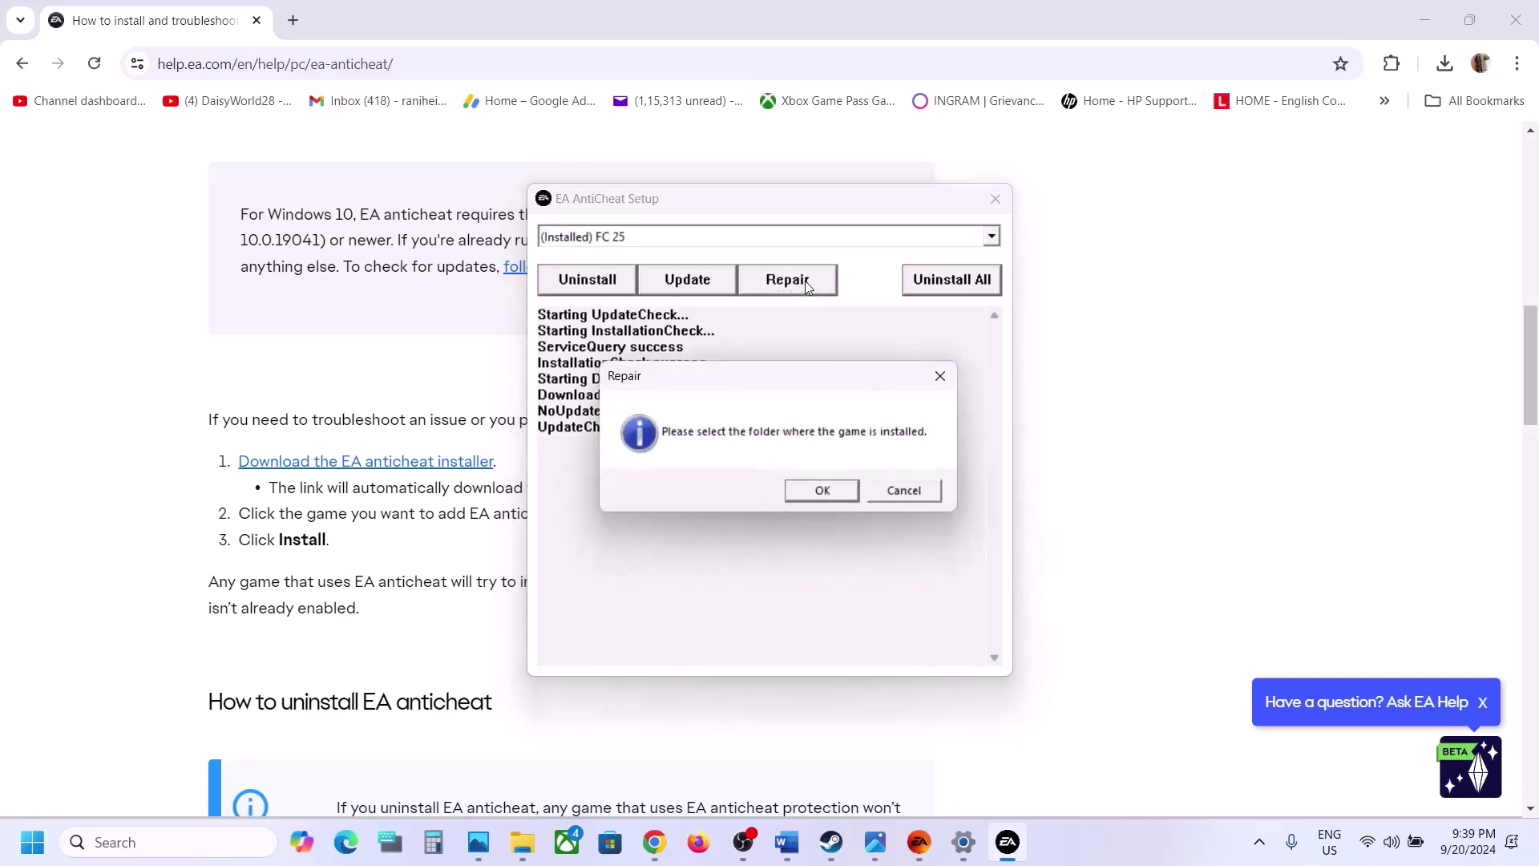
click(825, 490)
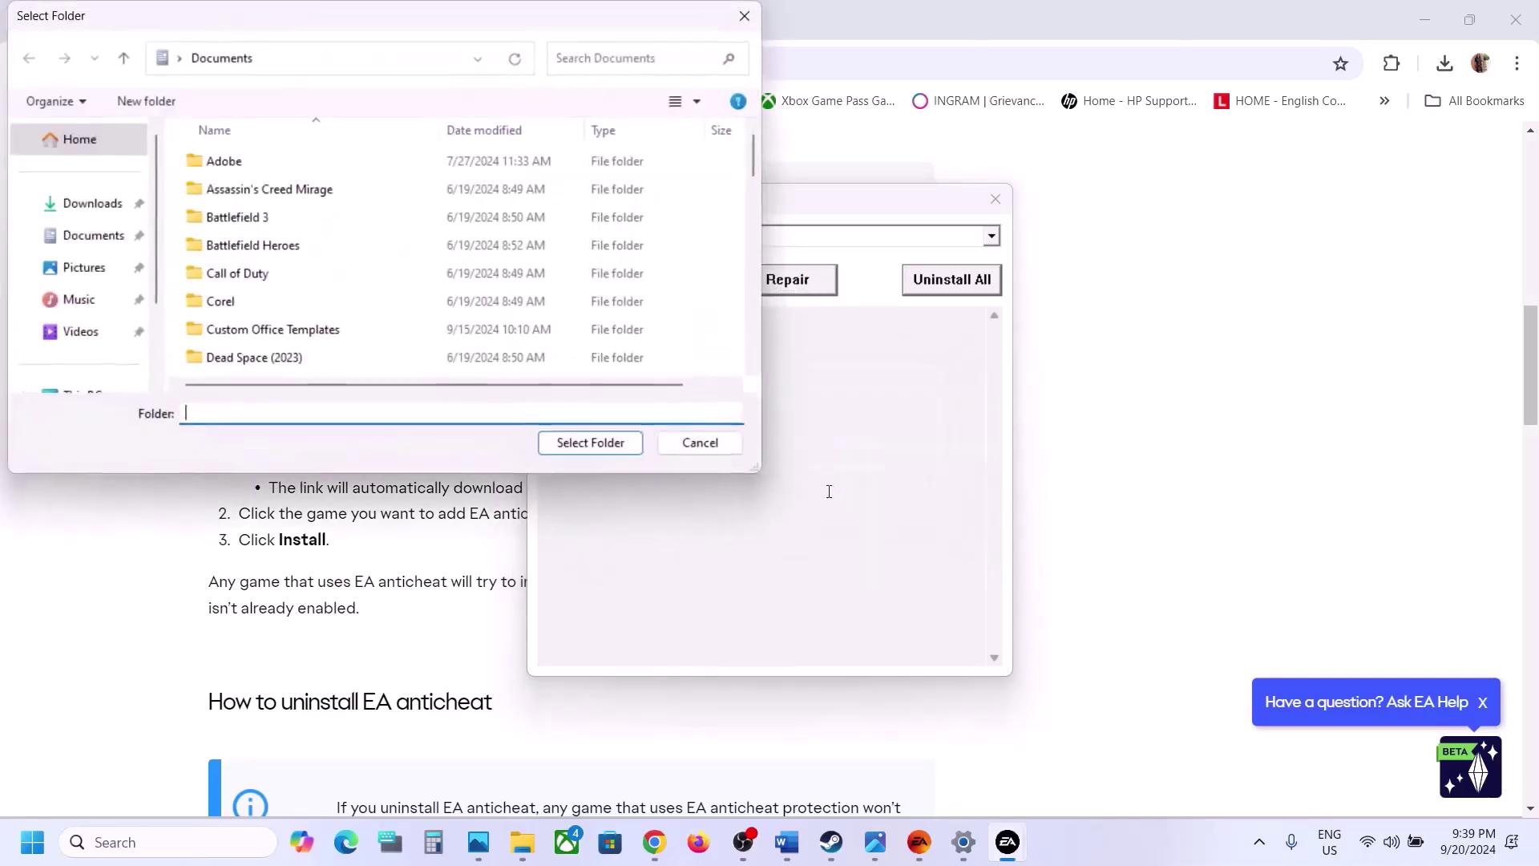
Select the EA SPORTS FC 25 folder in C:\Program Files\EA Games for the repair and review the log's final line.
scroll(101, 303, down, 1)
click(100, 295)
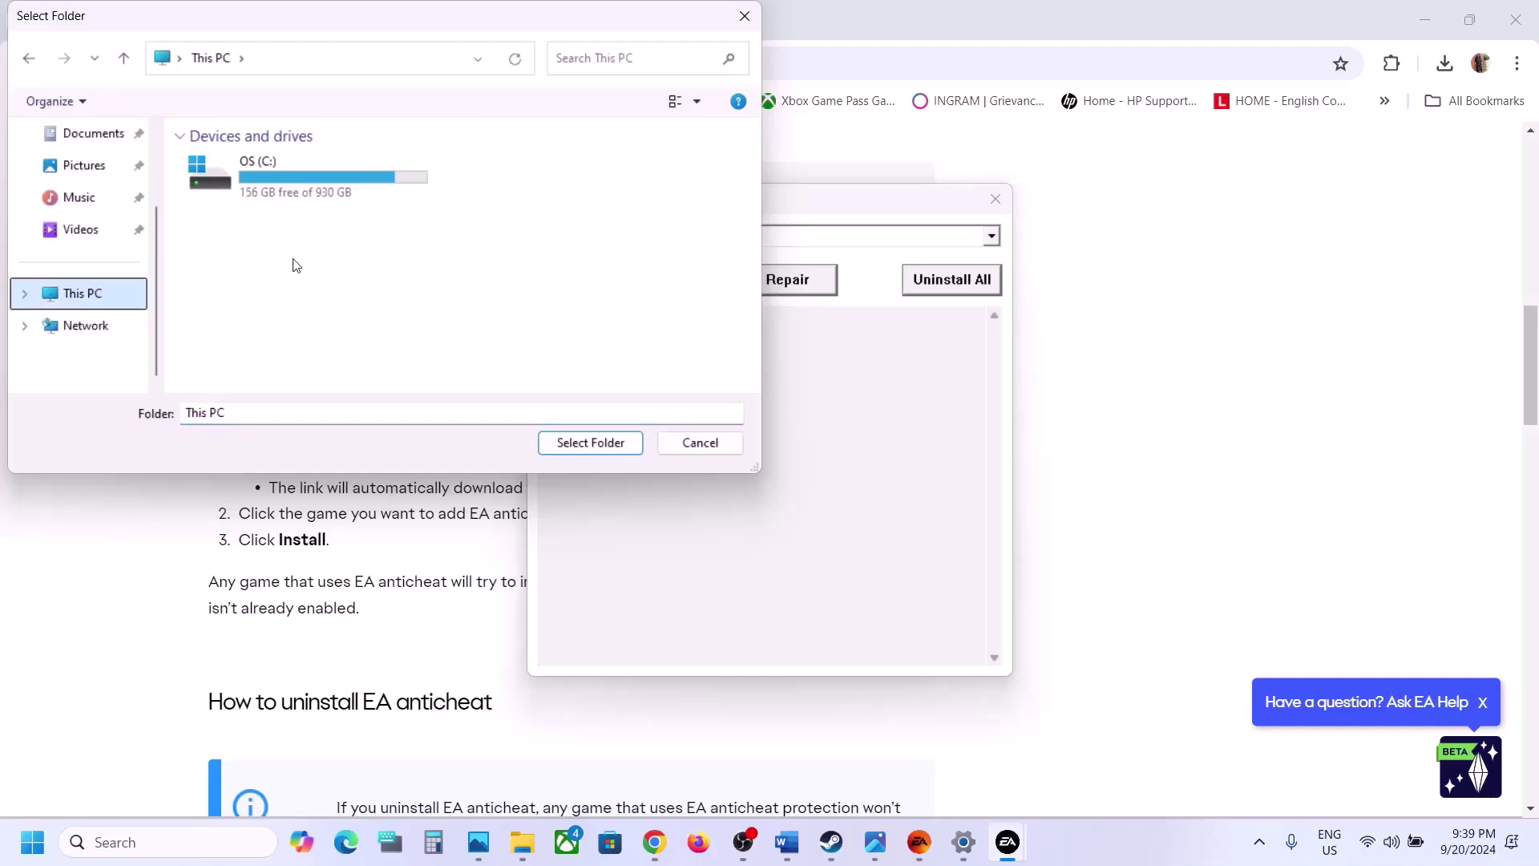
double_click(292, 185)
scroll(294, 192, down, 4)
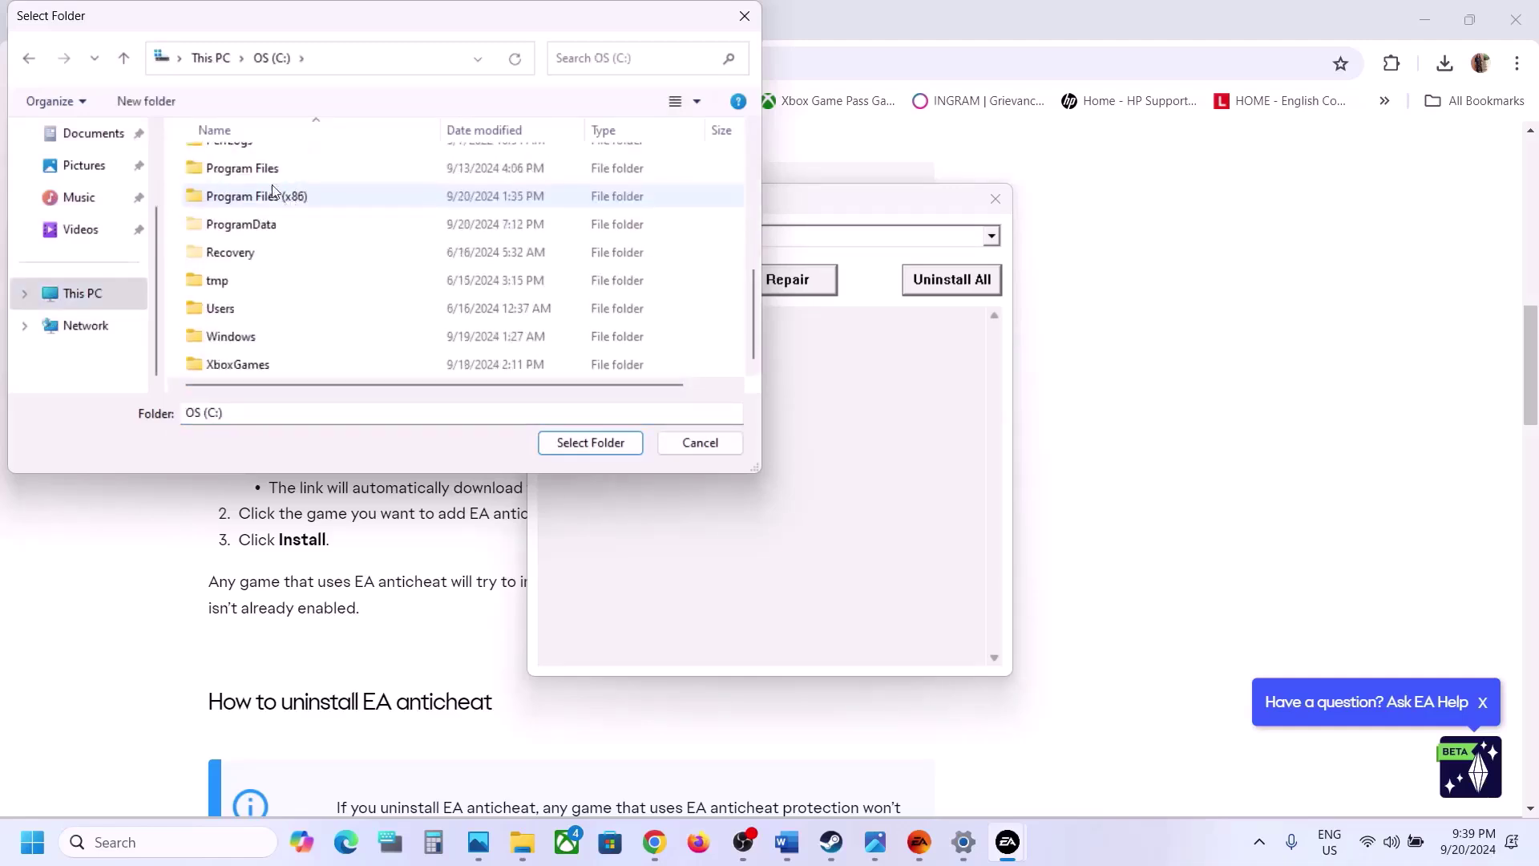
double_click(268, 163)
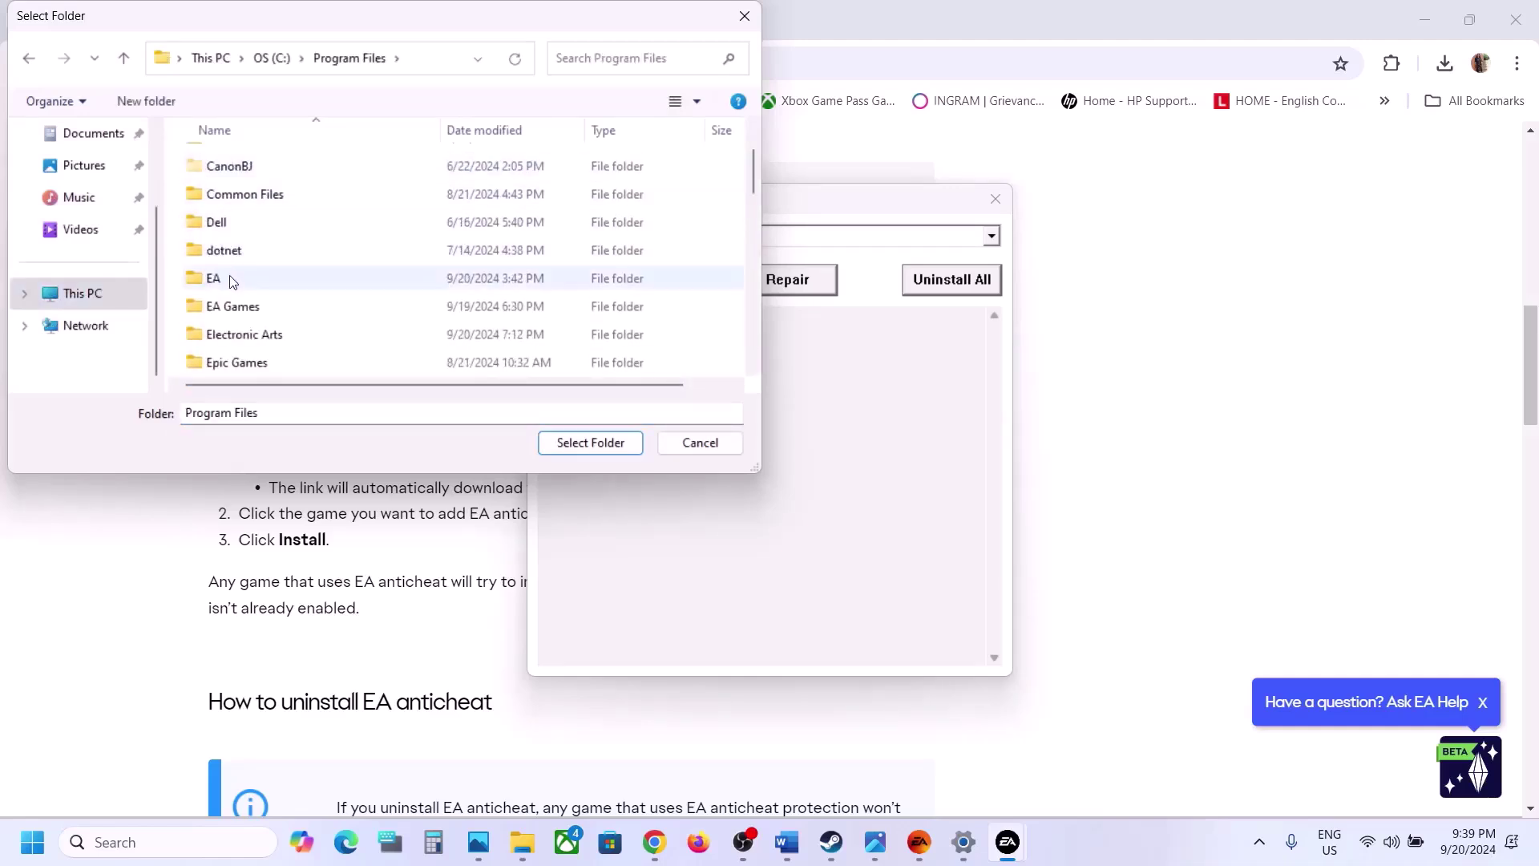
double_click(231, 307)
click(284, 163)
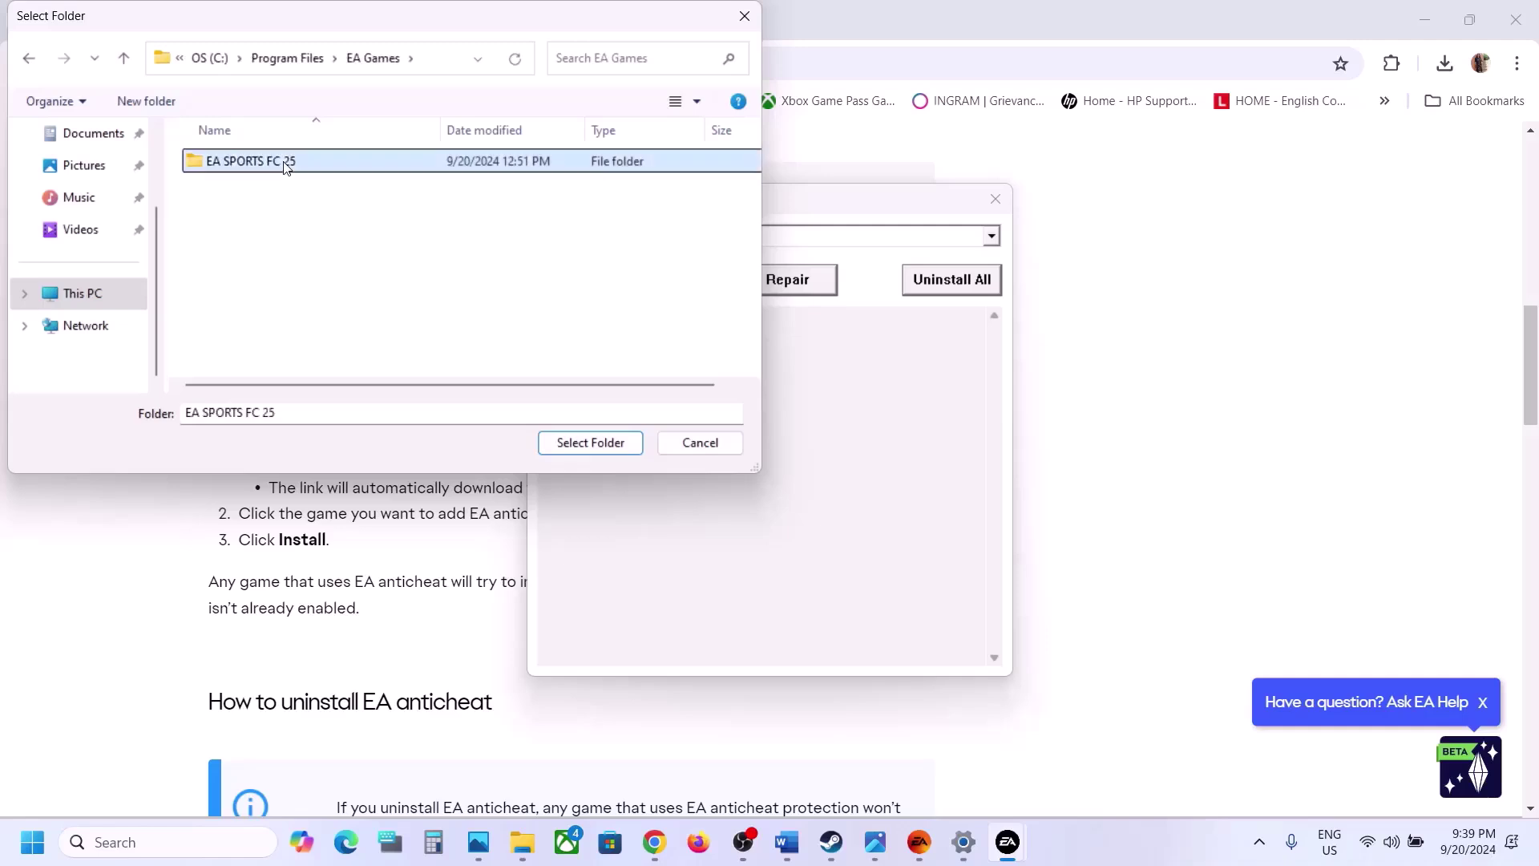
click(561, 441)
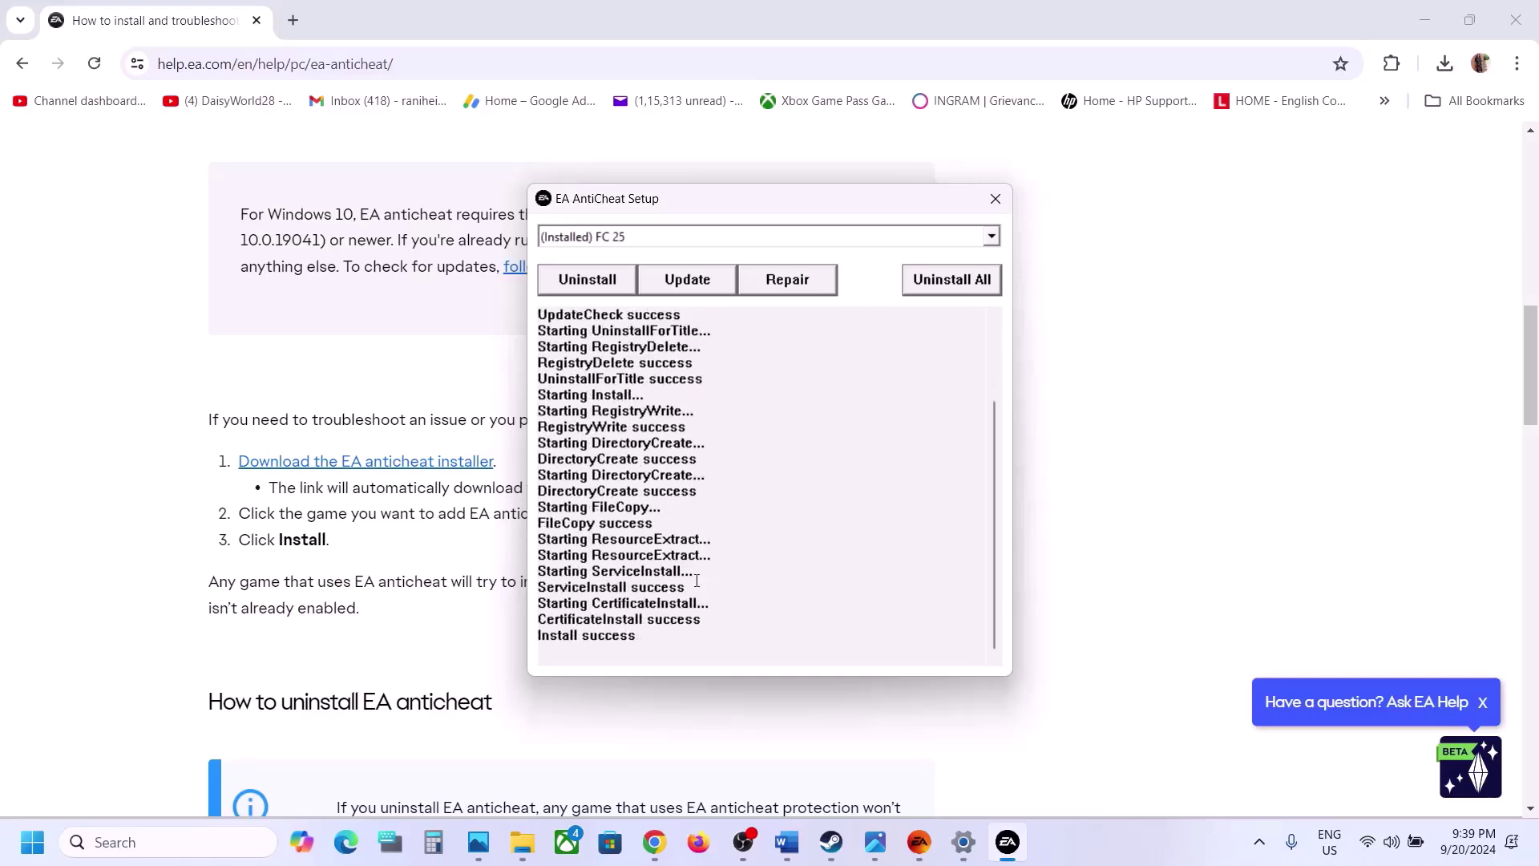
drag(653, 640, 540, 636)
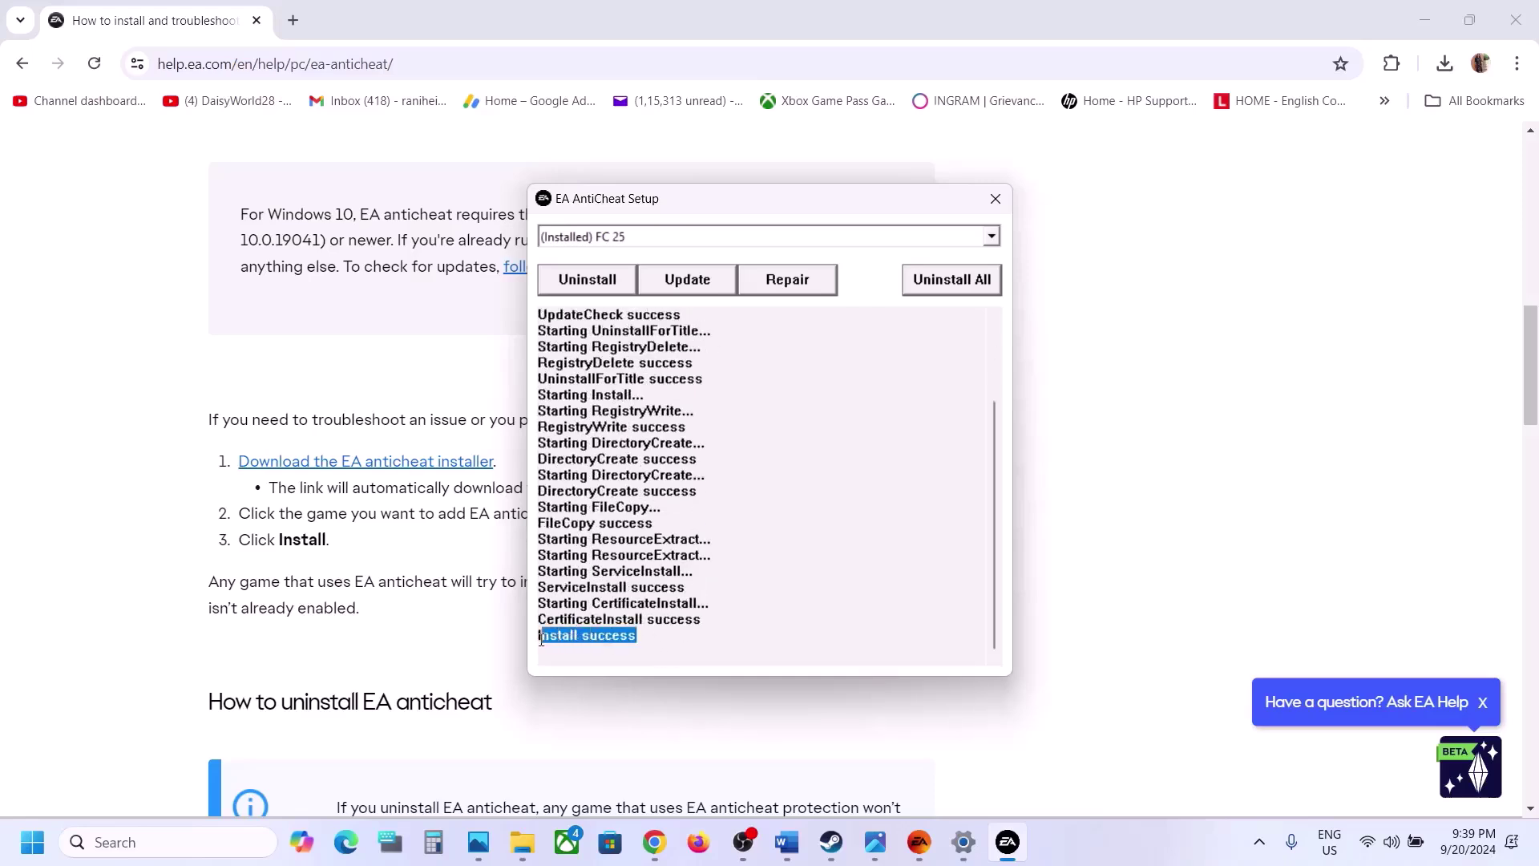
click(921, 846)
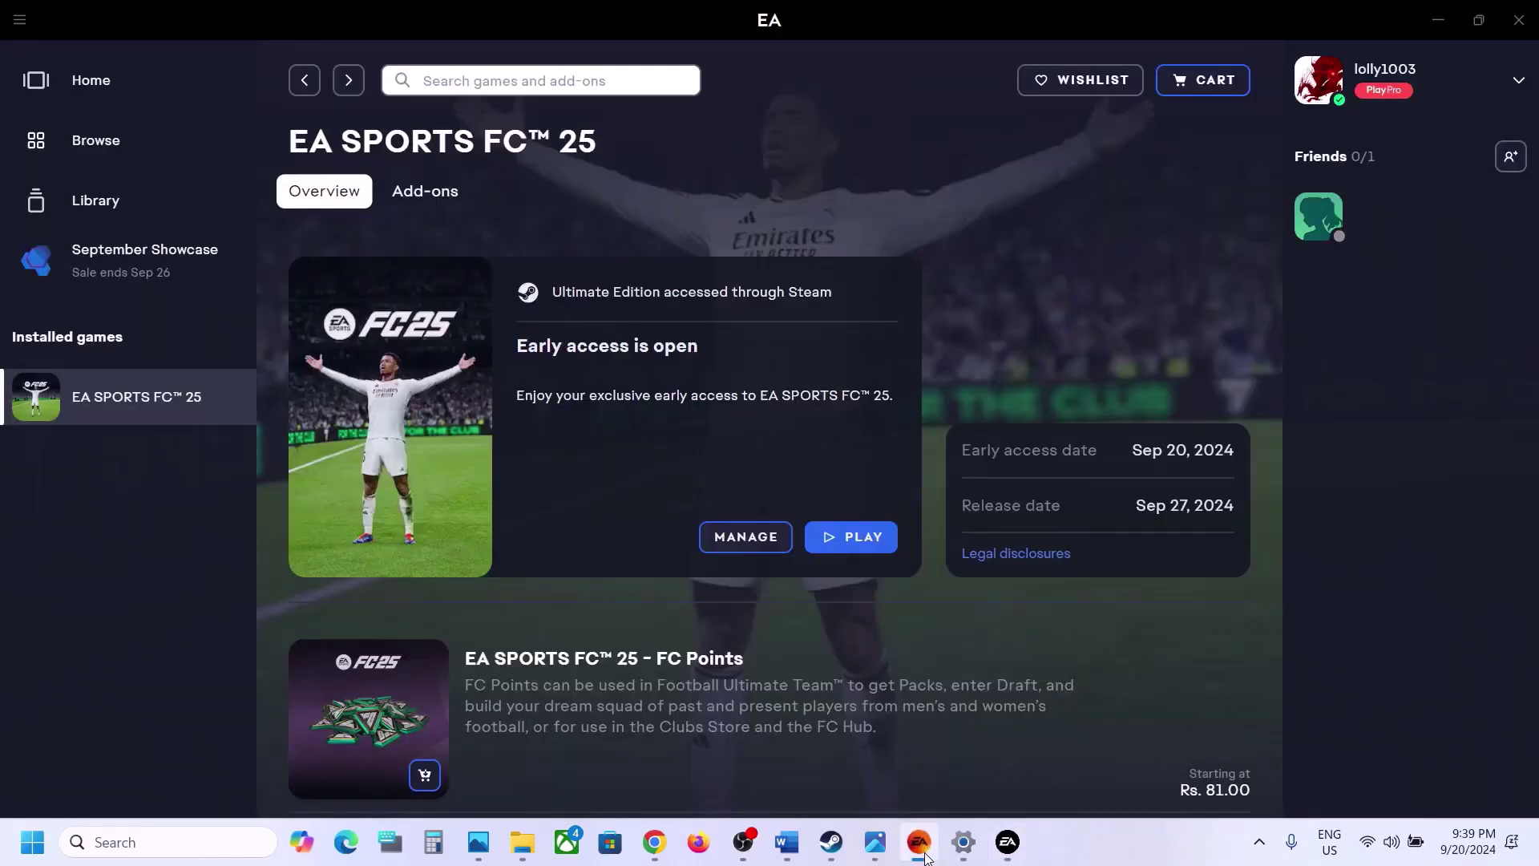
click(926, 854)
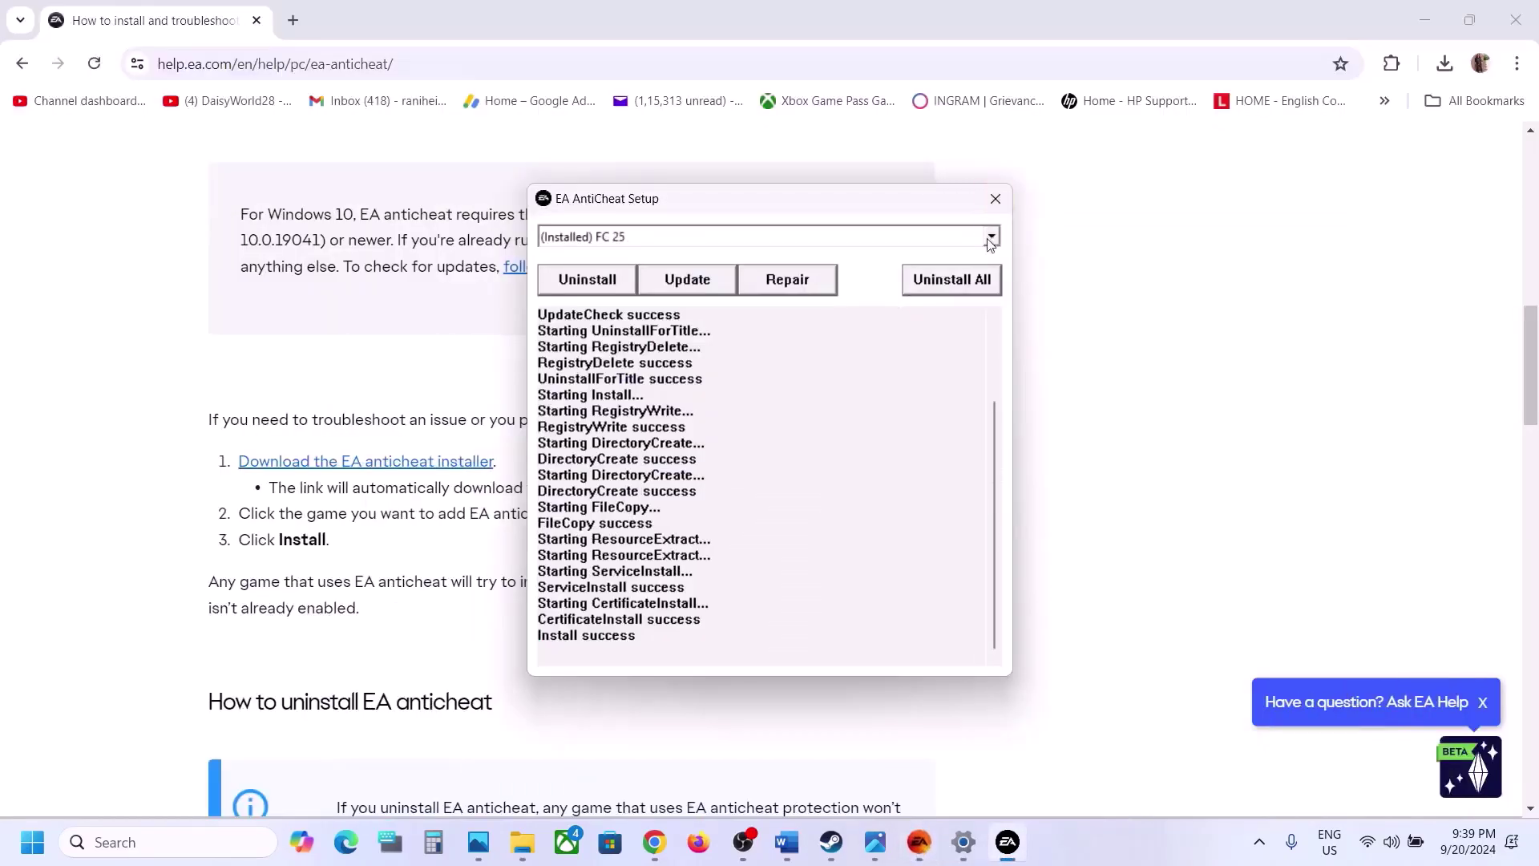
Uninstall EA AntiCheat for FC 25 and install it again.
click(991, 238)
click(614, 260)
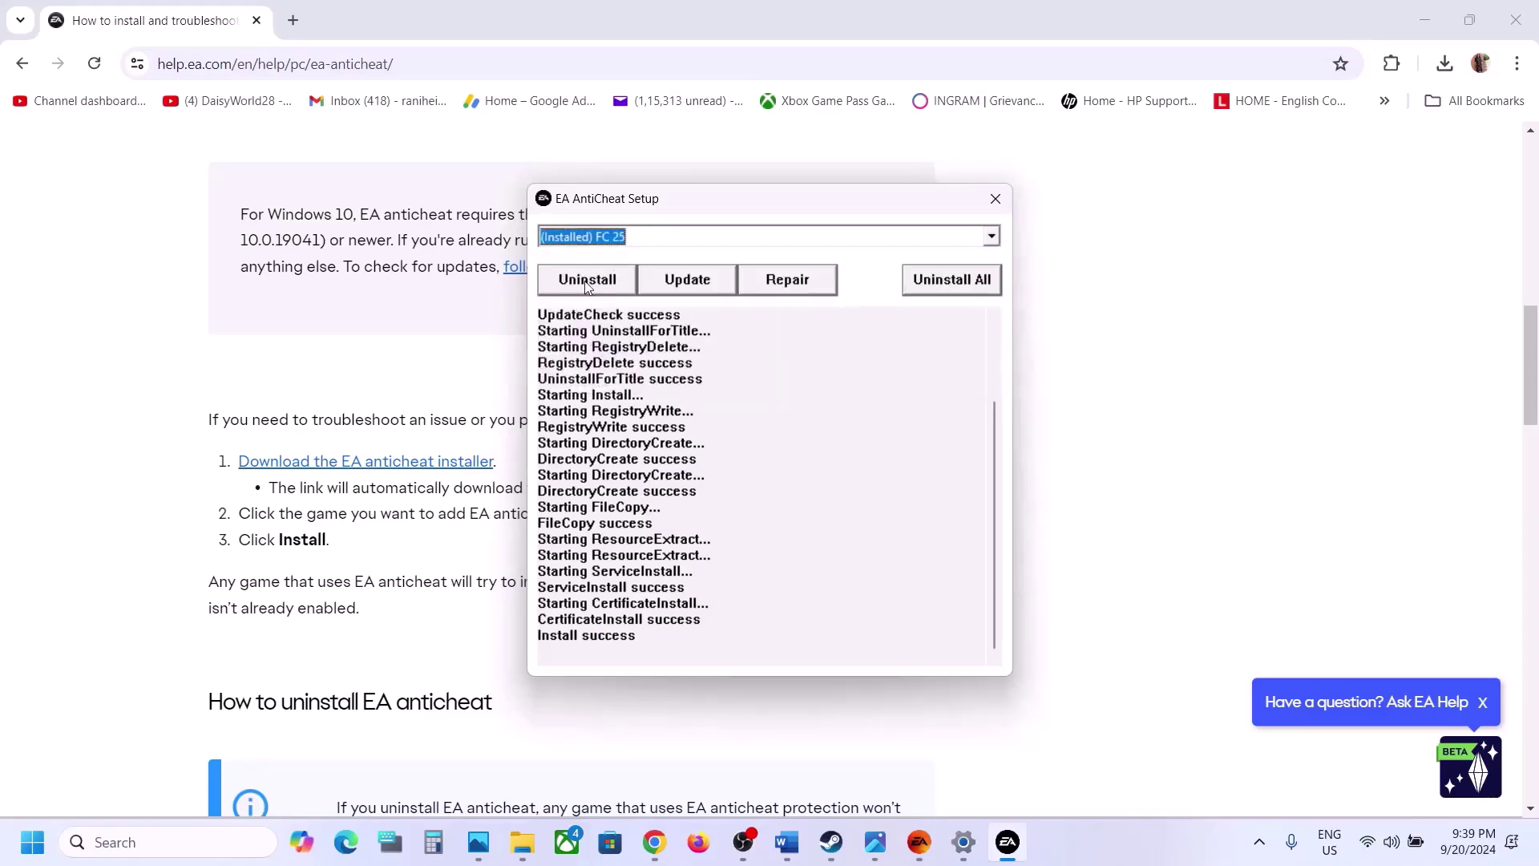
click(588, 282)
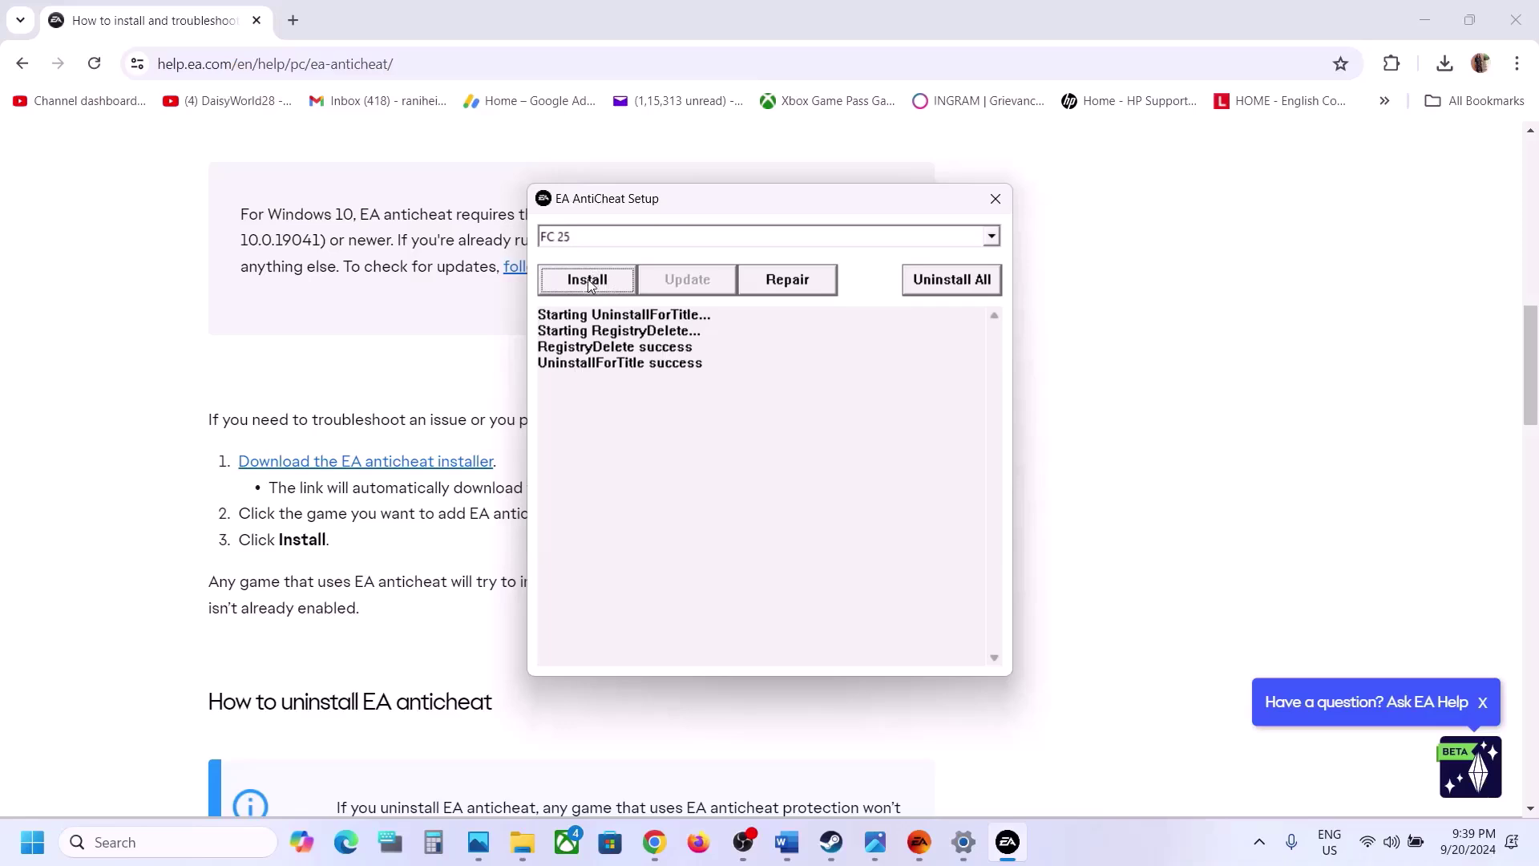
click(590, 285)
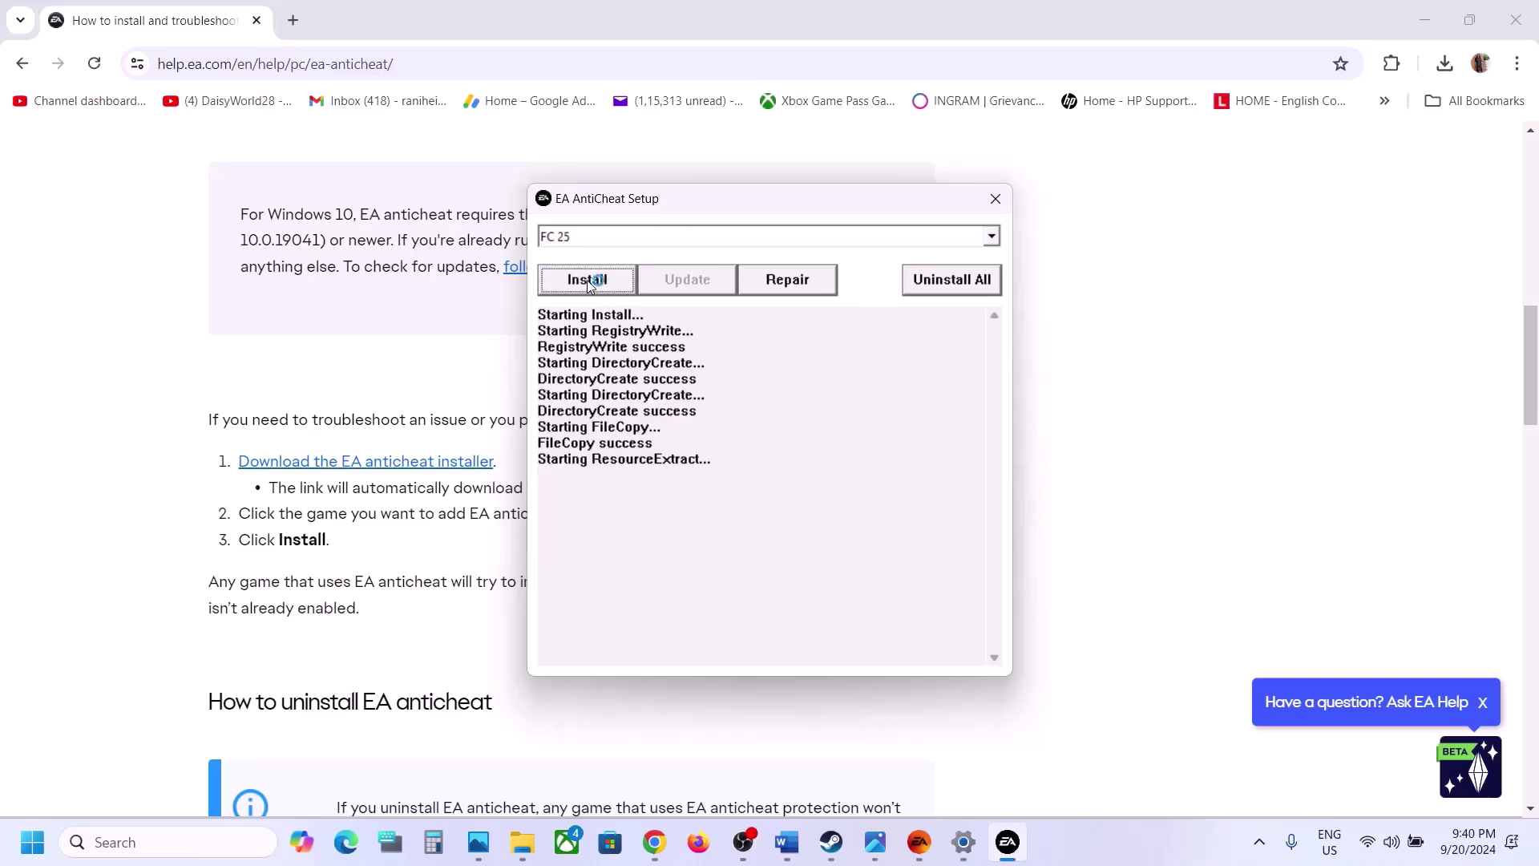
drag(671, 540, 528, 551)
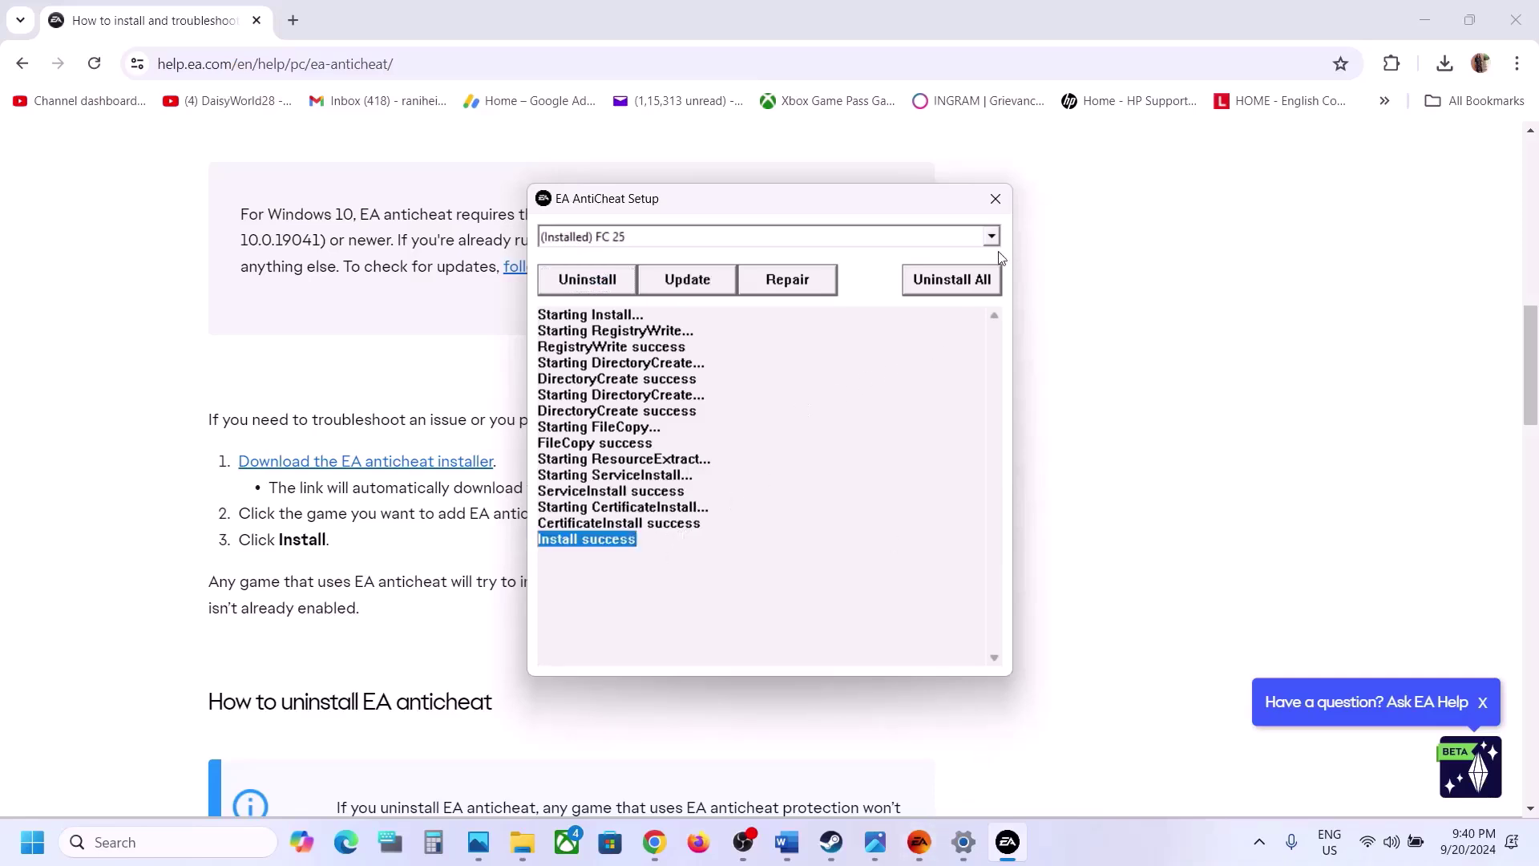
Uninstall EA AntiCheat for FC 25 once more, close the setup, and launch EA SPORTS FC 25 from the EA app.
click(601, 281)
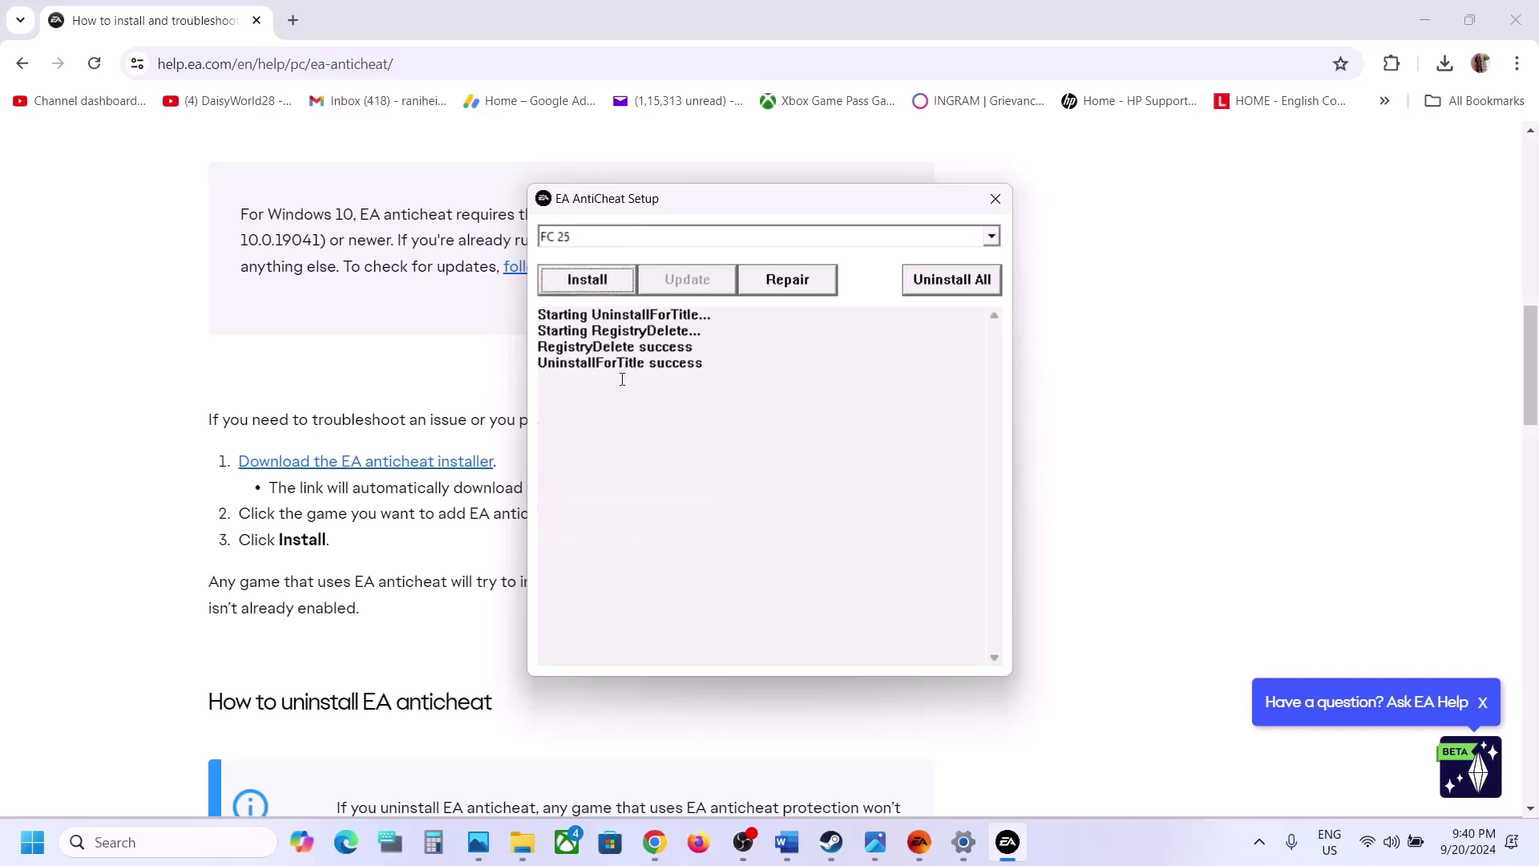
click(996, 199)
click(921, 842)
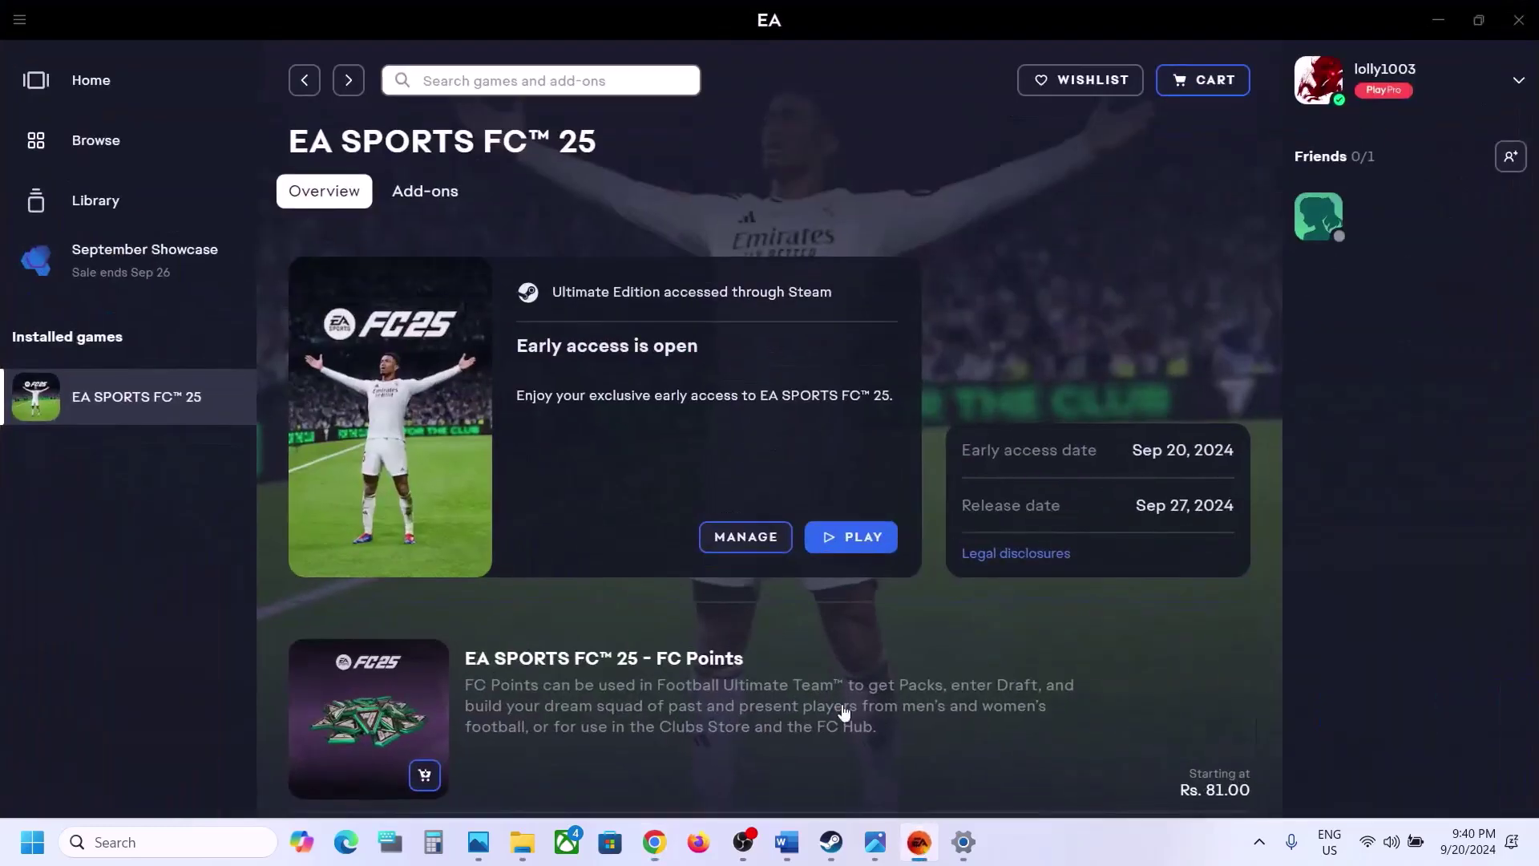
click(829, 535)
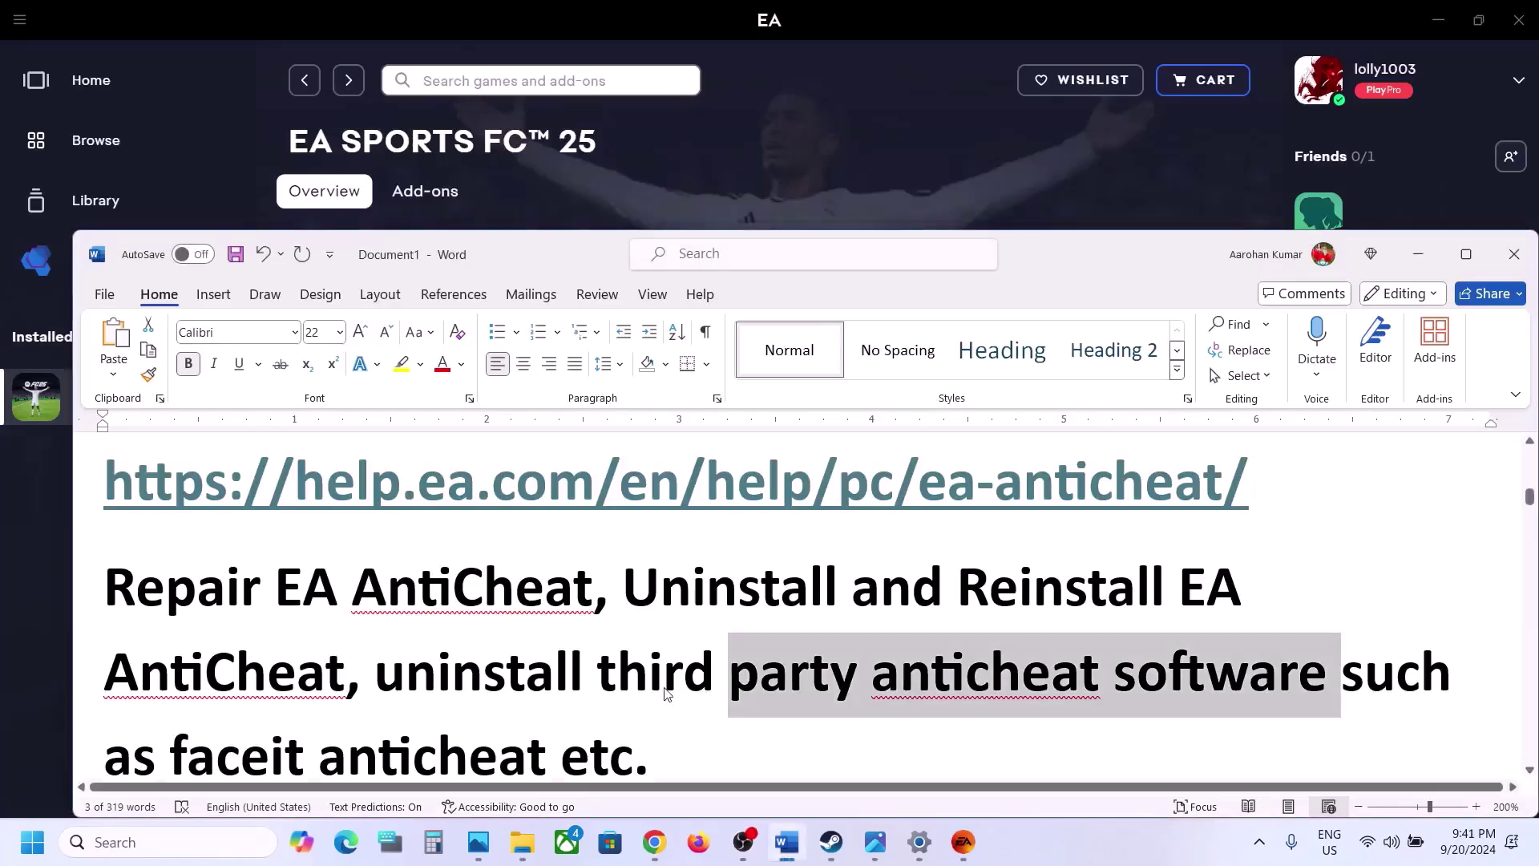
Highlight the advice in the Word document about uninstalling third-party anticheat software such as faceit anticheat.
drag(398, 670, 394, 731)
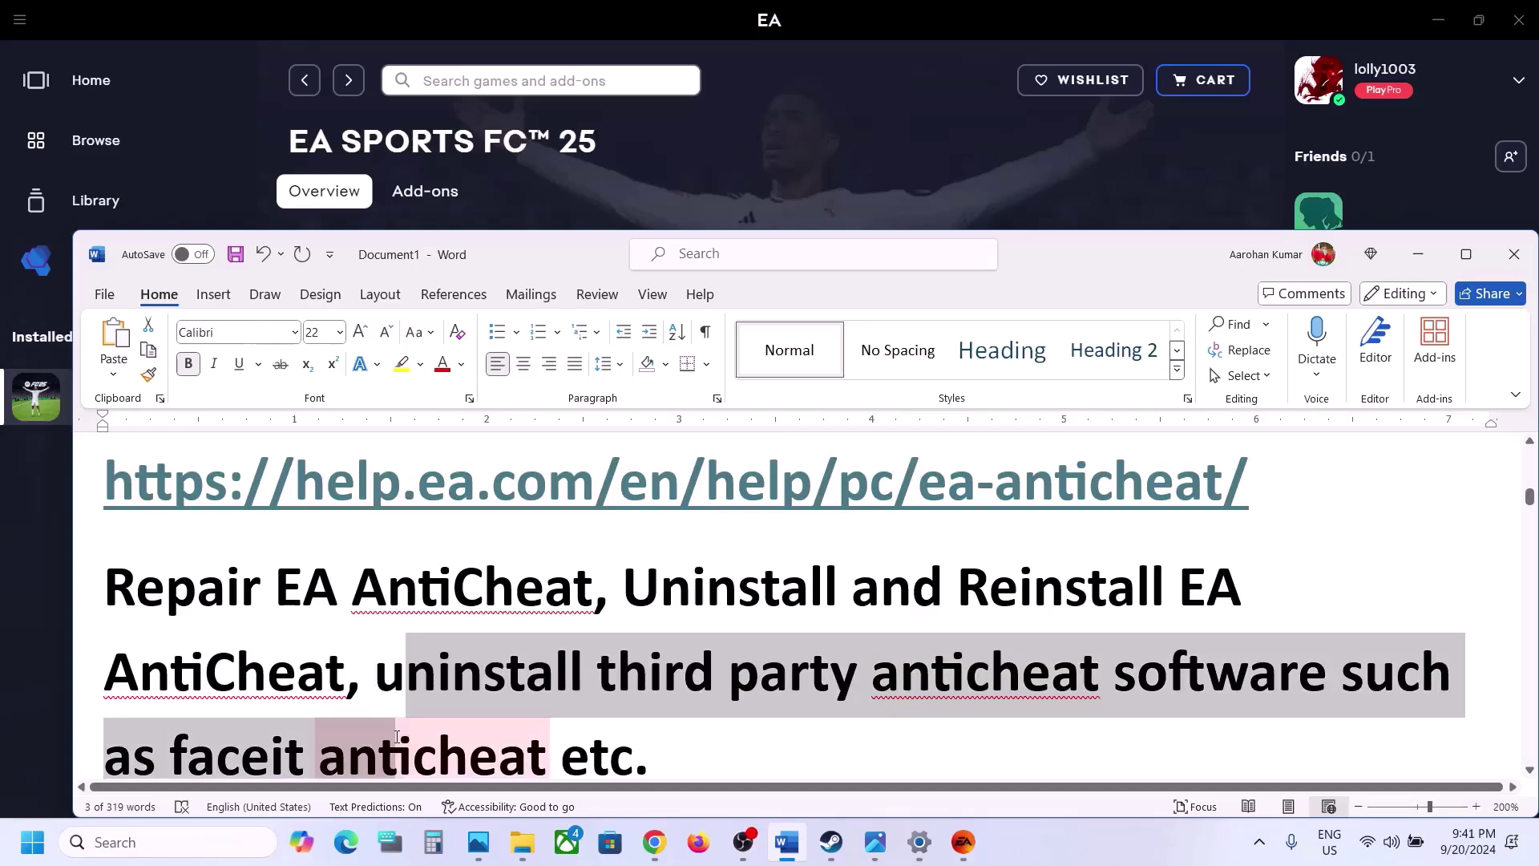
drag(397, 737, 397, 736)
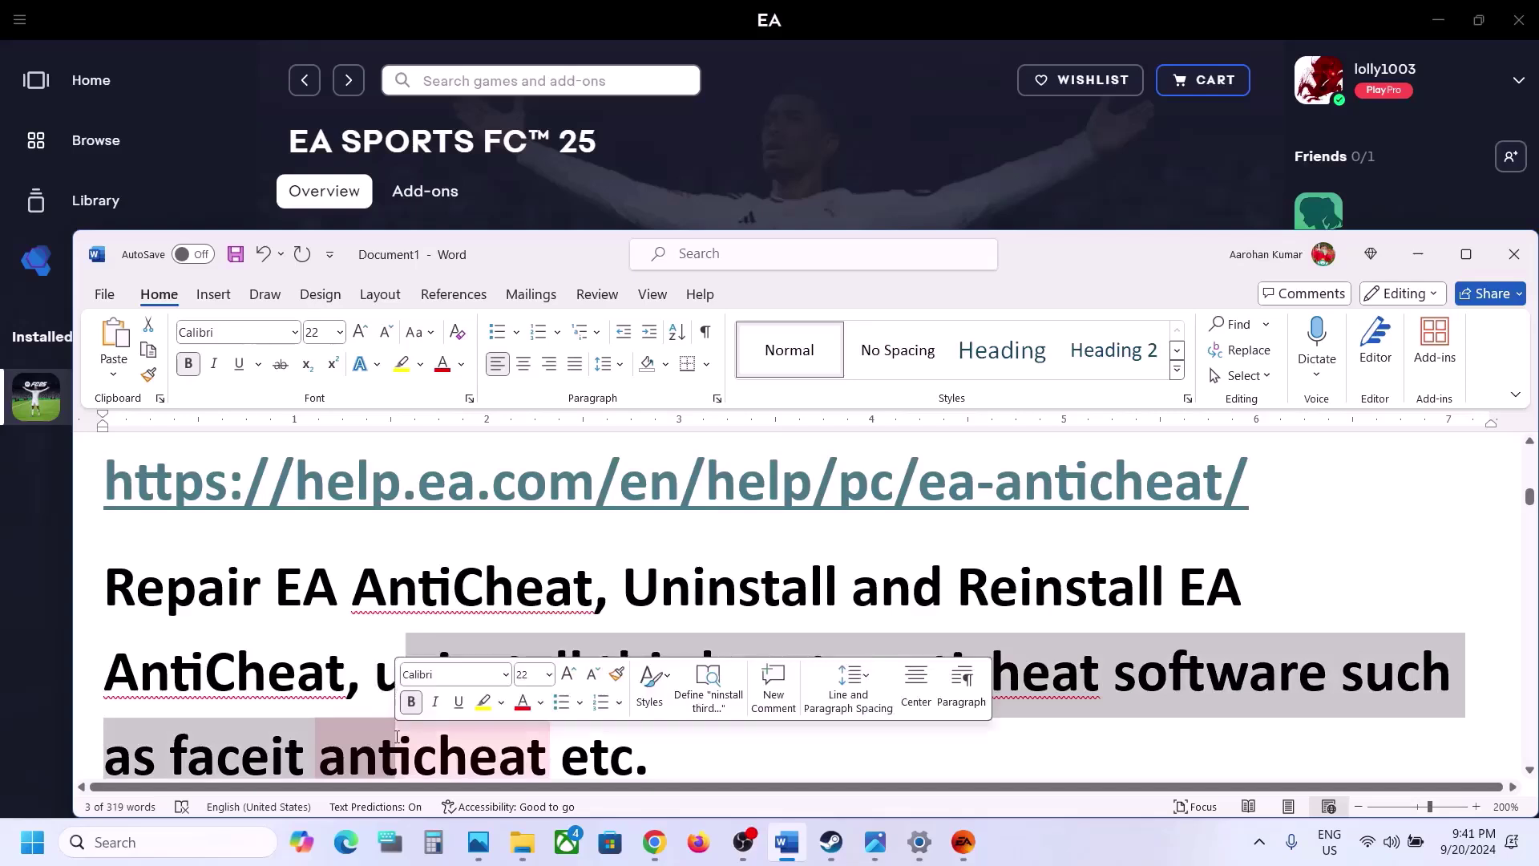
click(376, 680)
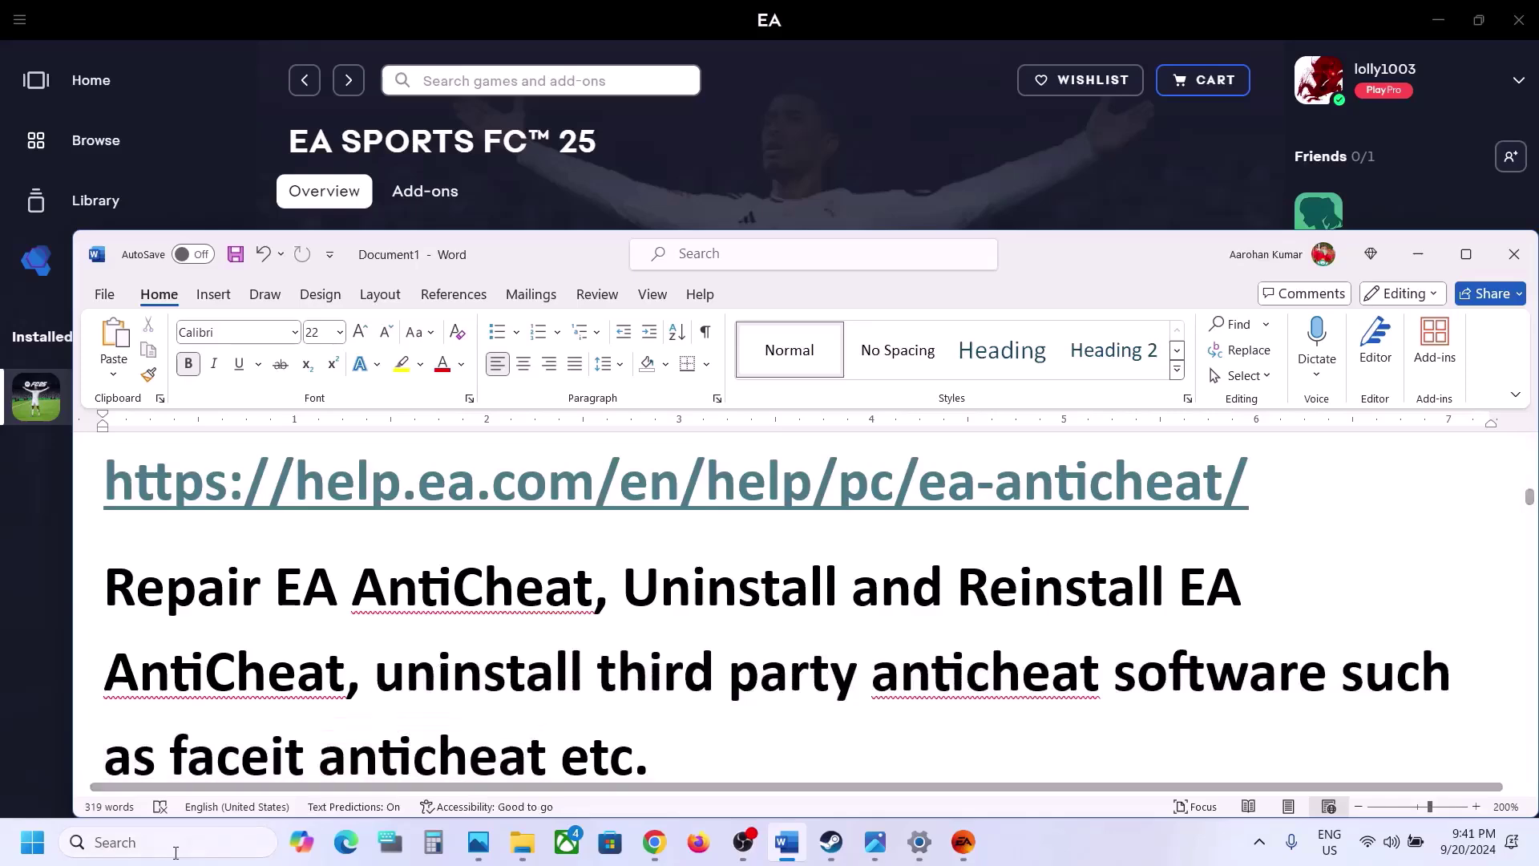
Search Windows for Services, open it, and select the Application Layer Gateway Service entry in the service list.
click(157, 846)
text(servicces)
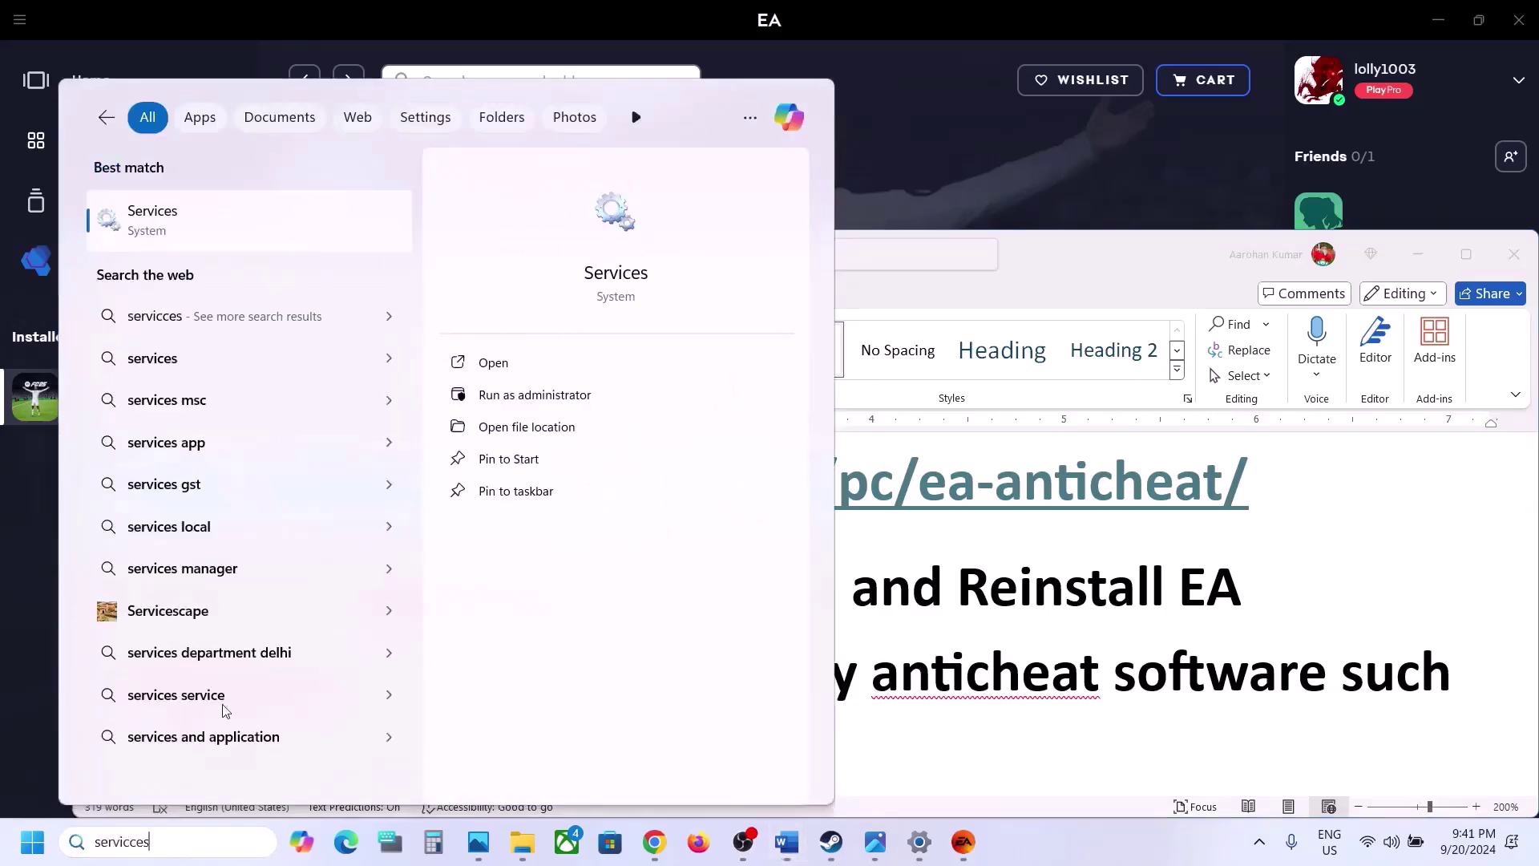
click(215, 230)
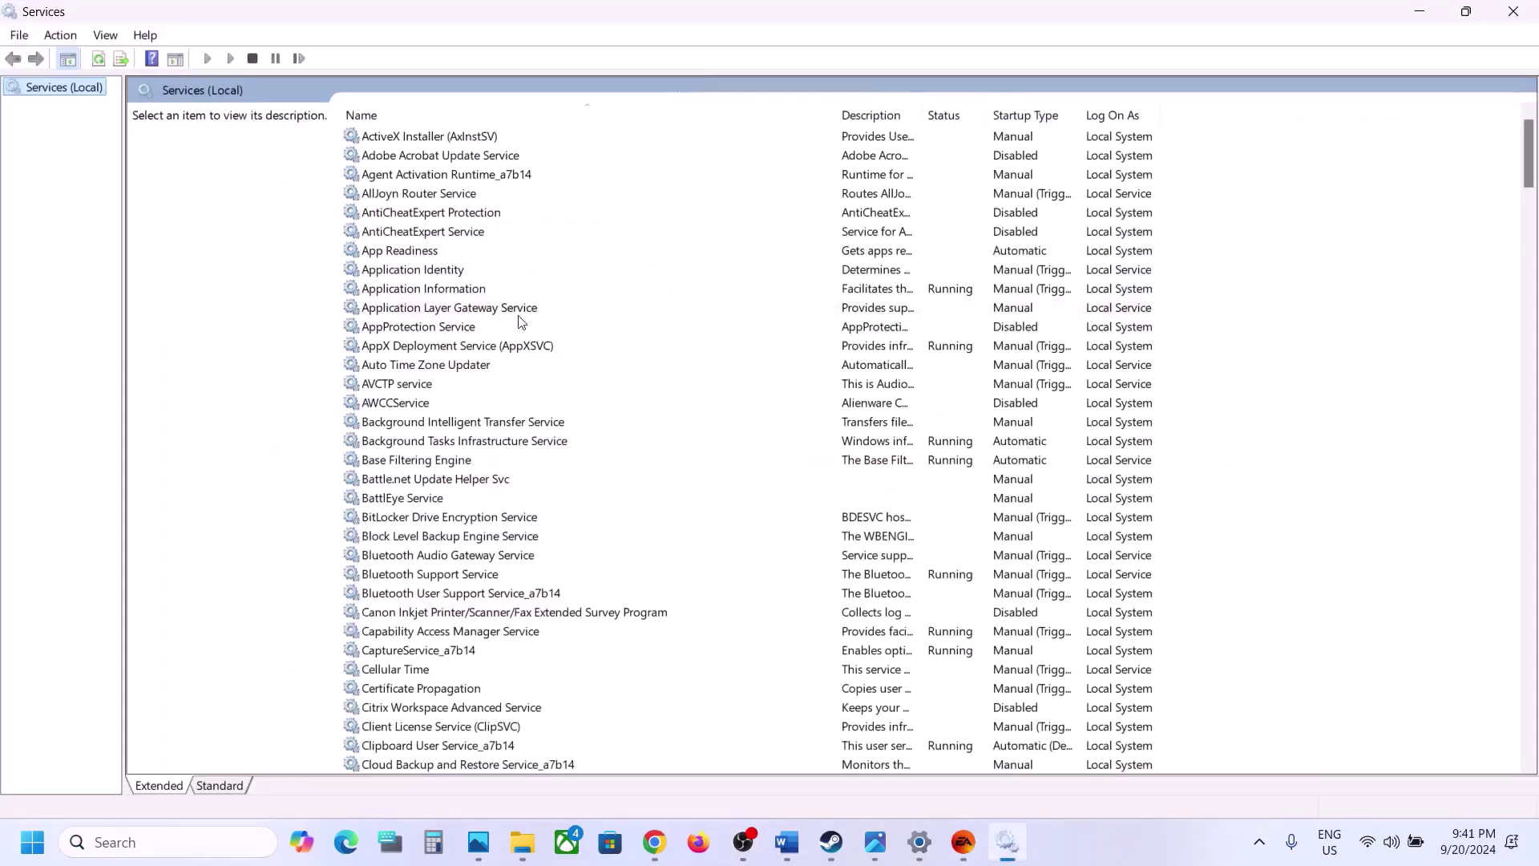
click(520, 314)
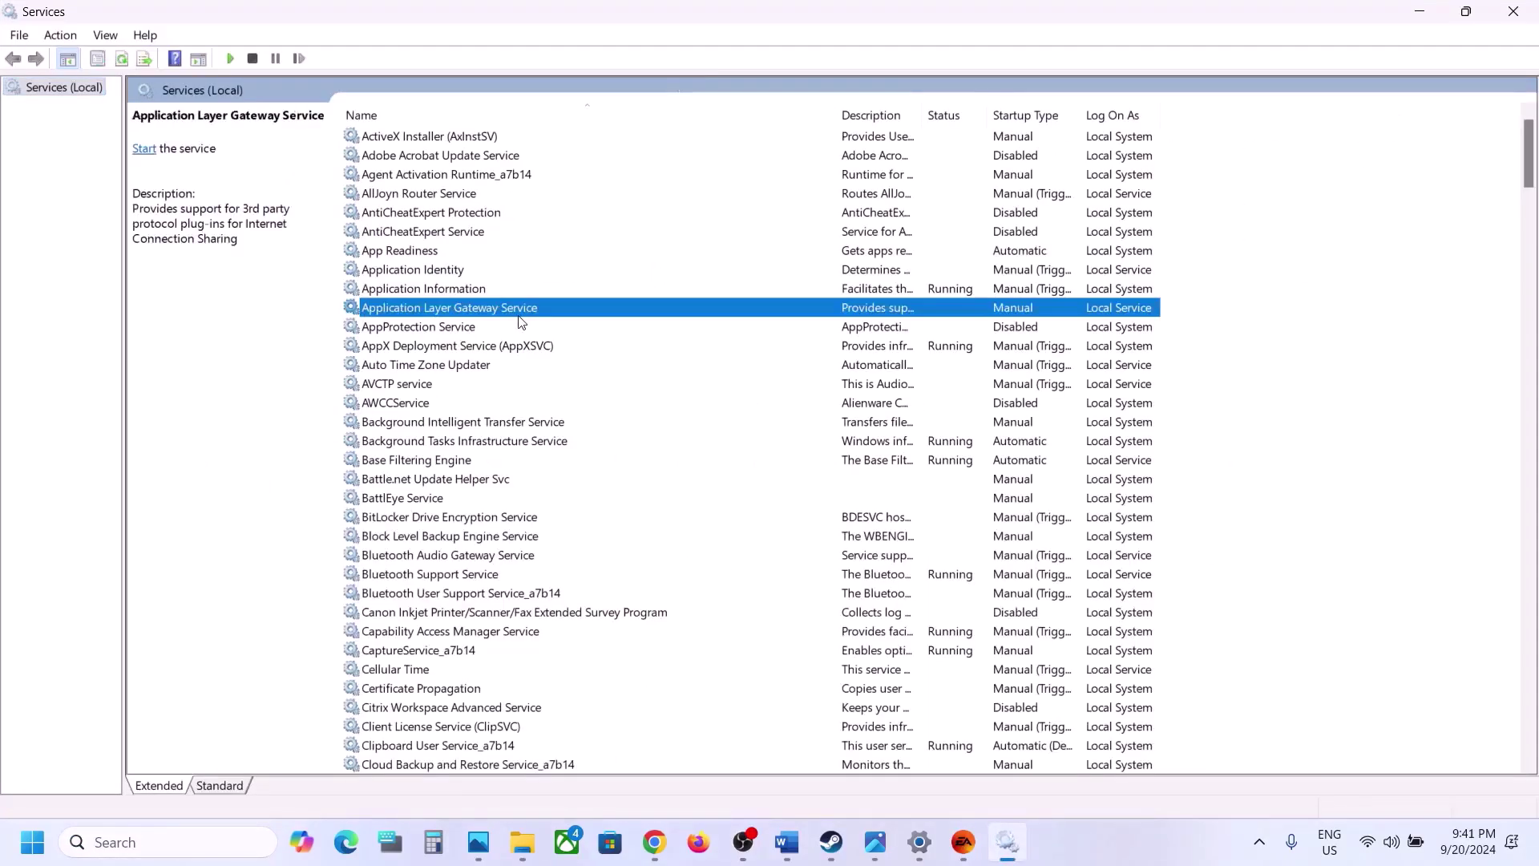
Set the startup type of EABackgroundService to Automatic, apply it, and restart the service.
key(e)
double_click(409, 158)
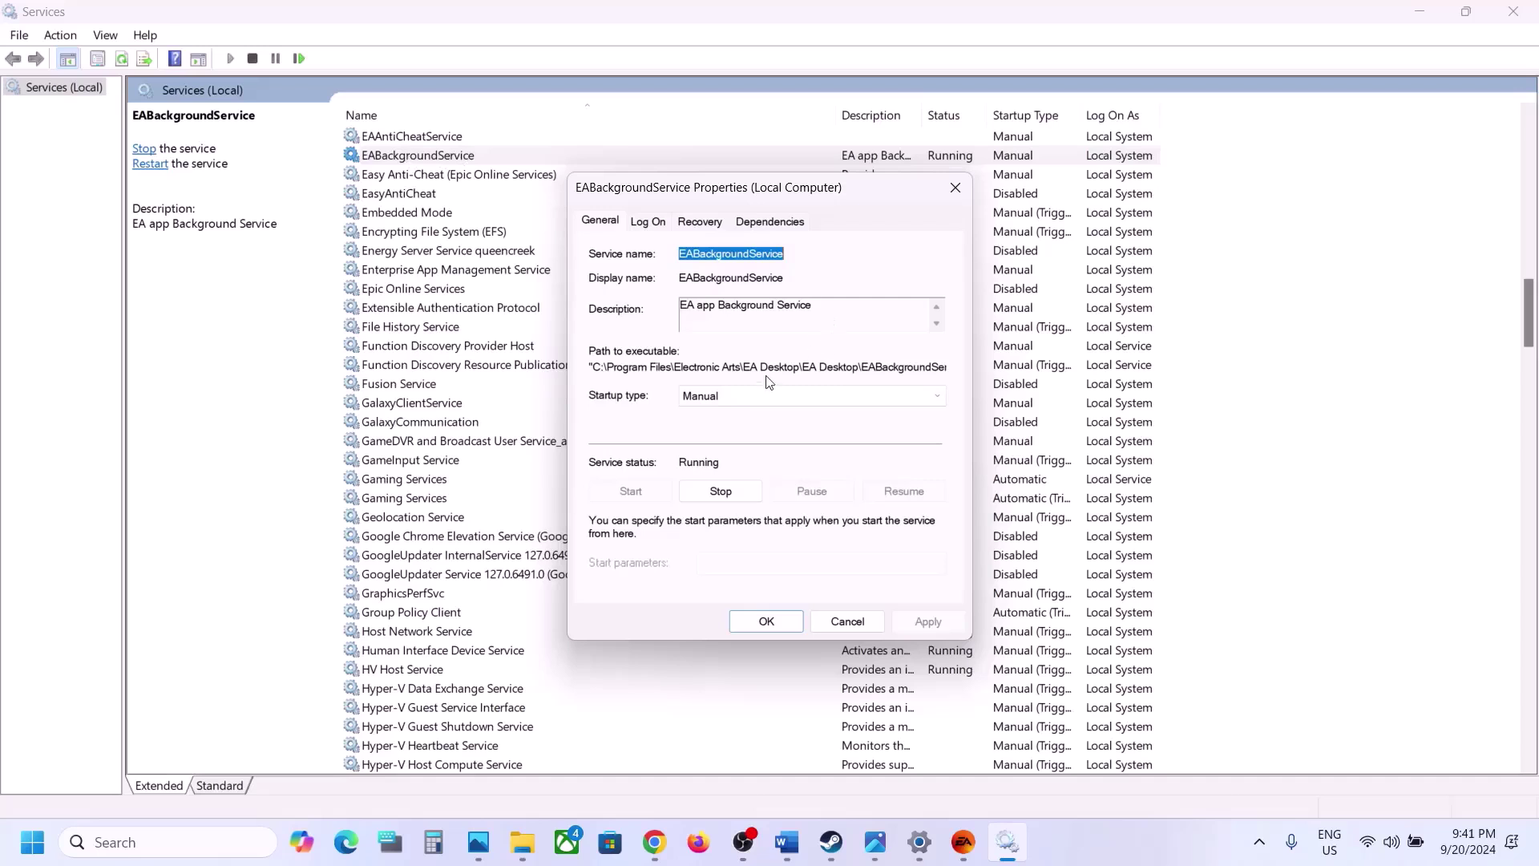
click(739, 399)
click(725, 427)
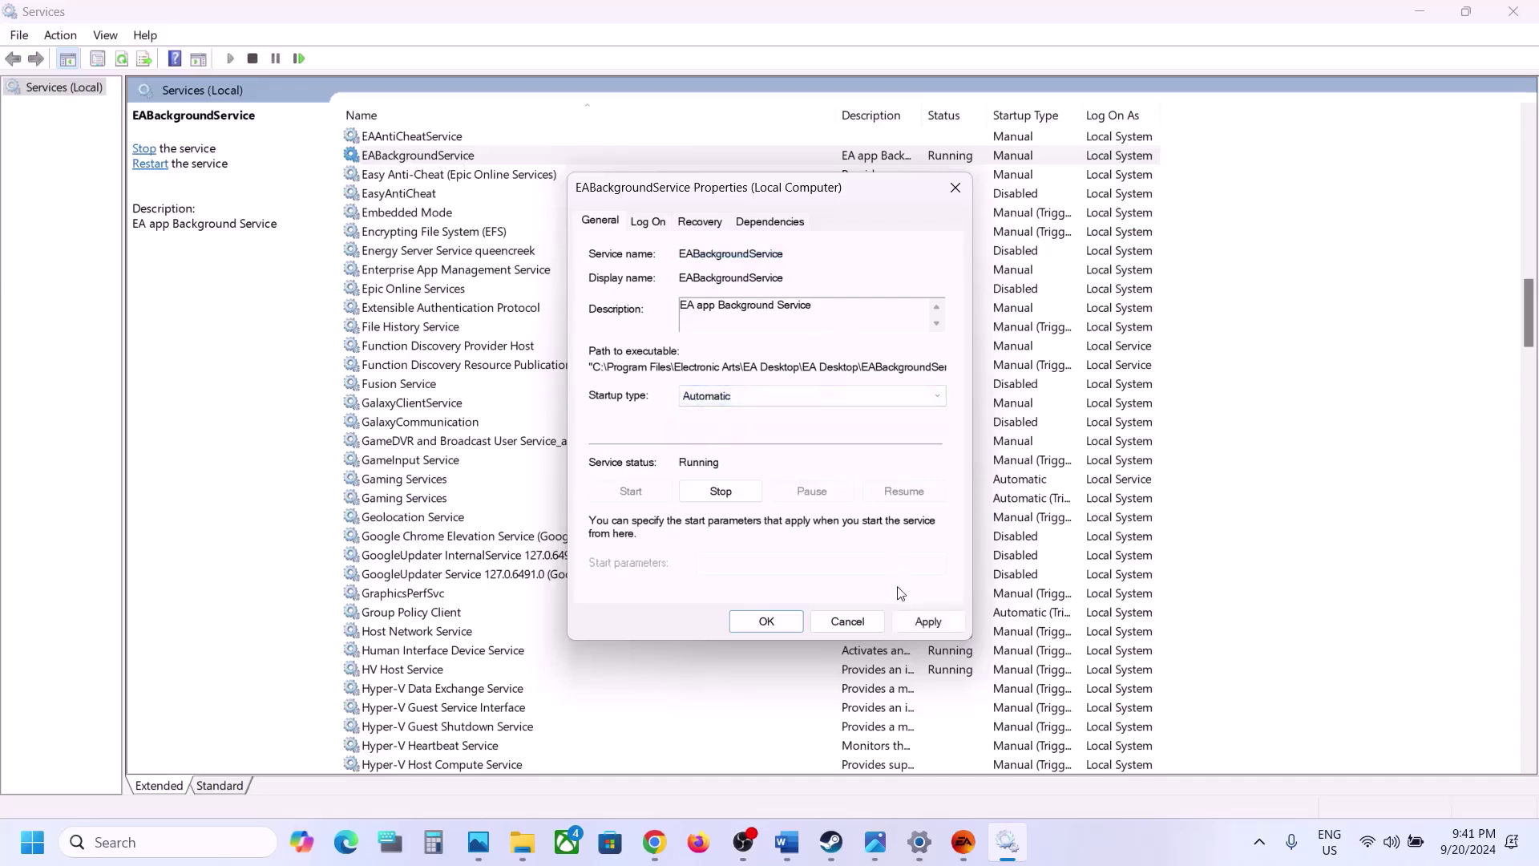
click(913, 621)
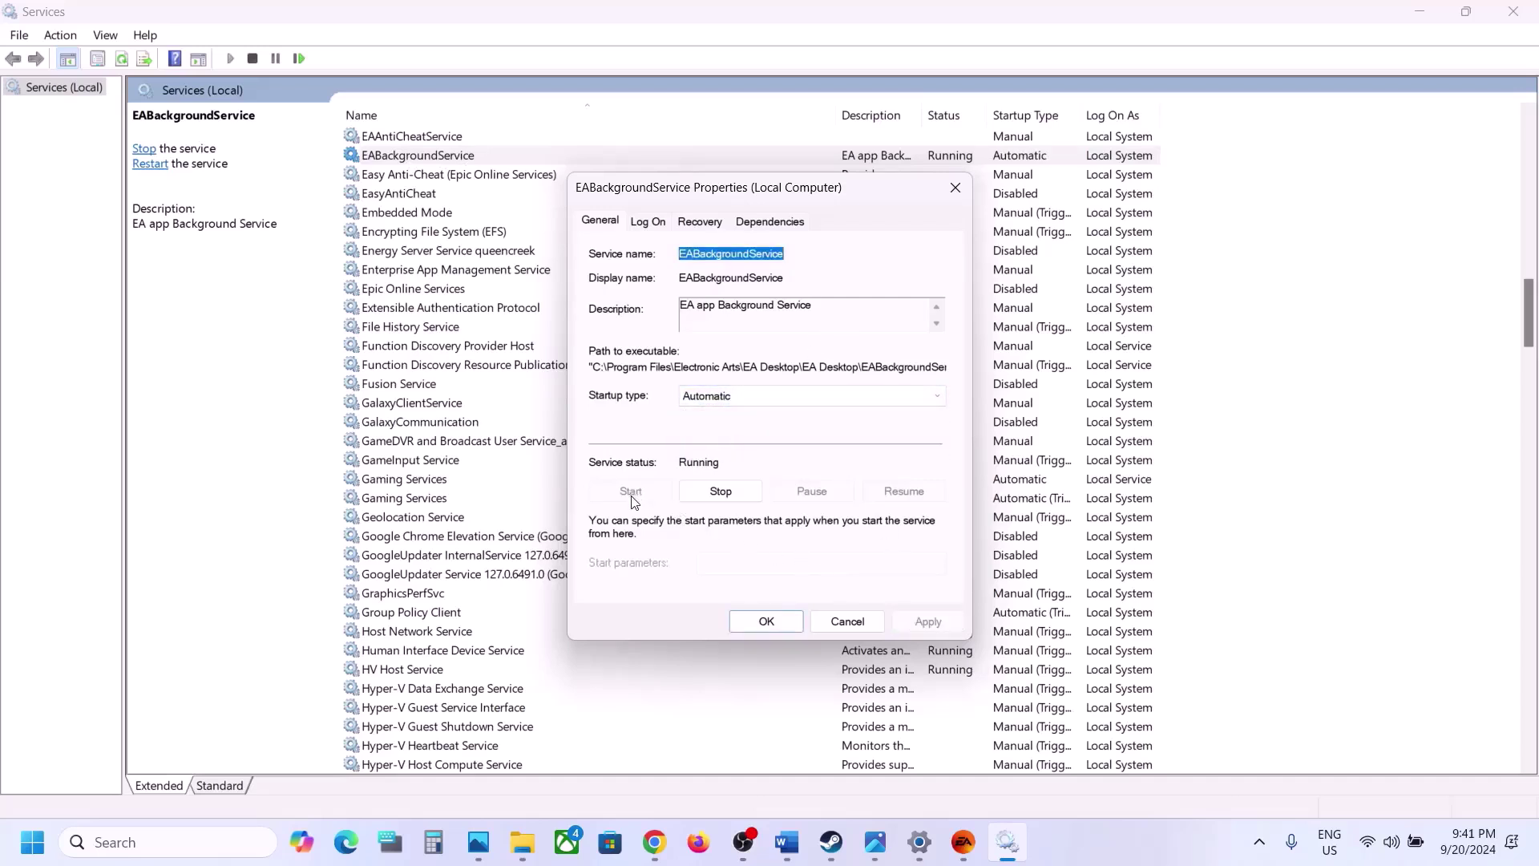
click(767, 622)
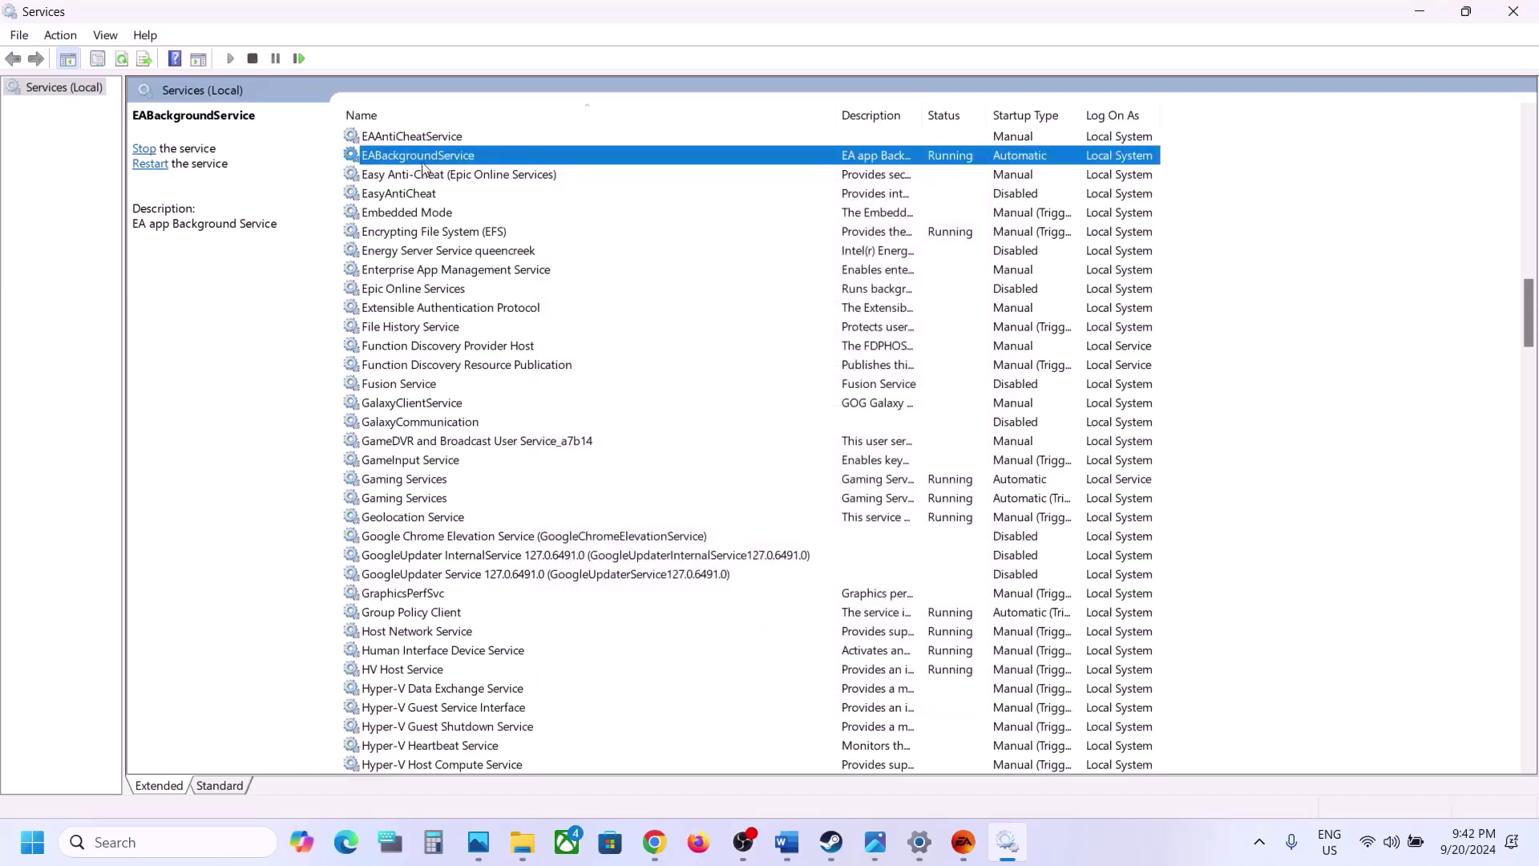
right_click(435, 159)
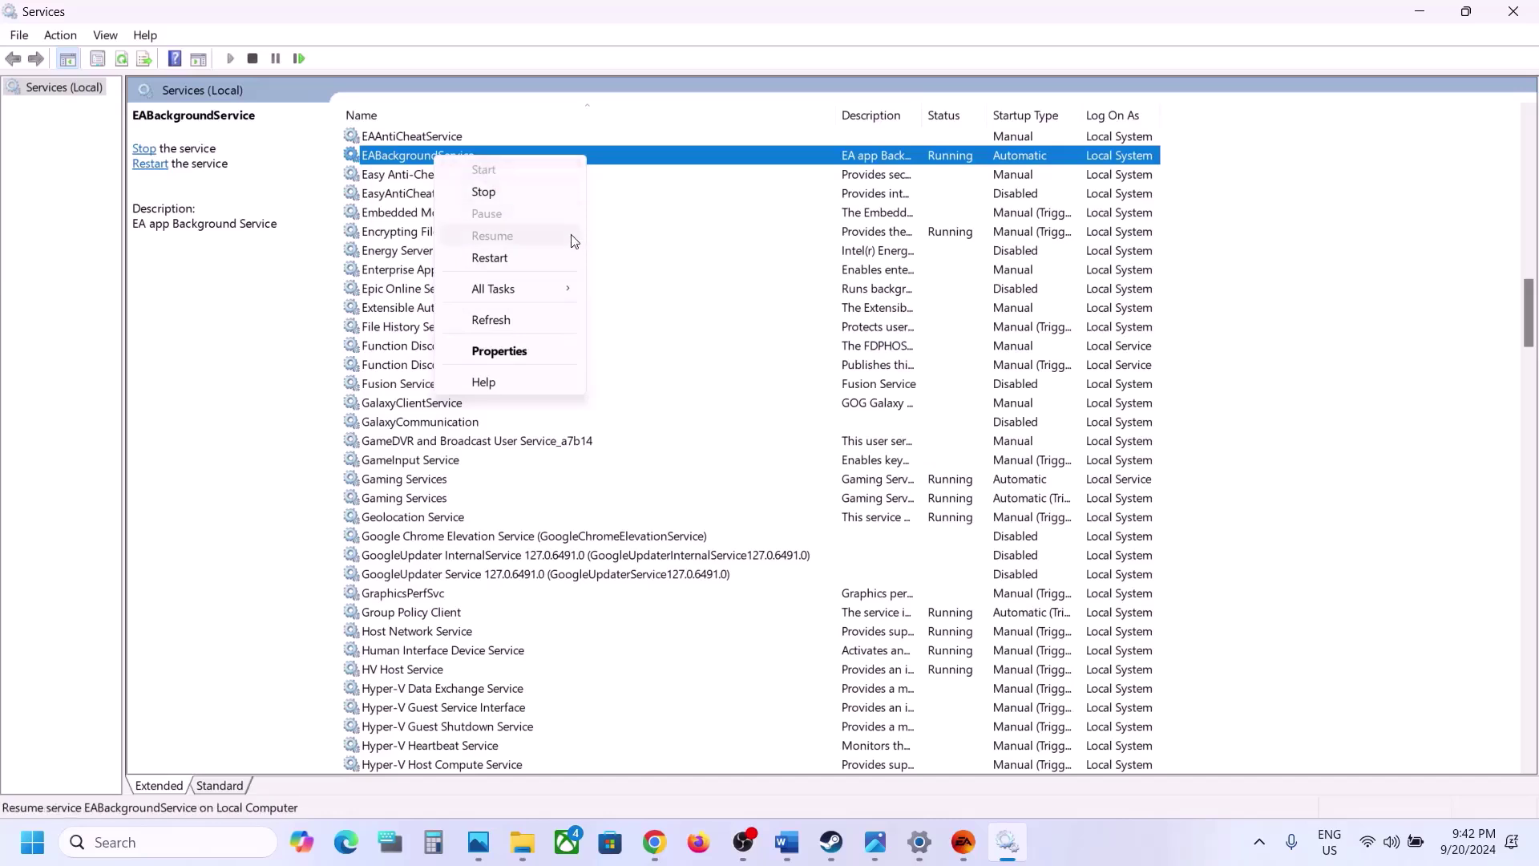
click(489, 257)
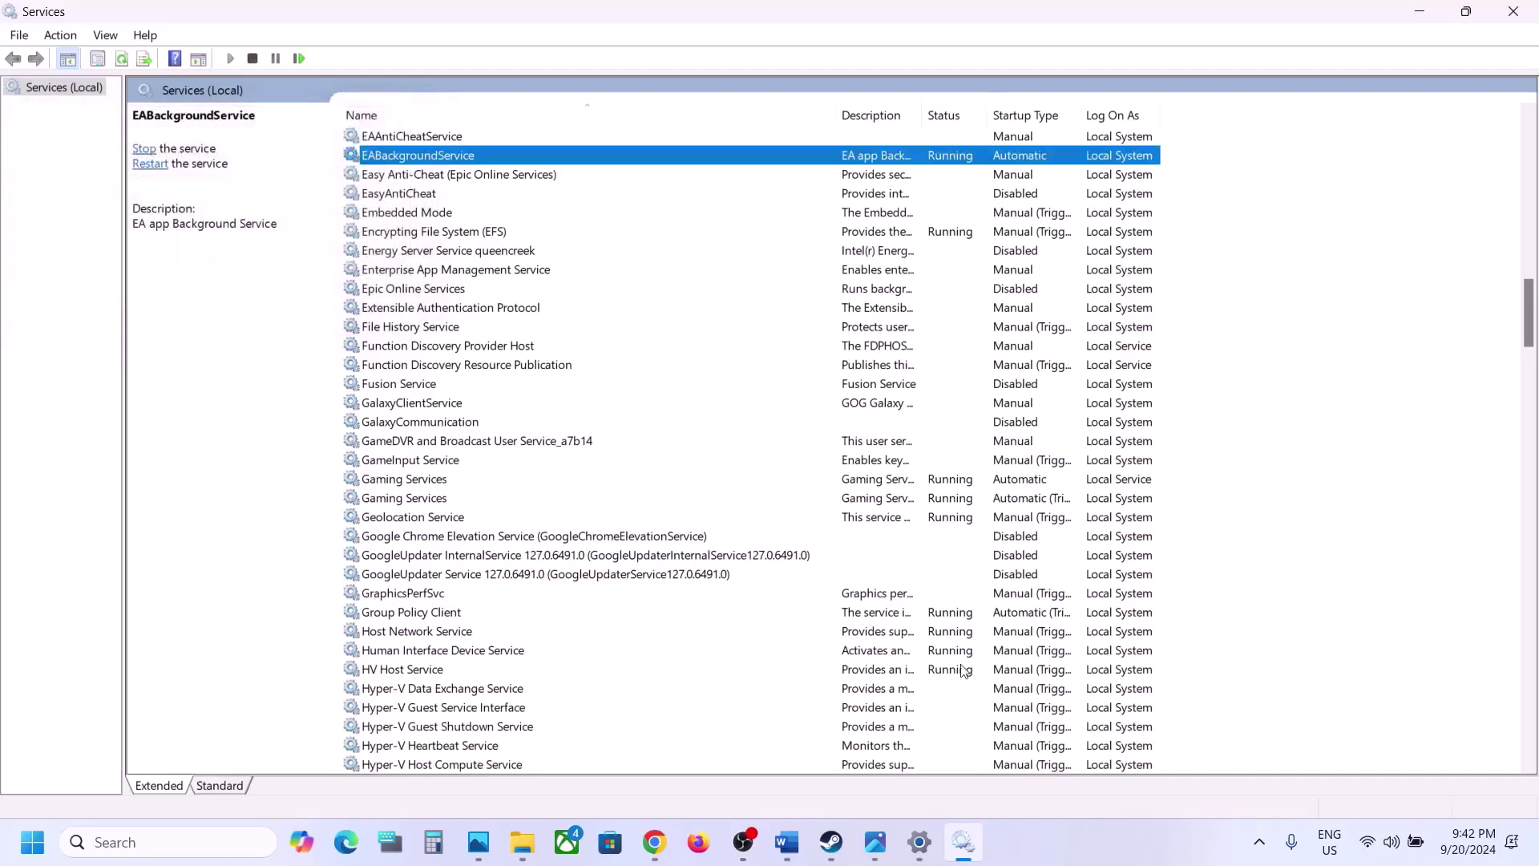
Switch to the Word document and highlight the Step 4 advice "Run EA App/Steam as an administrator".
click(787, 841)
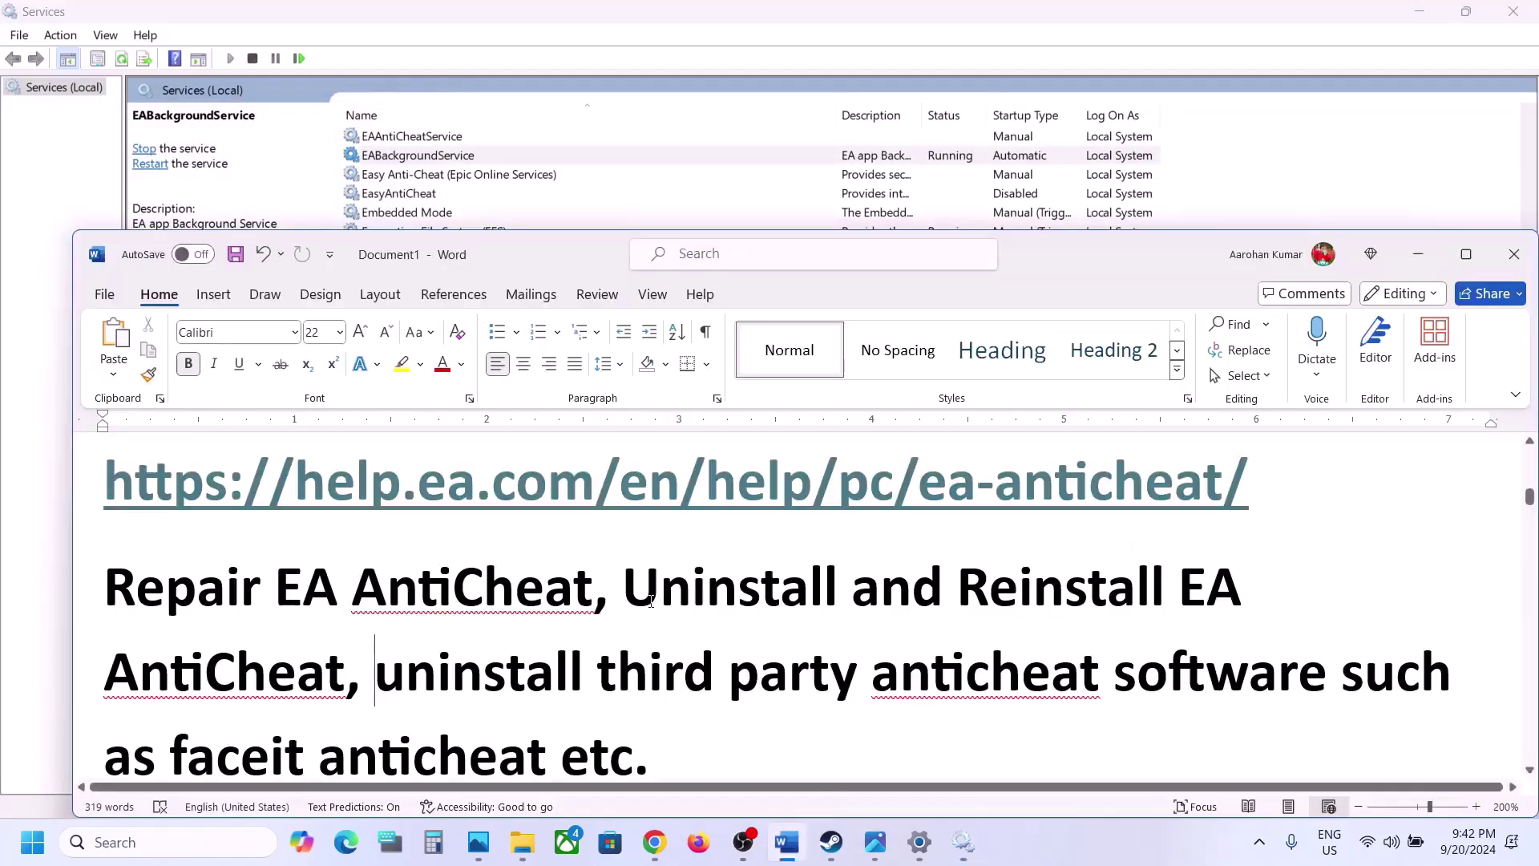
scroll(650, 601, down, 5)
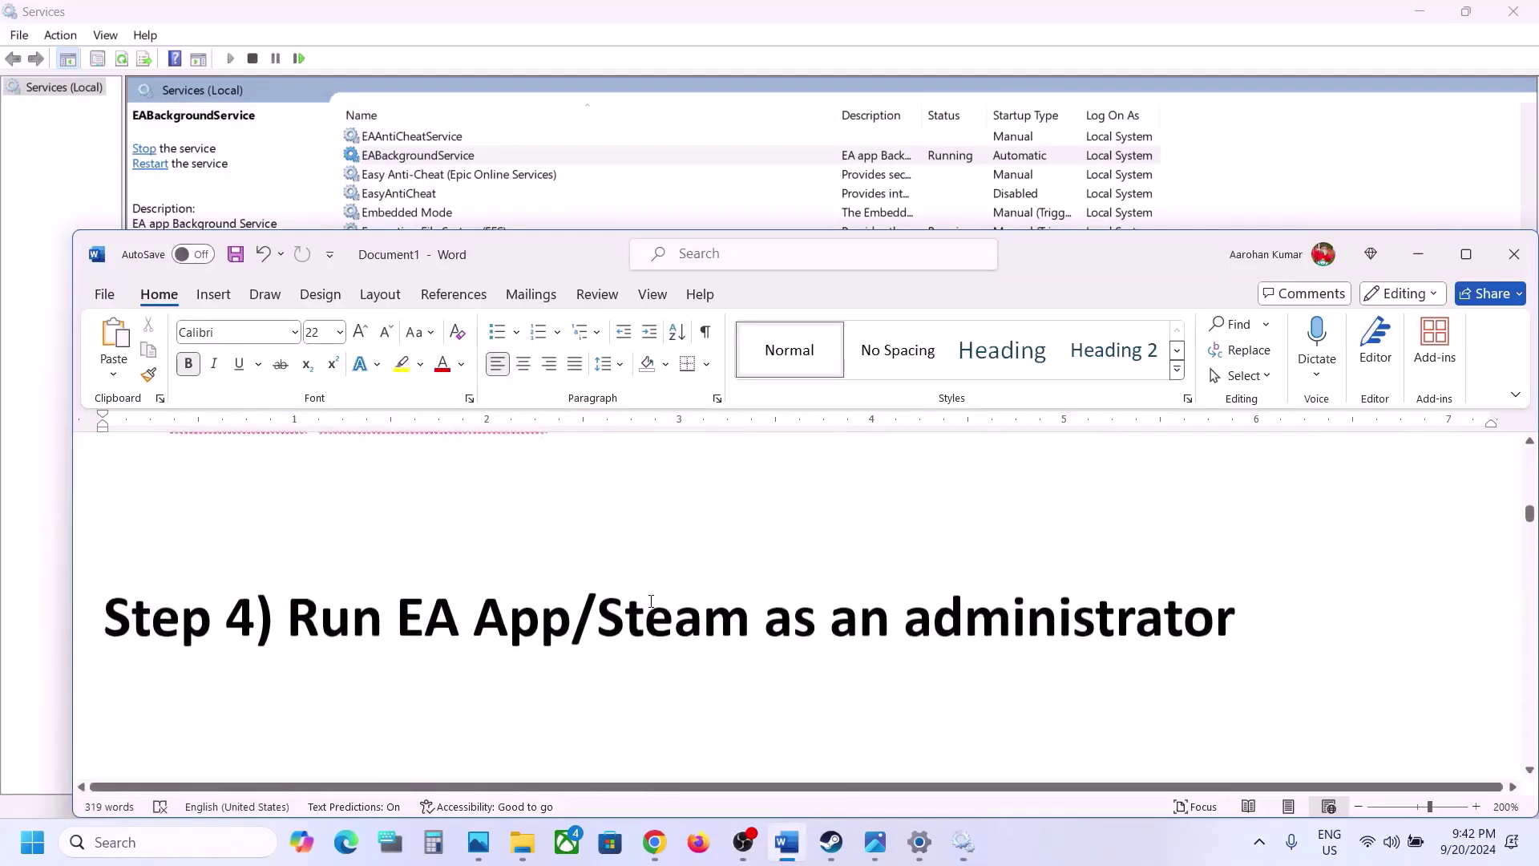
drag(342, 610, 1239, 625)
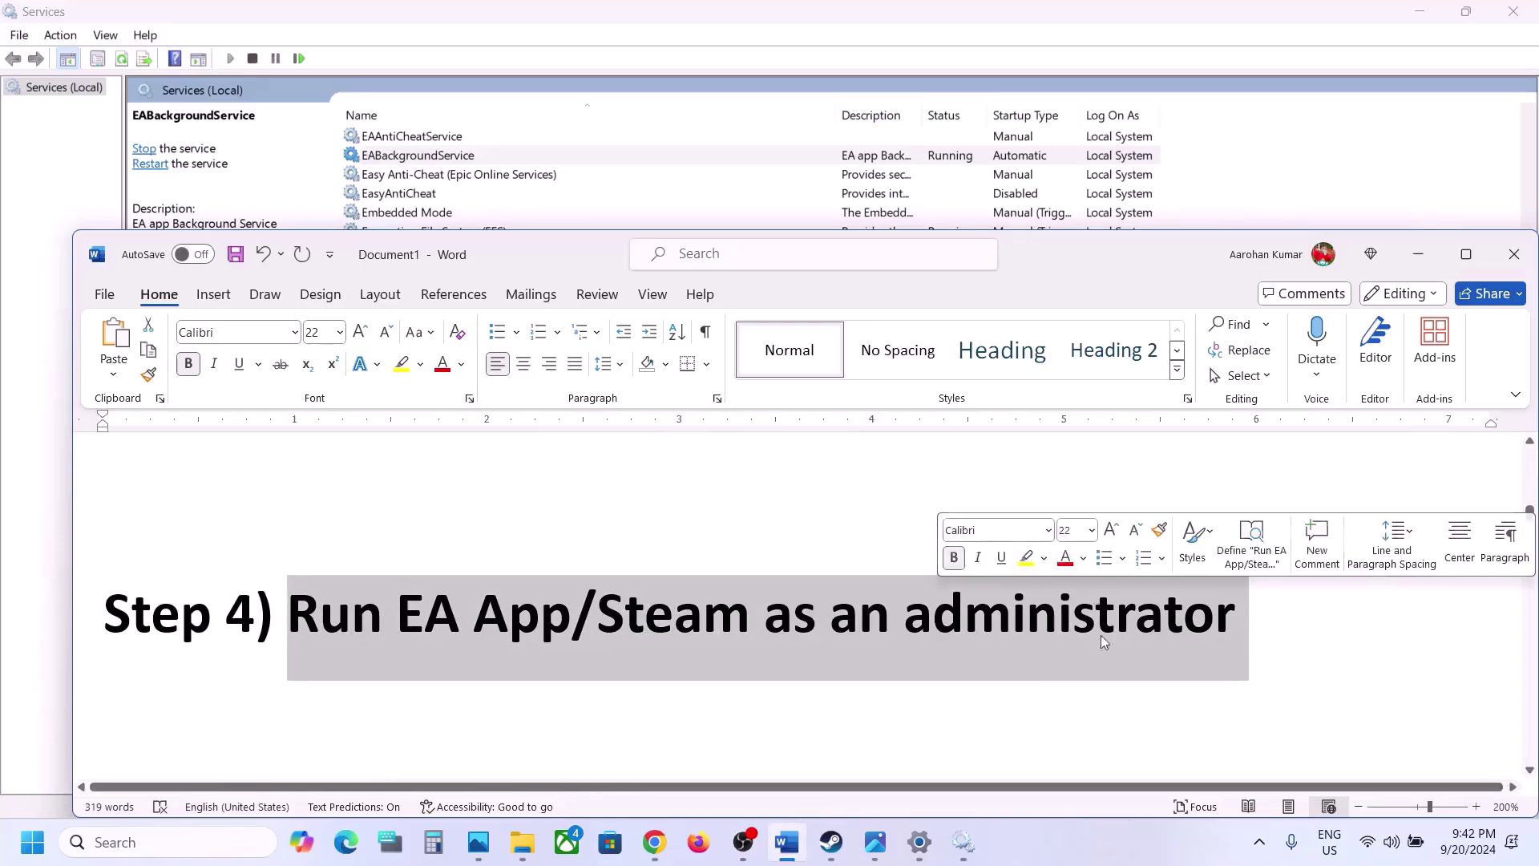
Check the background apps in the system tray, then switch to Steam and show its Exit option.
click(1259, 841)
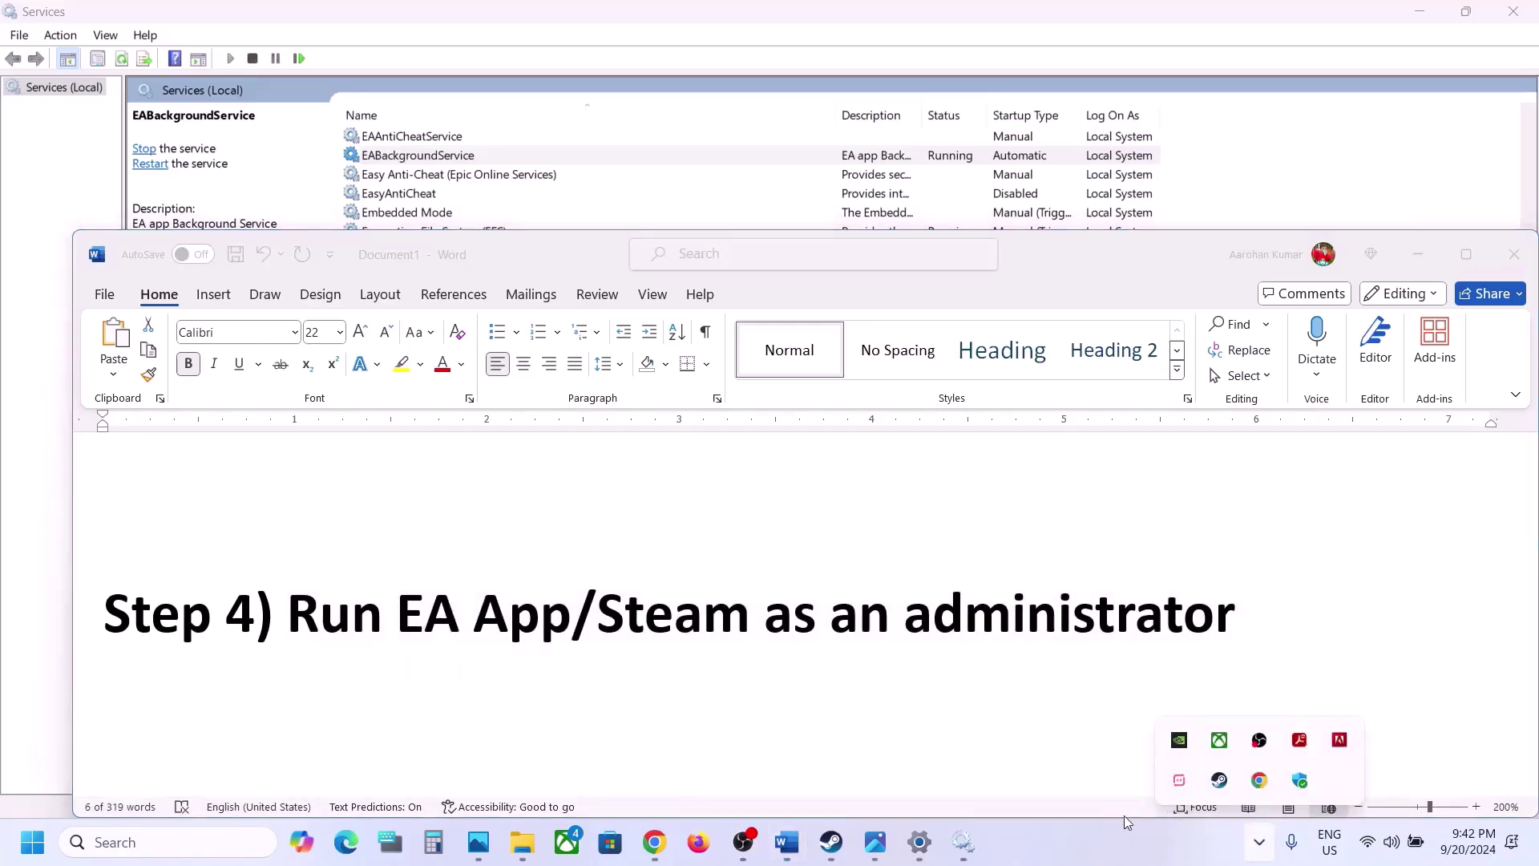
click(831, 842)
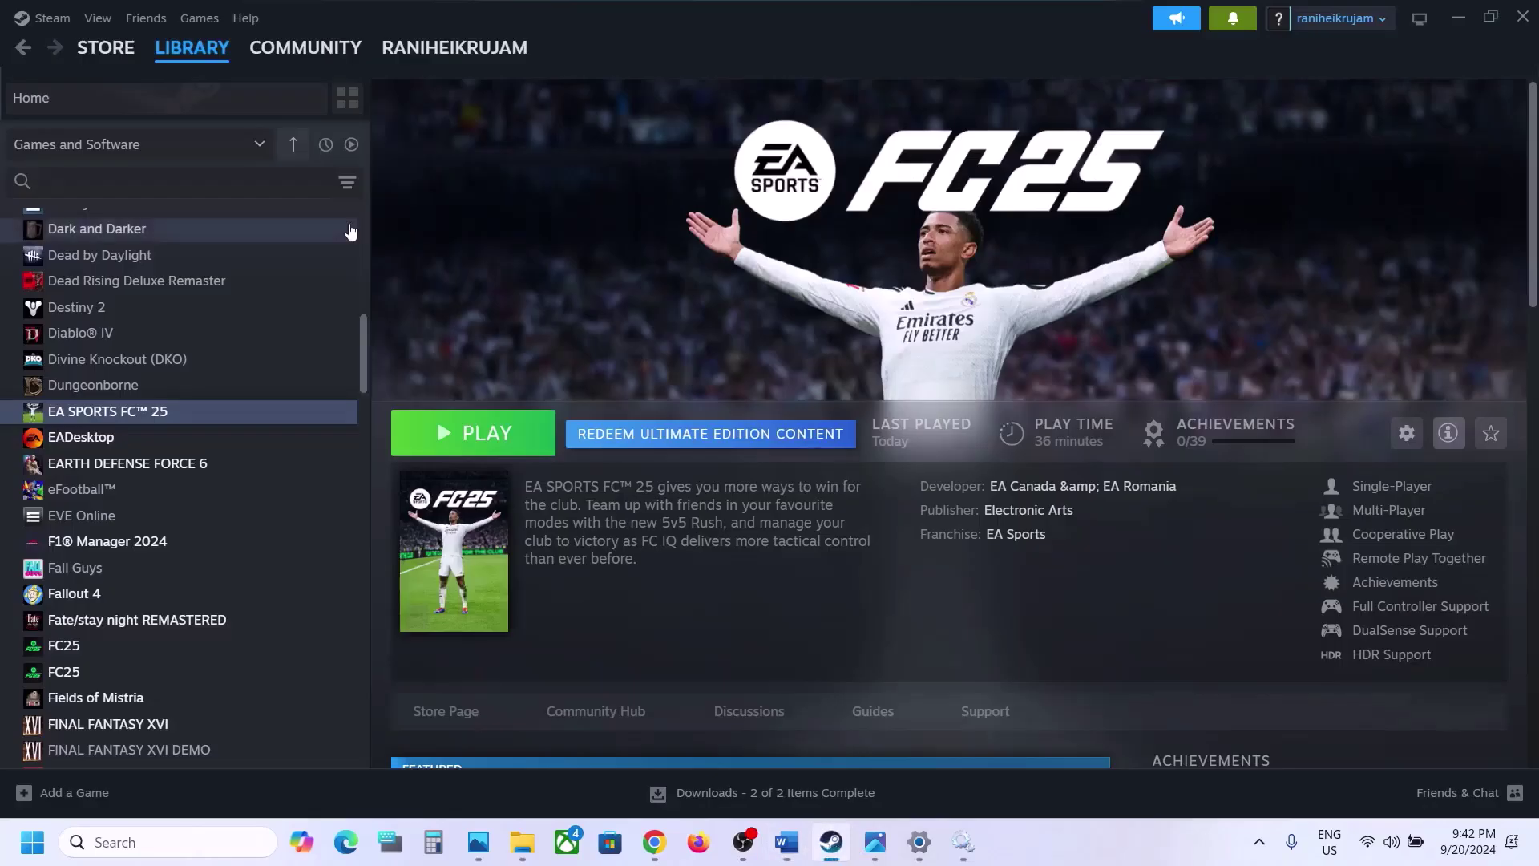
click(45, 17)
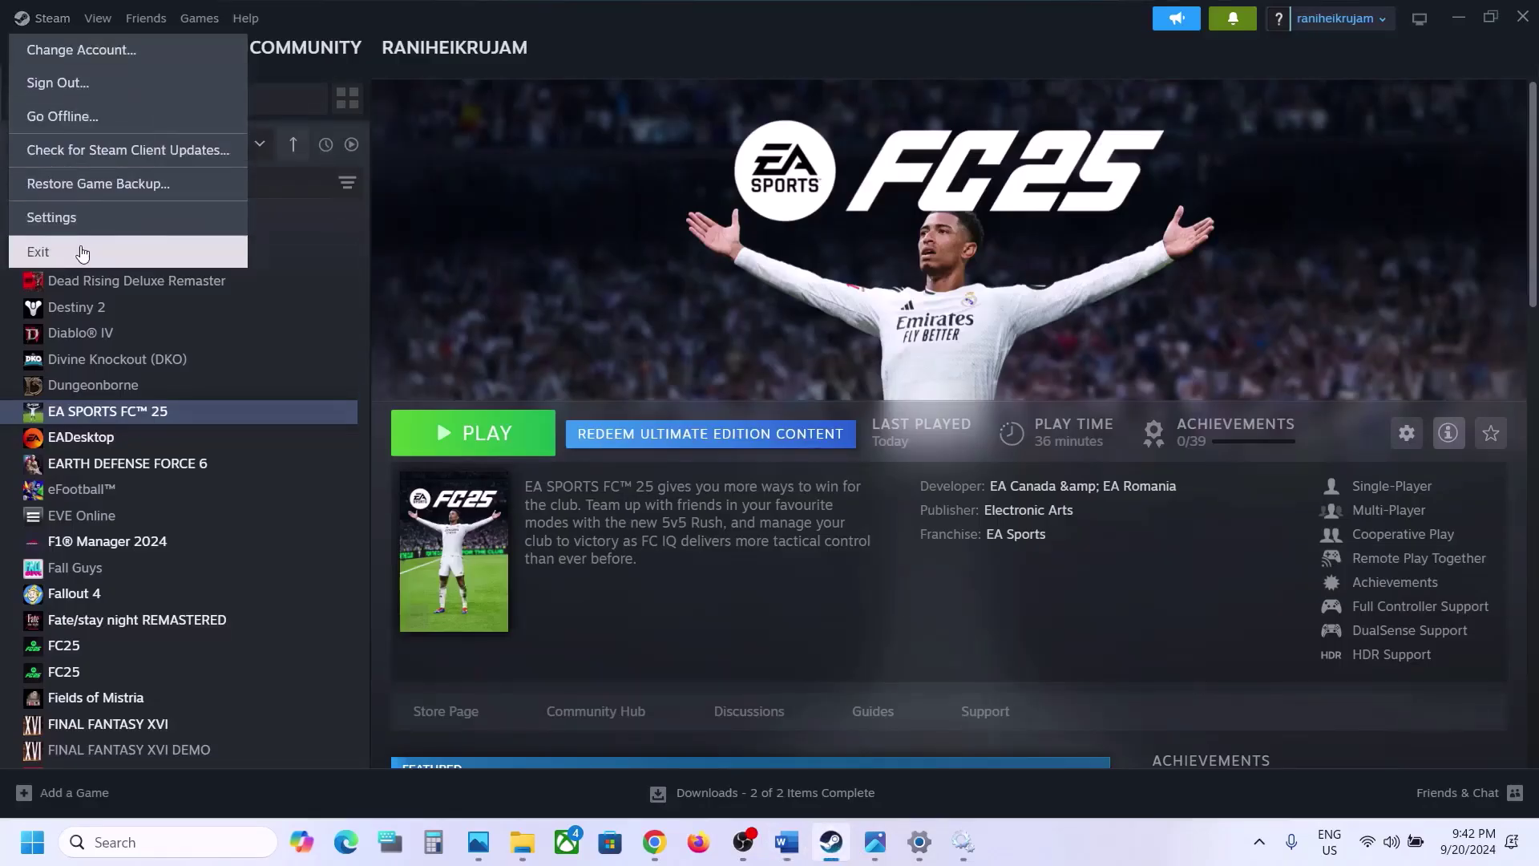
Search Windows for "ea", run the EA app as administrator, and display its main menu.
click(180, 844)
text(ea)
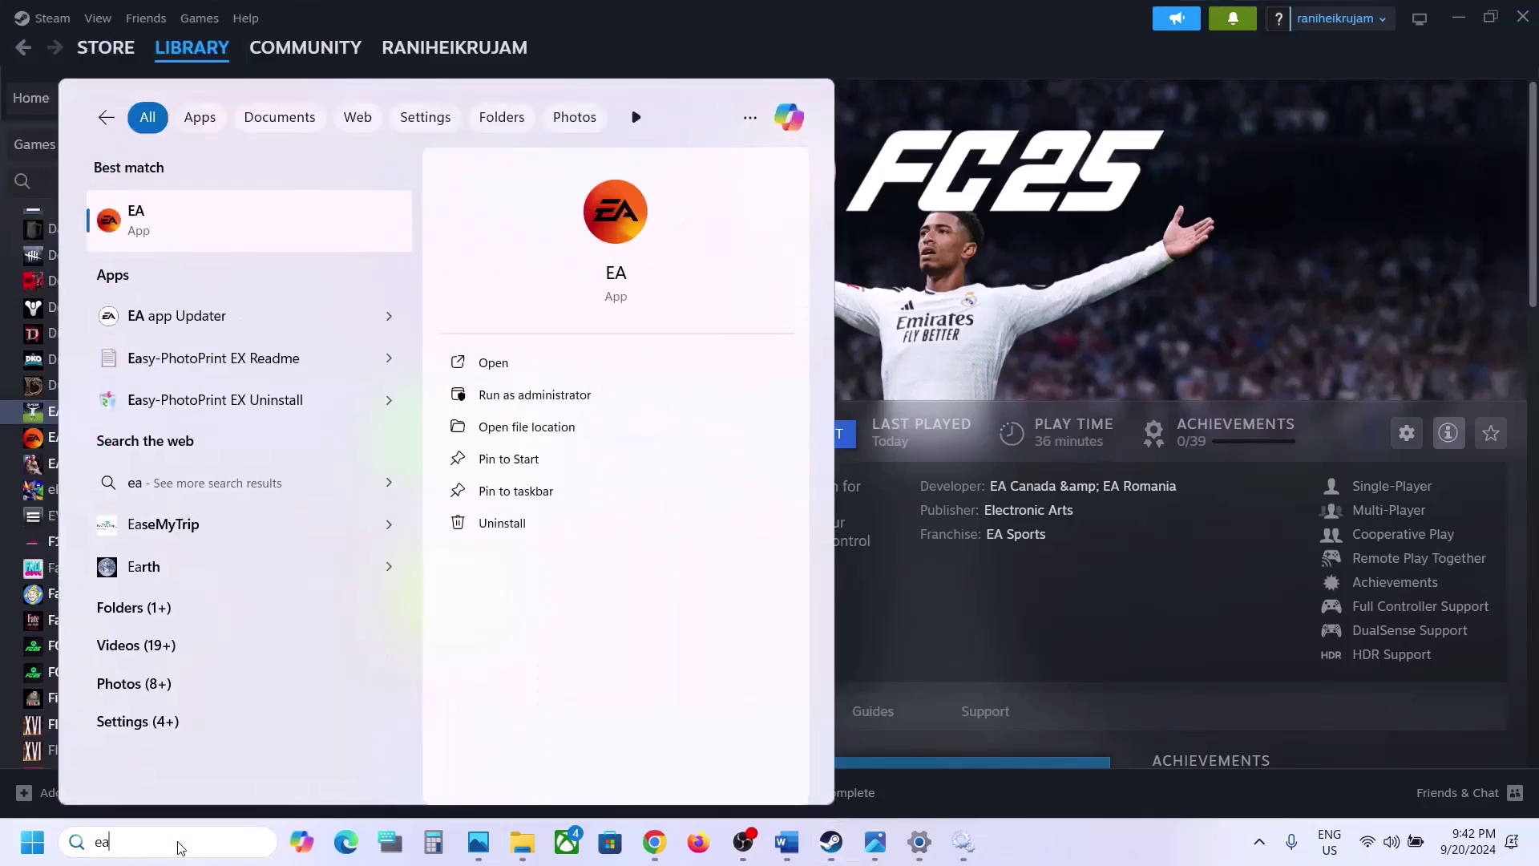
right_click(164, 231)
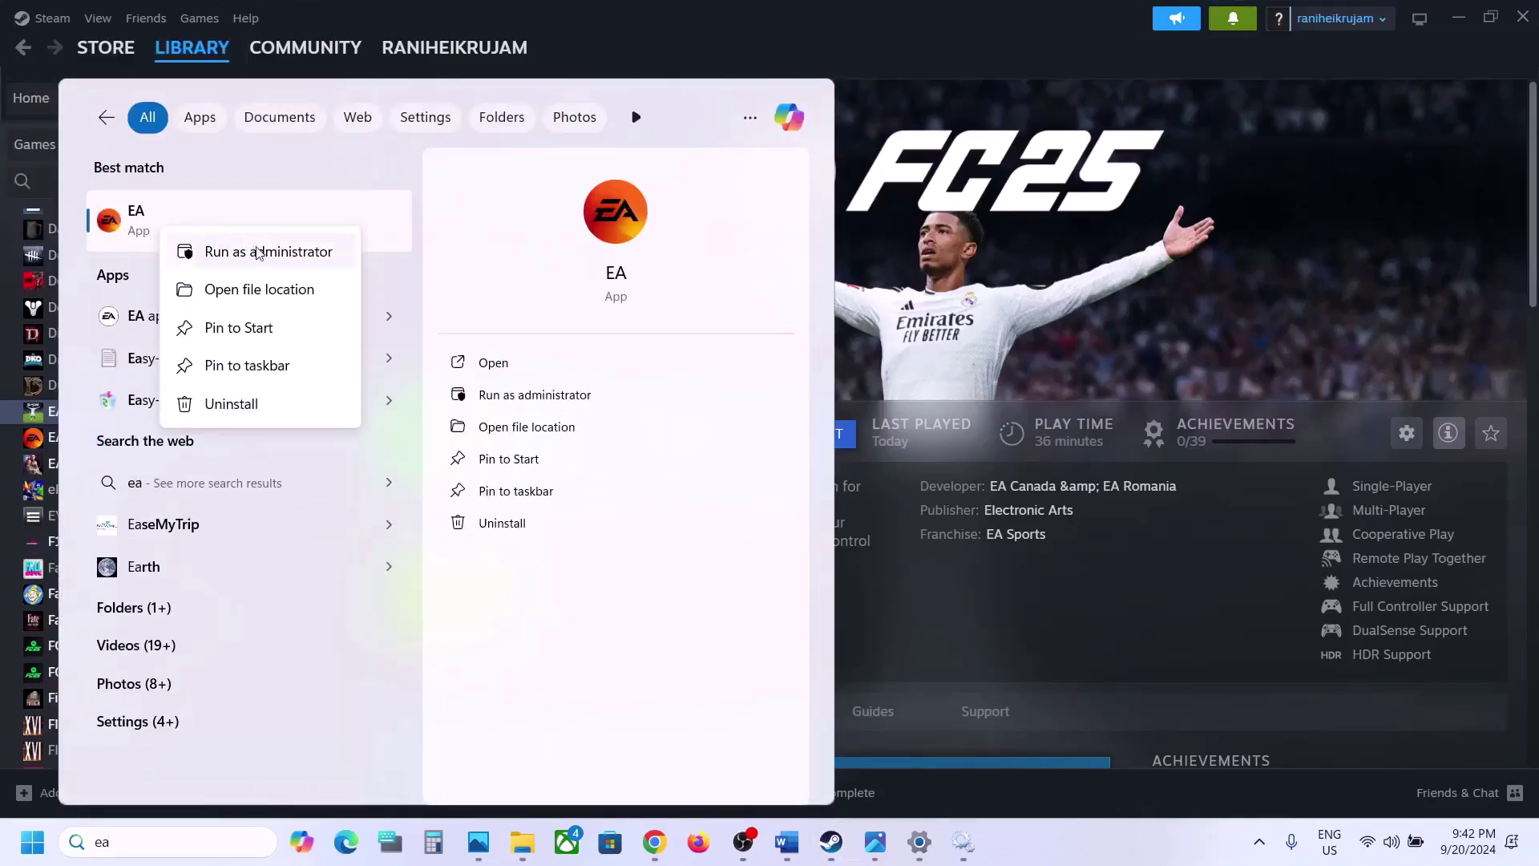
click(290, 250)
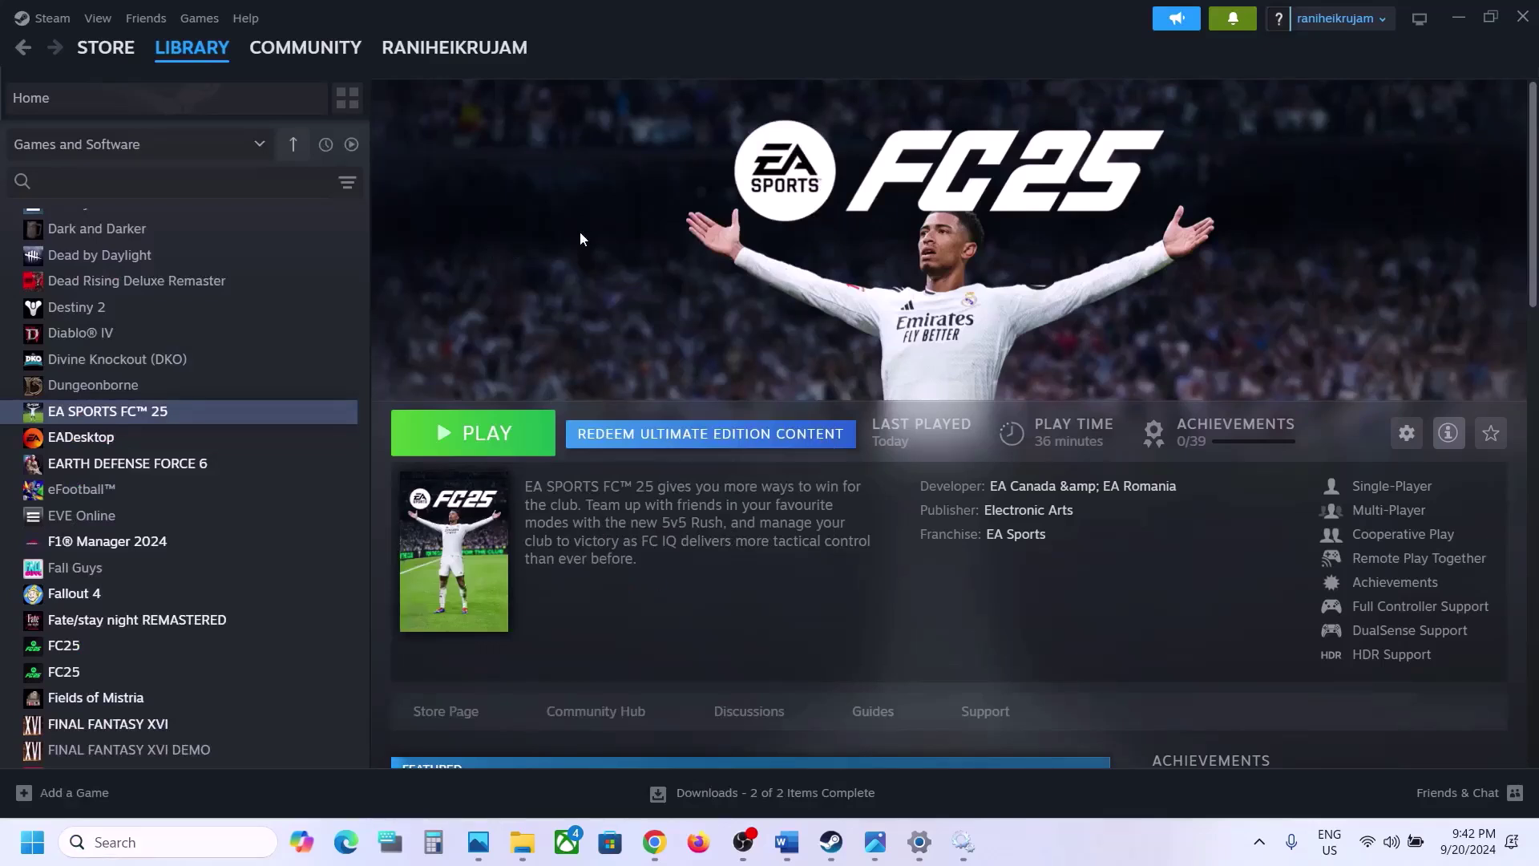
click(62, 26)
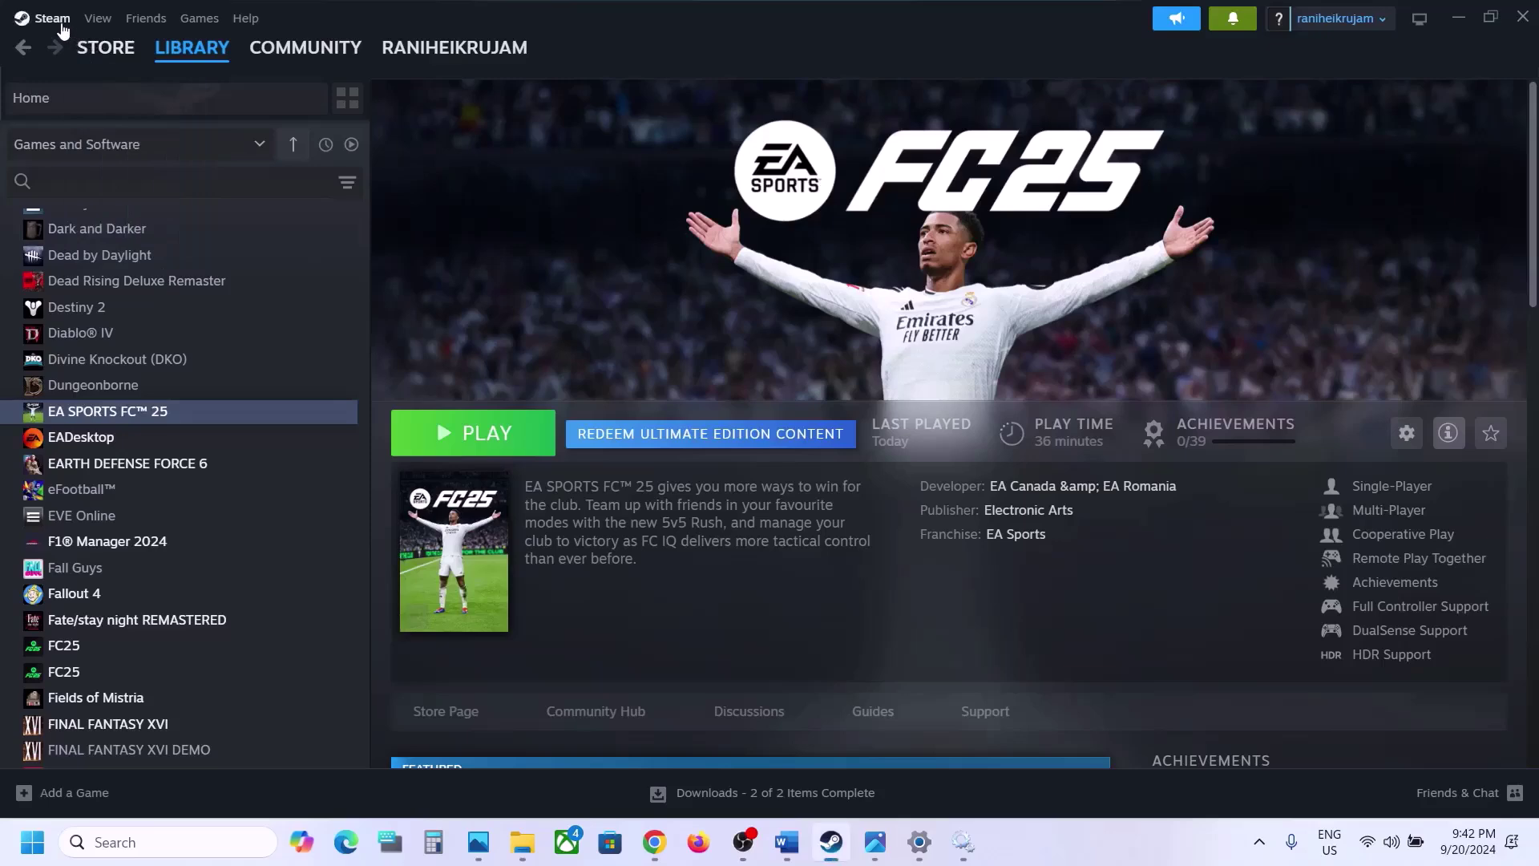
click(62, 24)
click(41, 19)
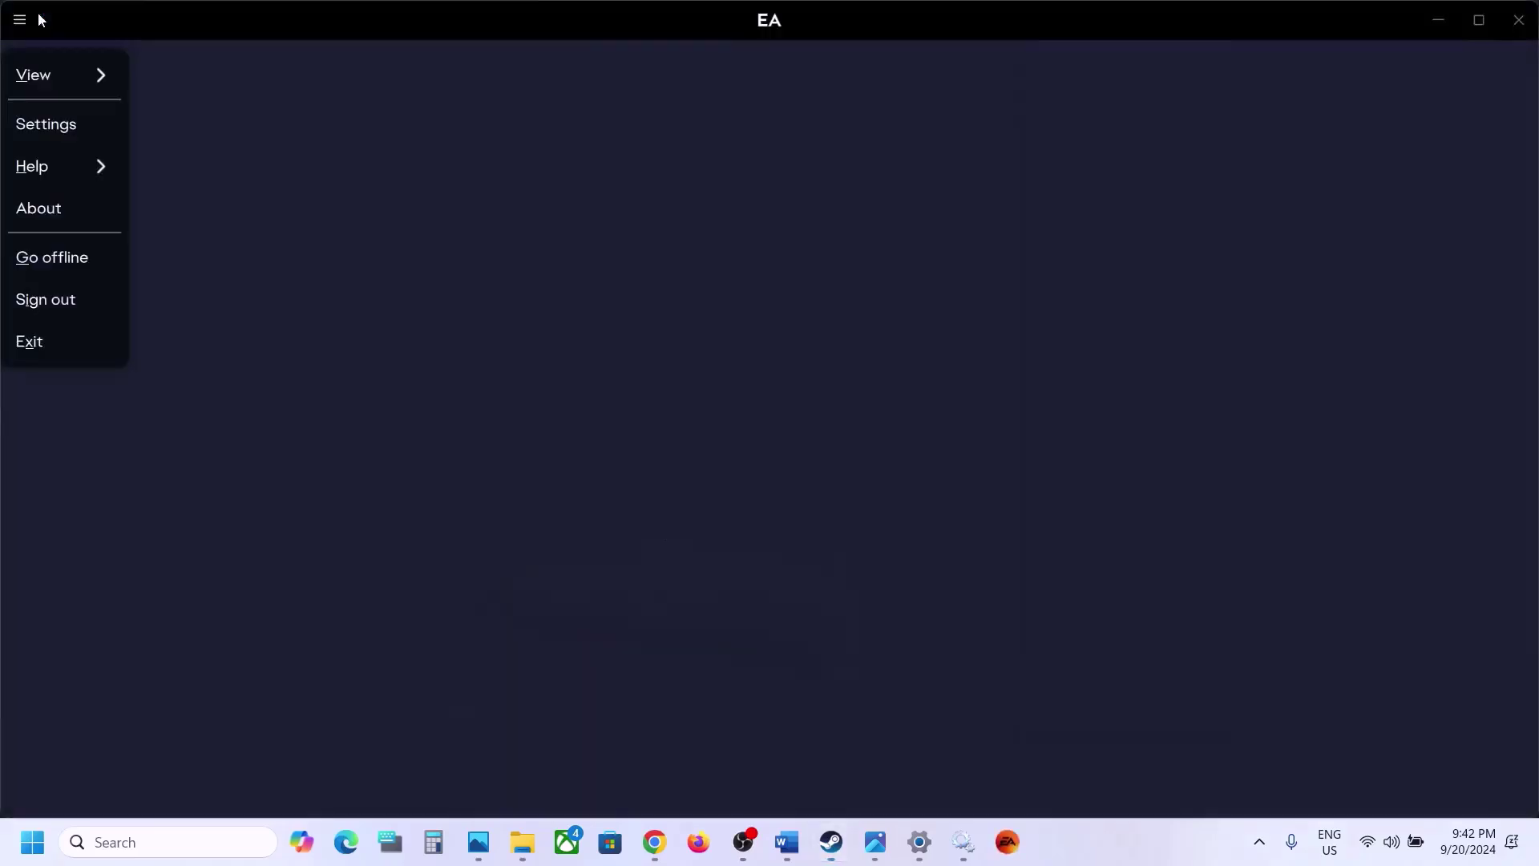
Search Windows for "steam", show the Run as administrator option for the Steam app, and return to Steam.
click(189, 842)
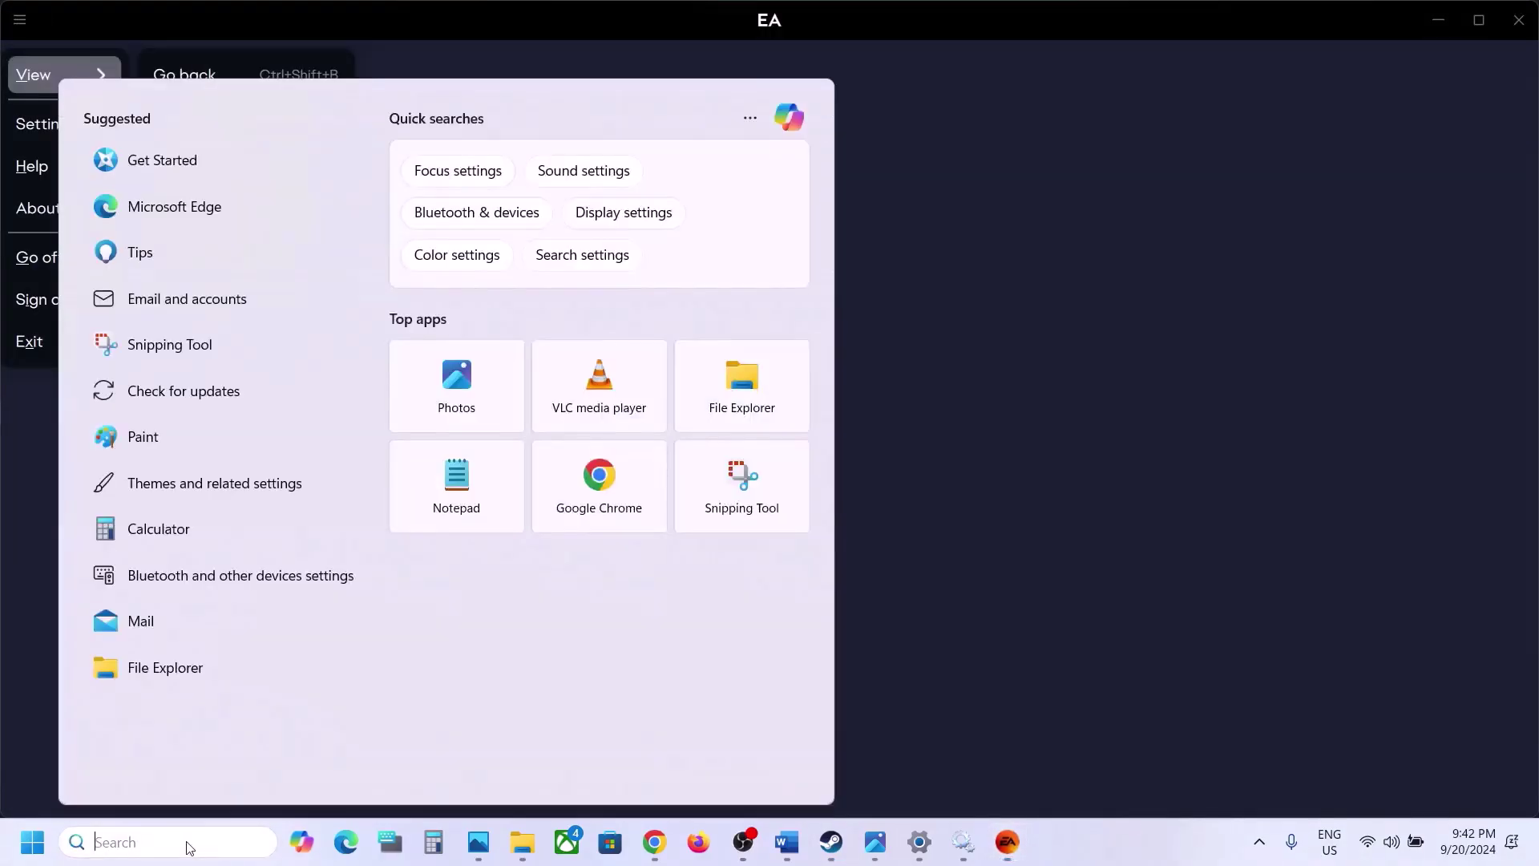
text(steam)
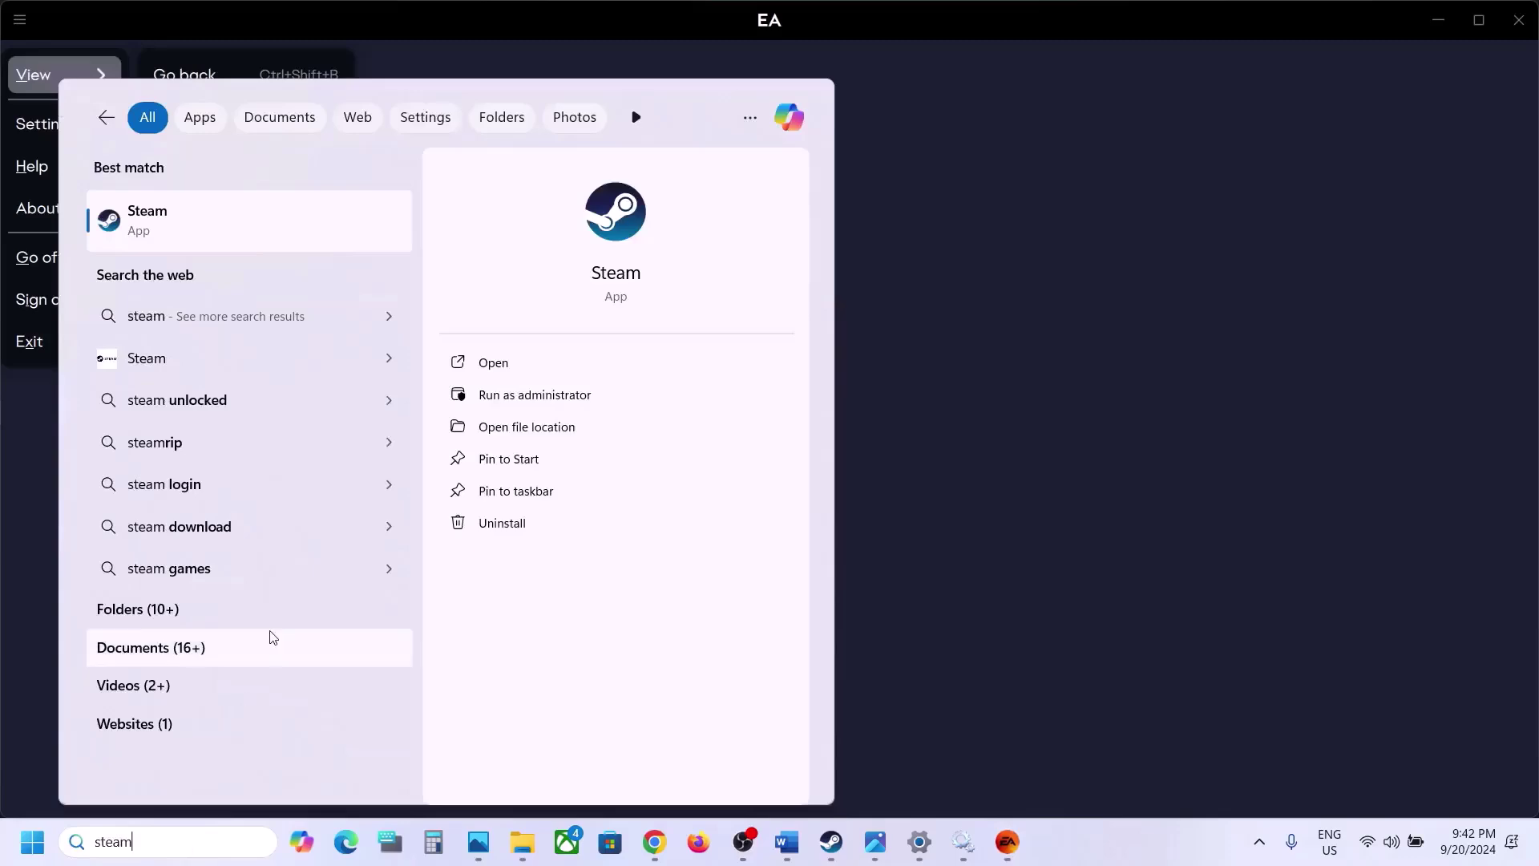
right_click(182, 213)
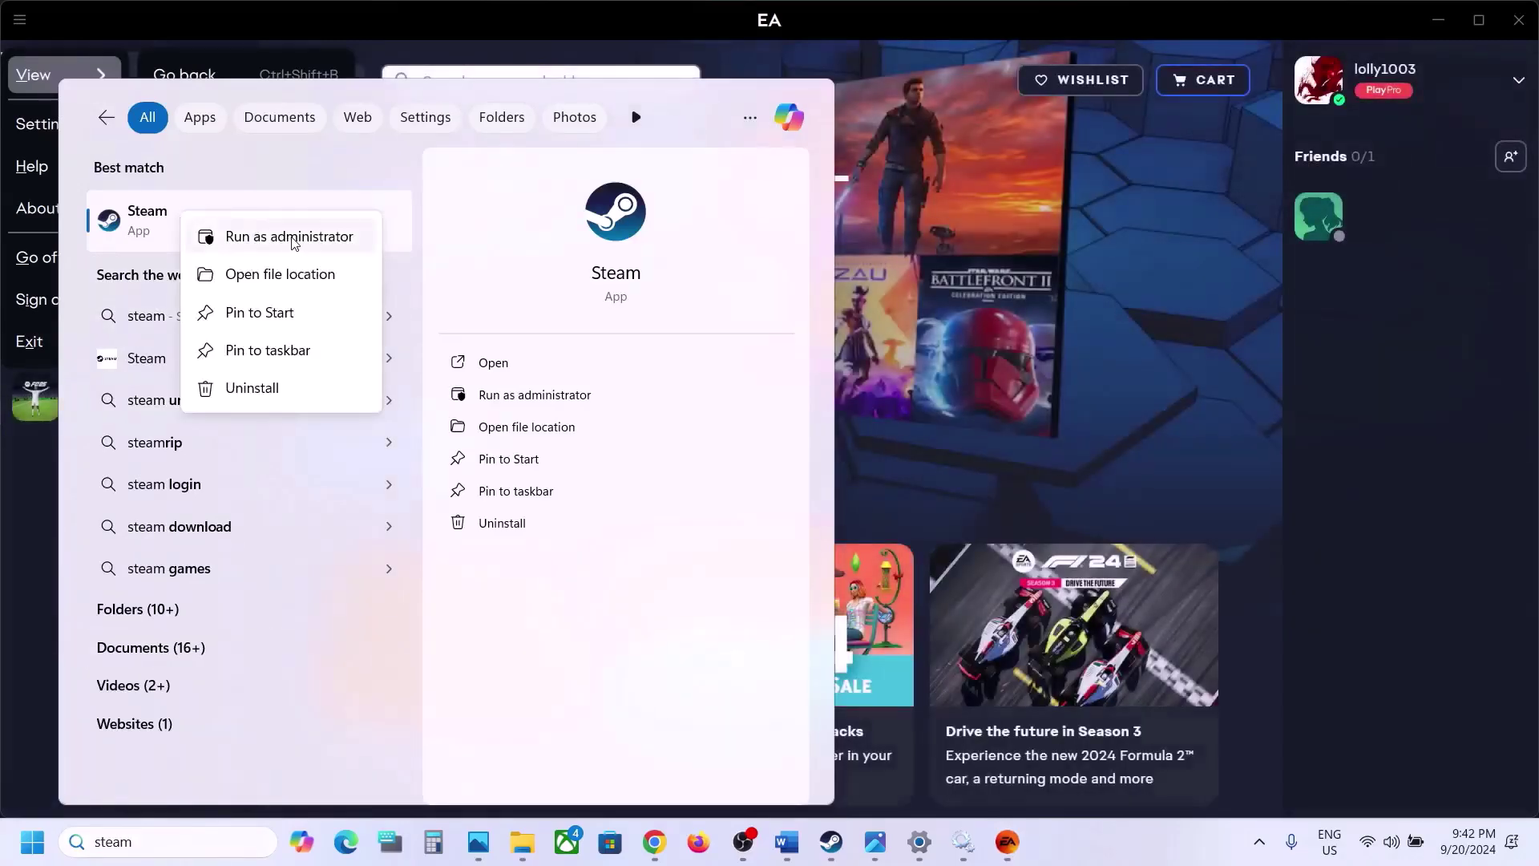
click(832, 826)
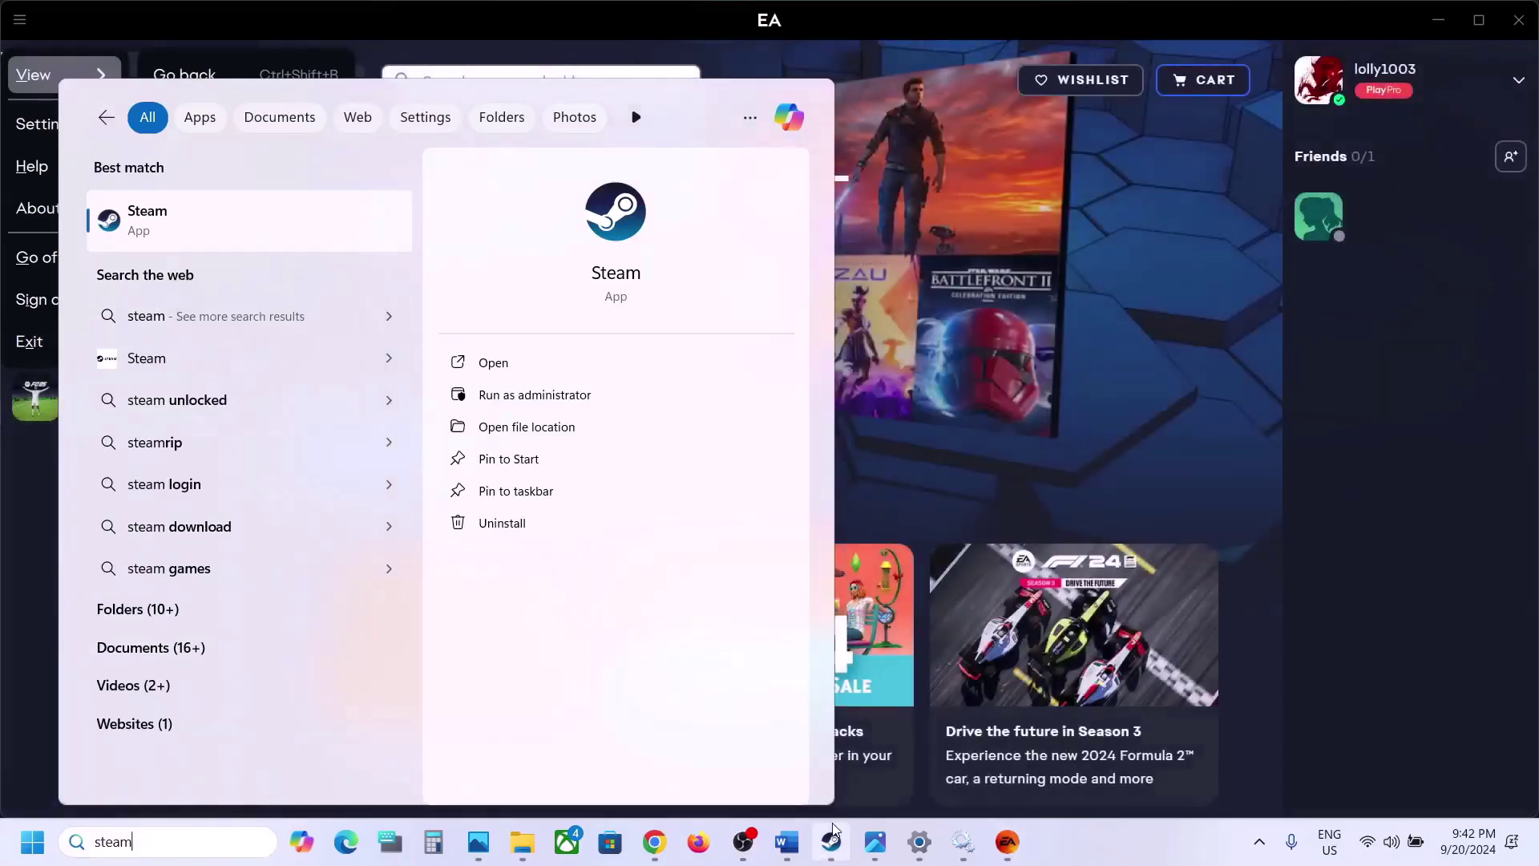
Maximize the Word document at Step 5 and highlight the advice on allowing the game exe through antivirus and Windows Security.
click(786, 842)
scroll(660, 487, down, 5)
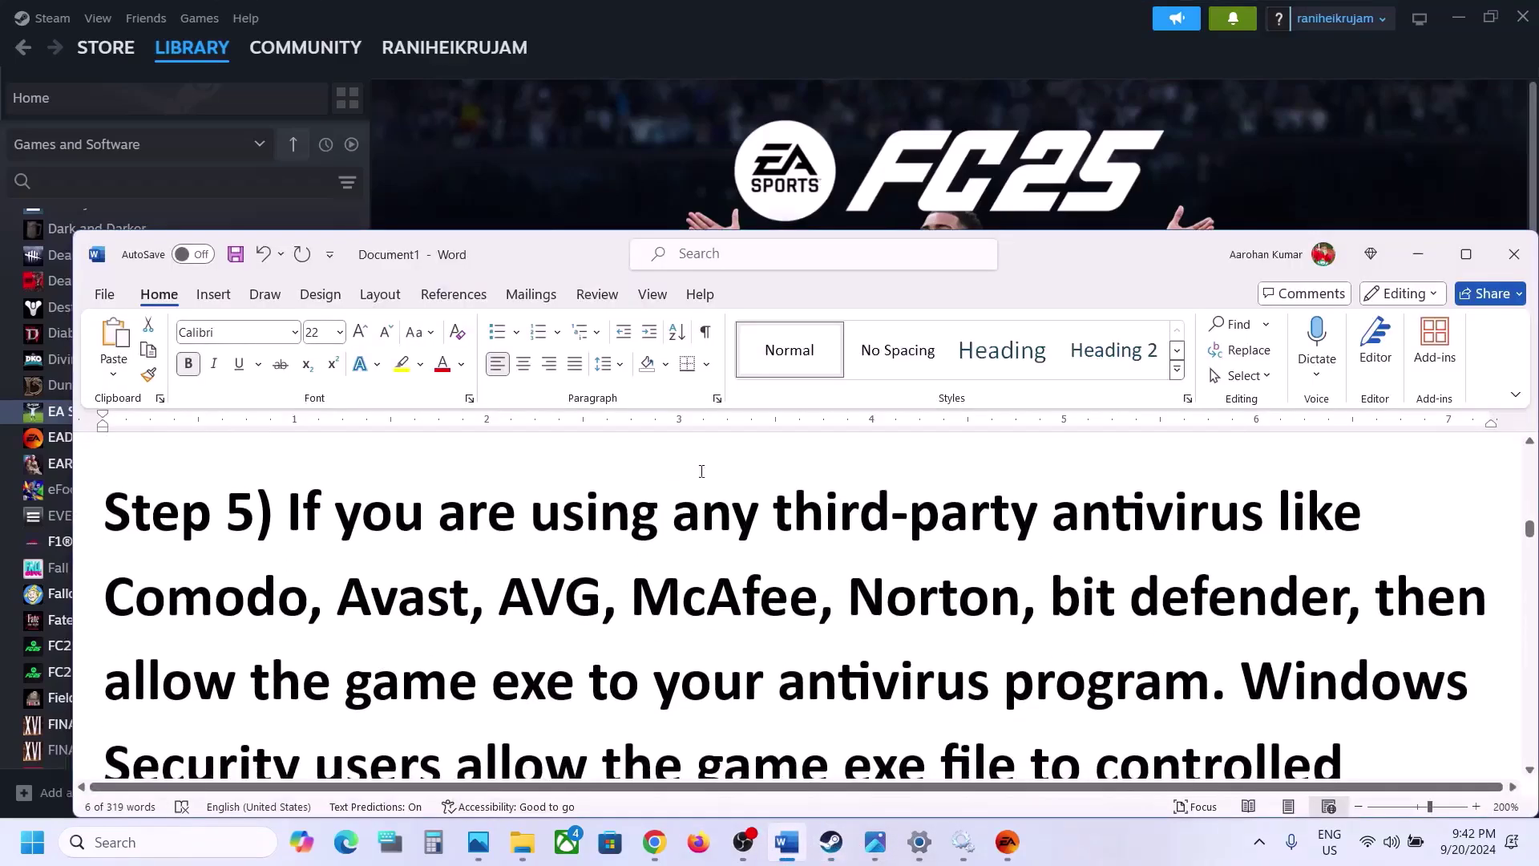
click(1466, 255)
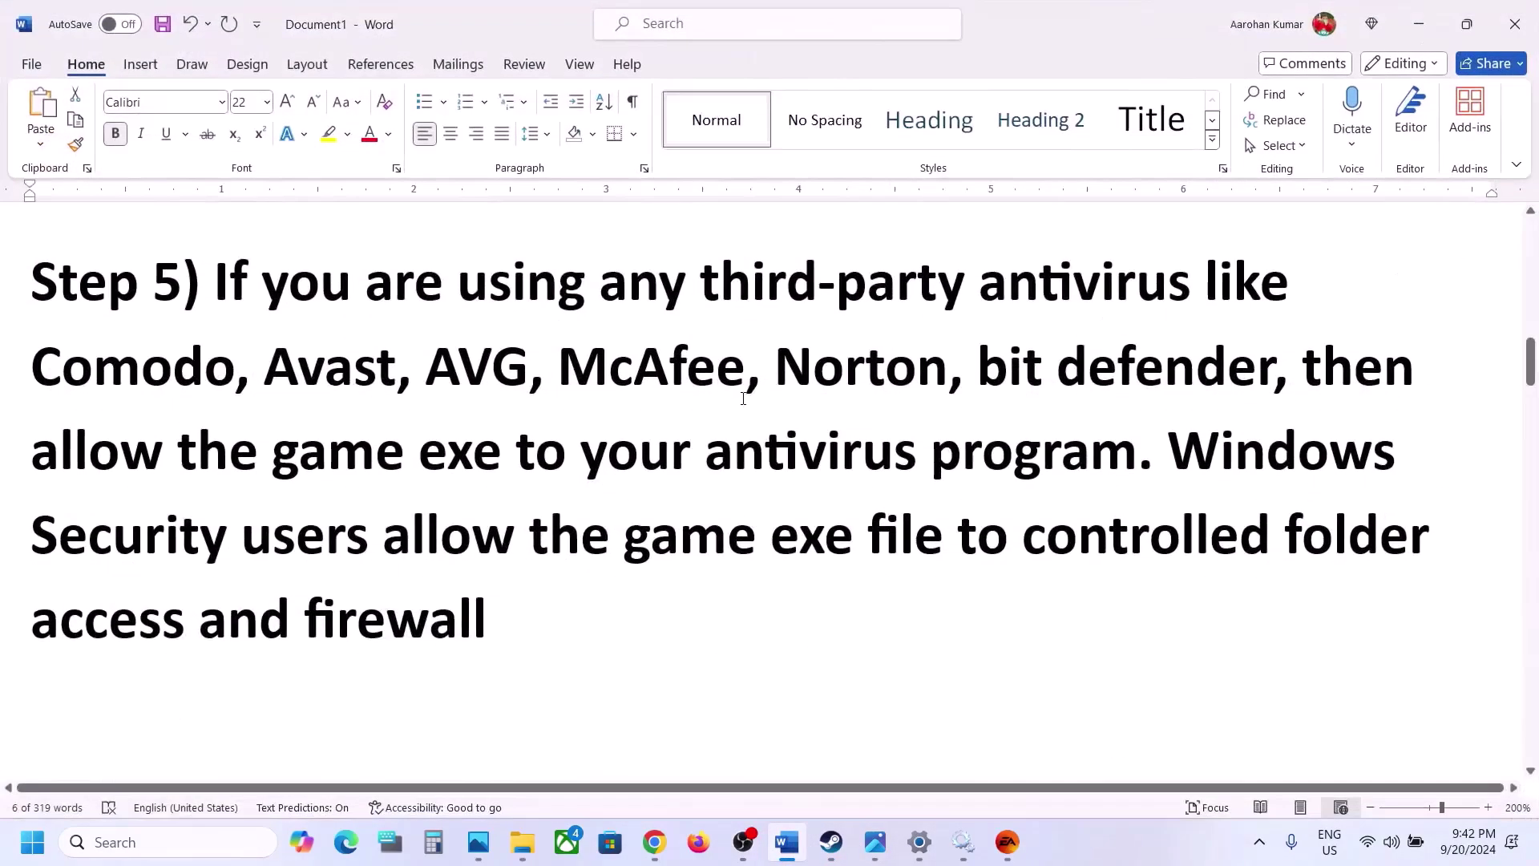
drag(284, 366, 896, 482)
click(896, 483)
drag(689, 450, 744, 548)
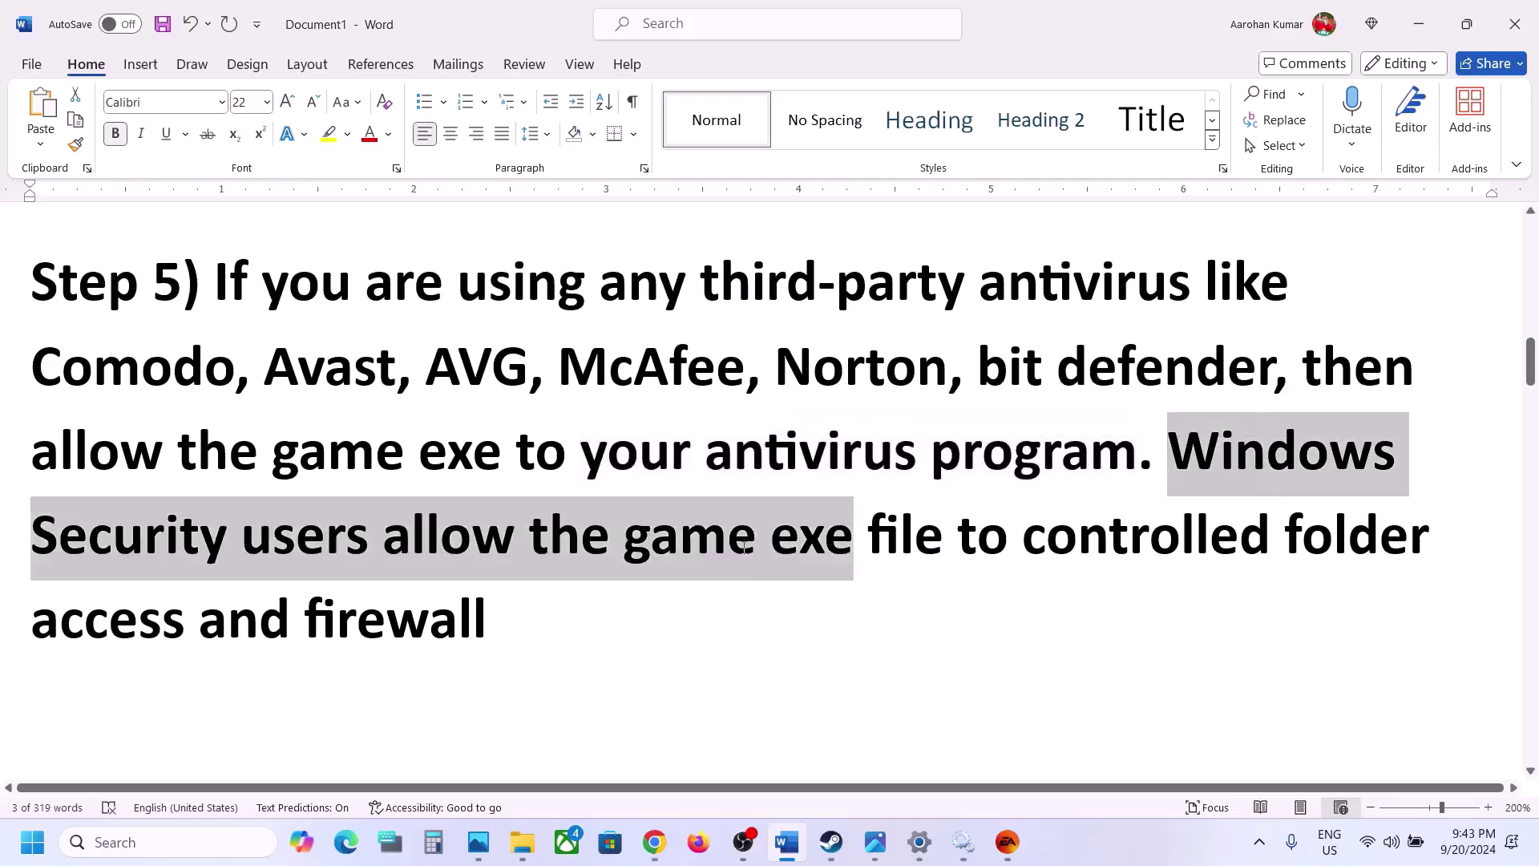
Switch to Windows Settings and open the Controlled folder access allowed-apps list in Windows Security's ransomware protection.
key(alt+Tab)
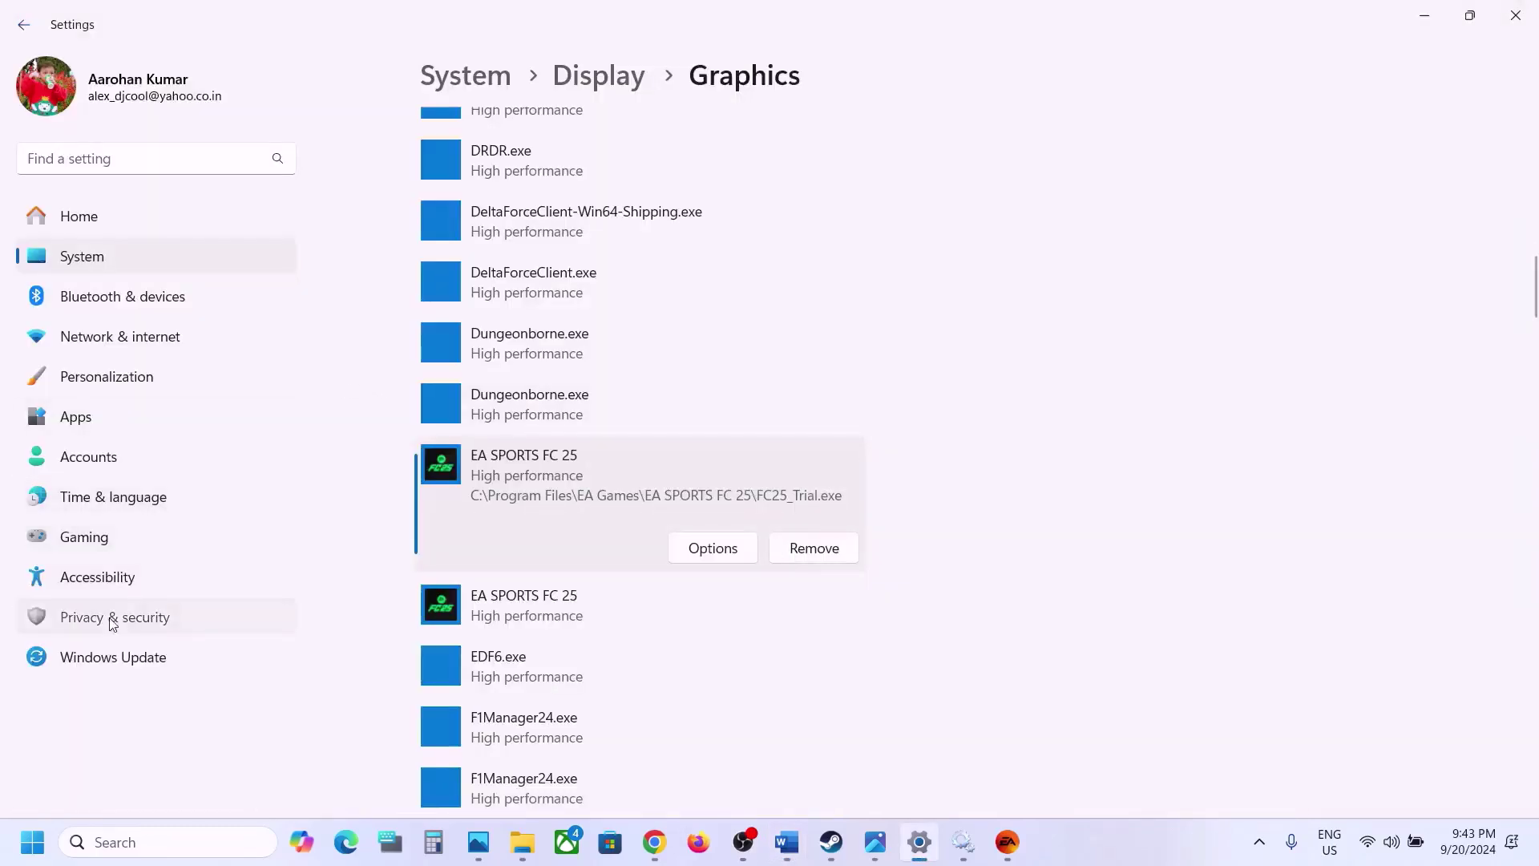
click(206, 619)
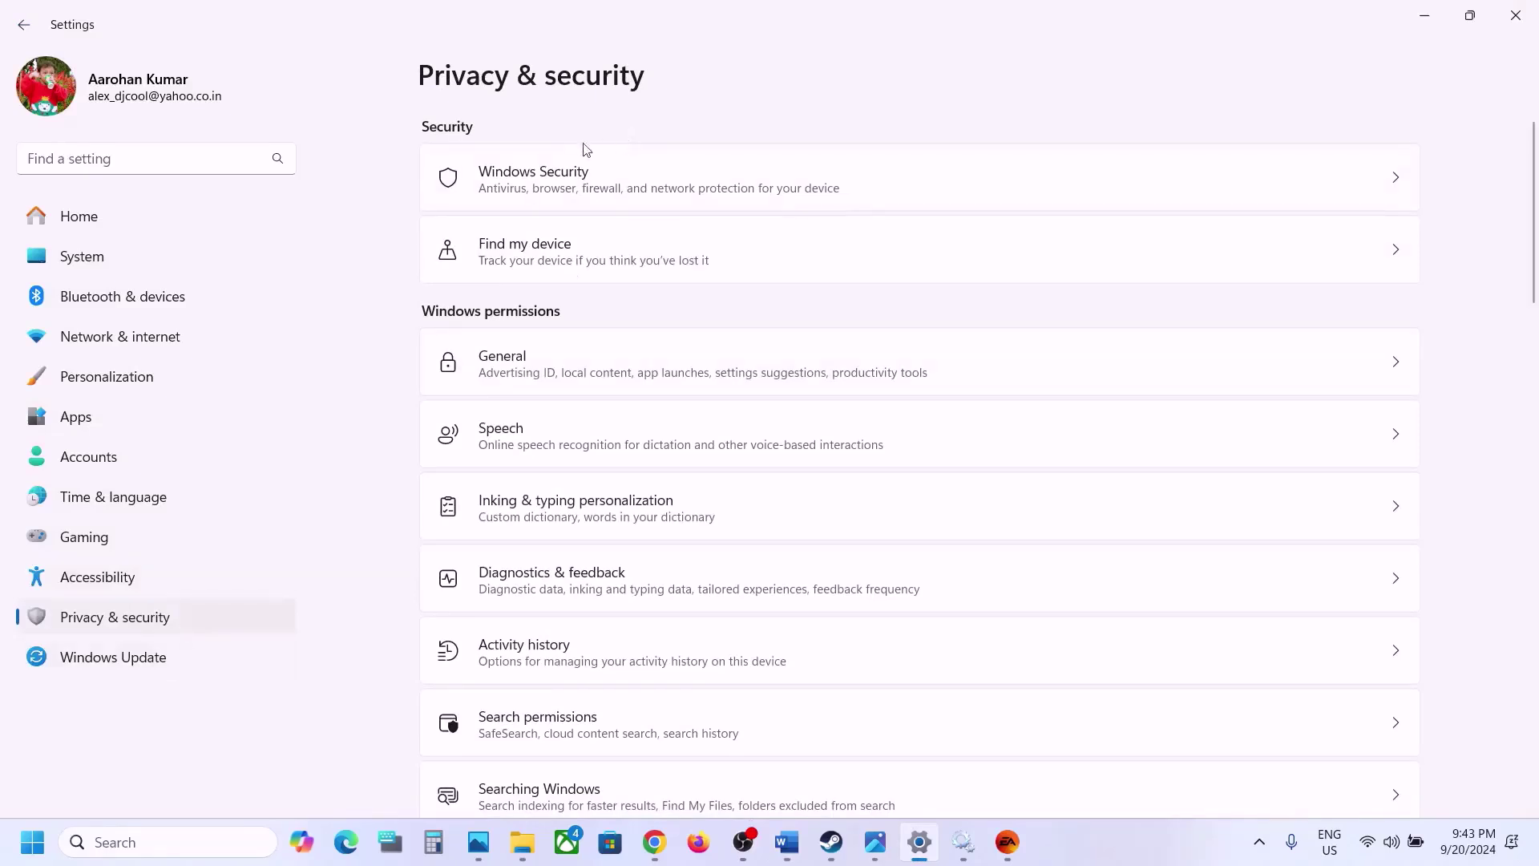
click(604, 182)
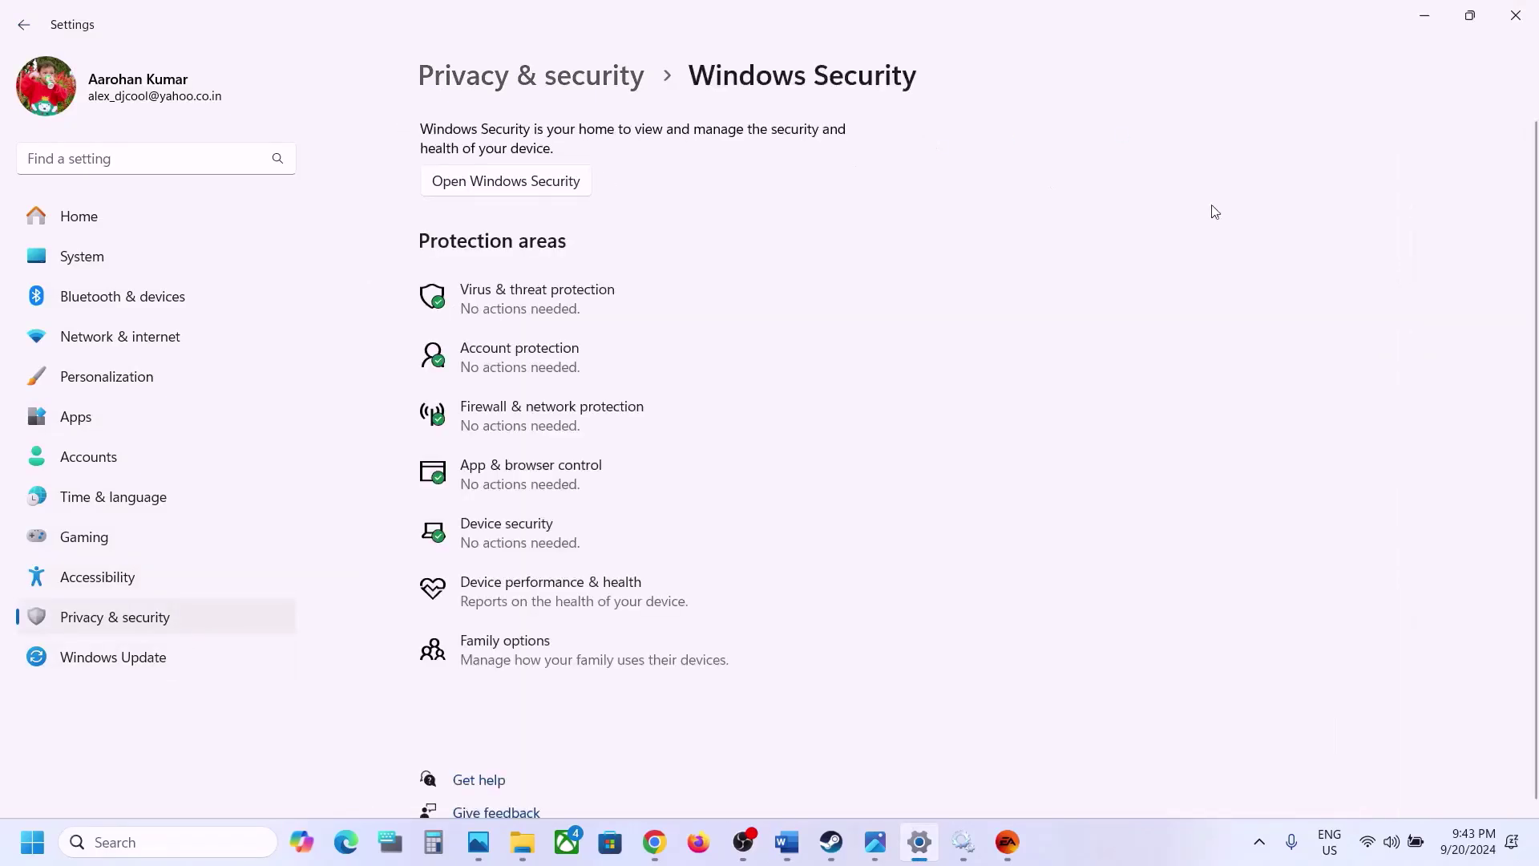
click(600, 306)
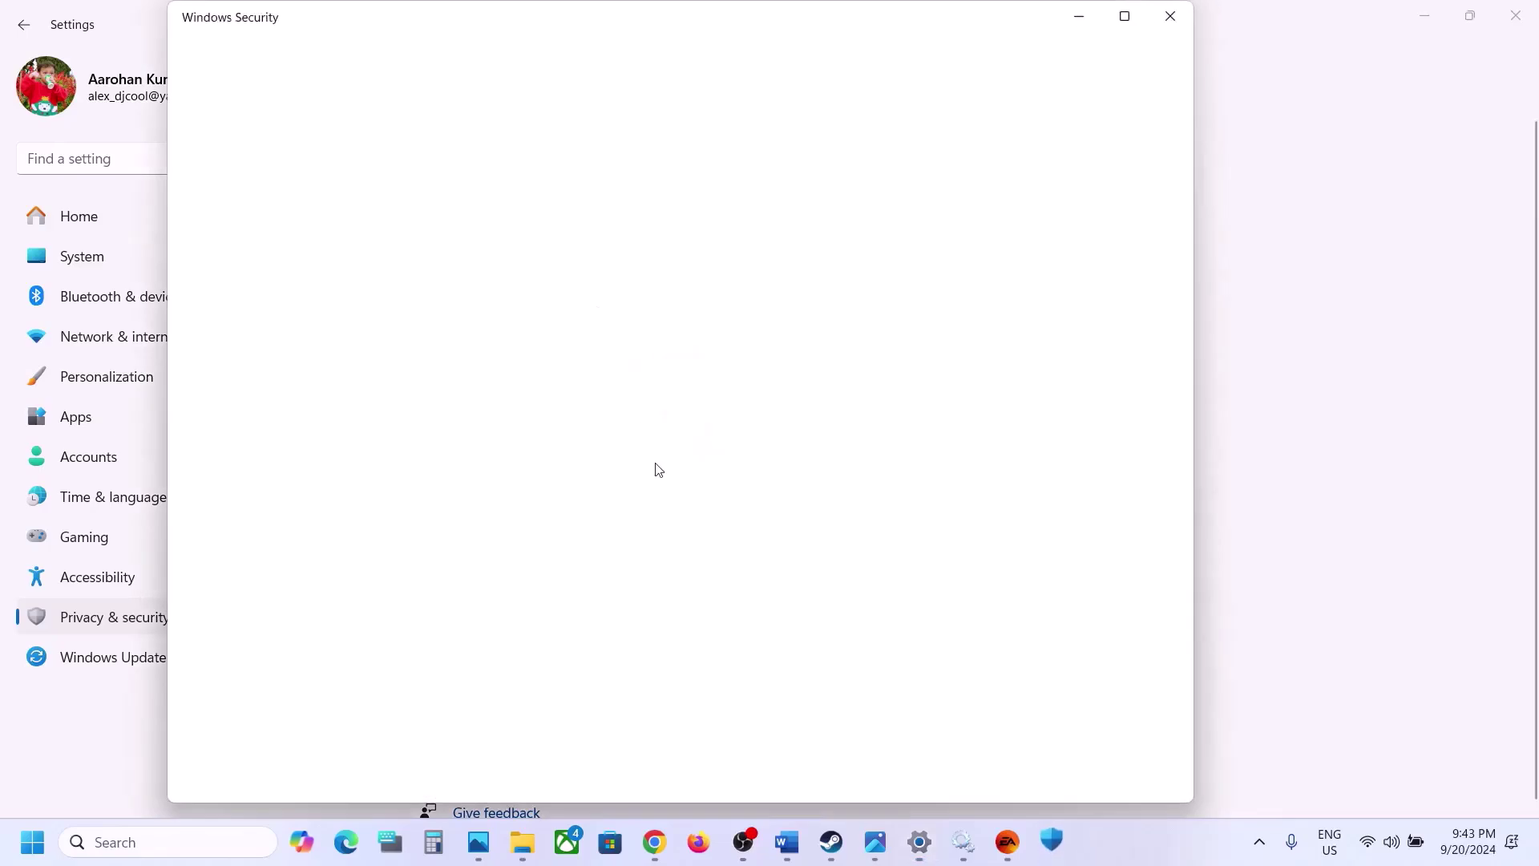
scroll(655, 470, down, 5)
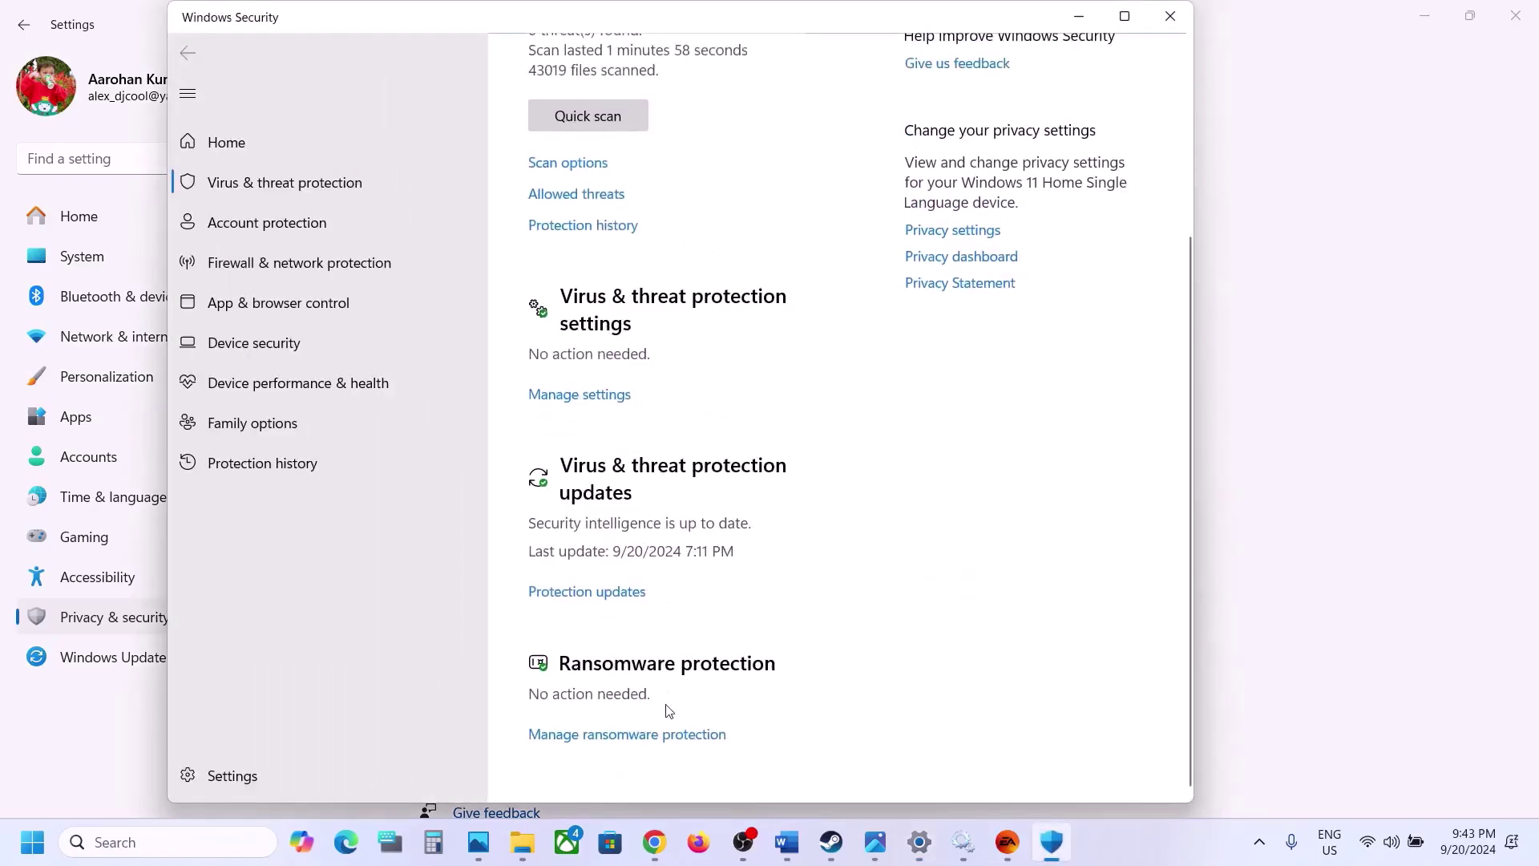
click(645, 736)
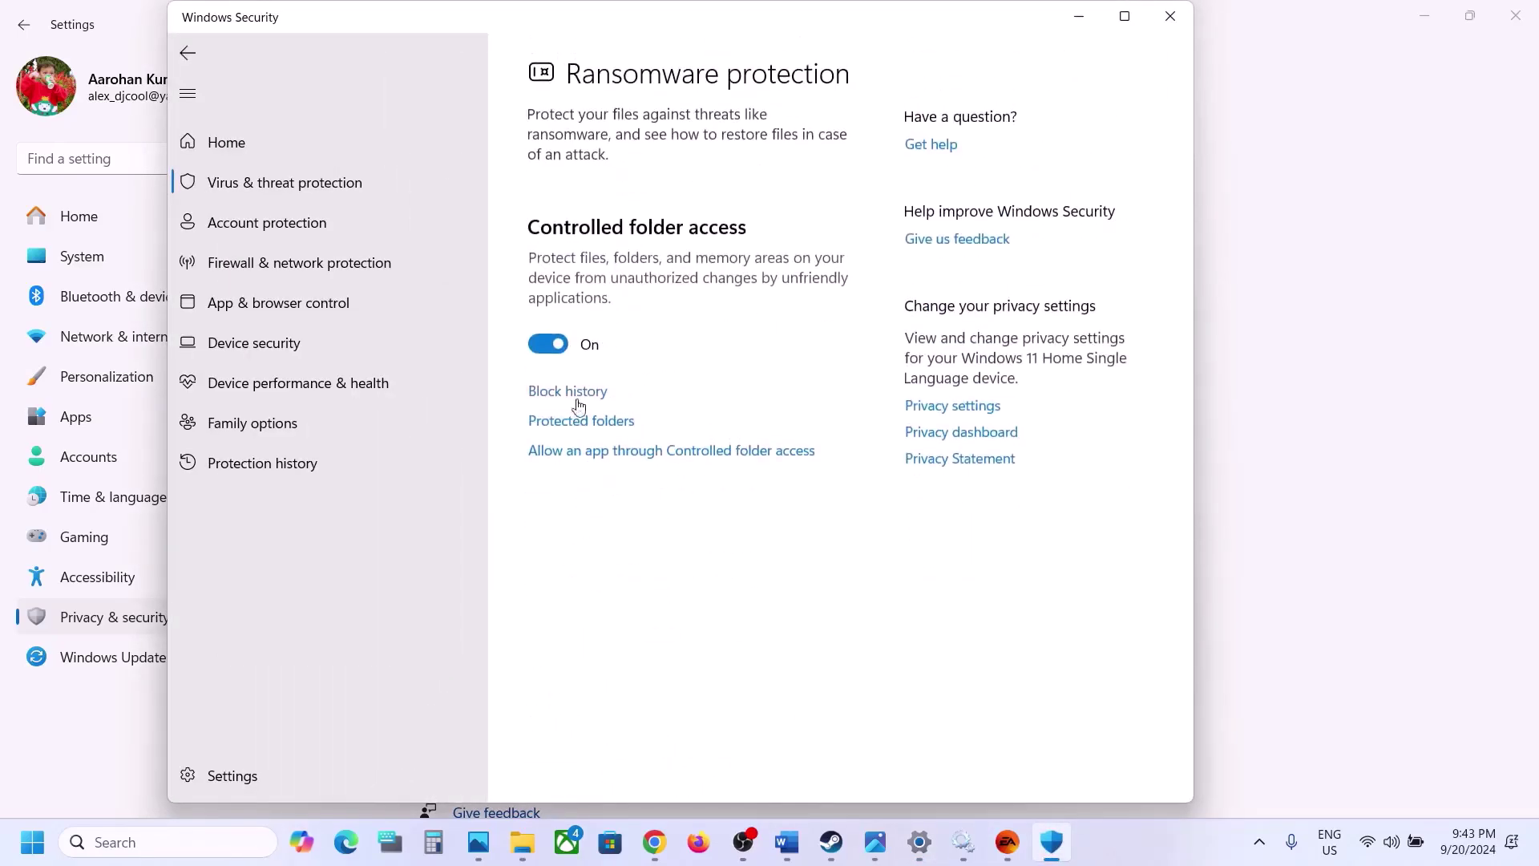
click(680, 451)
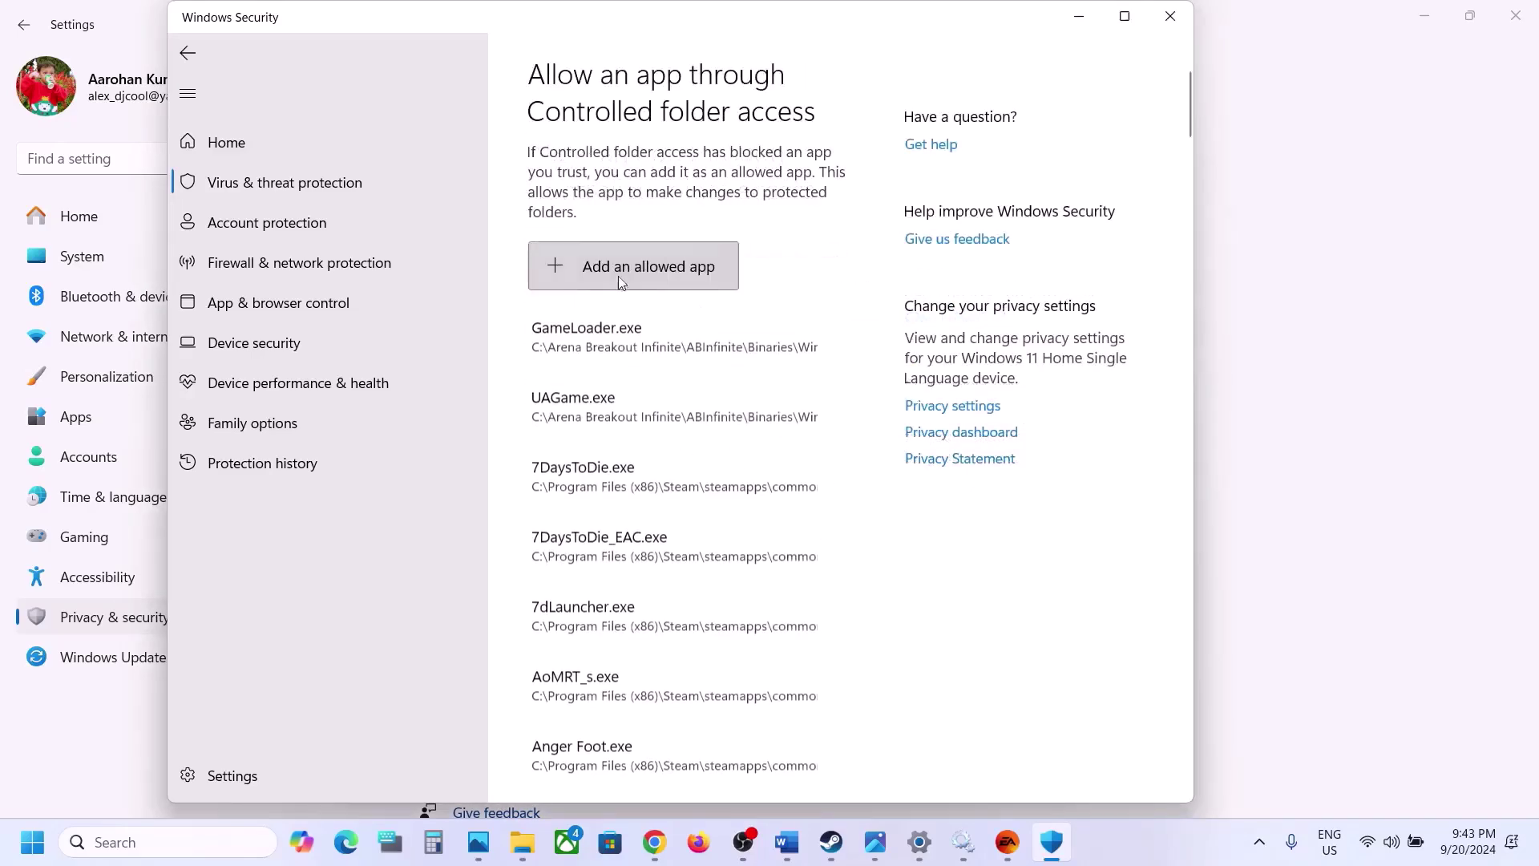
Allow the FC25 application from Steam's EA SPORTS FC 25 folder through Controlled folder access.
click(615, 276)
click(612, 346)
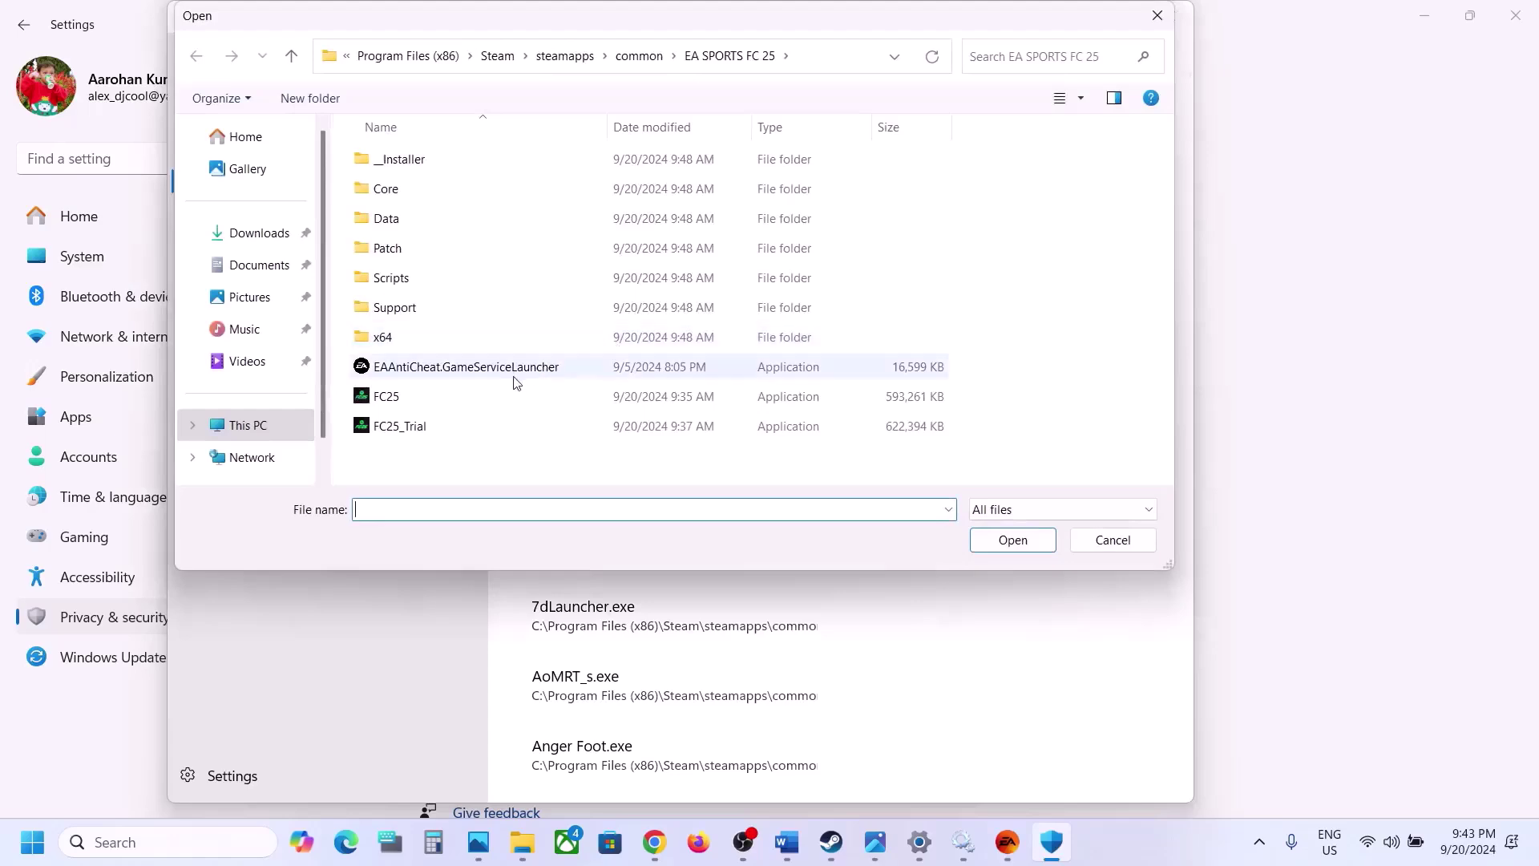
click(440, 396)
click(1009, 540)
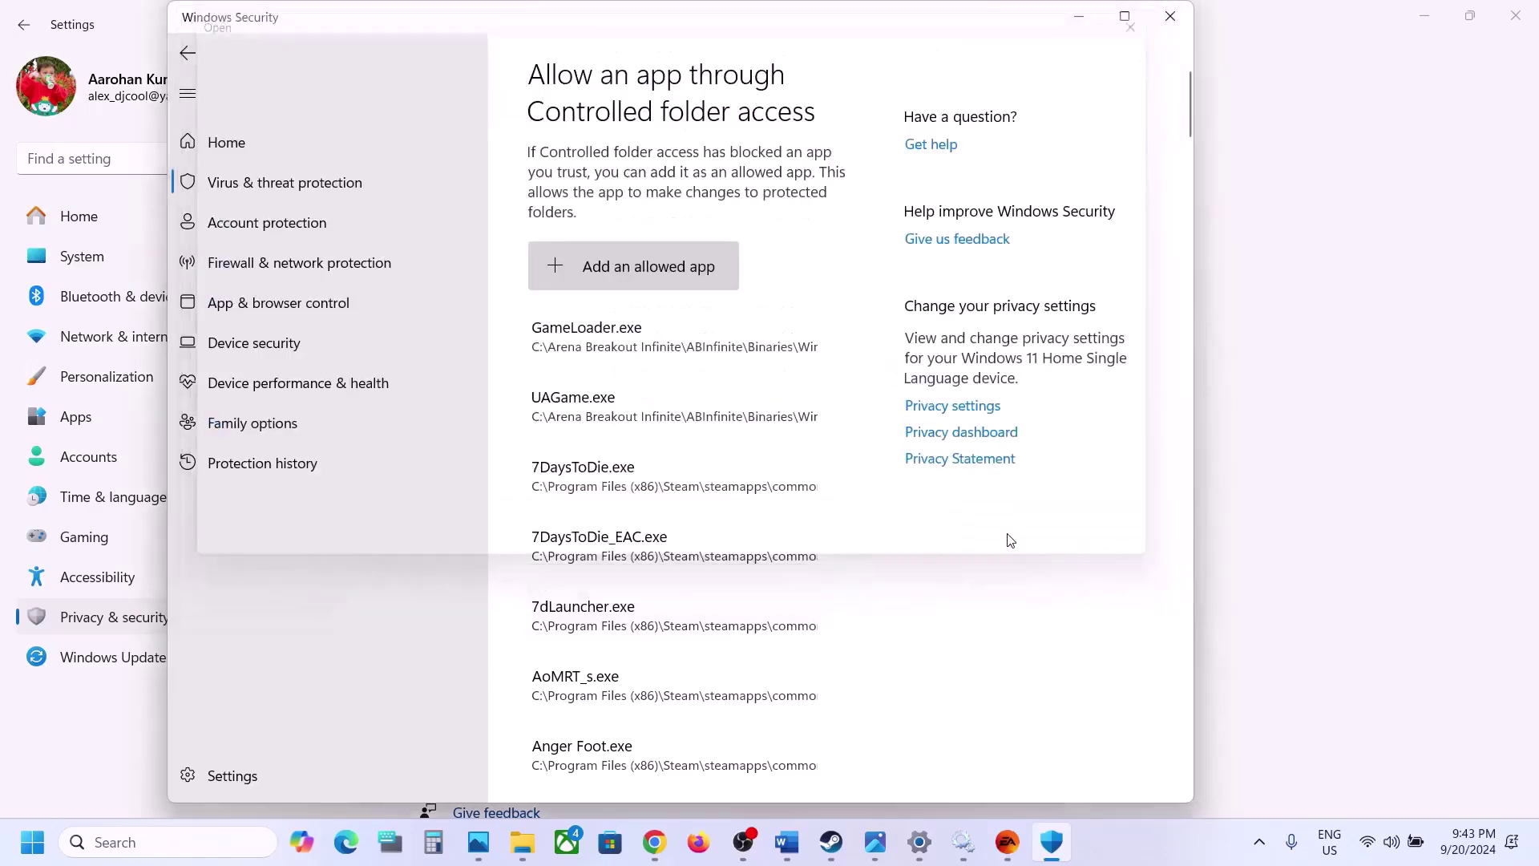
Allow the EAAntiCheat.GameServiceLauncher application from the EA SPORTS FC 25 folder through Controlled folder access.
click(615, 271)
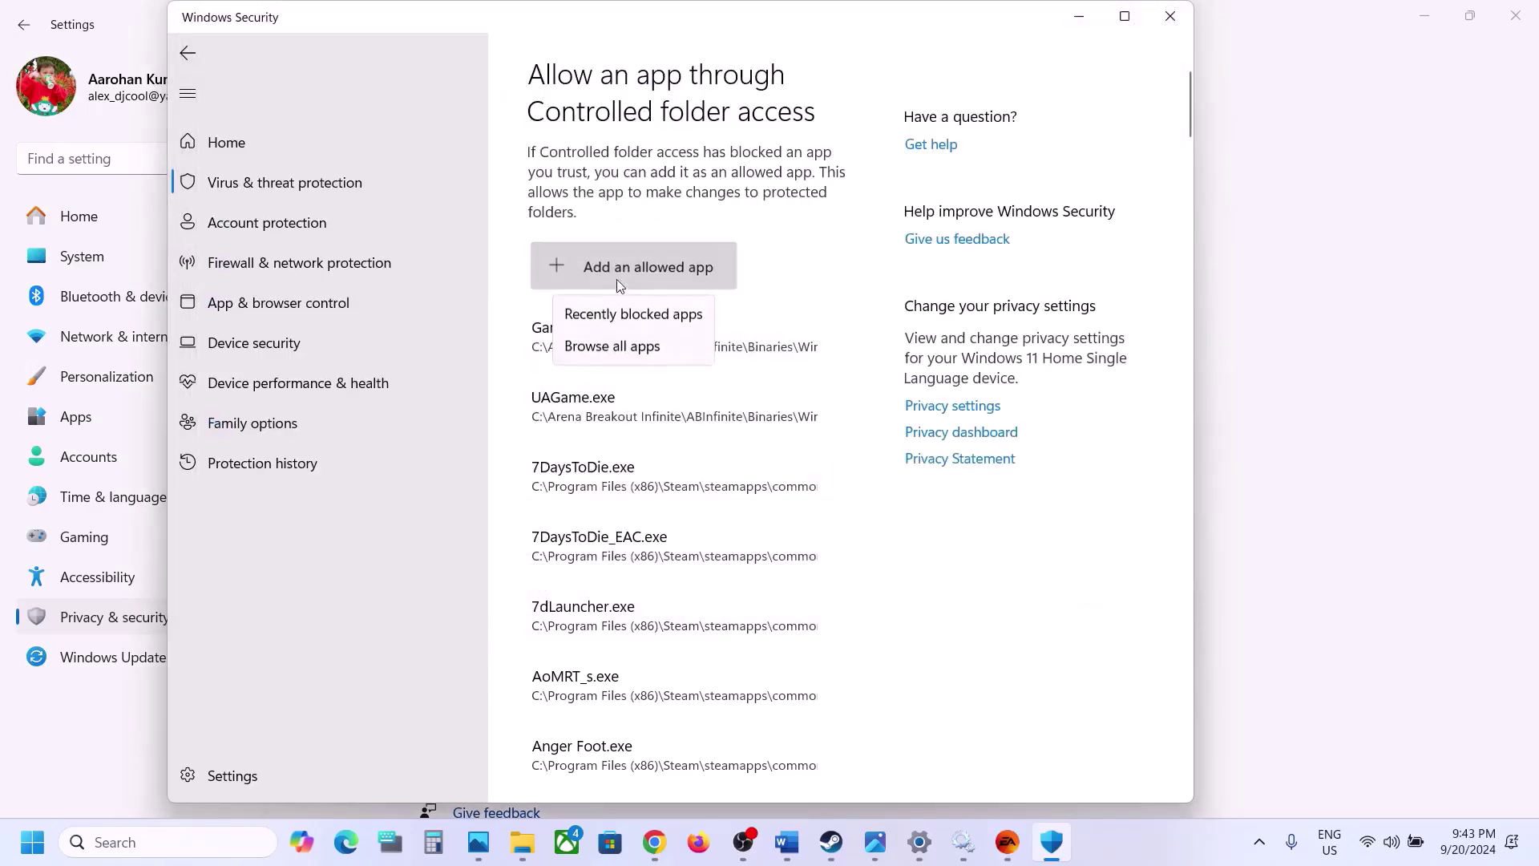
click(633, 345)
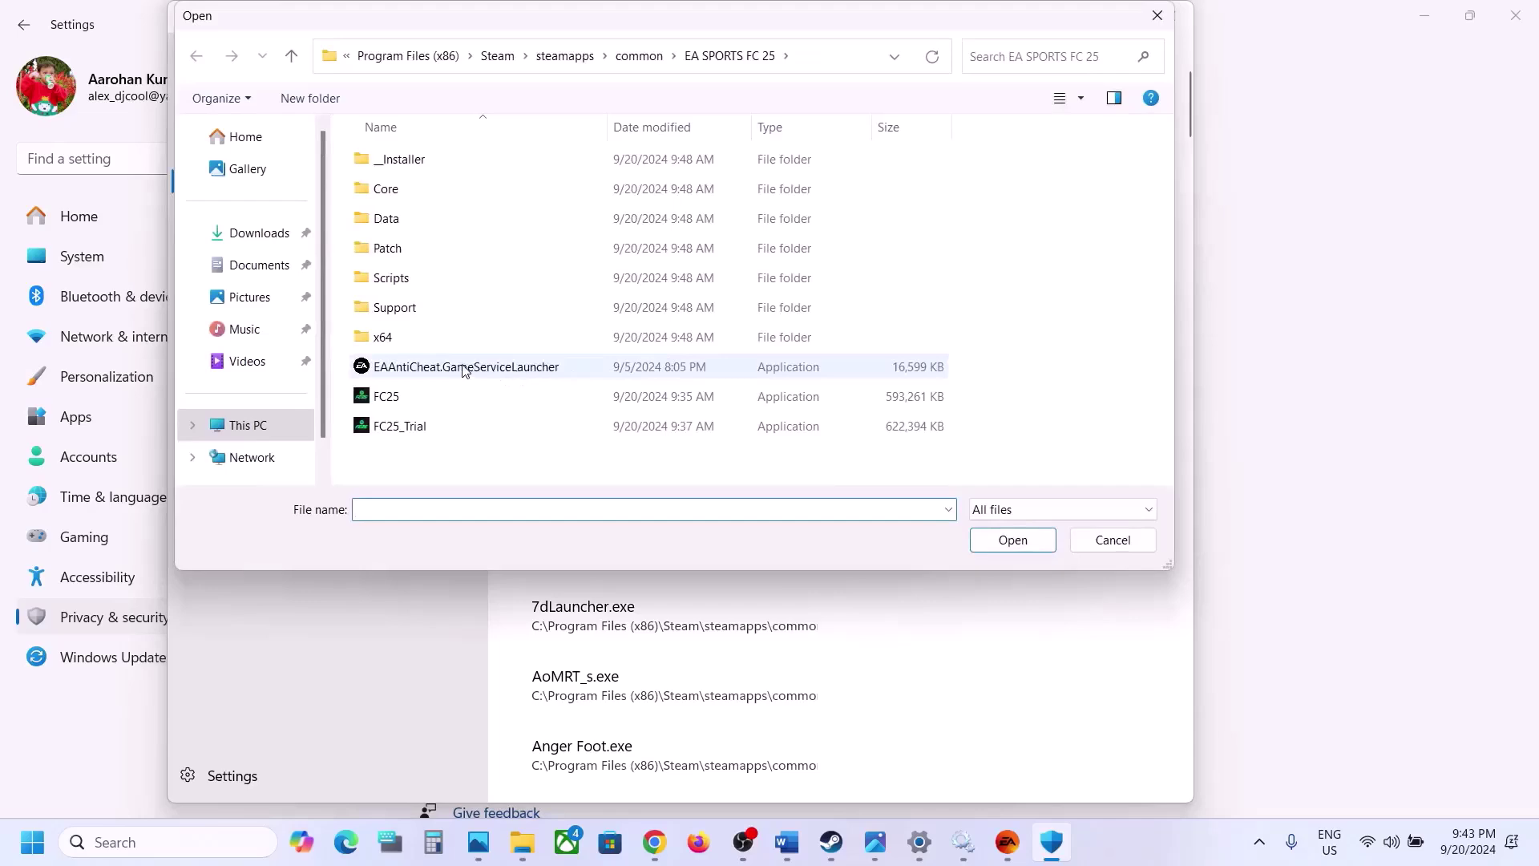
click(464, 369)
click(1012, 545)
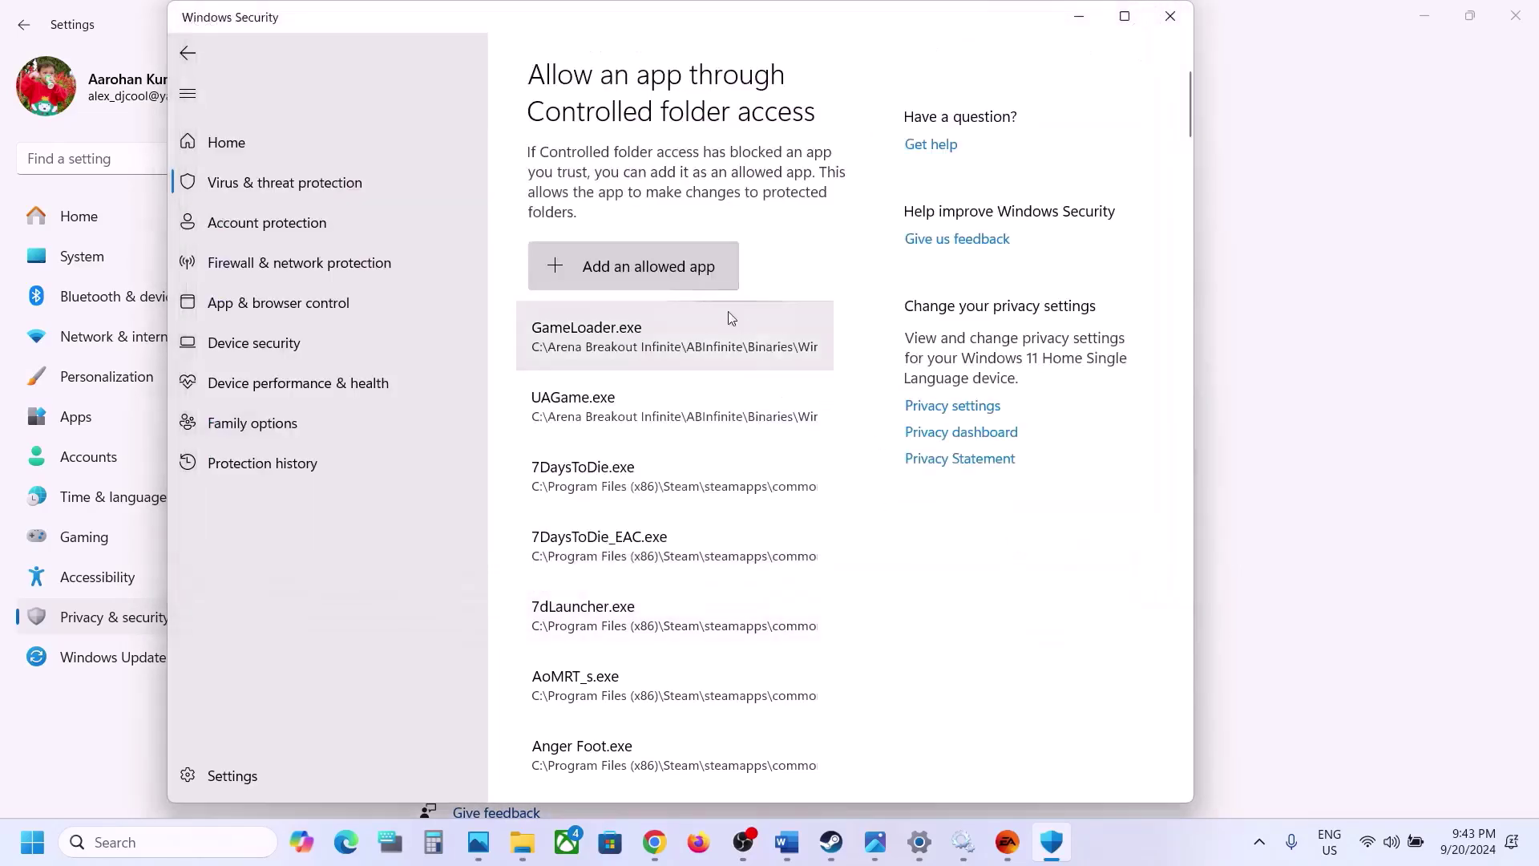
Add FC25_Trial from the EA SPORTS FC 25 folder to the Controlled folder access allowed apps and close Windows Security.
click(657, 277)
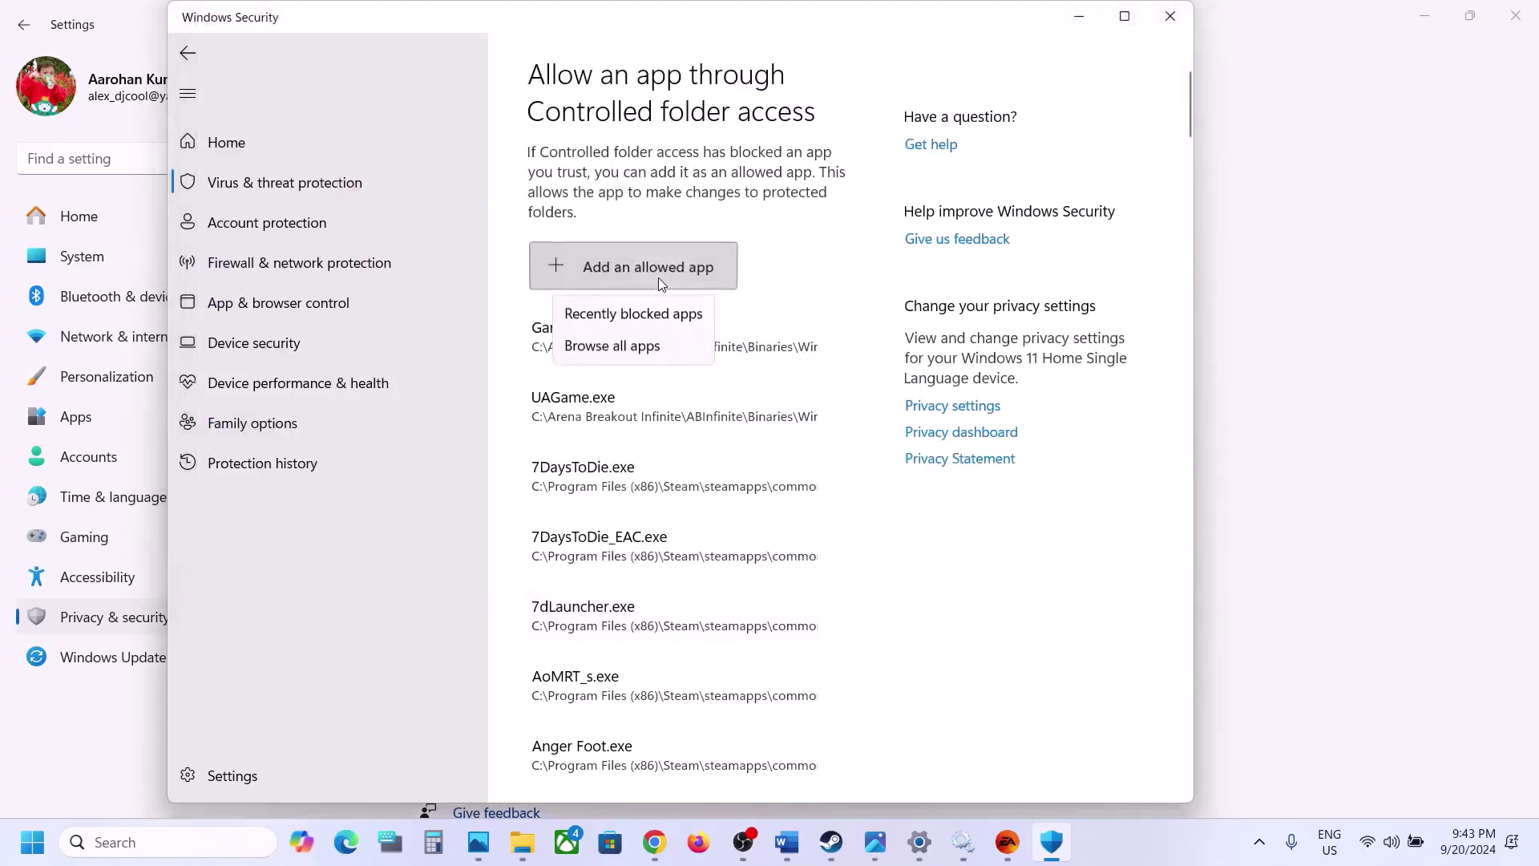
click(639, 349)
click(432, 431)
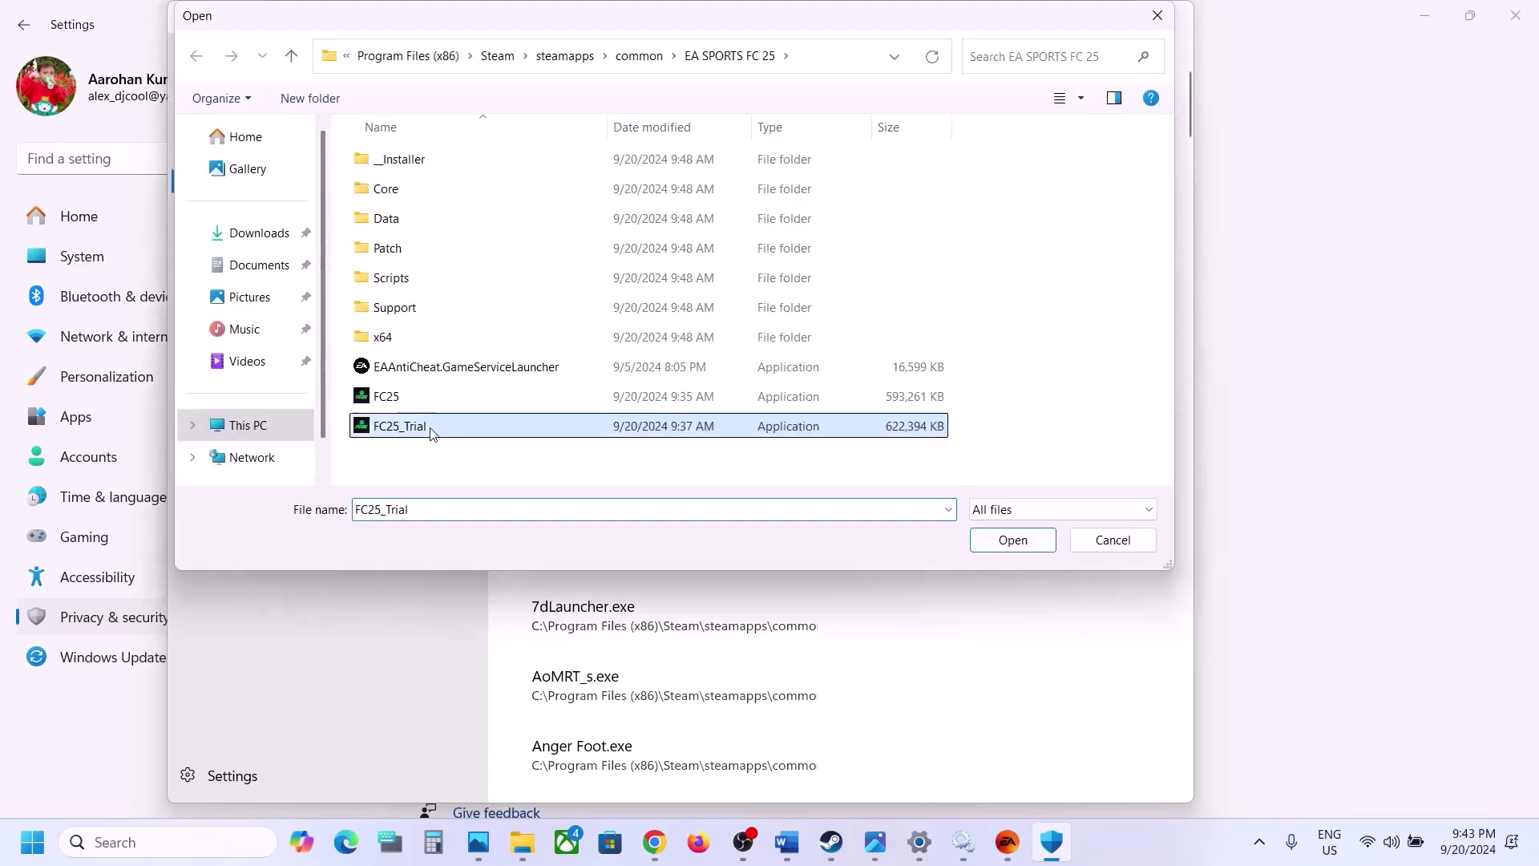
click(997, 543)
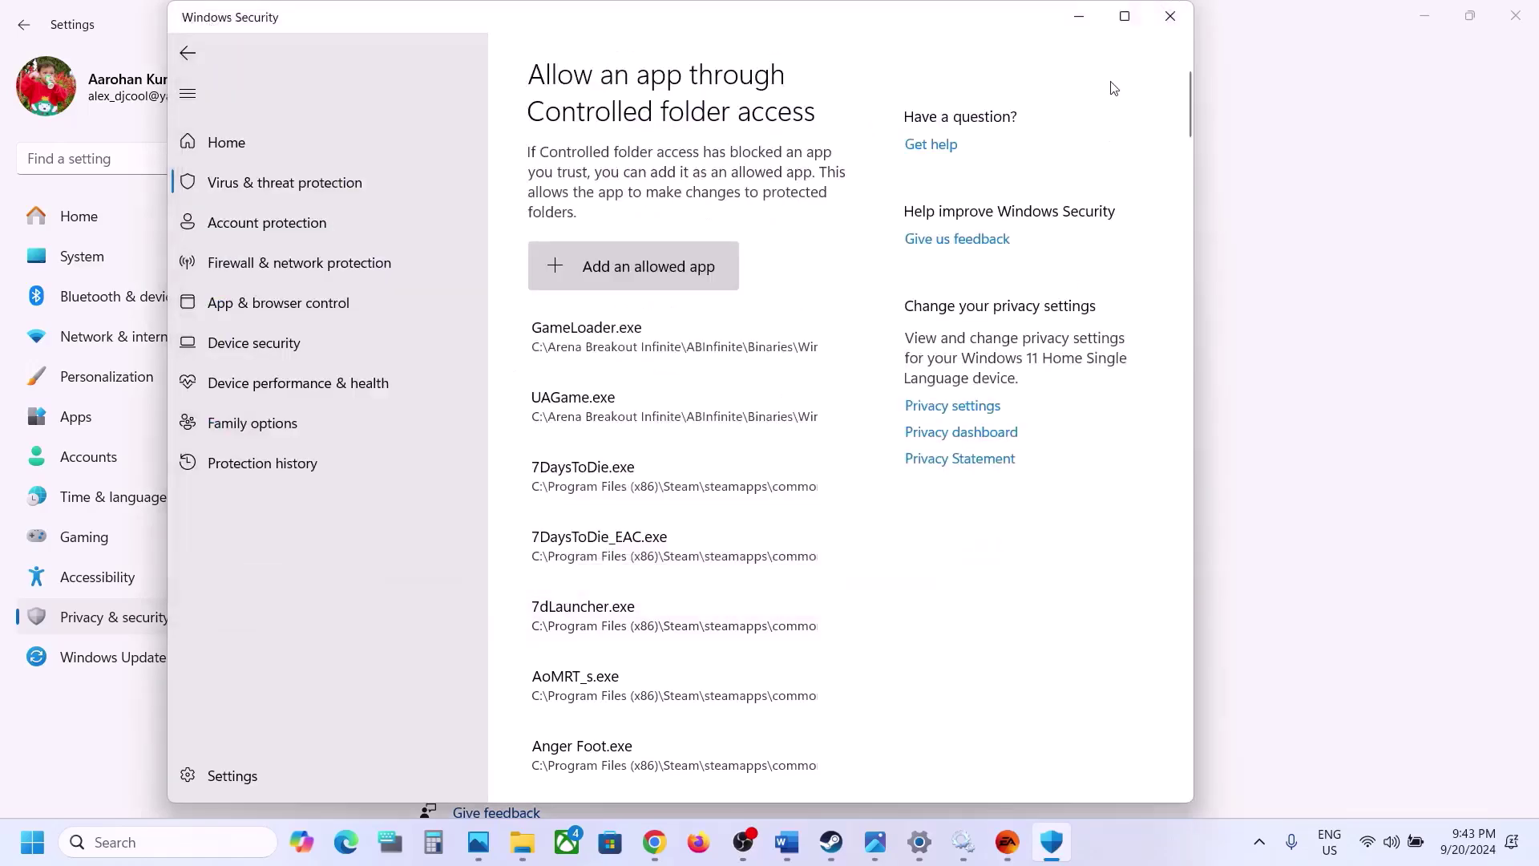
click(1159, 32)
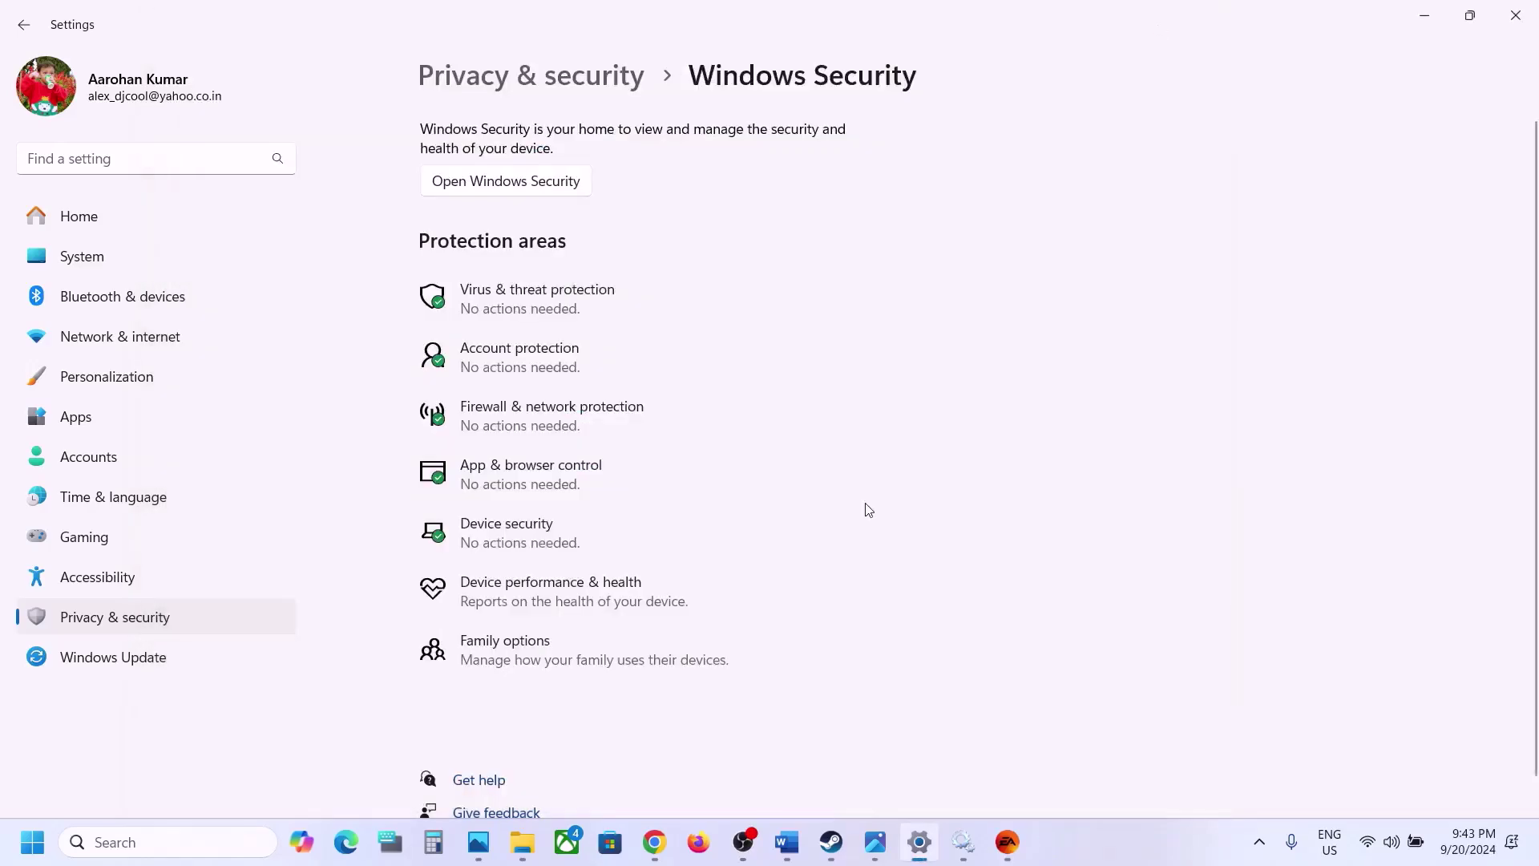
Switch to the Word document and highlight Step 6's advice on running the game as an administrator from the game installation folder.
click(1093, 851)
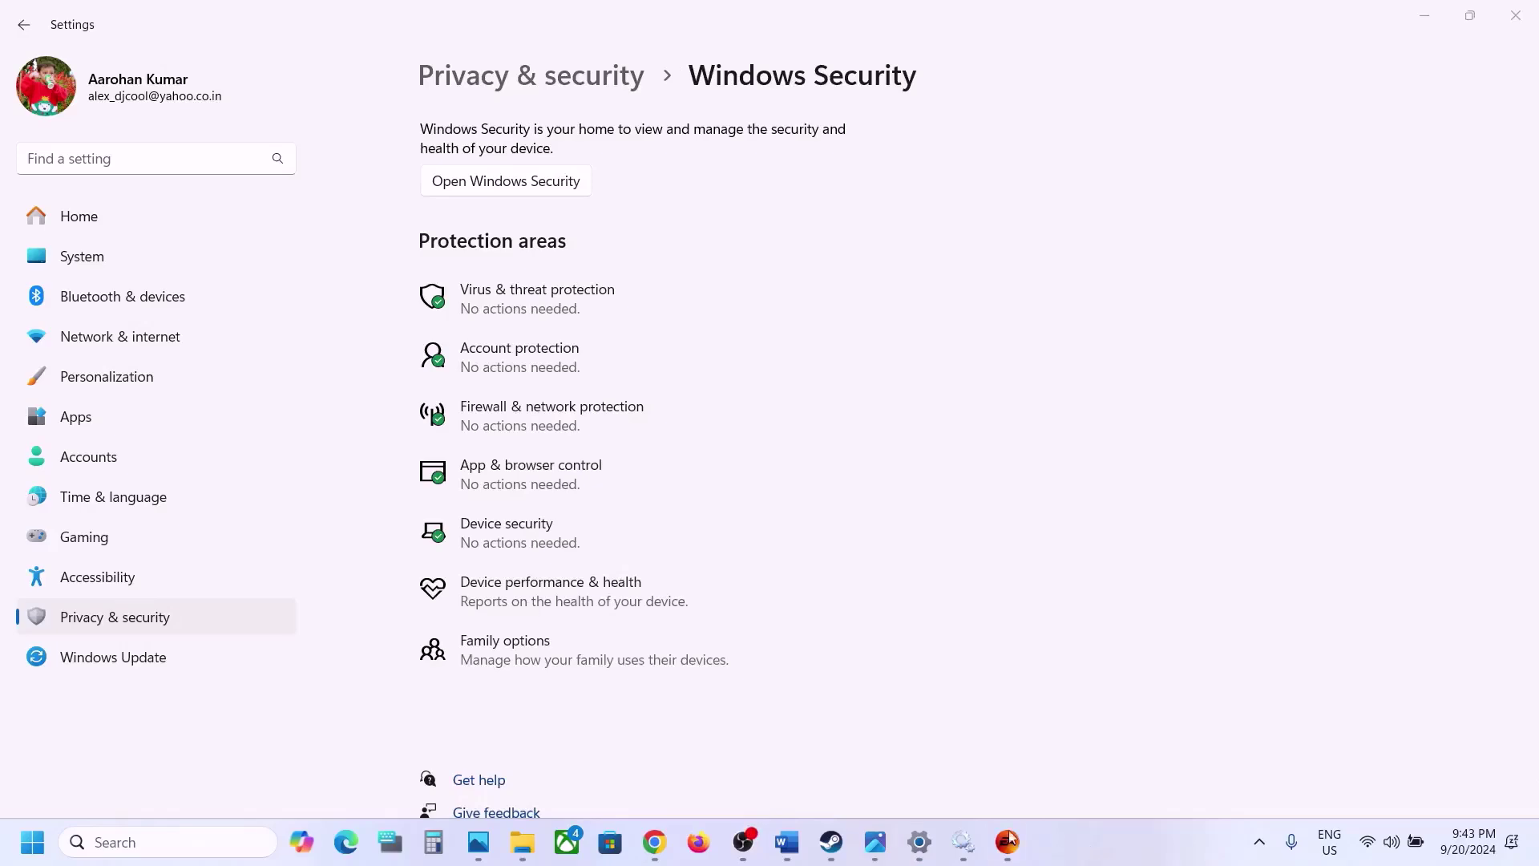
click(787, 842)
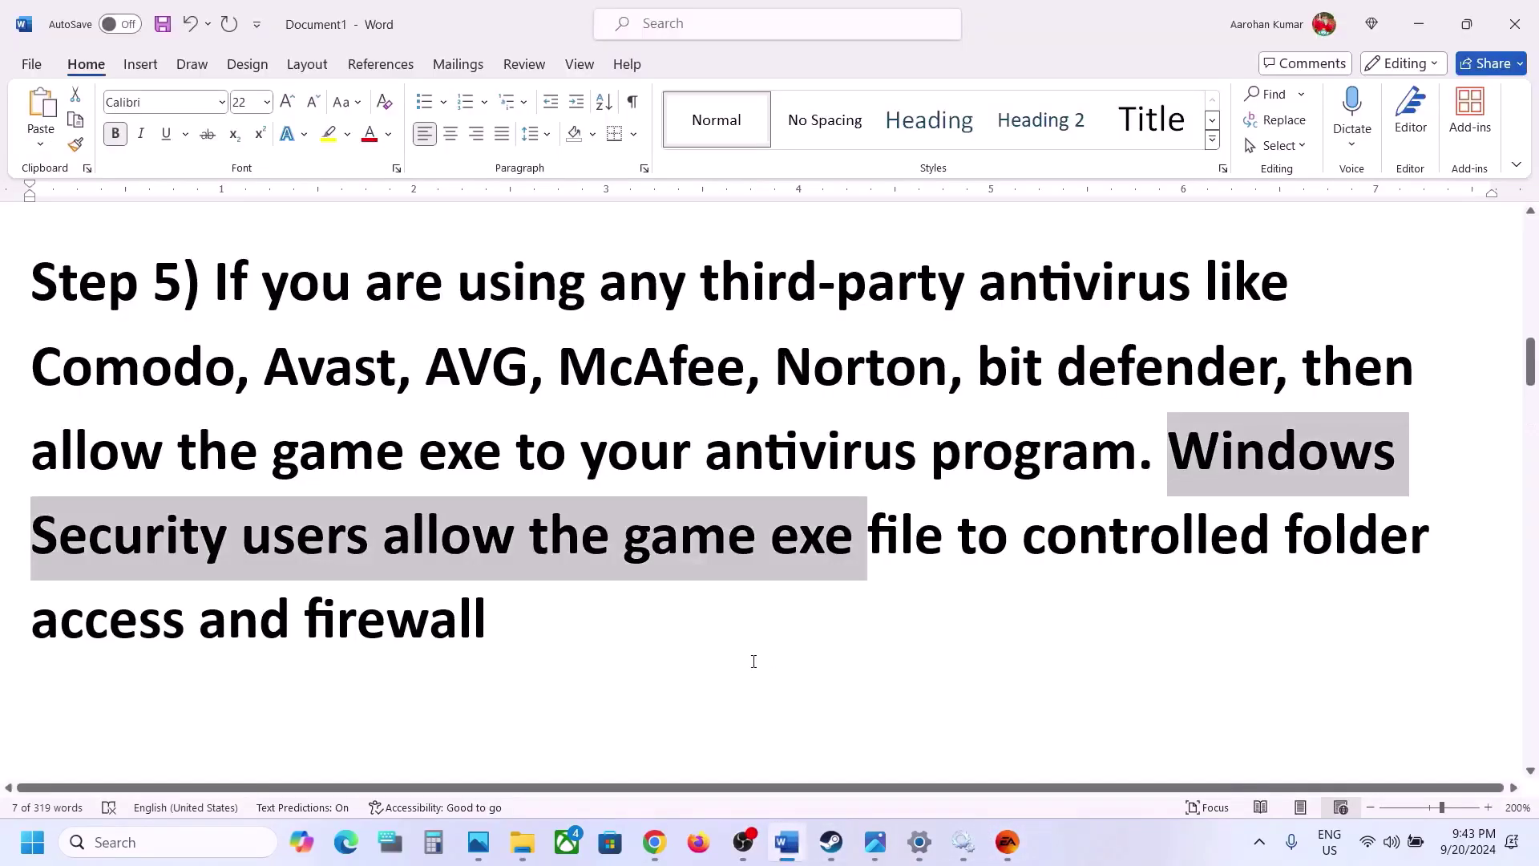
scroll(753, 661, down, 4)
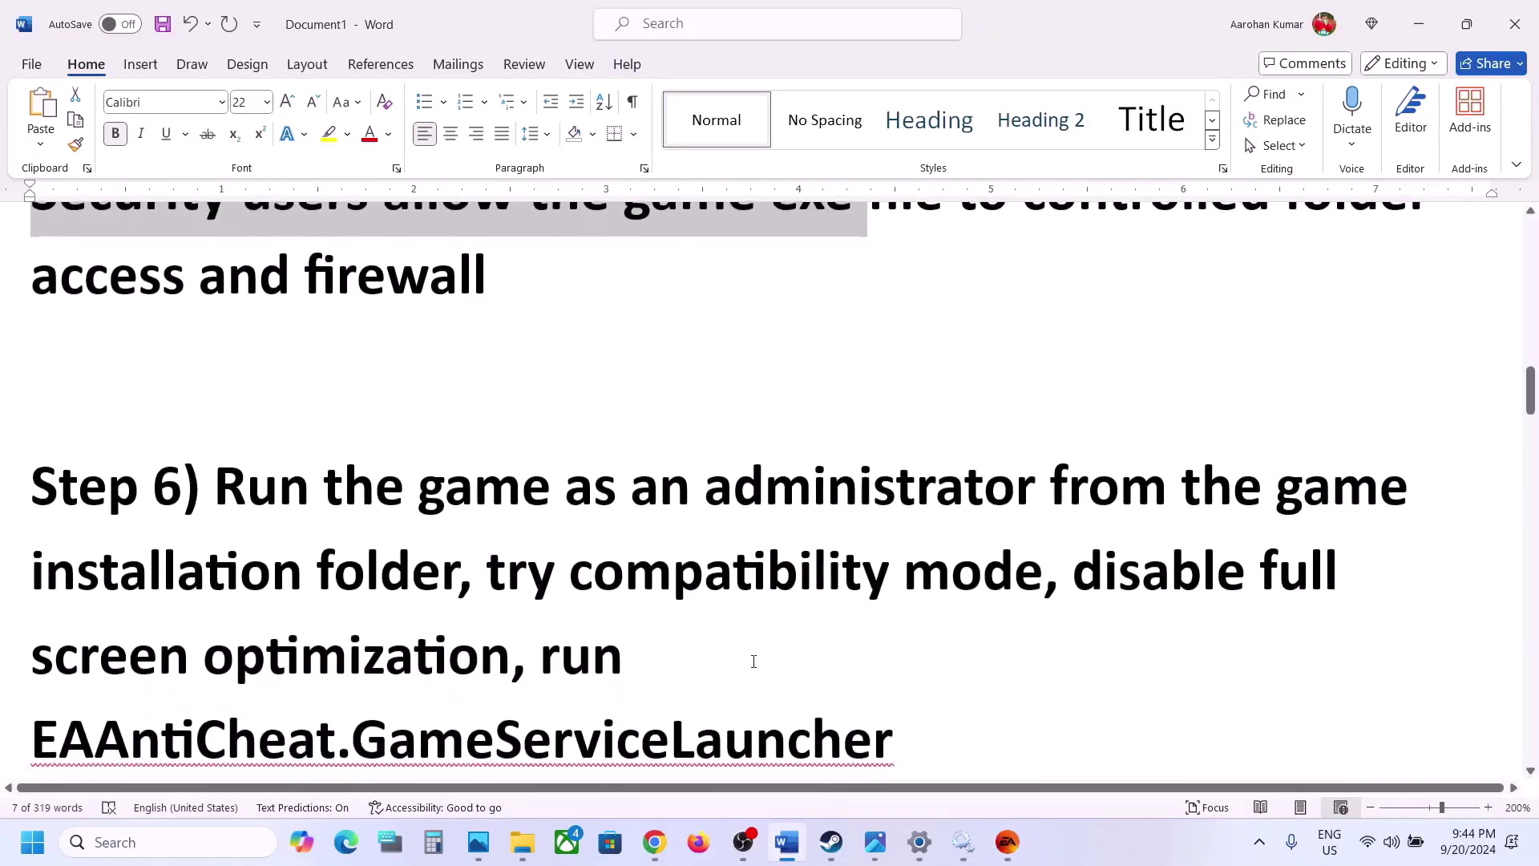
drag(261, 487, 461, 563)
scroll(461, 564, down, 1)
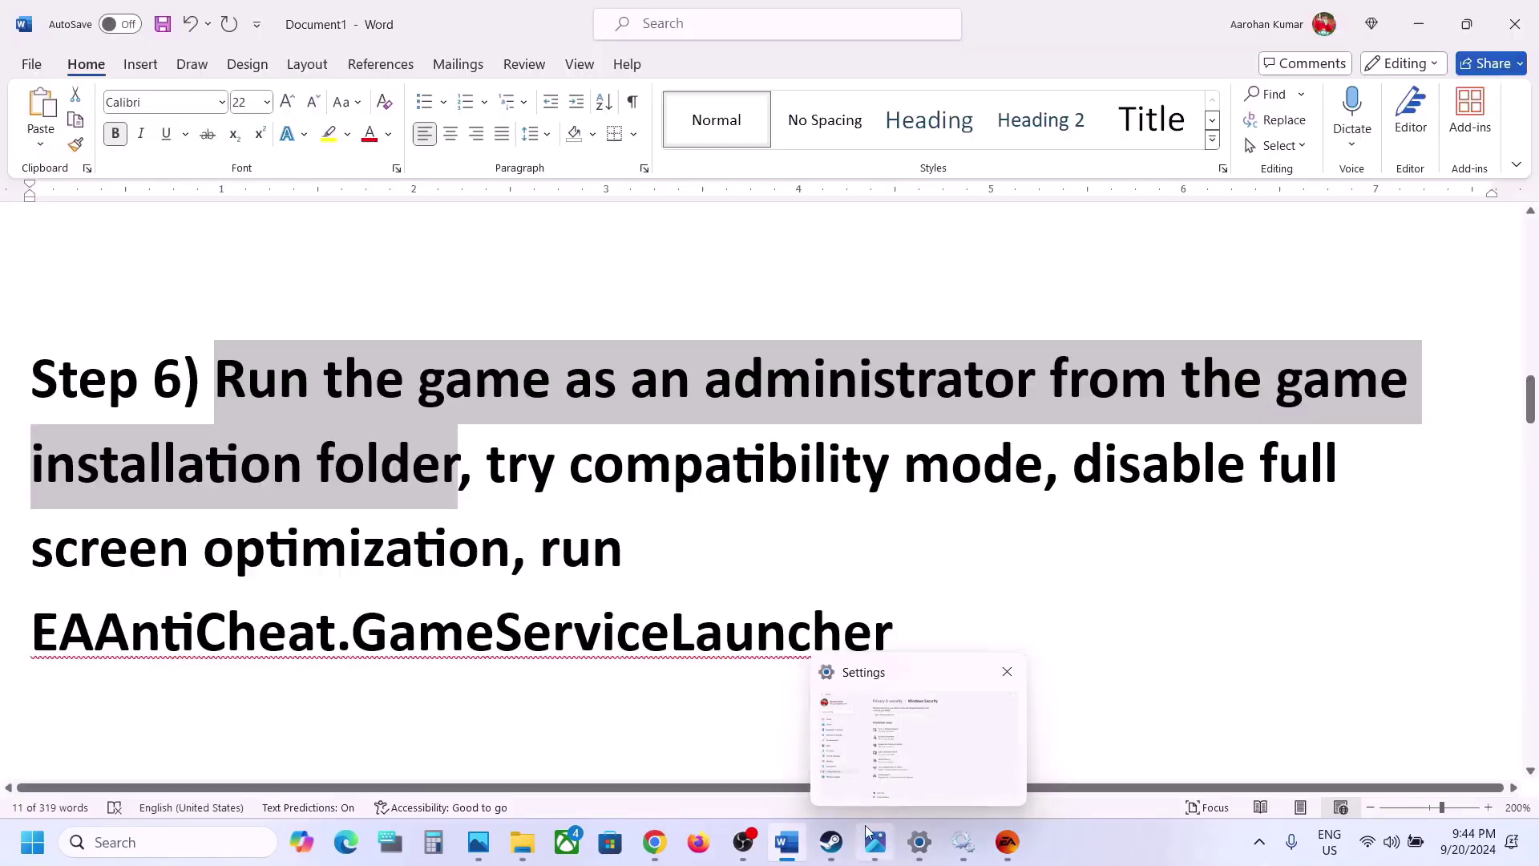
Switch to Steam and open the local installation folder of EA SPORTS FC 25.
mouse_move(818, 843)
mouse_move(522, 858)
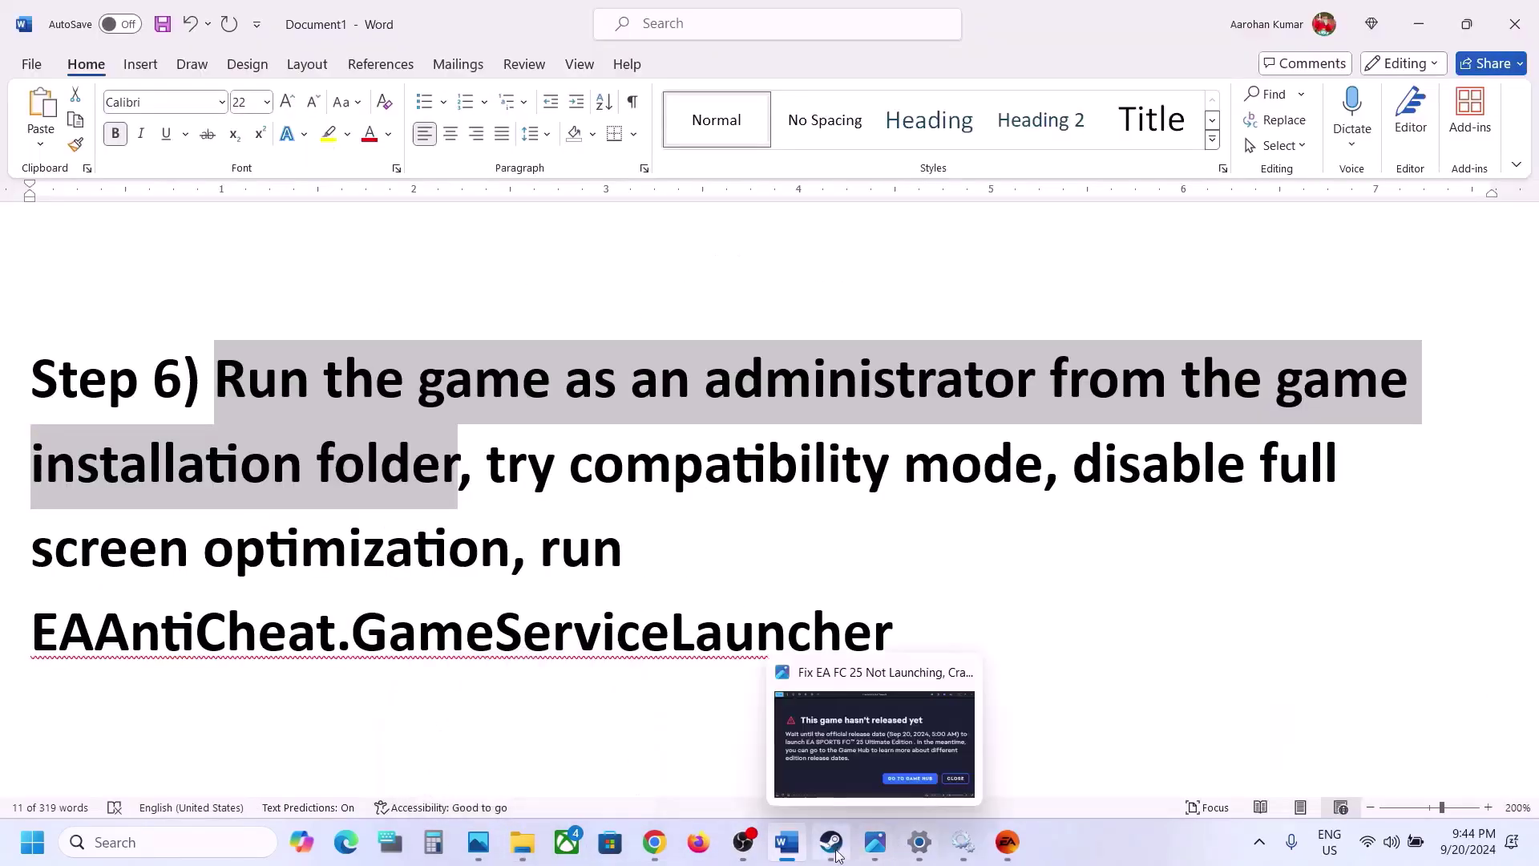
click(834, 855)
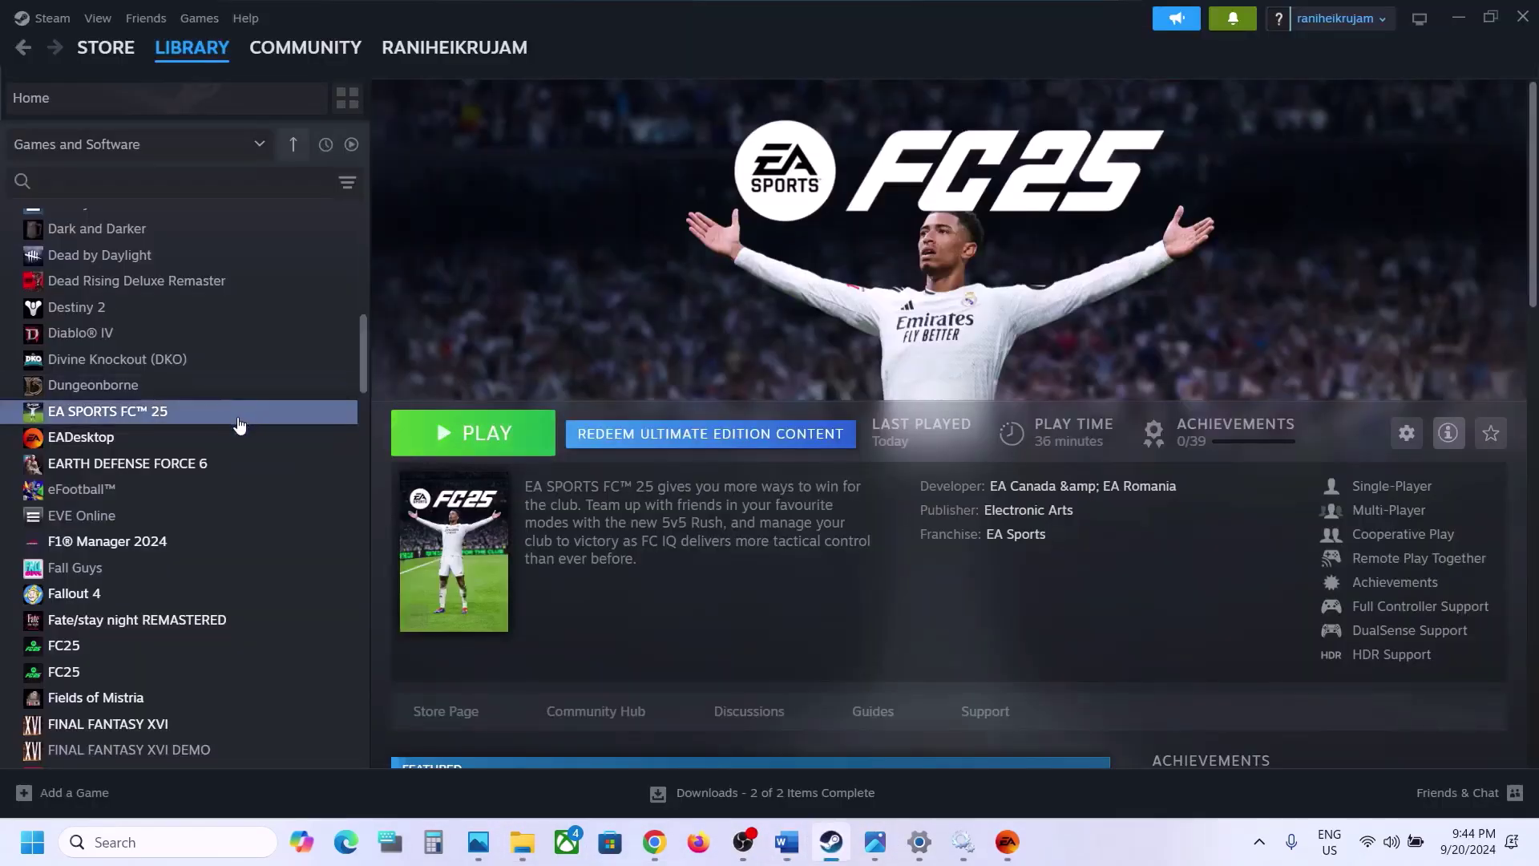
right_click(239, 423)
mouse_move(321, 538)
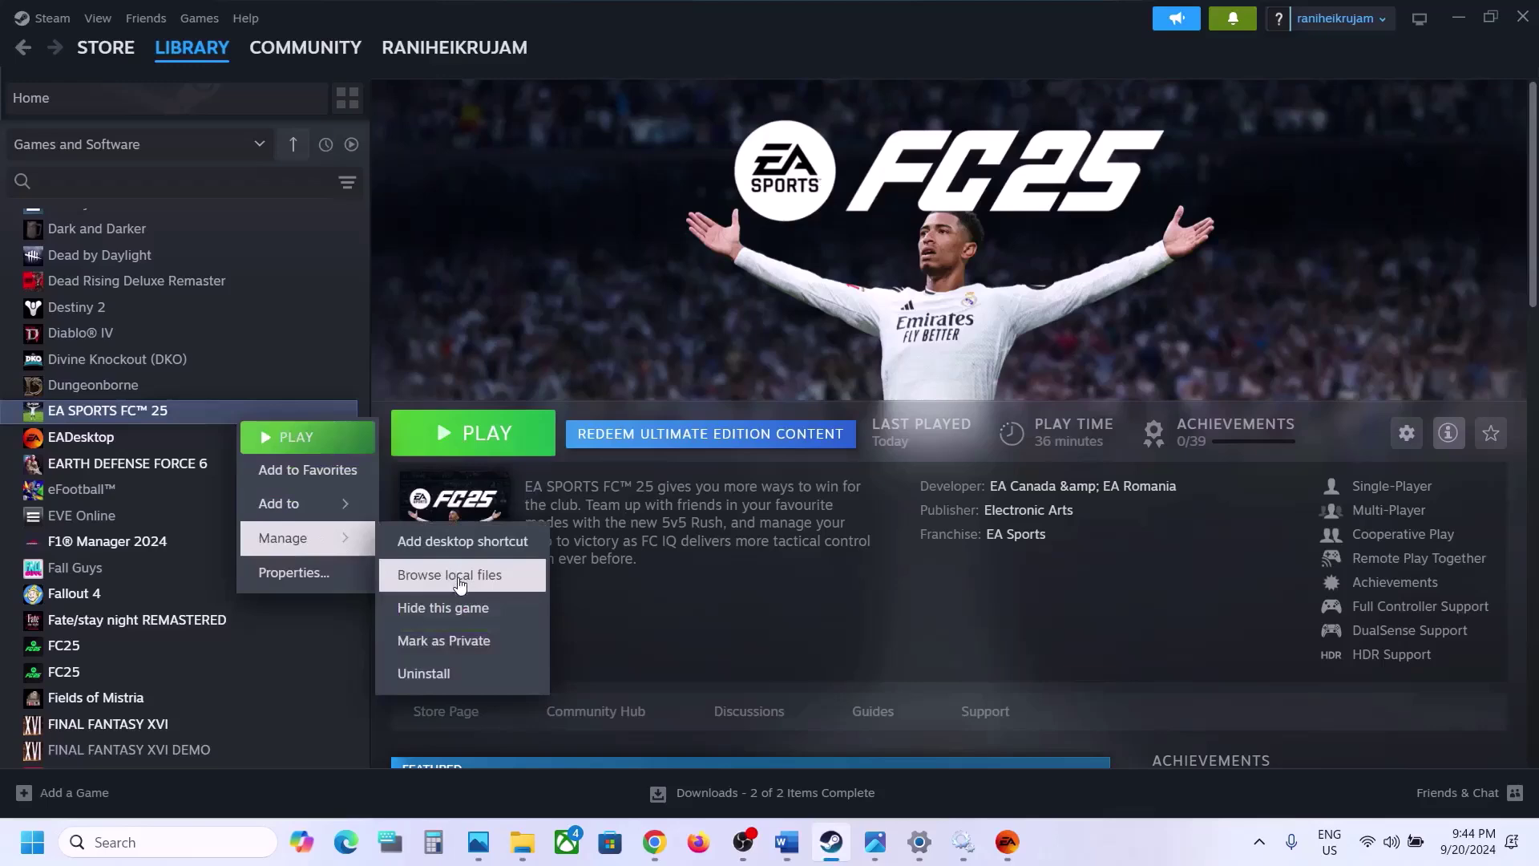
click(460, 585)
Set the FC25 application's compatibility properties to run the program as an administrator.
scroll(607, 540, down, 3)
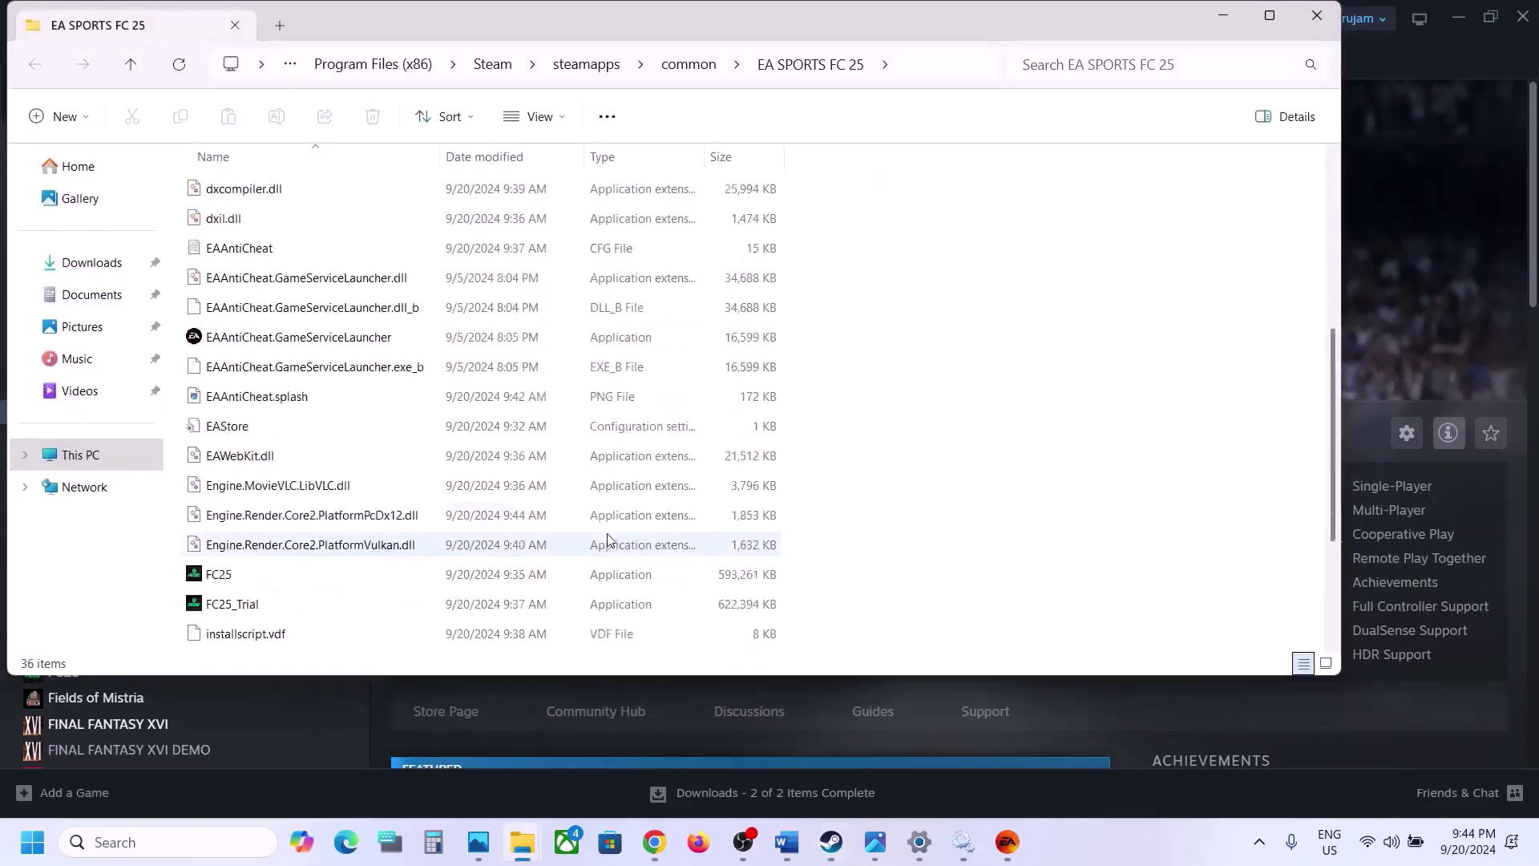
scroll(607, 539, down, 3)
click(248, 321)
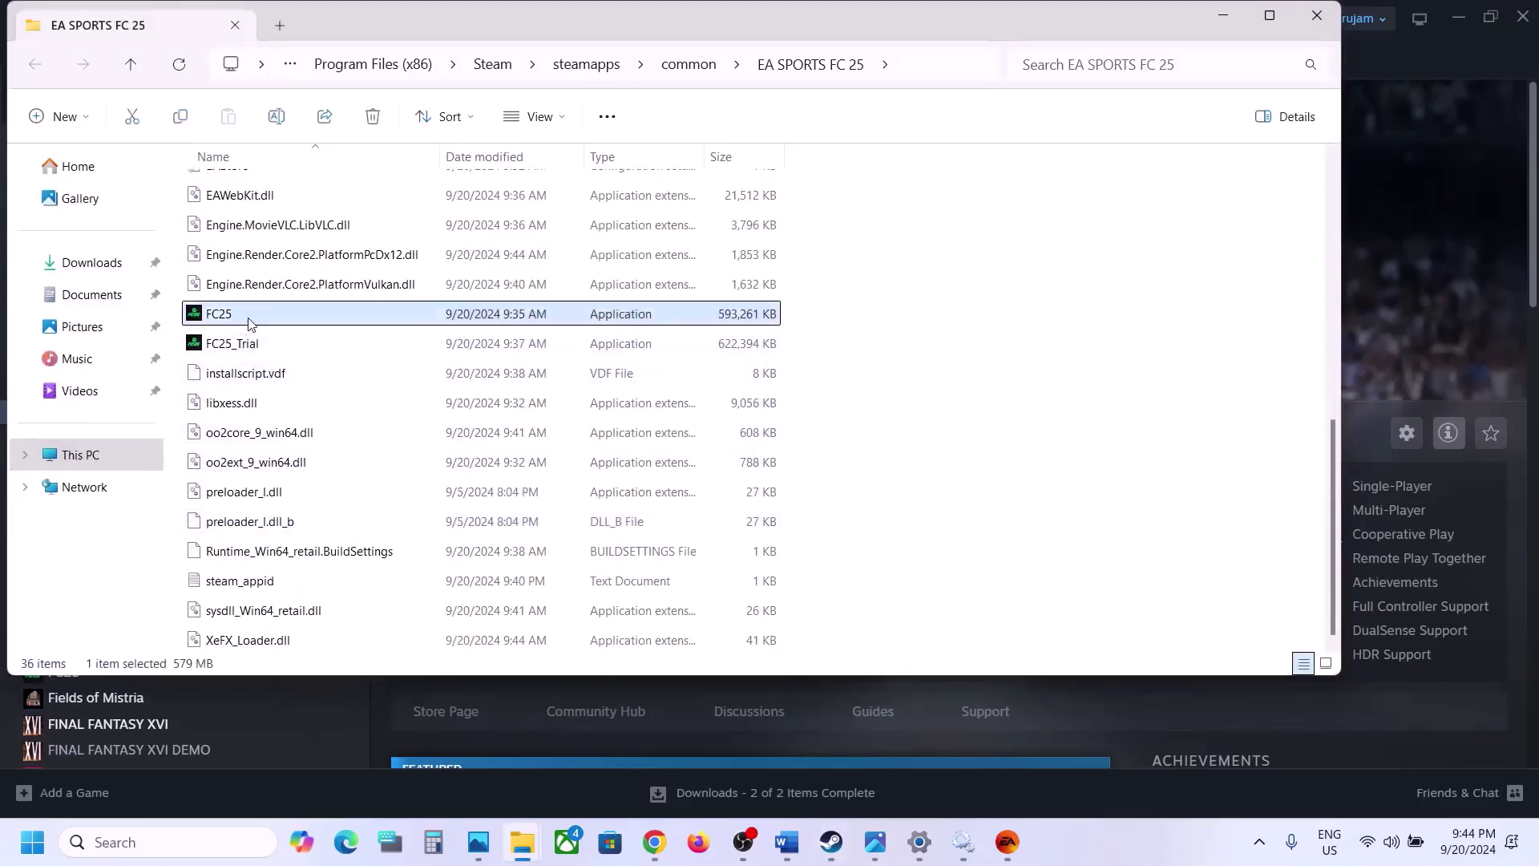
right_click(248, 320)
click(333, 525)
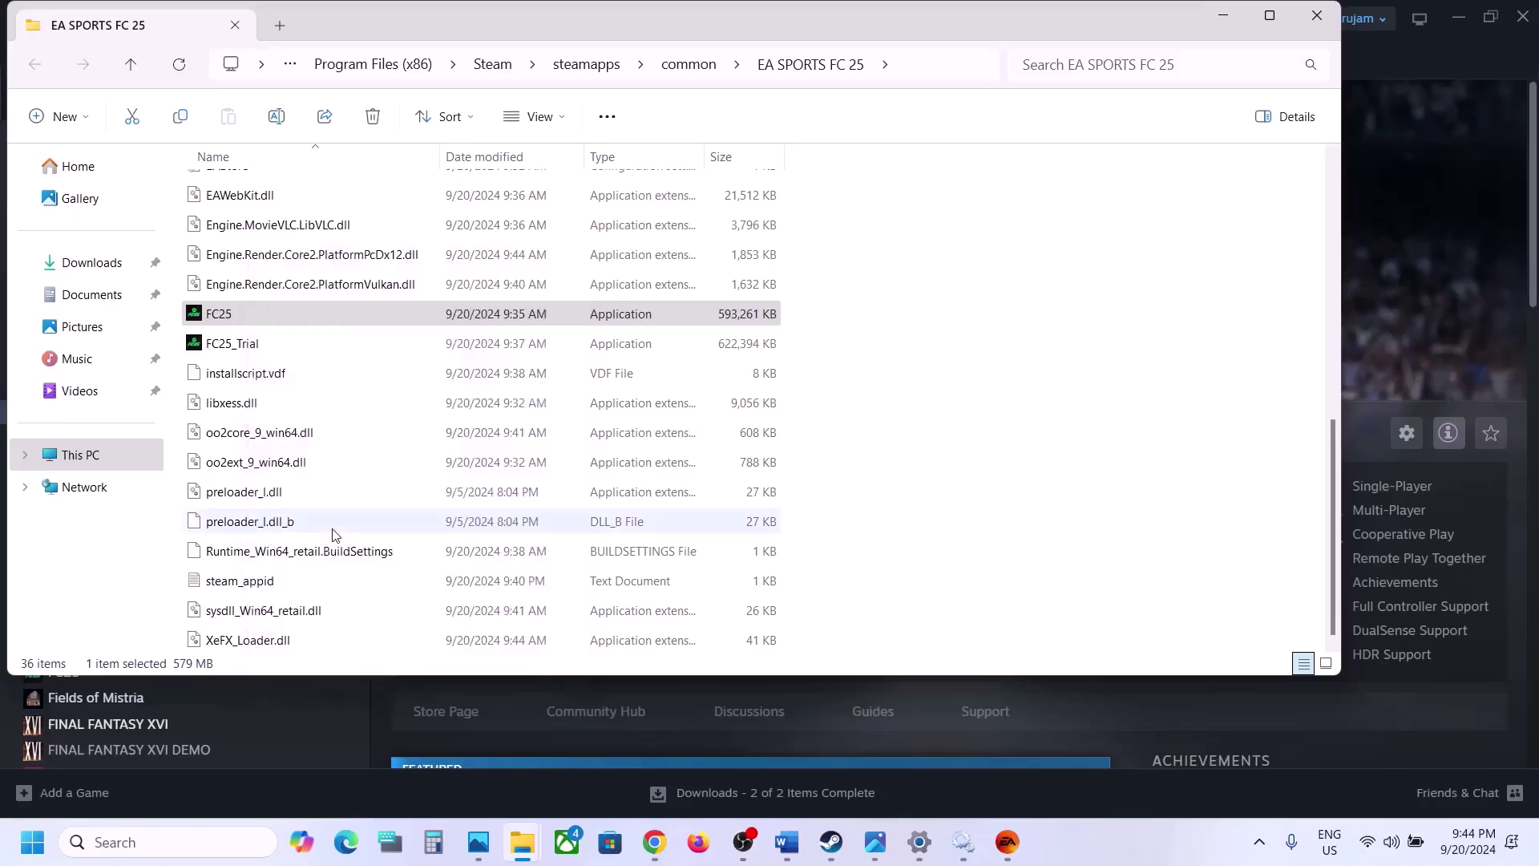
click(438, 317)
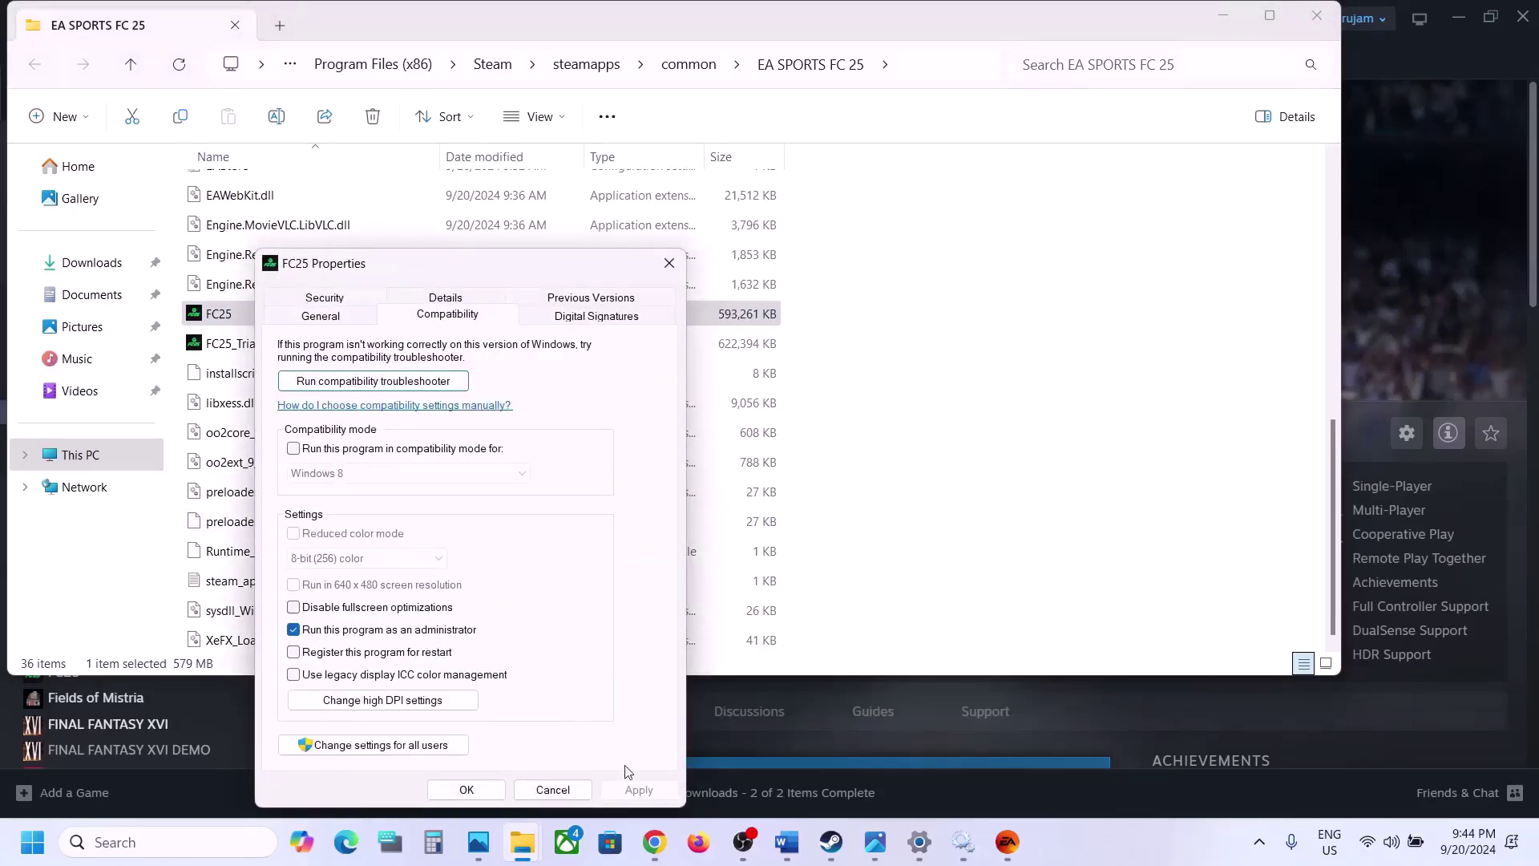
click(461, 789)
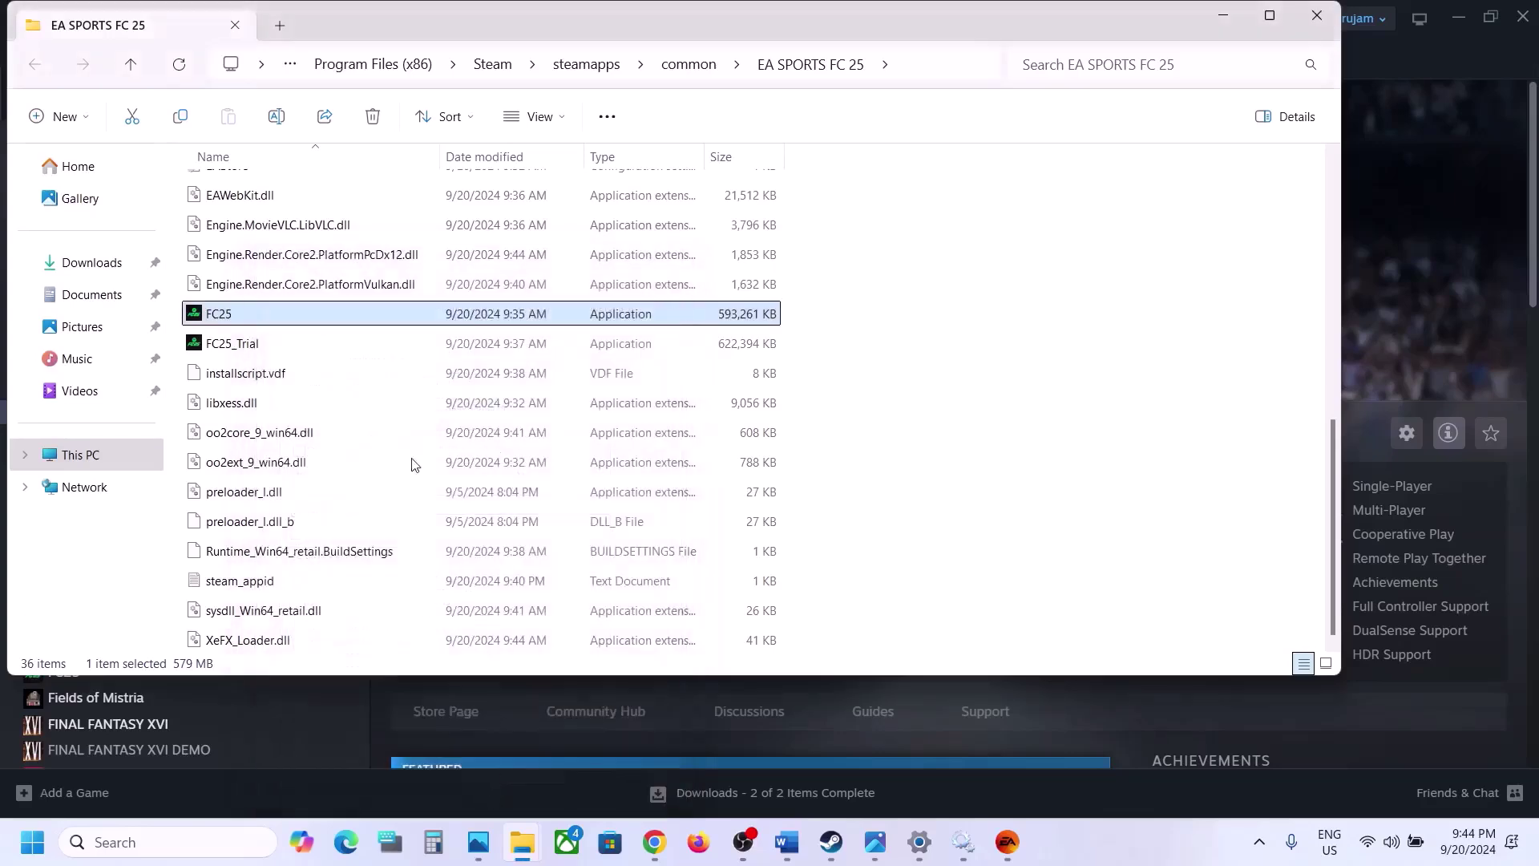
Set the FC25 application to run in compatibility mode for Windows 8 and apply the change.
right_click(241, 318)
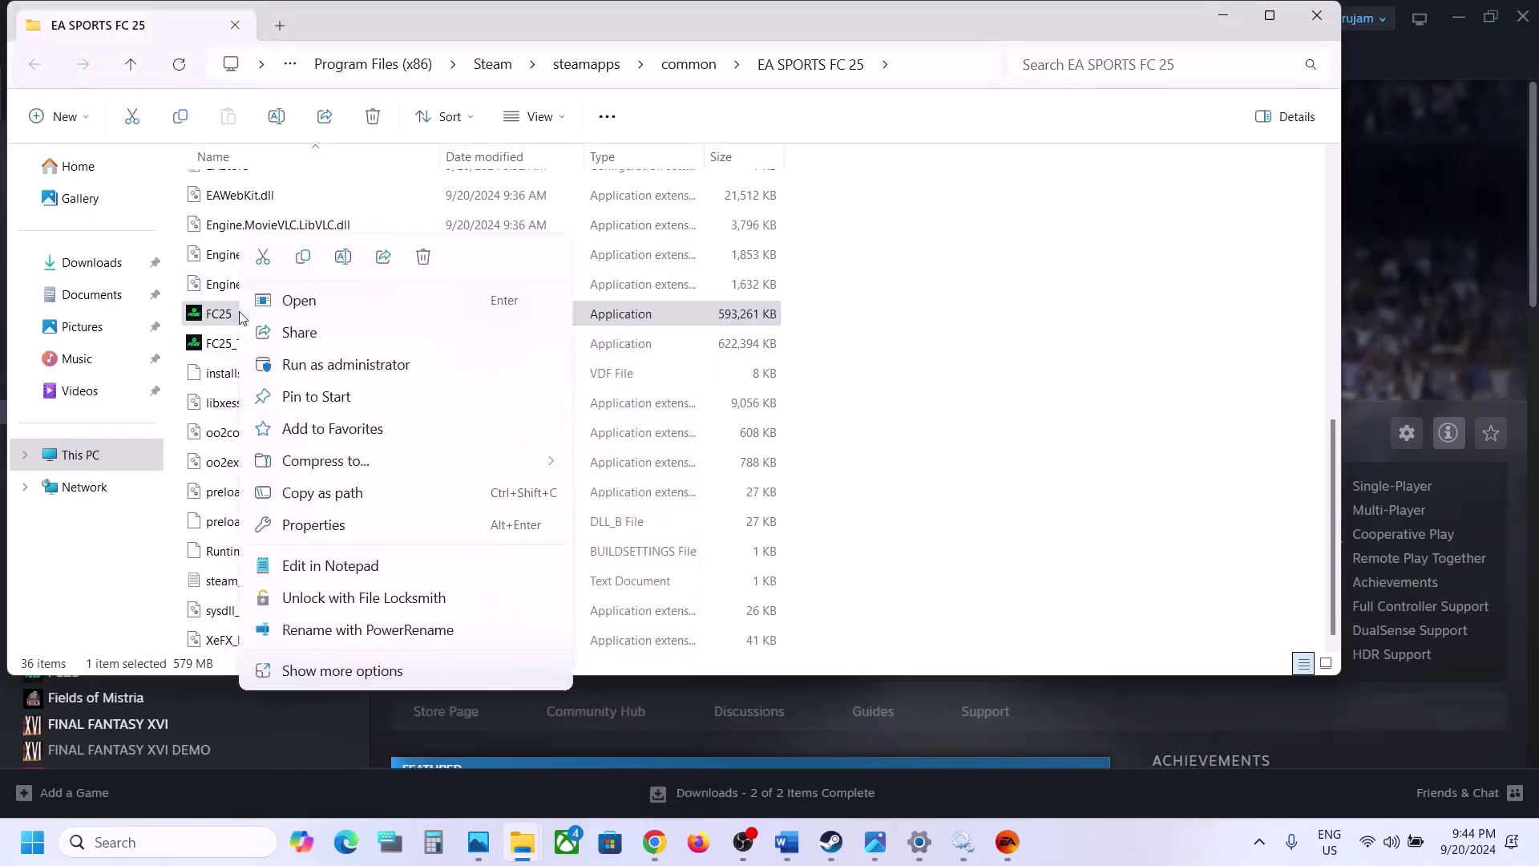
click(338, 525)
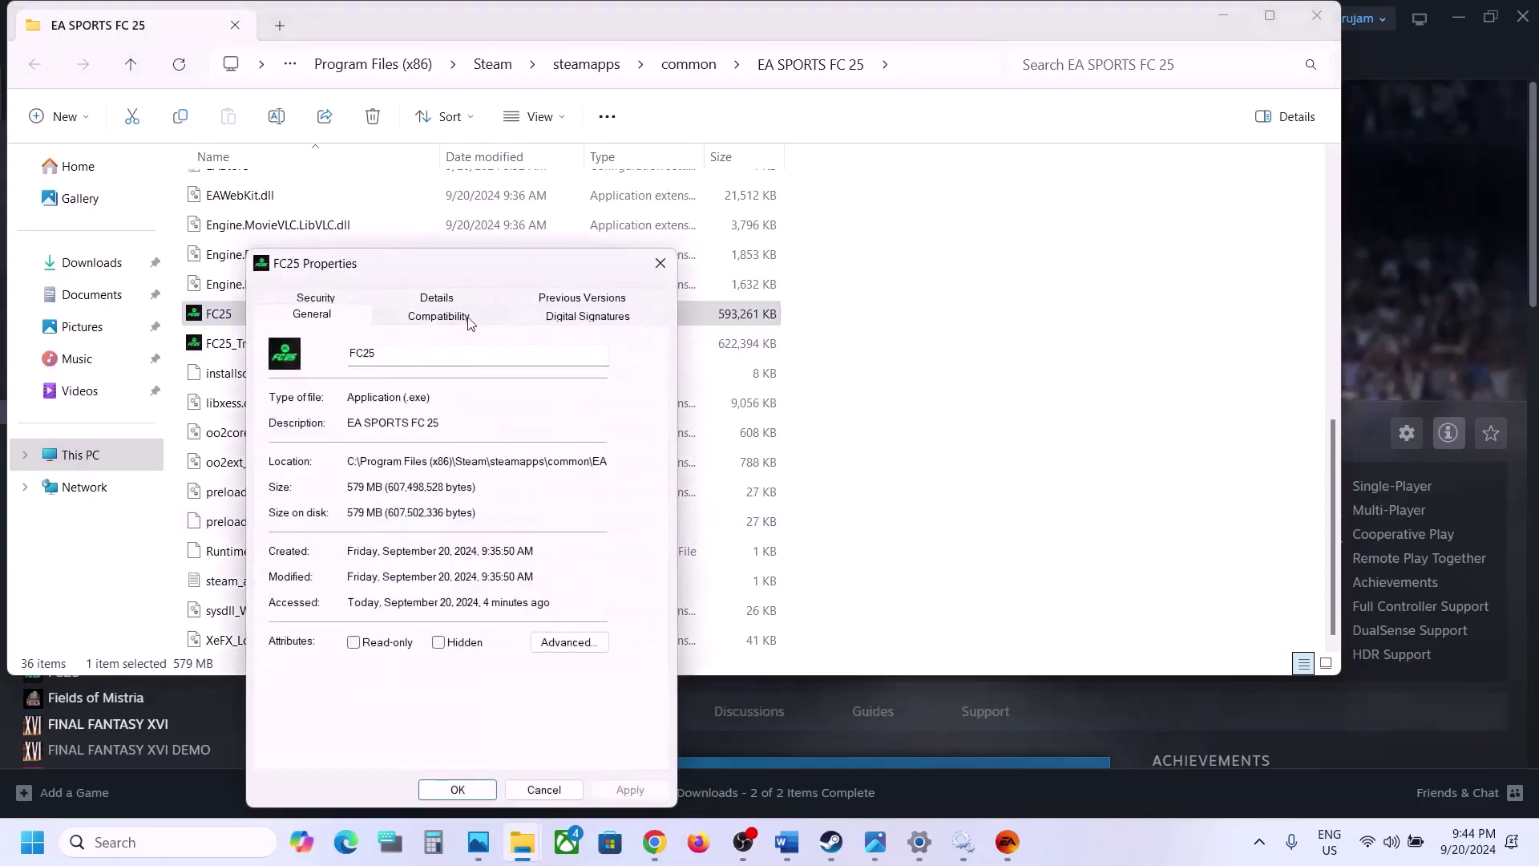
click(443, 319)
click(285, 448)
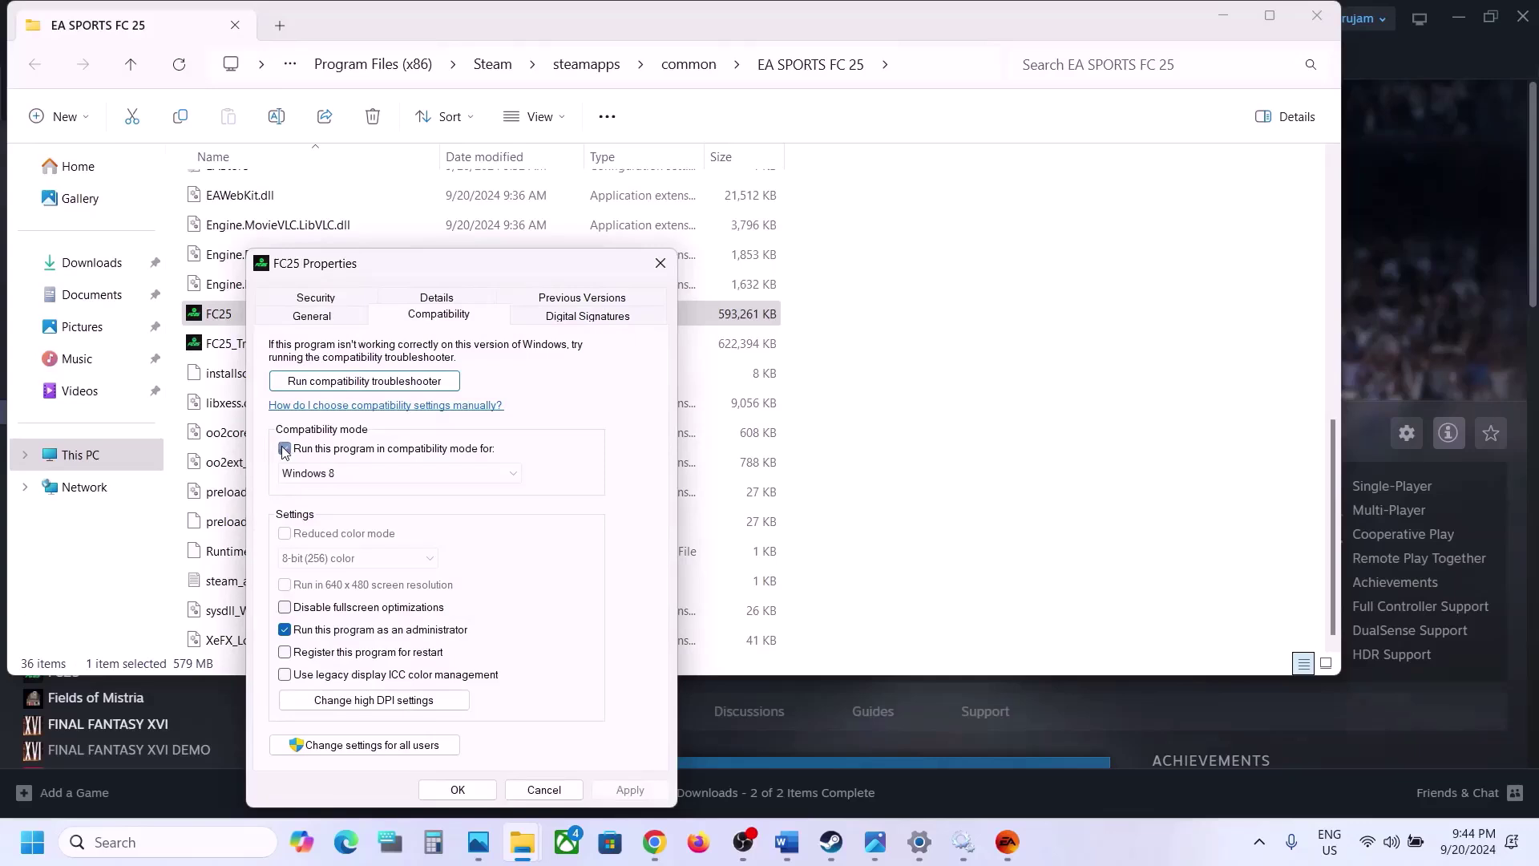
click(625, 793)
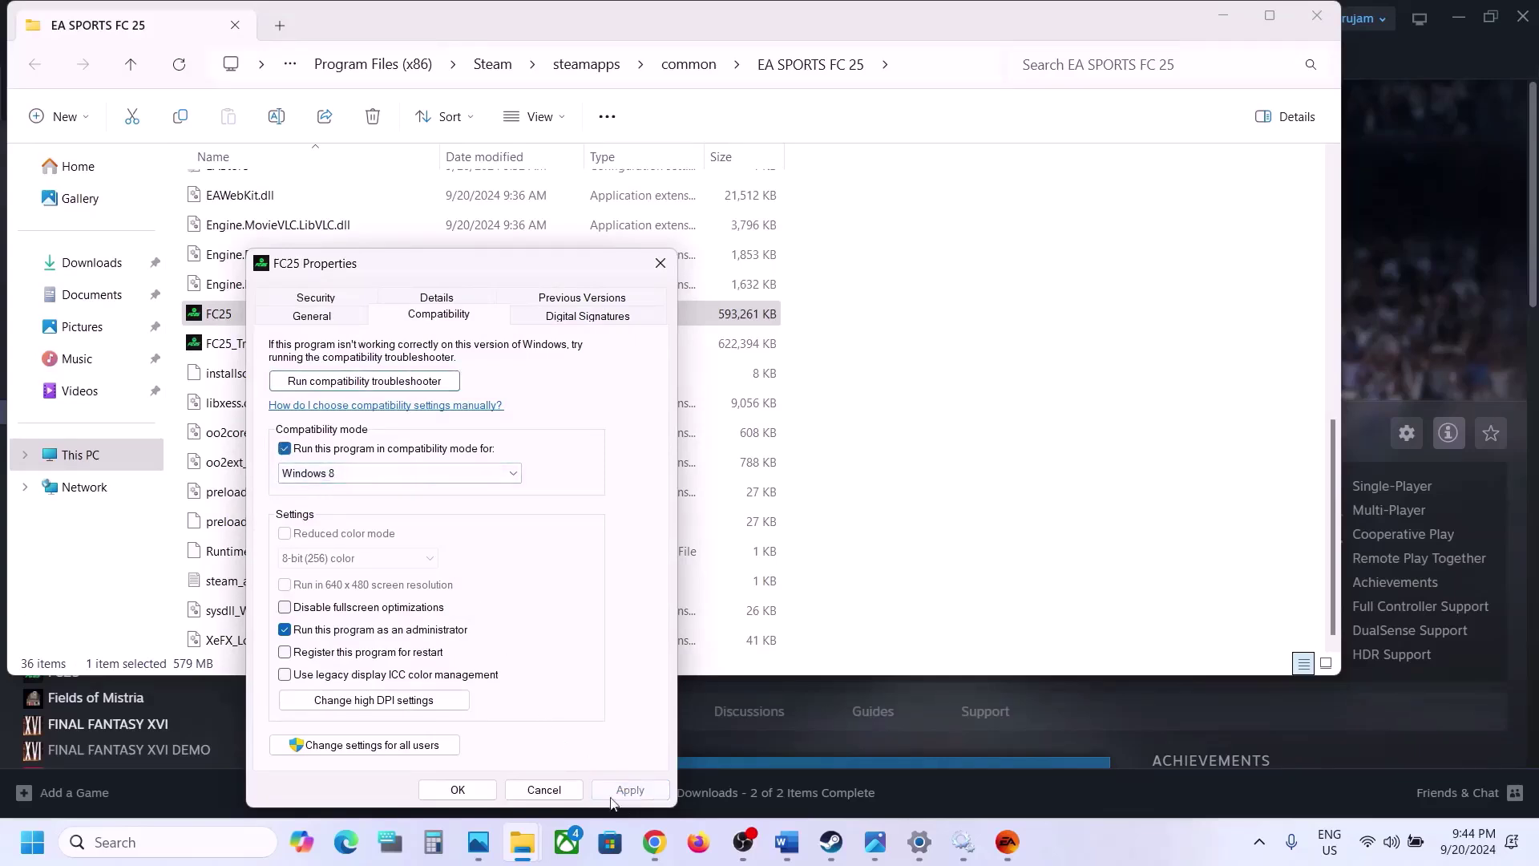
click(458, 790)
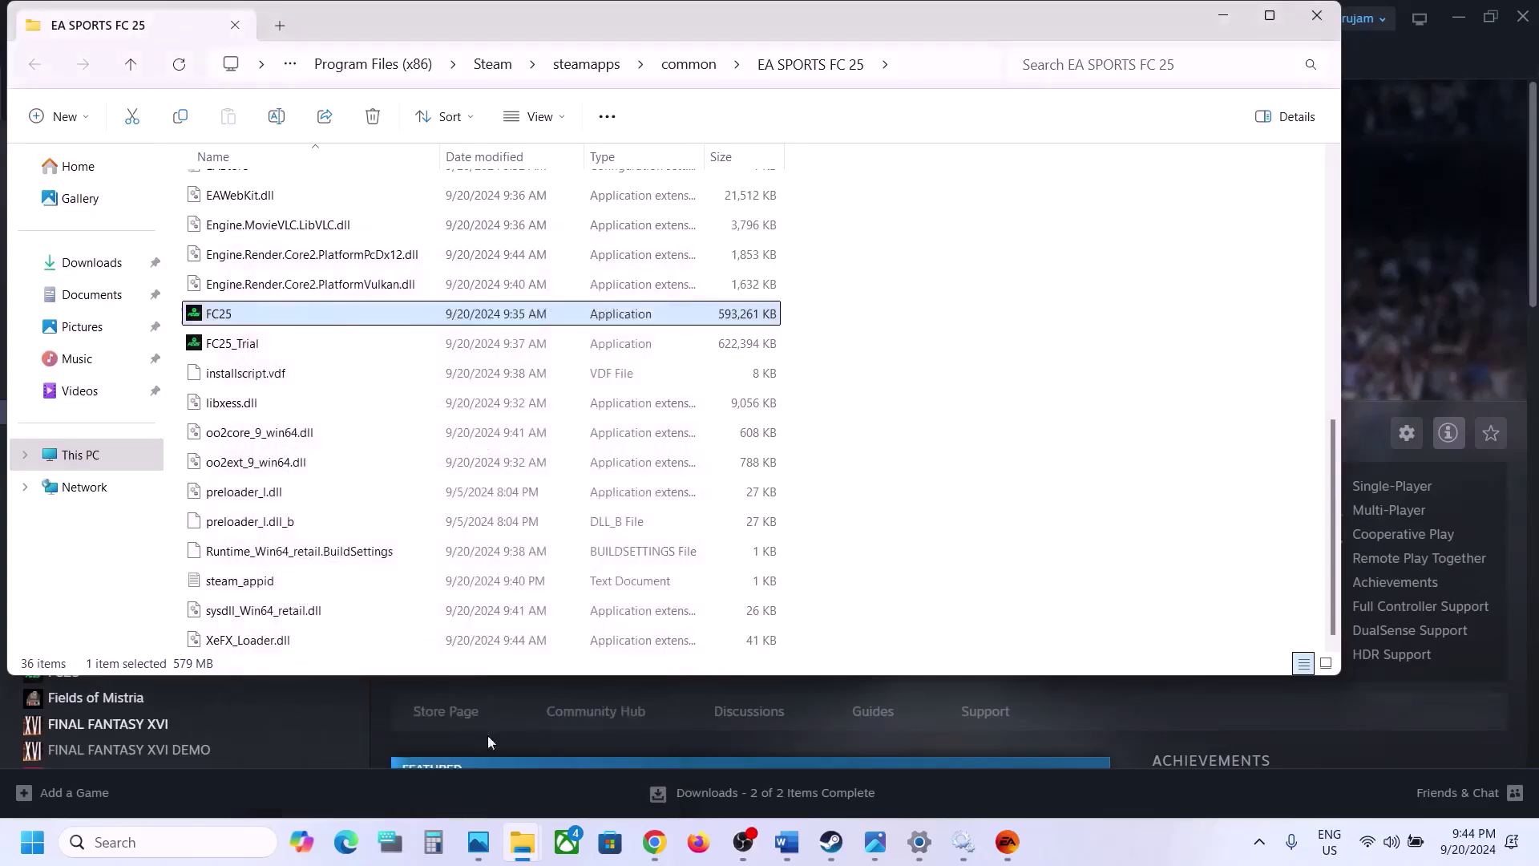
Disable fullscreen optimizations in the FC25 application's compatibility properties and apply the change.
right_click(262, 317)
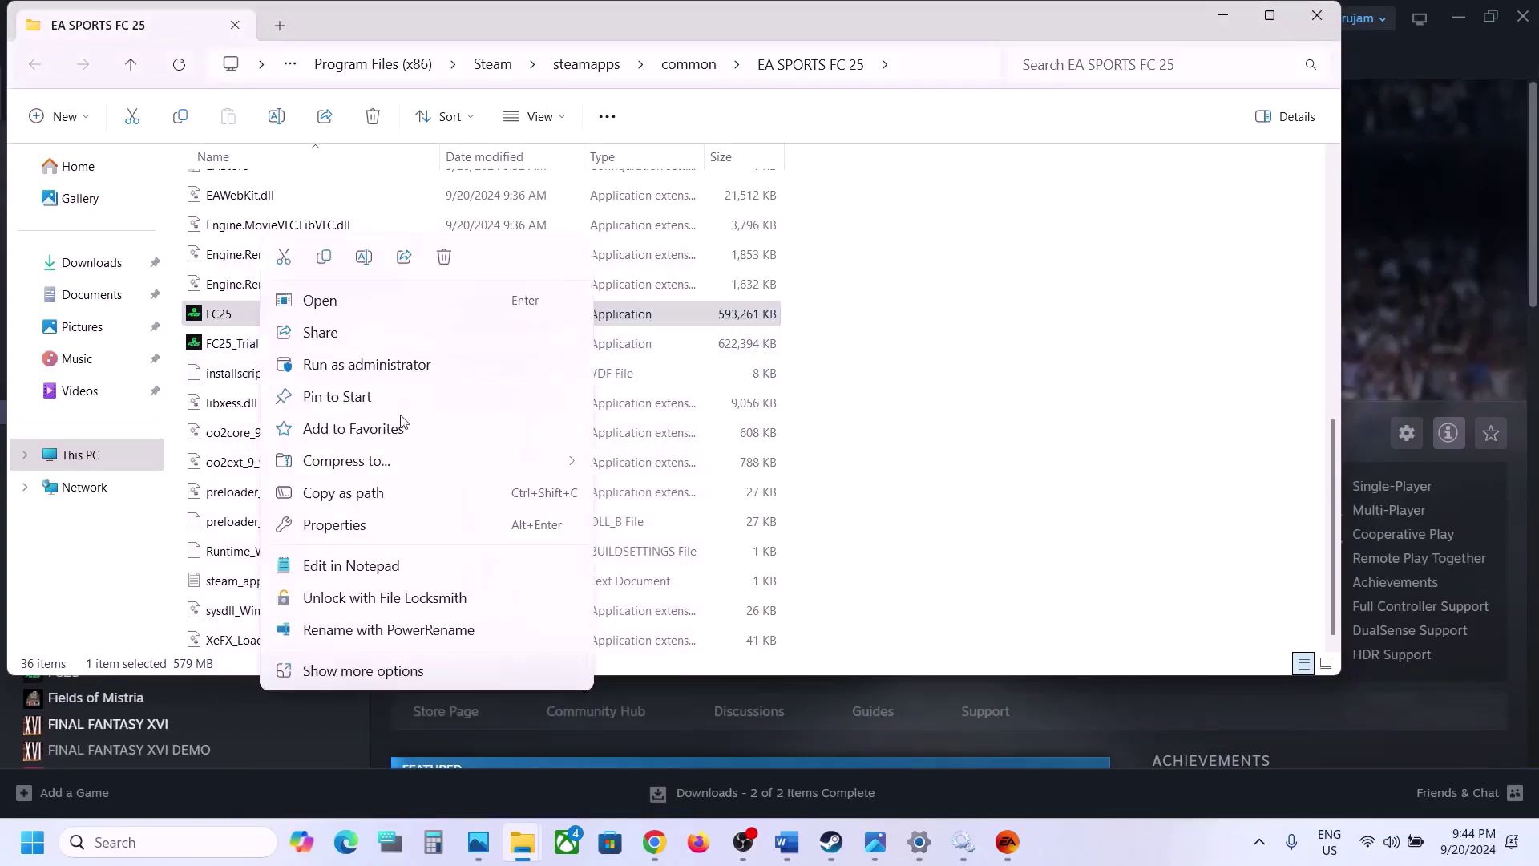
click(372, 524)
click(420, 315)
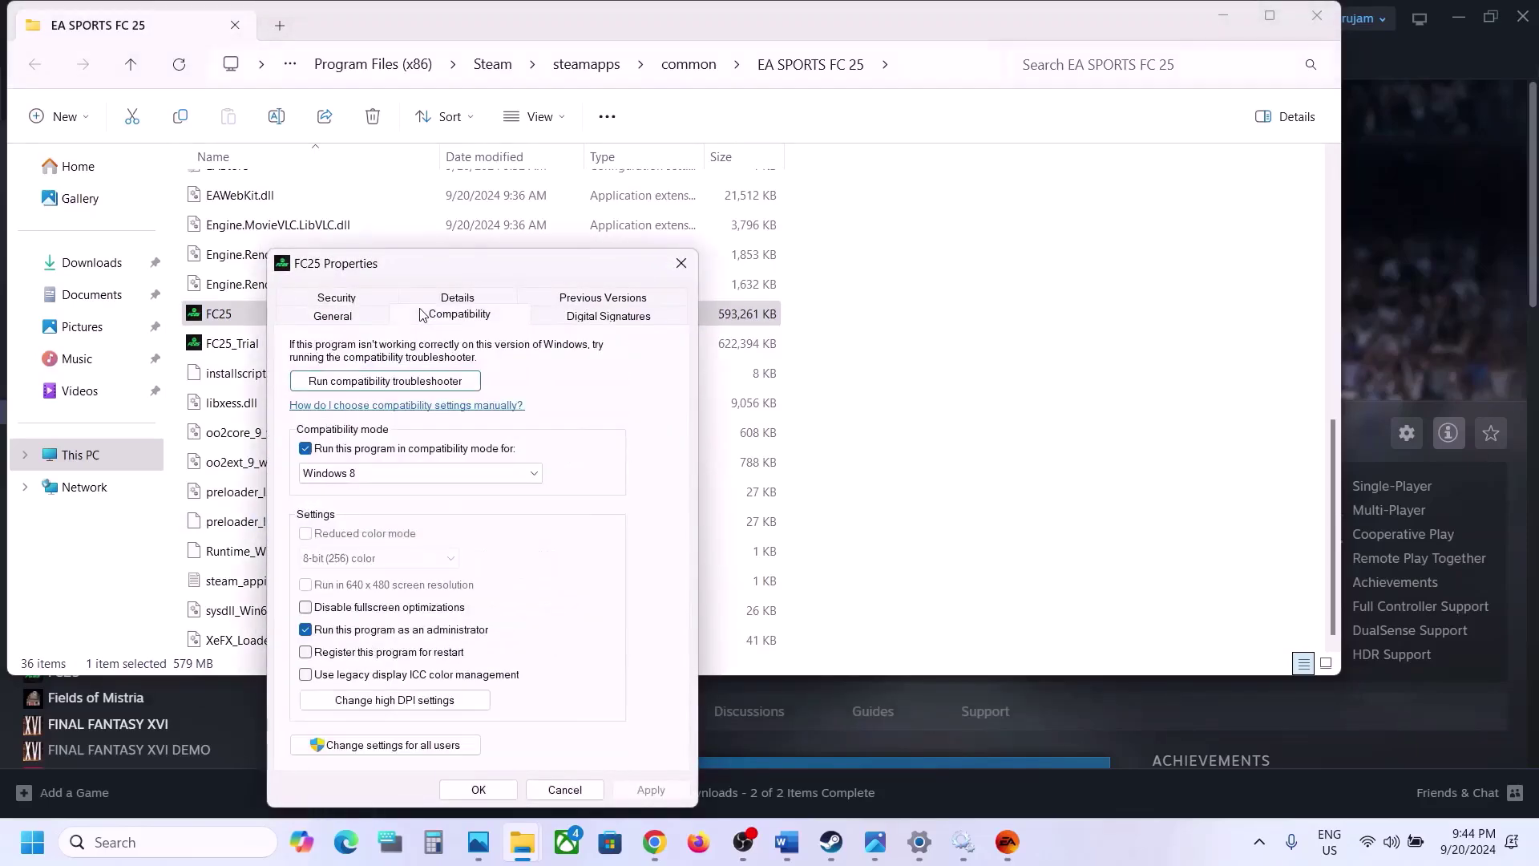
click(304, 609)
click(650, 790)
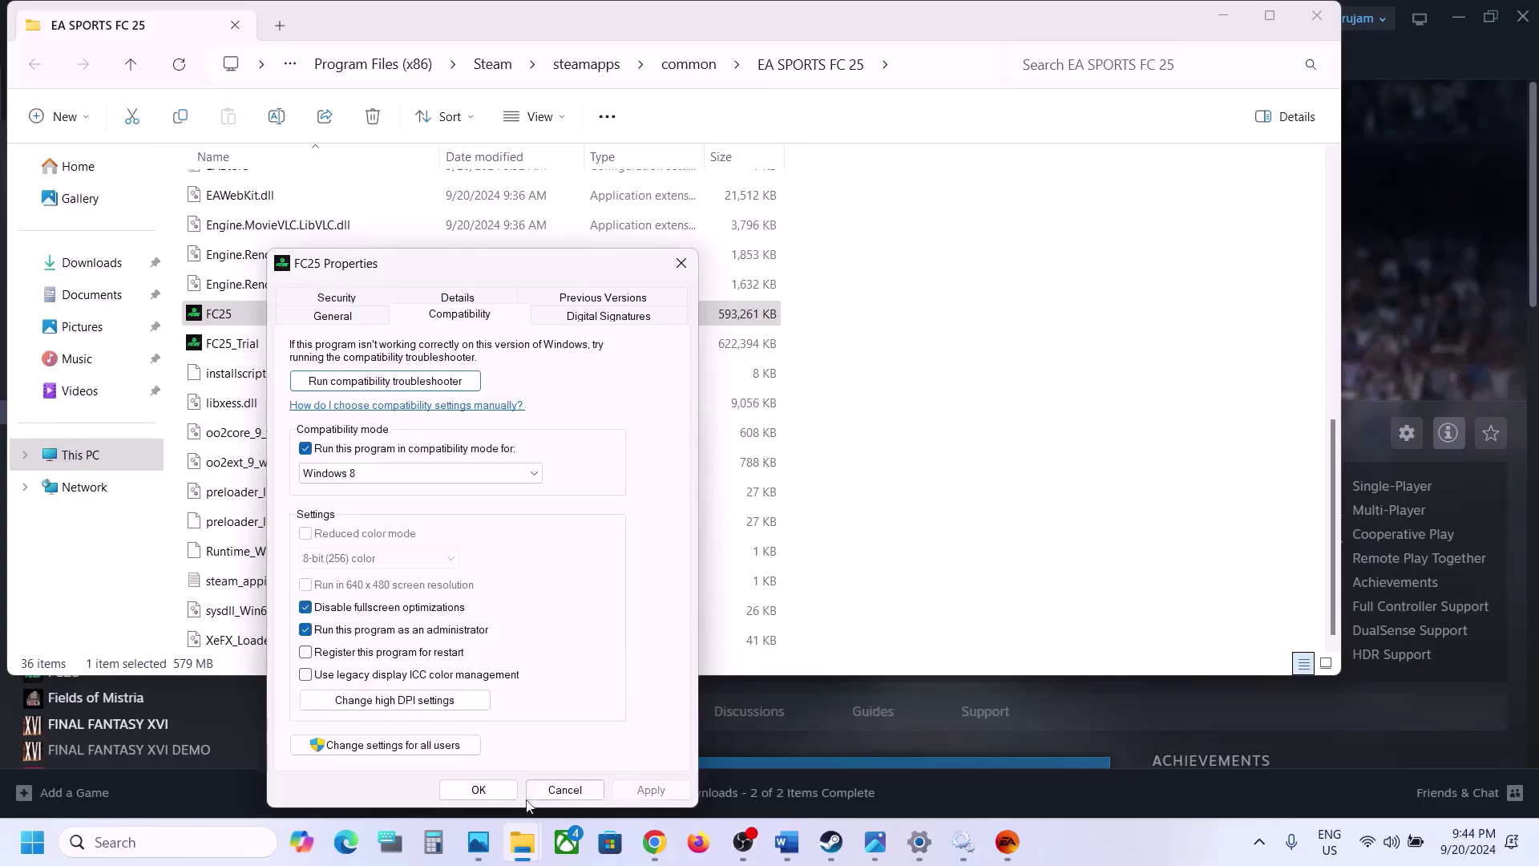
click(479, 790)
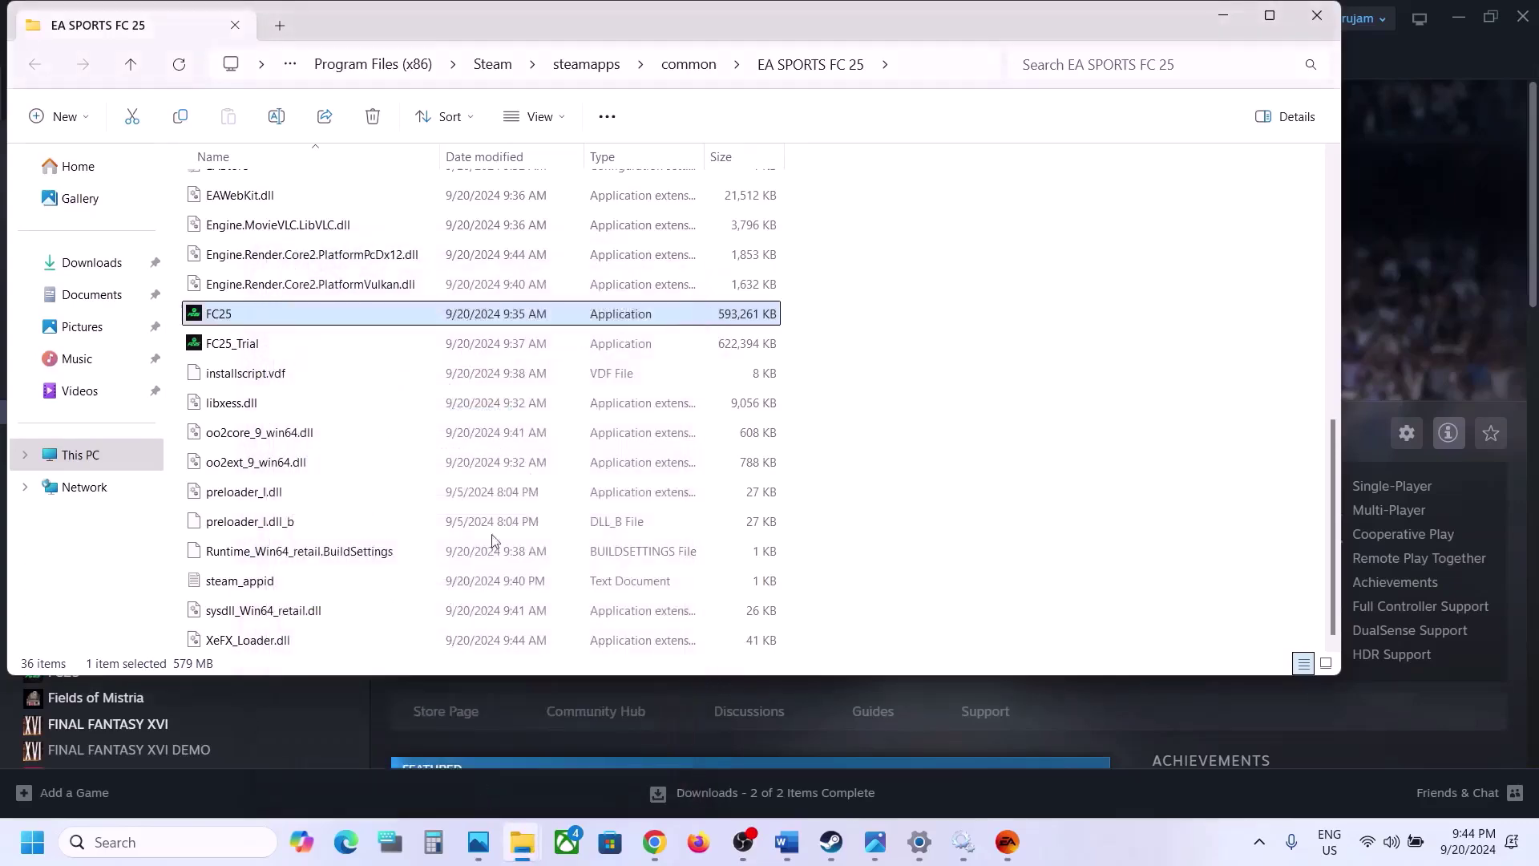
Turn off compatibility mode, Disable fullscreen optimizations and Run this program as an administrator in the FC25 application's properties.
right_click(242, 319)
click(372, 525)
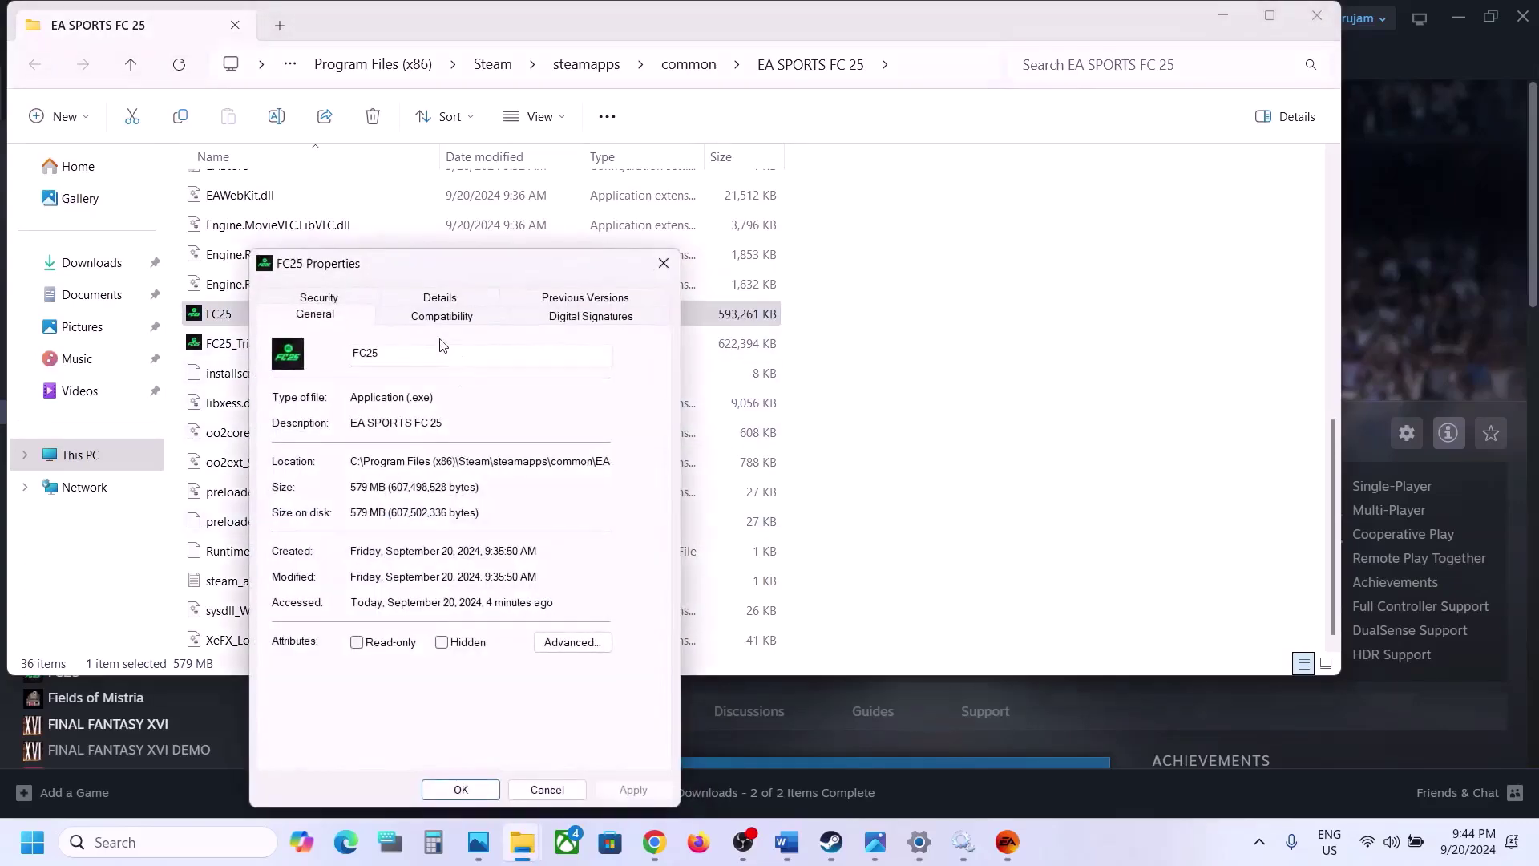
click(433, 317)
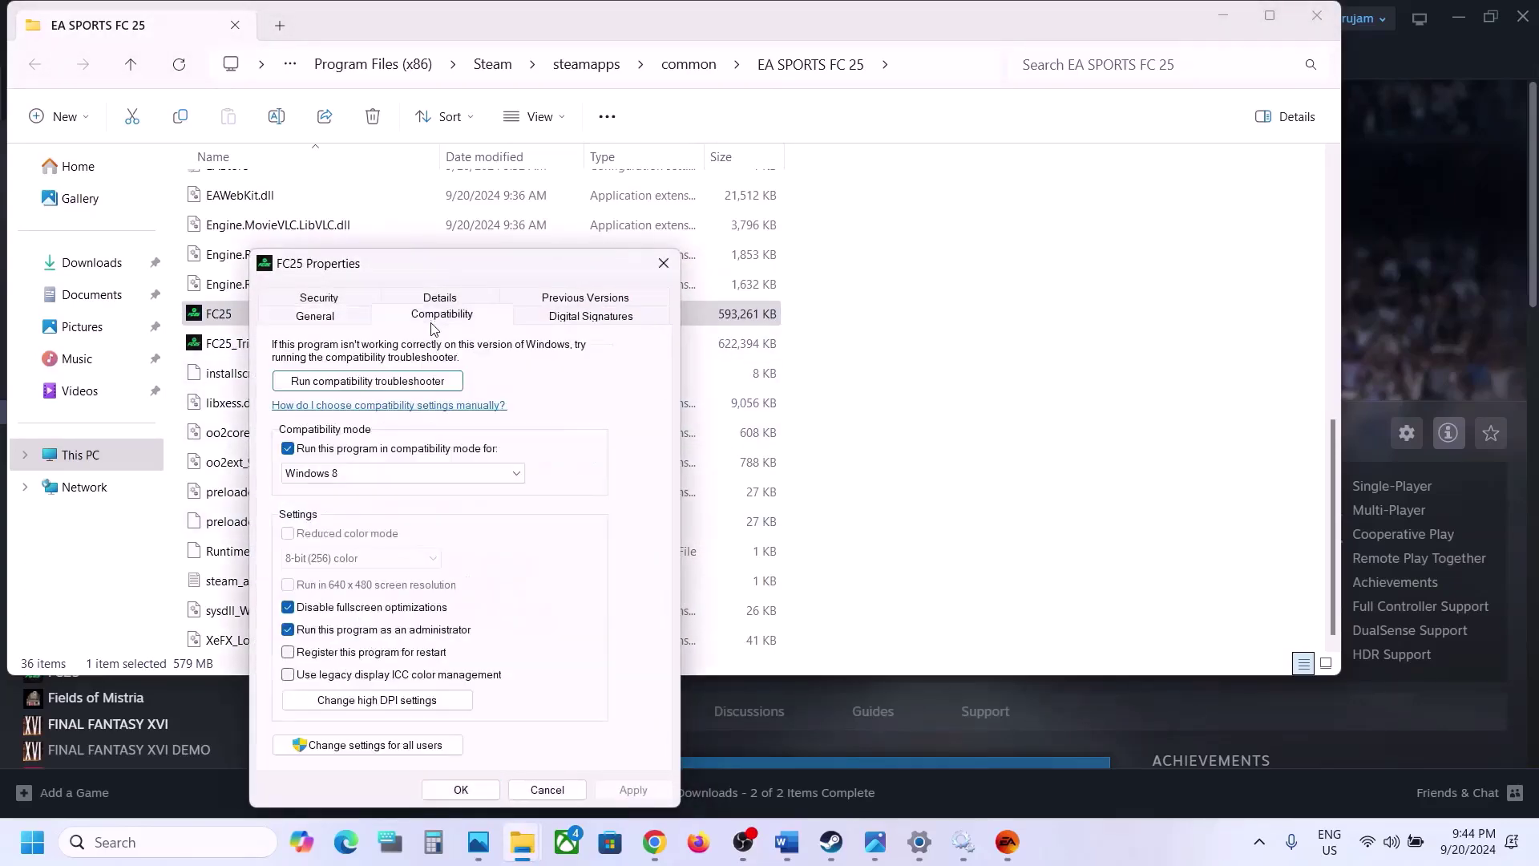
click(288, 448)
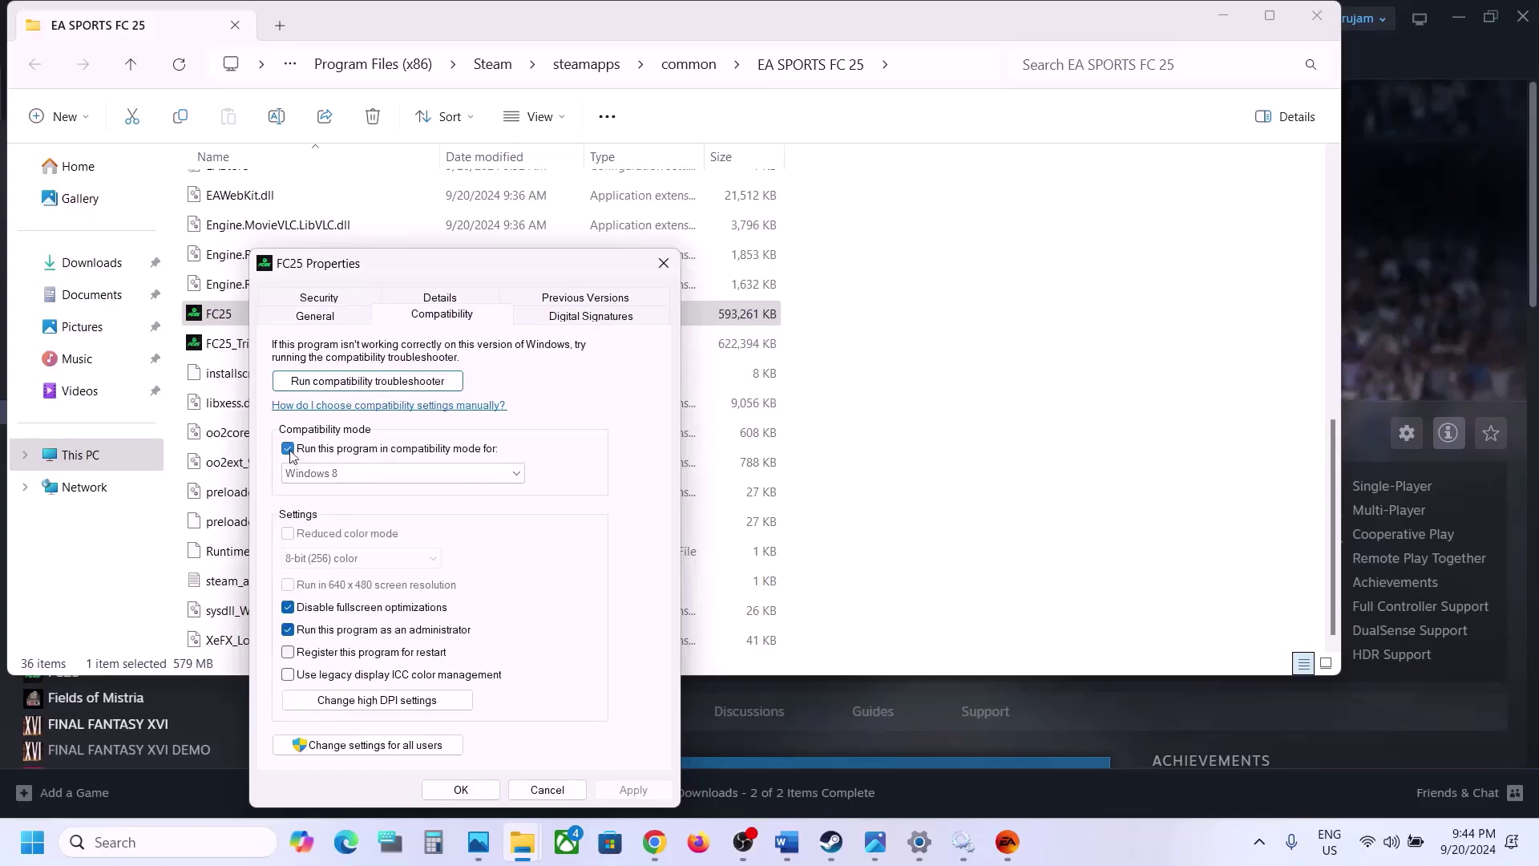
click(286, 608)
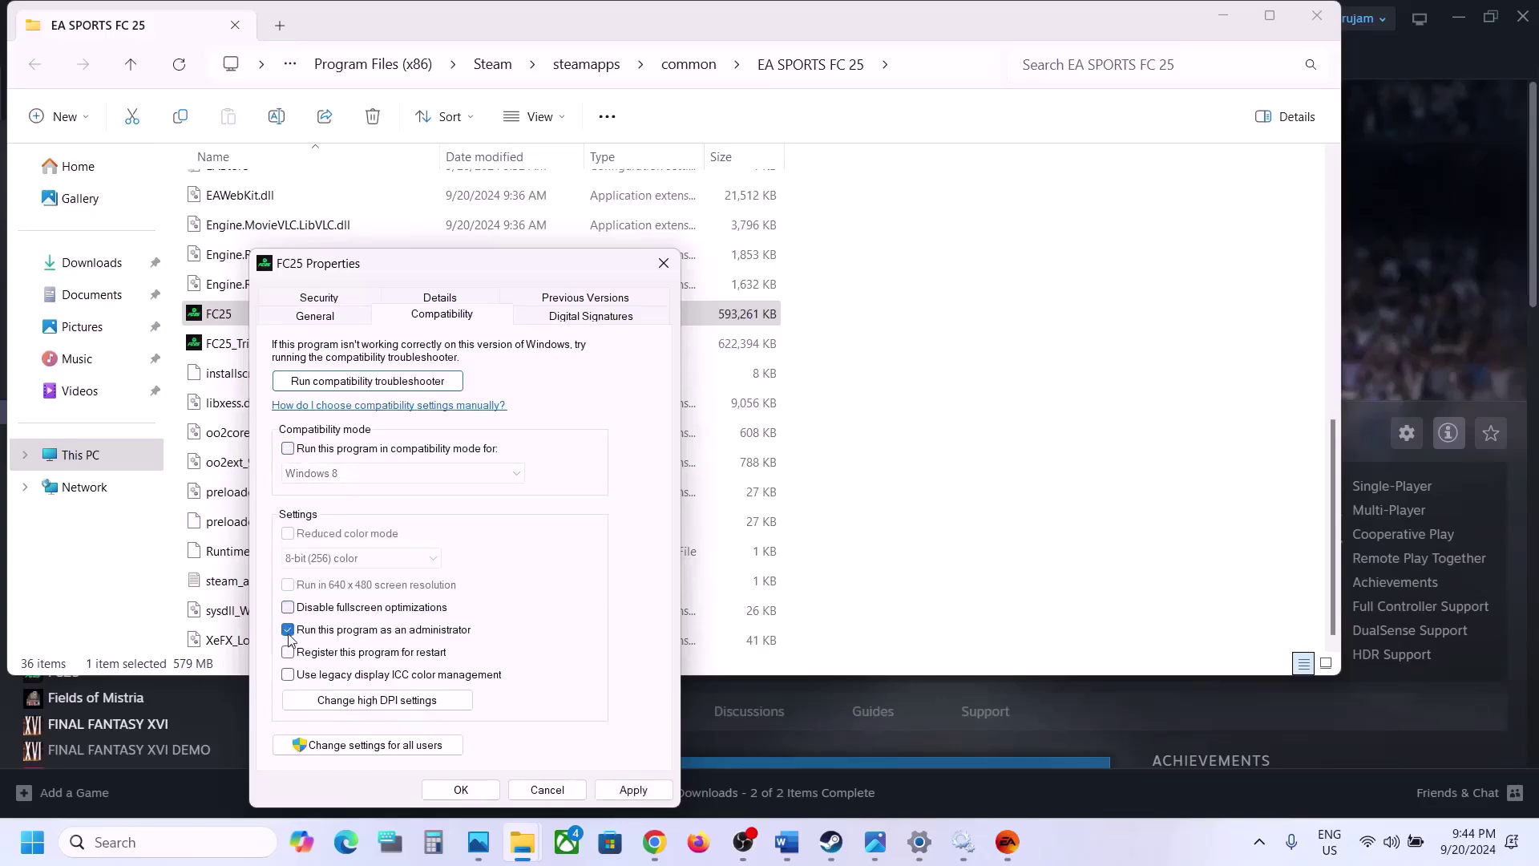
click(288, 629)
click(633, 789)
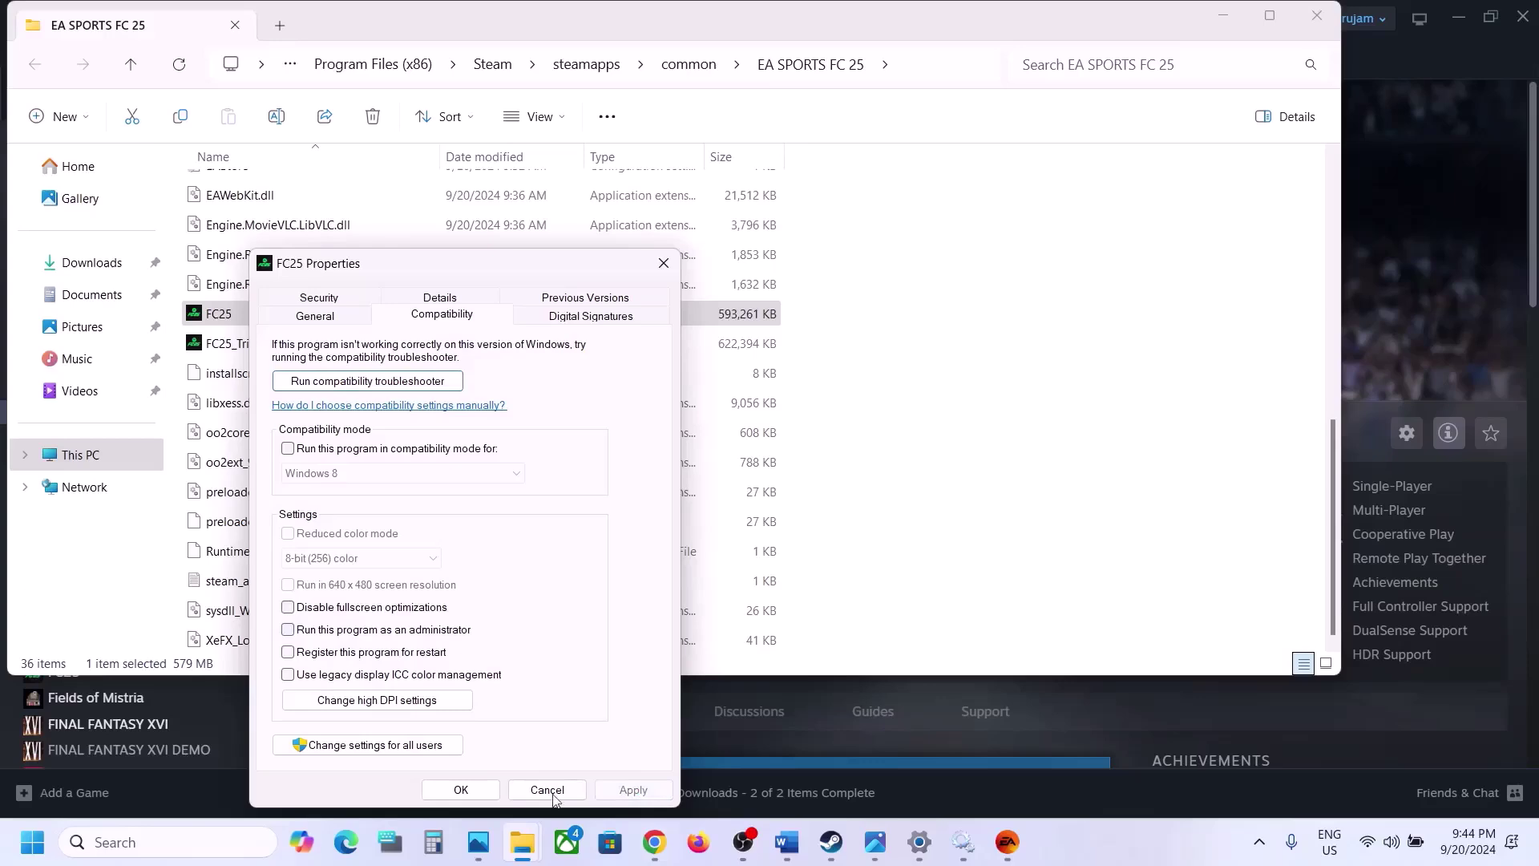
click(461, 791)
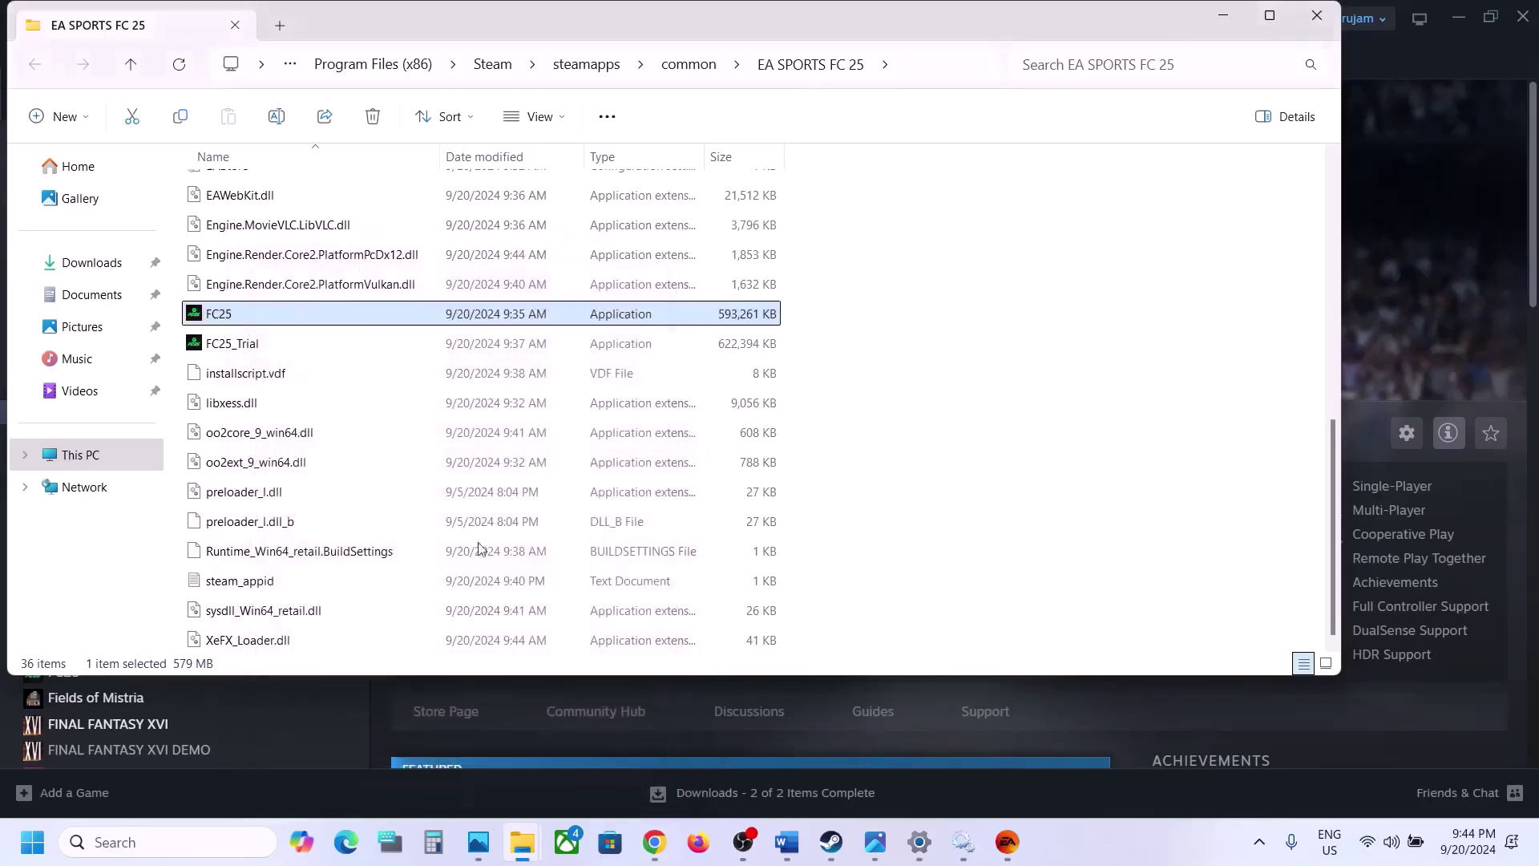
Override FC25's high DPI scaling behavior with scaling performed by Application, and apply the change.
right_click(278, 316)
click(384, 533)
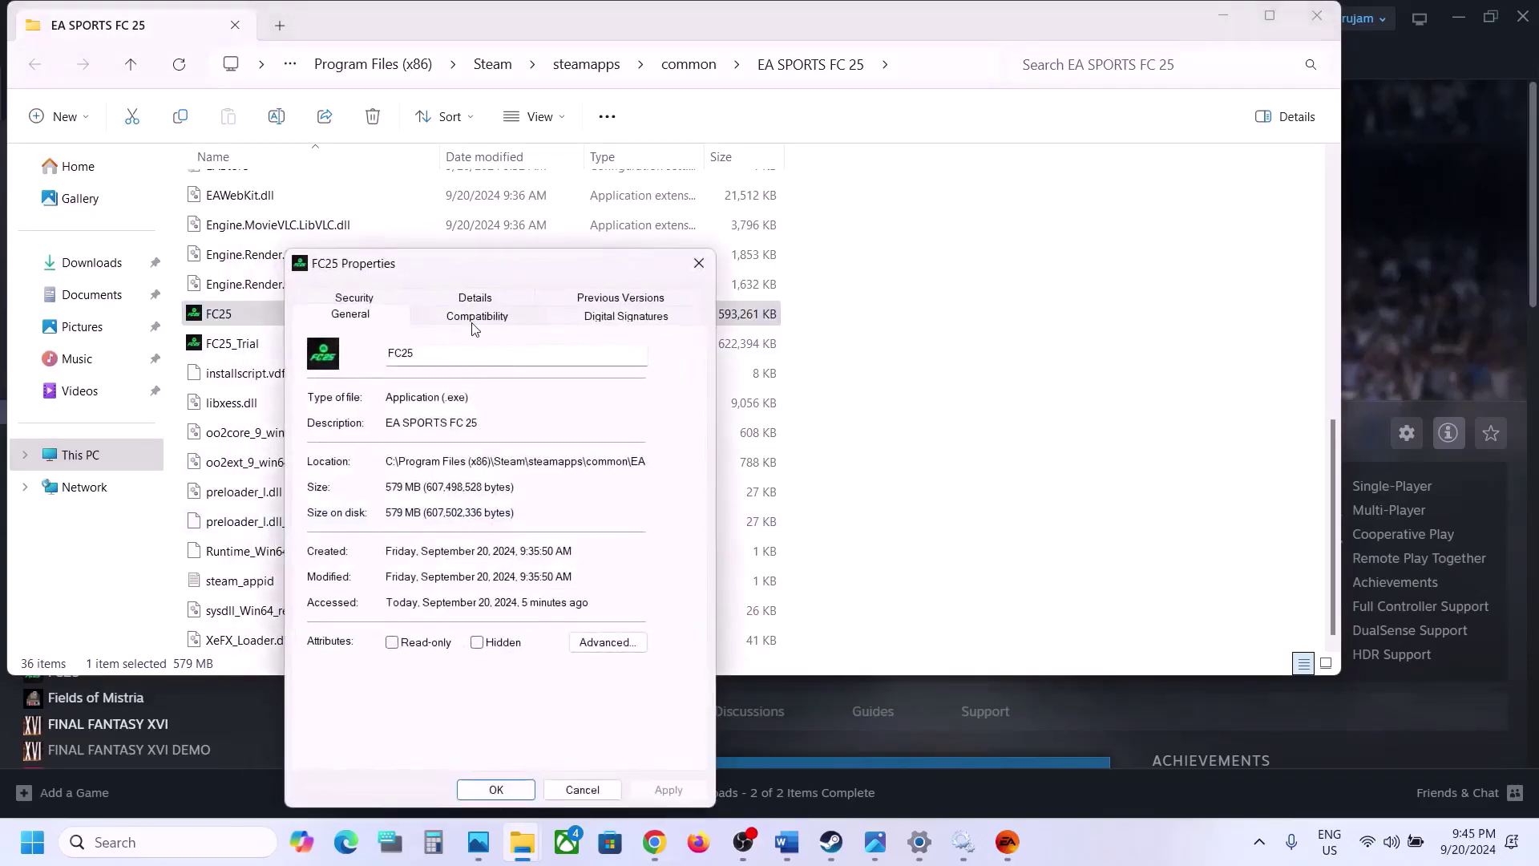
click(471, 320)
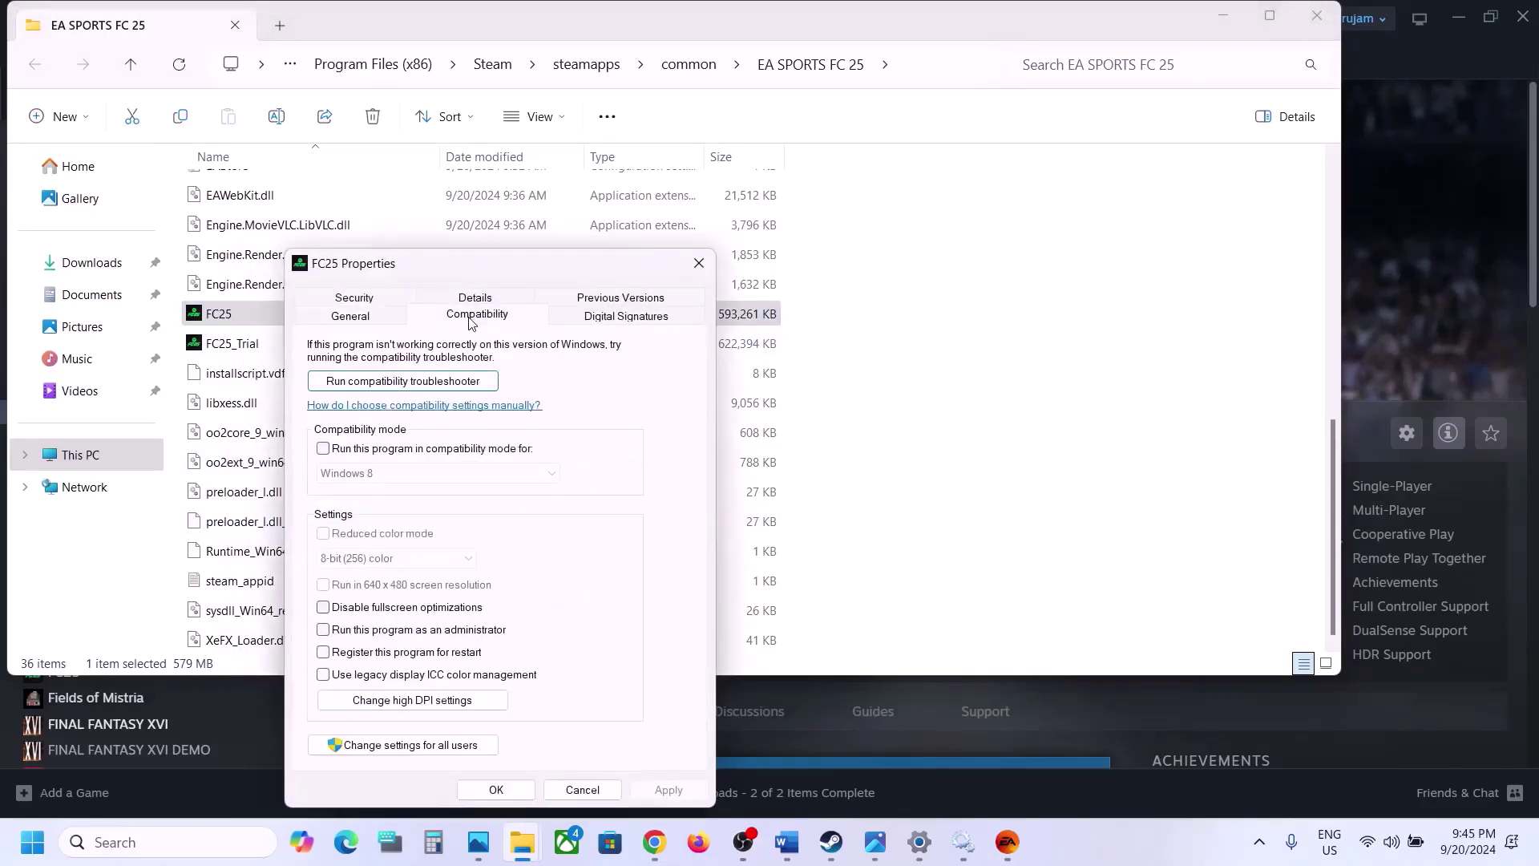
click(410, 700)
click(417, 650)
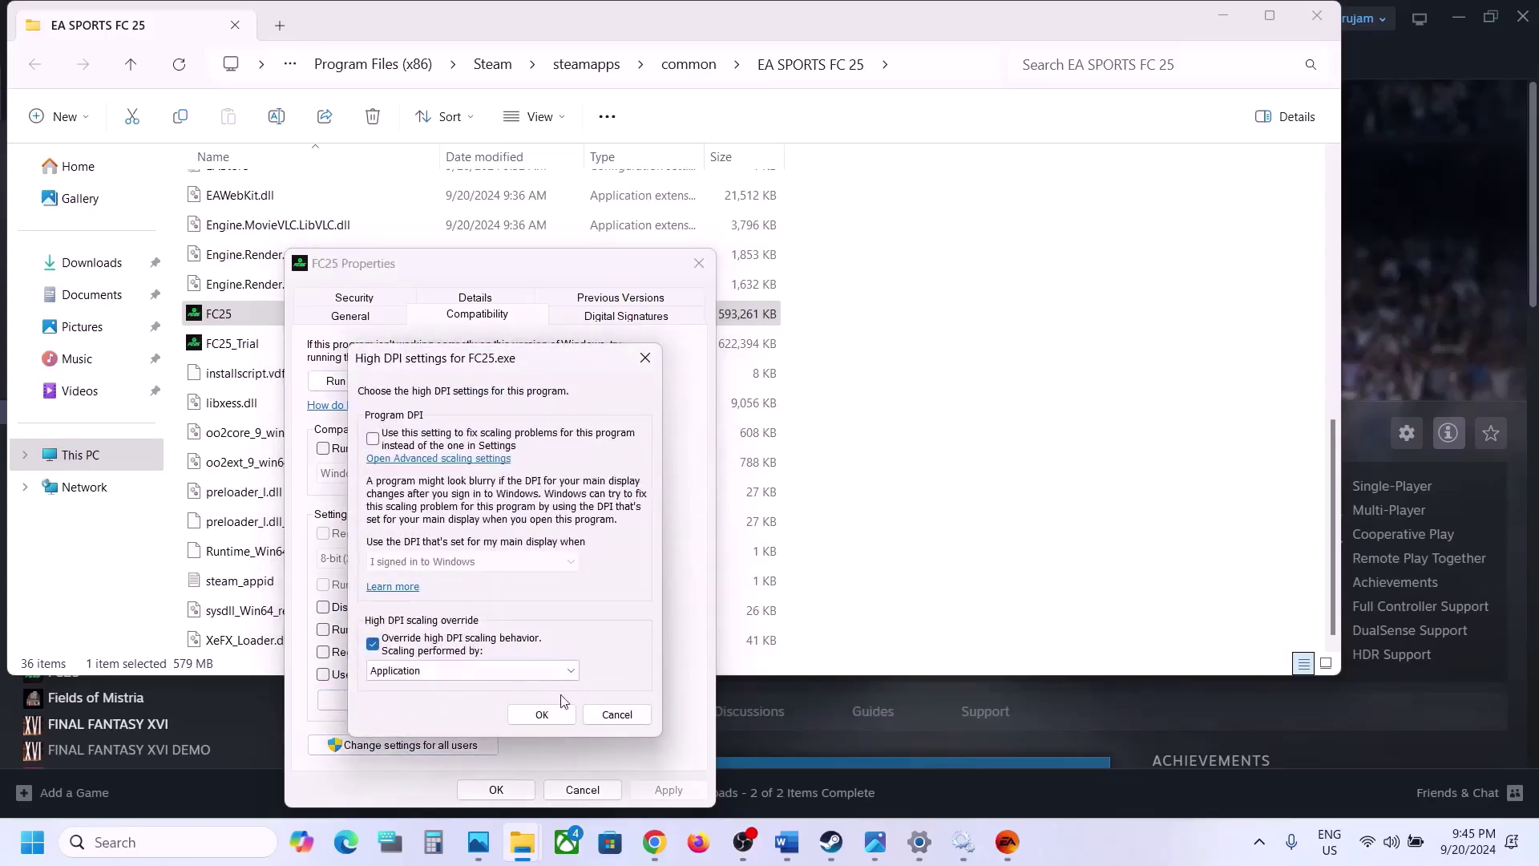
click(531, 711)
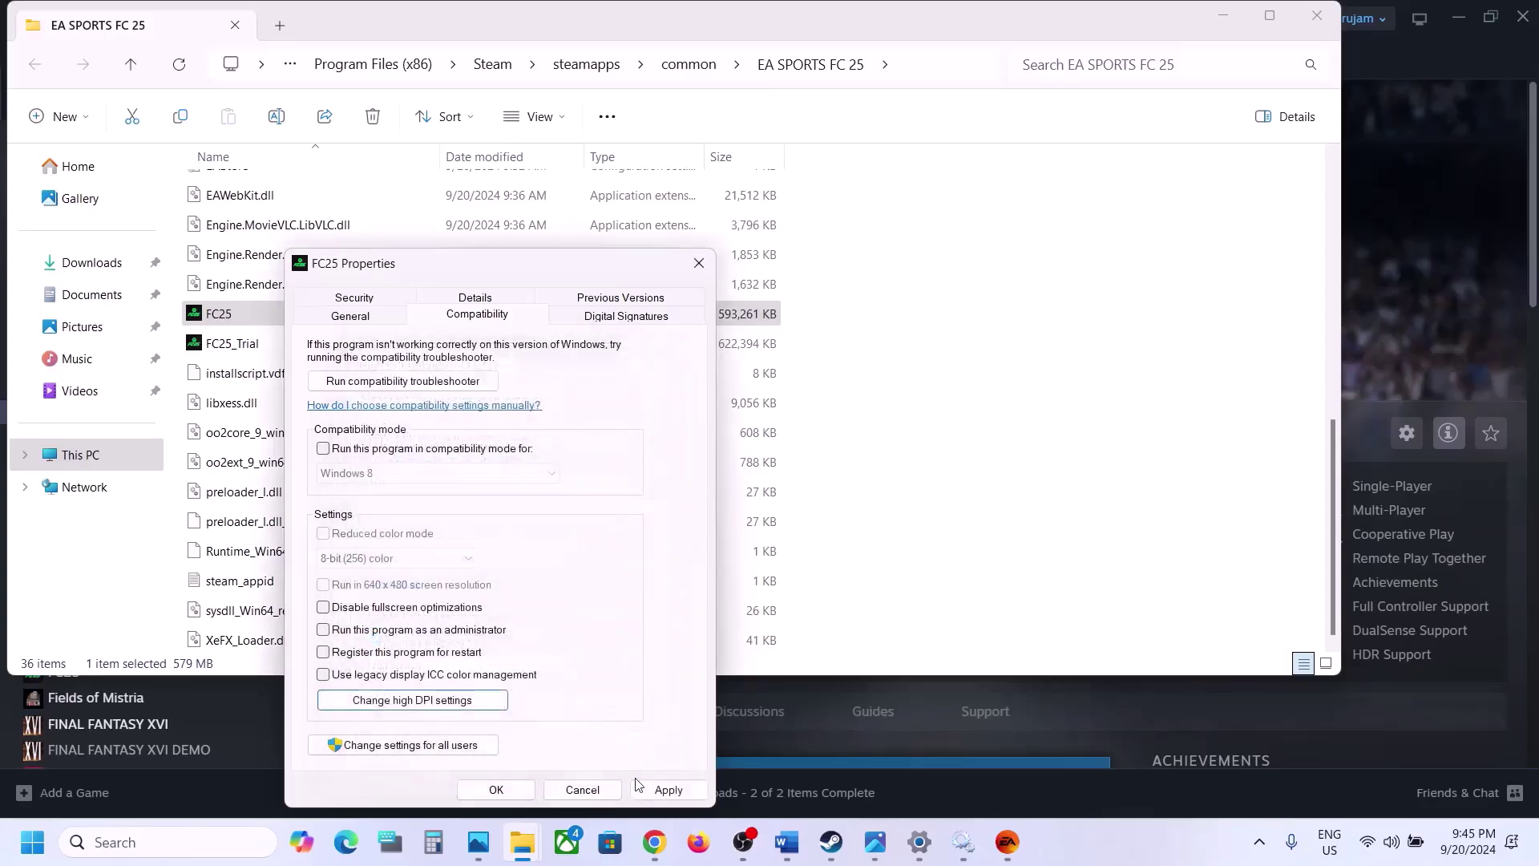
click(650, 794)
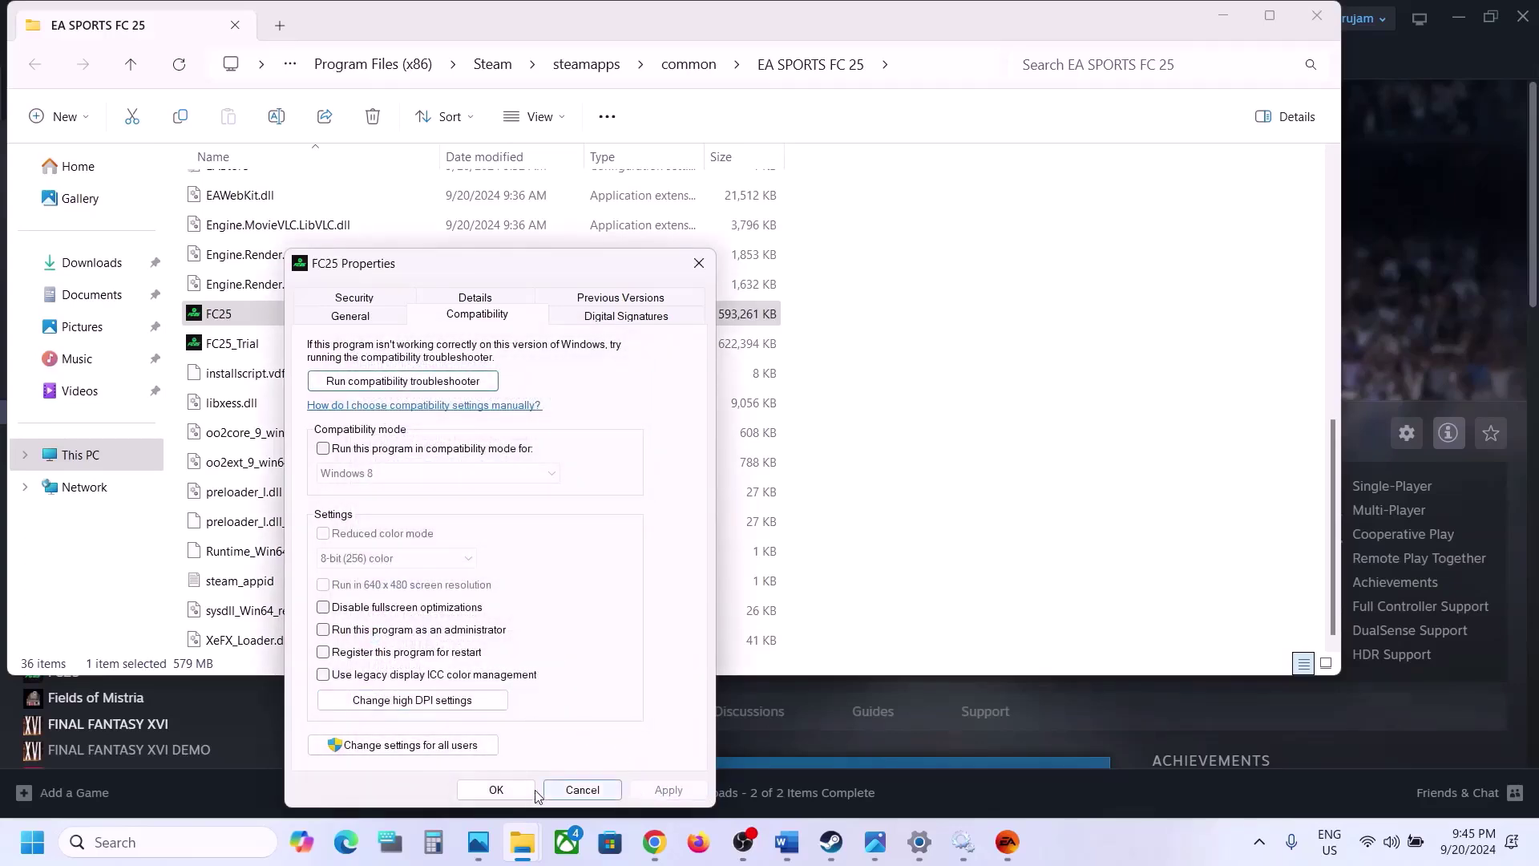
click(498, 791)
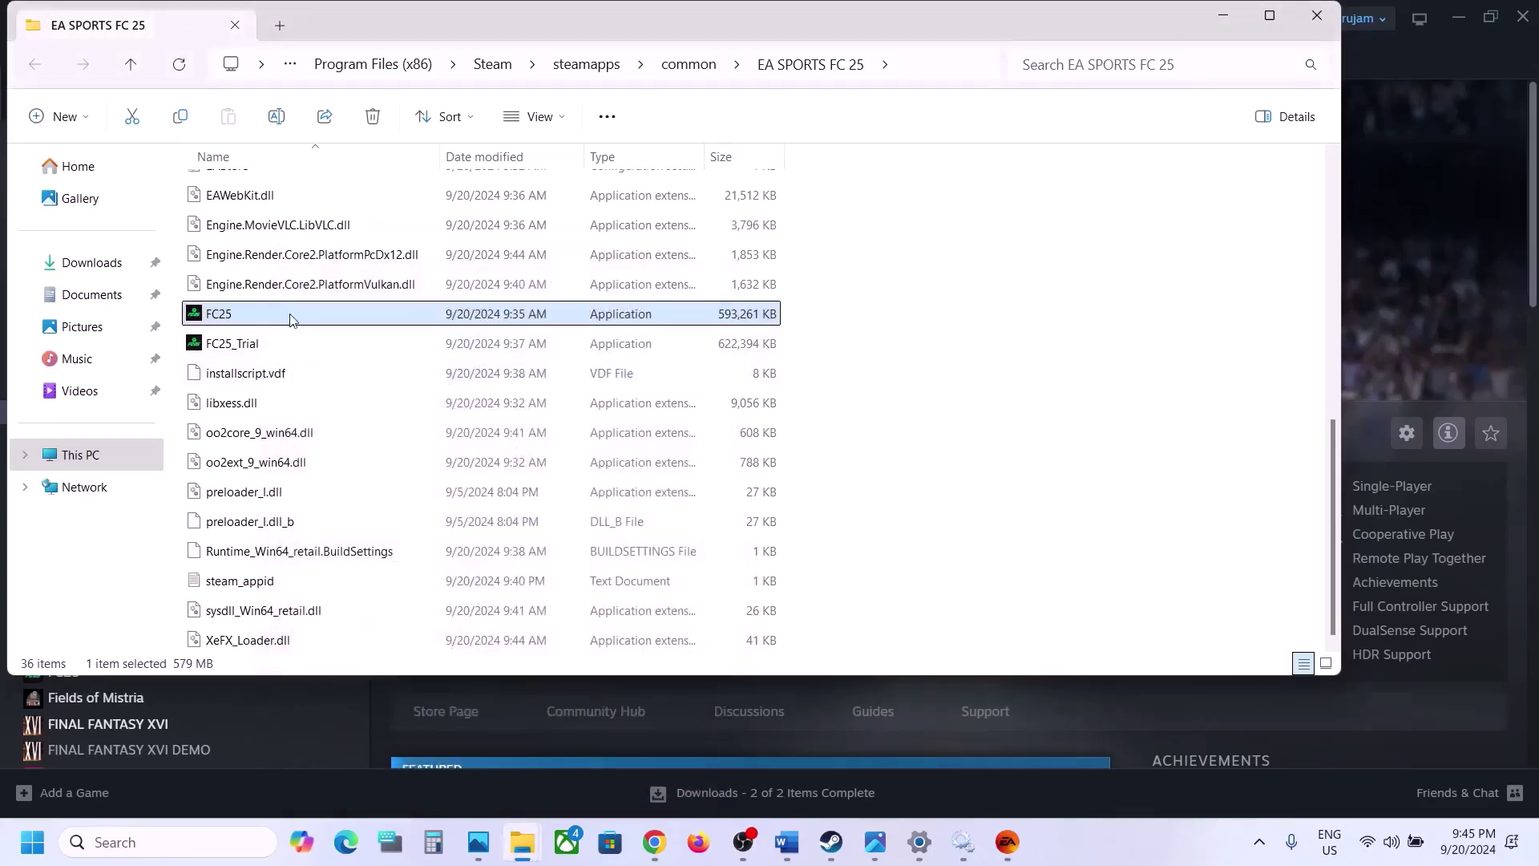
Turn off the high DPI scaling override in the FC25 application's compatibility properties and apply the change.
right_click(290, 319)
click(414, 526)
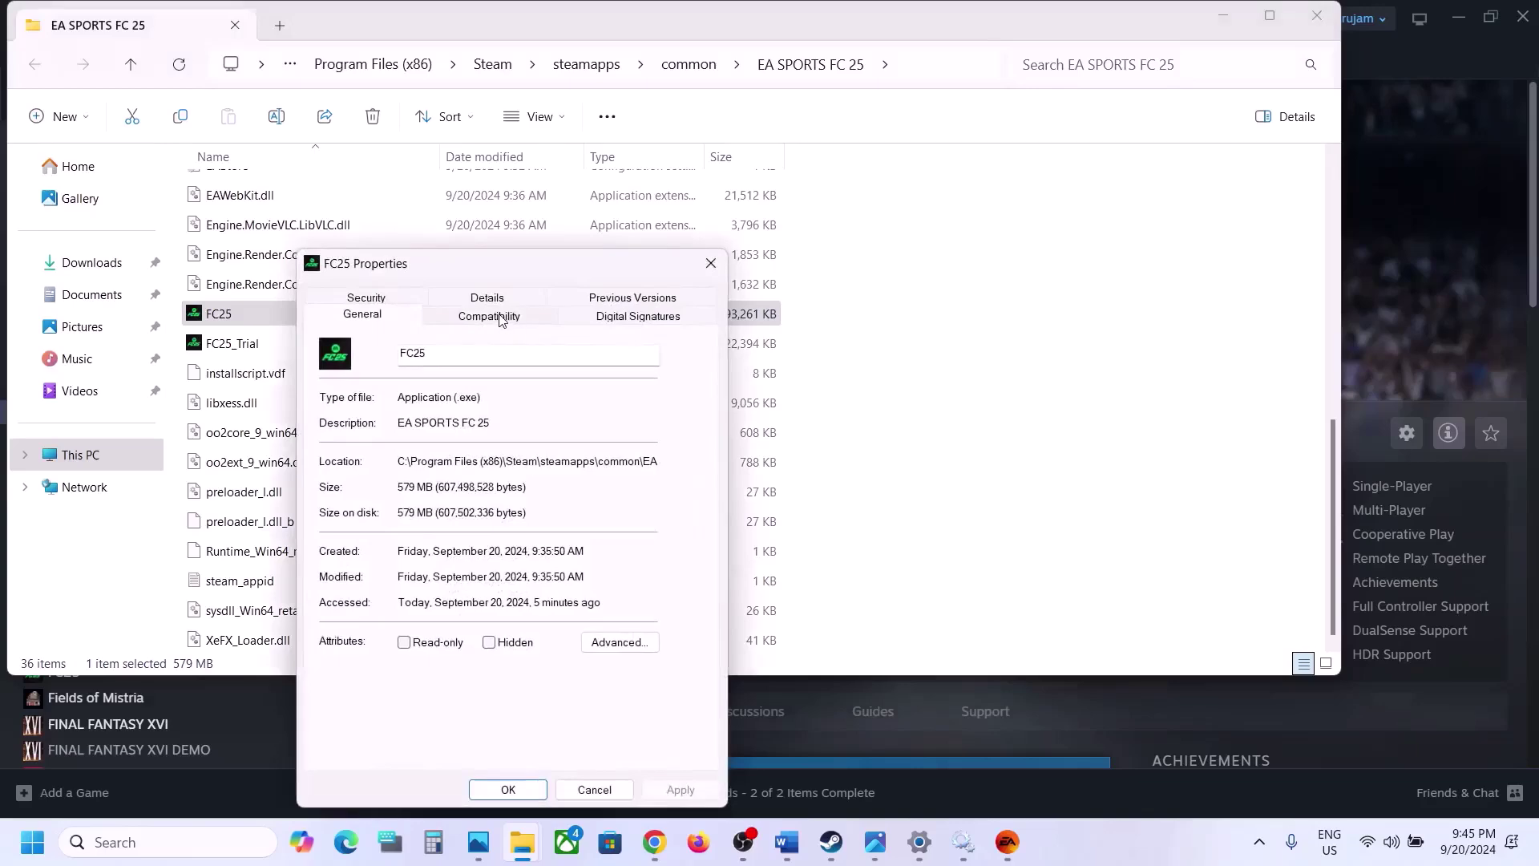
click(501, 318)
click(409, 699)
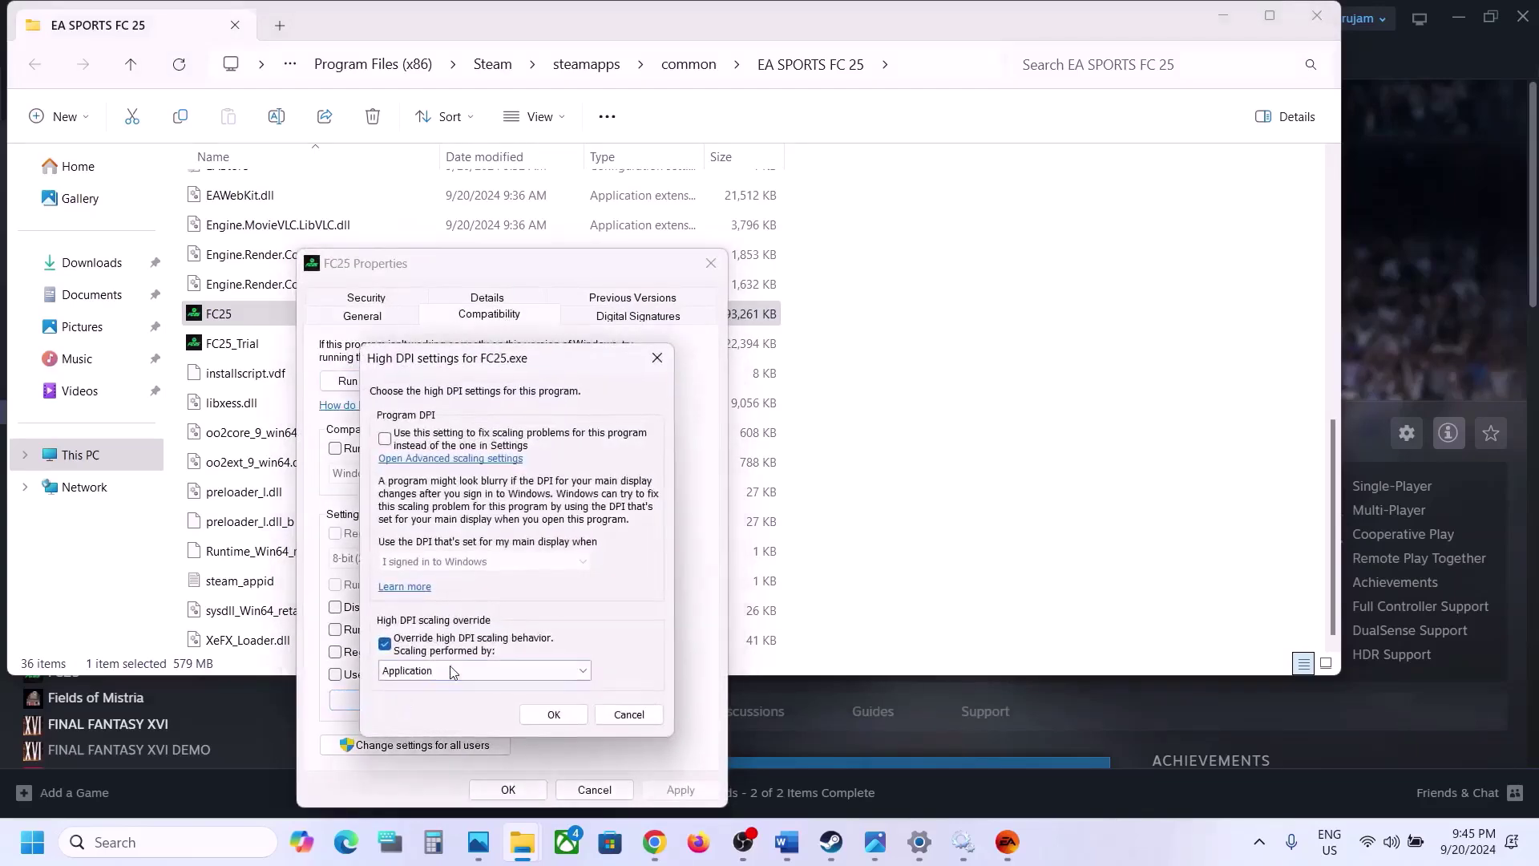
click(386, 643)
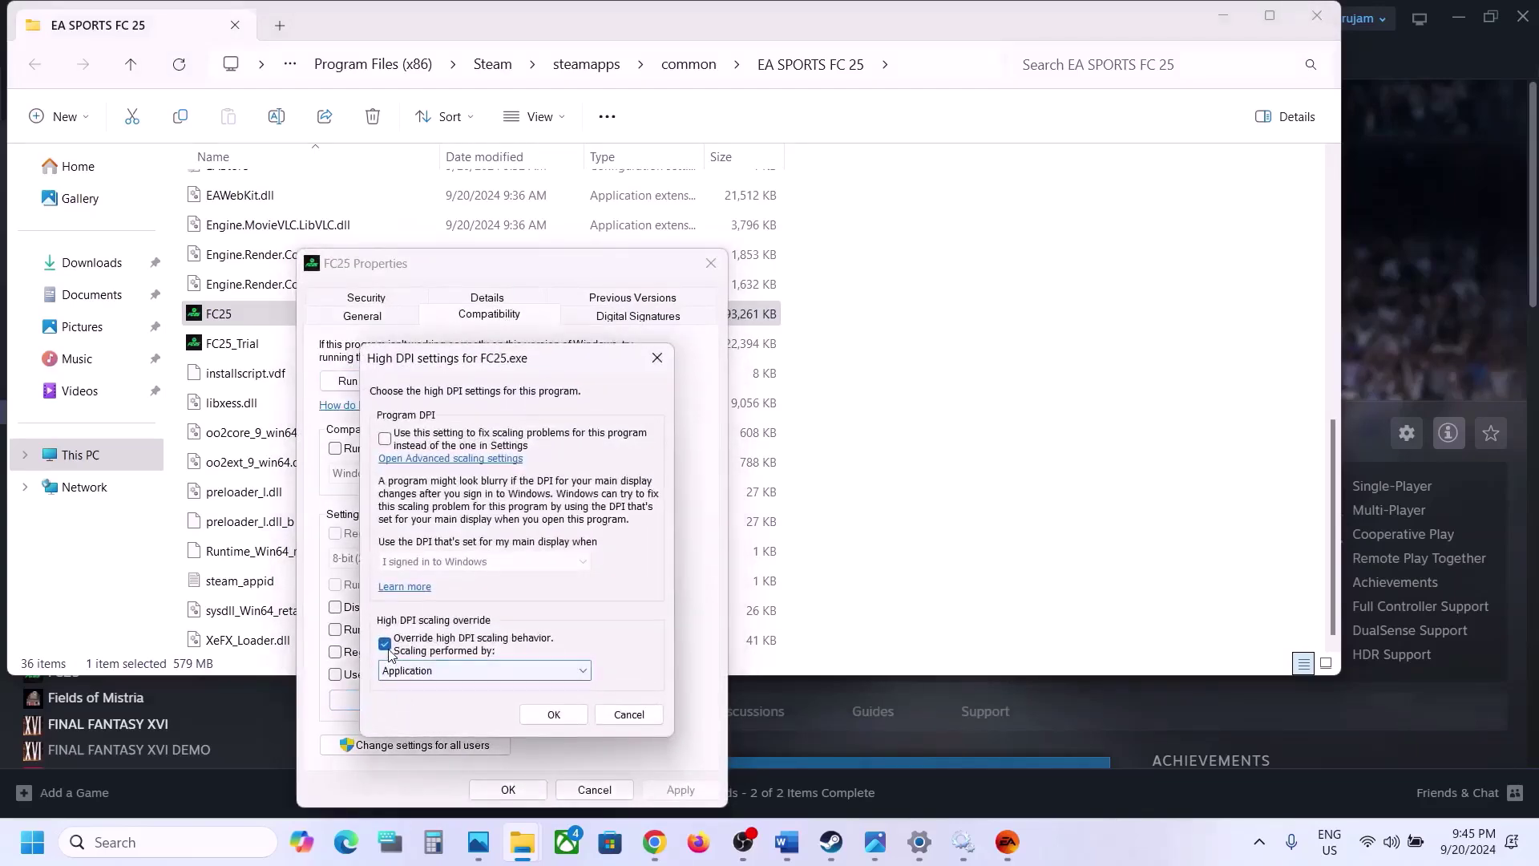
click(553, 715)
click(674, 791)
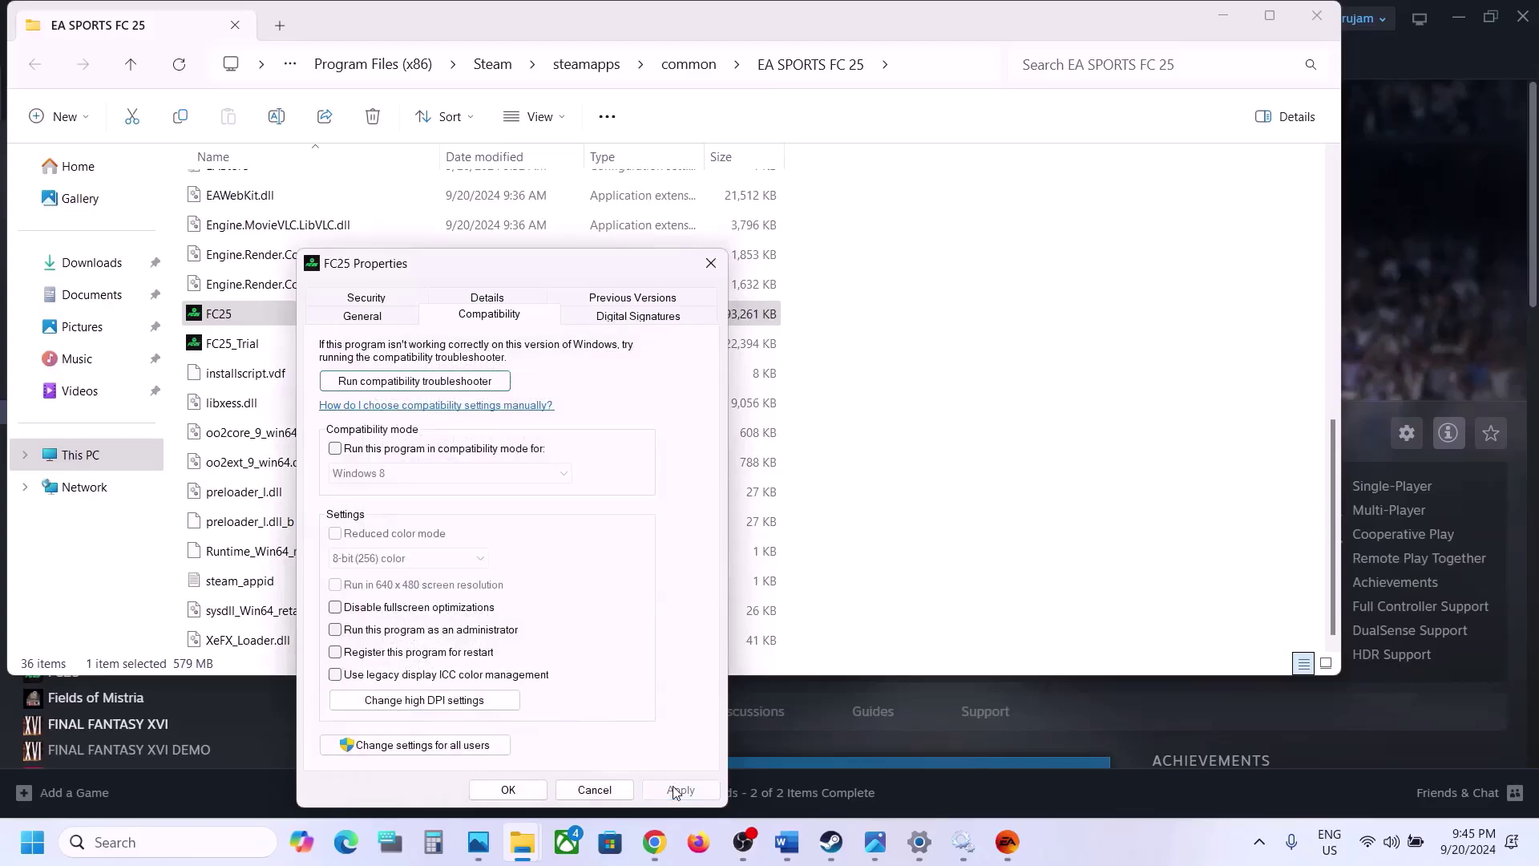
click(505, 788)
Switch to the Word notes and select the Step 6 instruction to run EAAntiCheat.GameServiceLauncher.
click(786, 842)
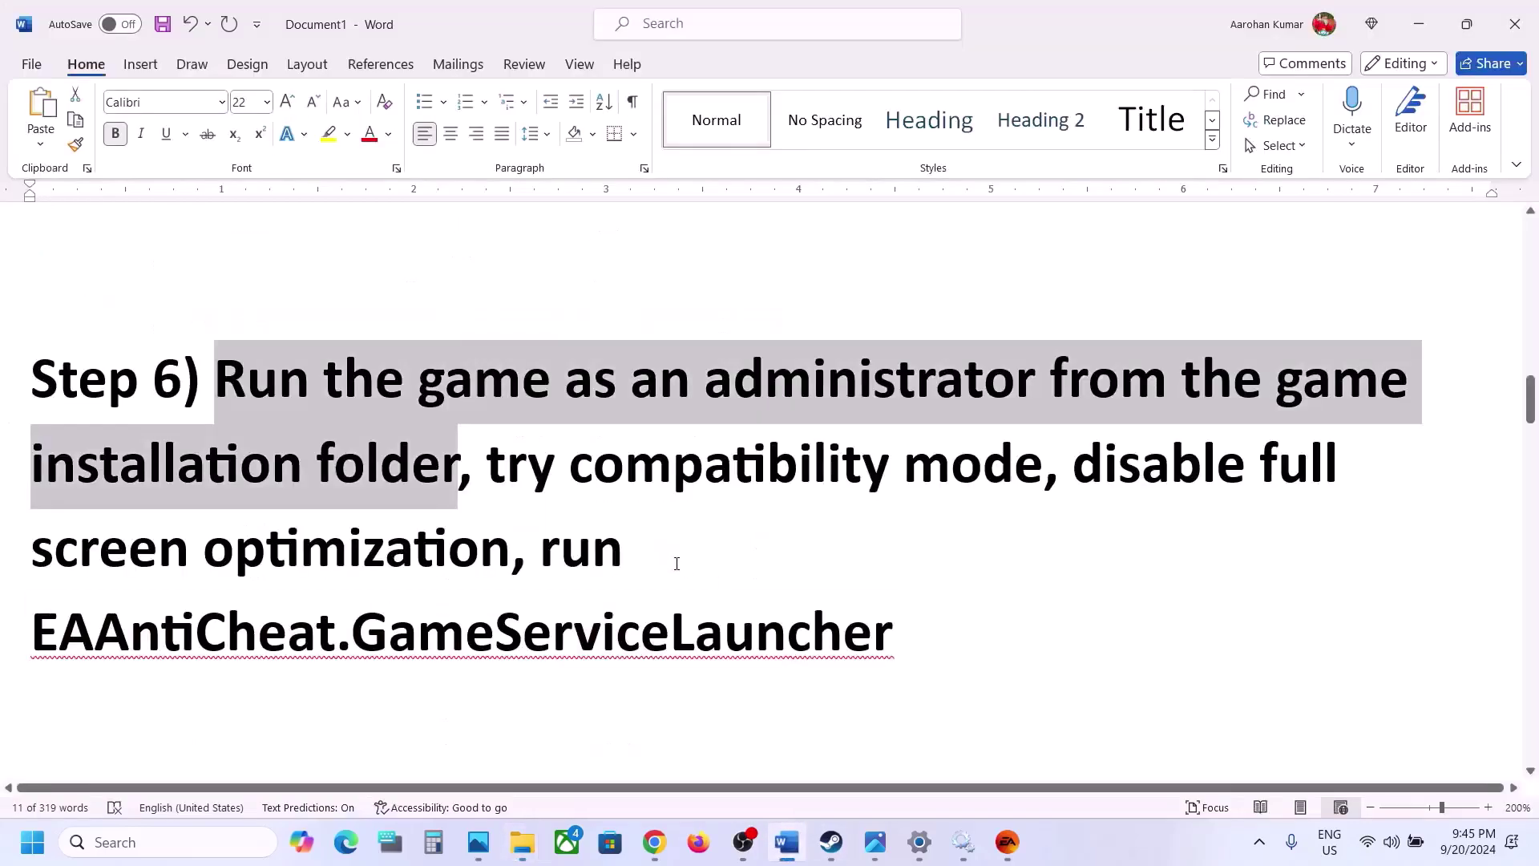
scroll(676, 562, down, 2)
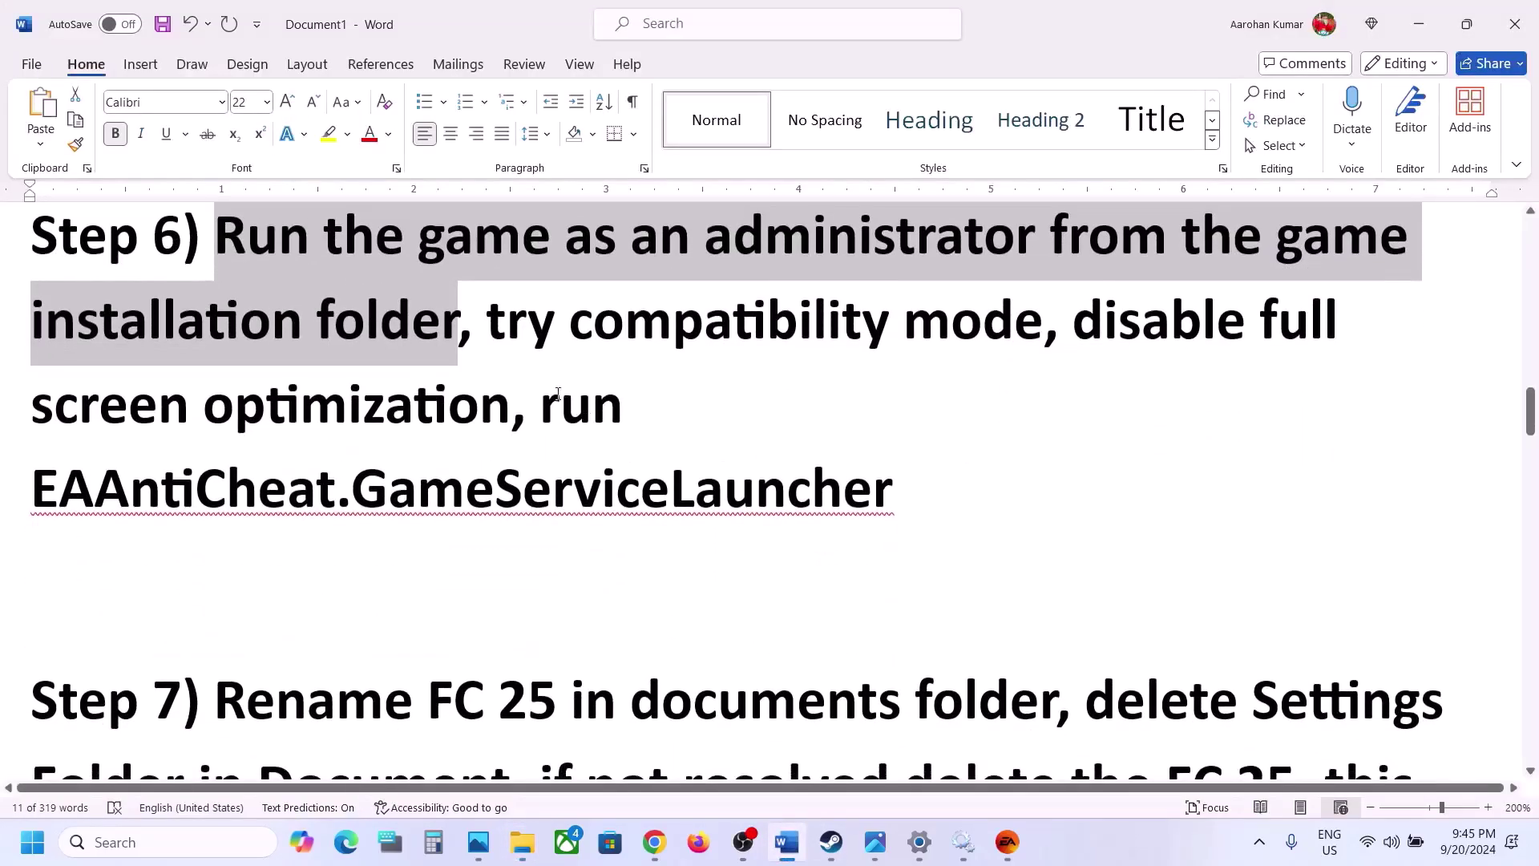
drag(542, 400, 881, 501)
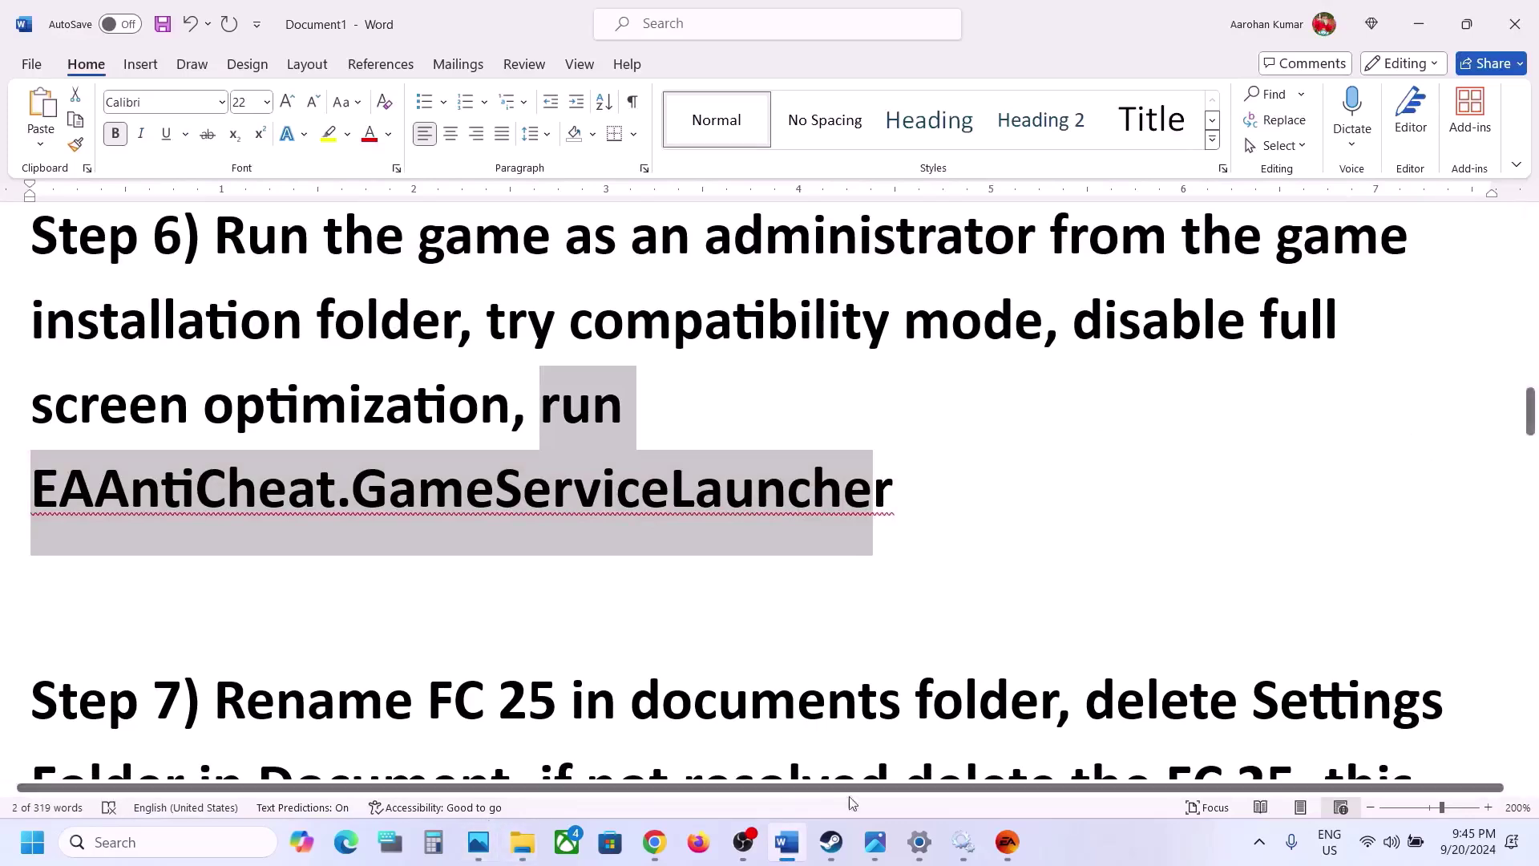
Browse the local files of EA SPORTS FC 25 from Steam and select the EAAntiCheat.GameServiceLauncher application, then minimize the folder window.
click(830, 841)
right_click(249, 410)
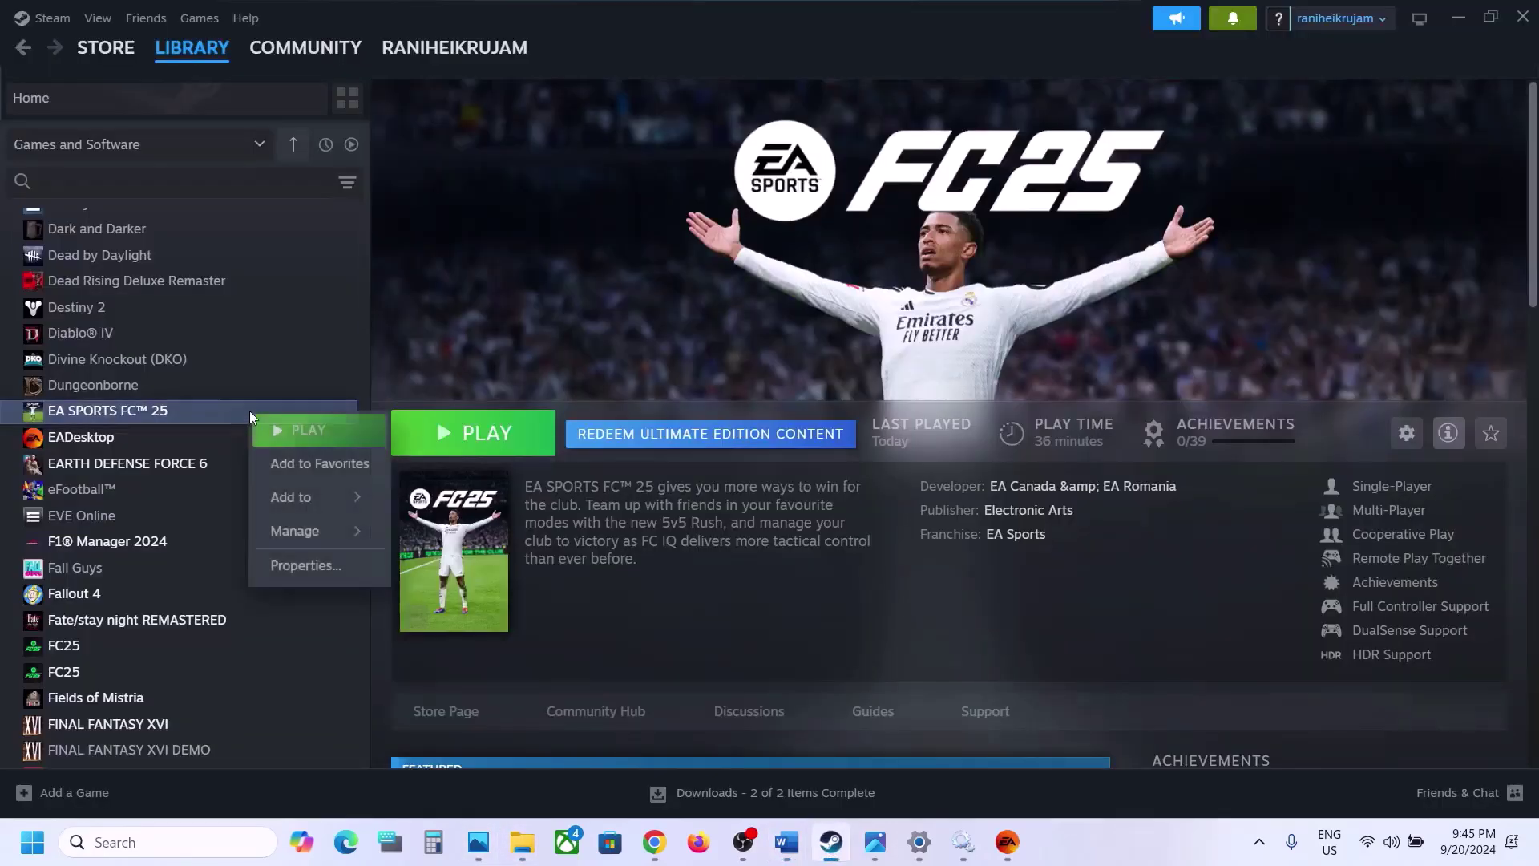
mouse_move(294, 530)
click(449, 566)
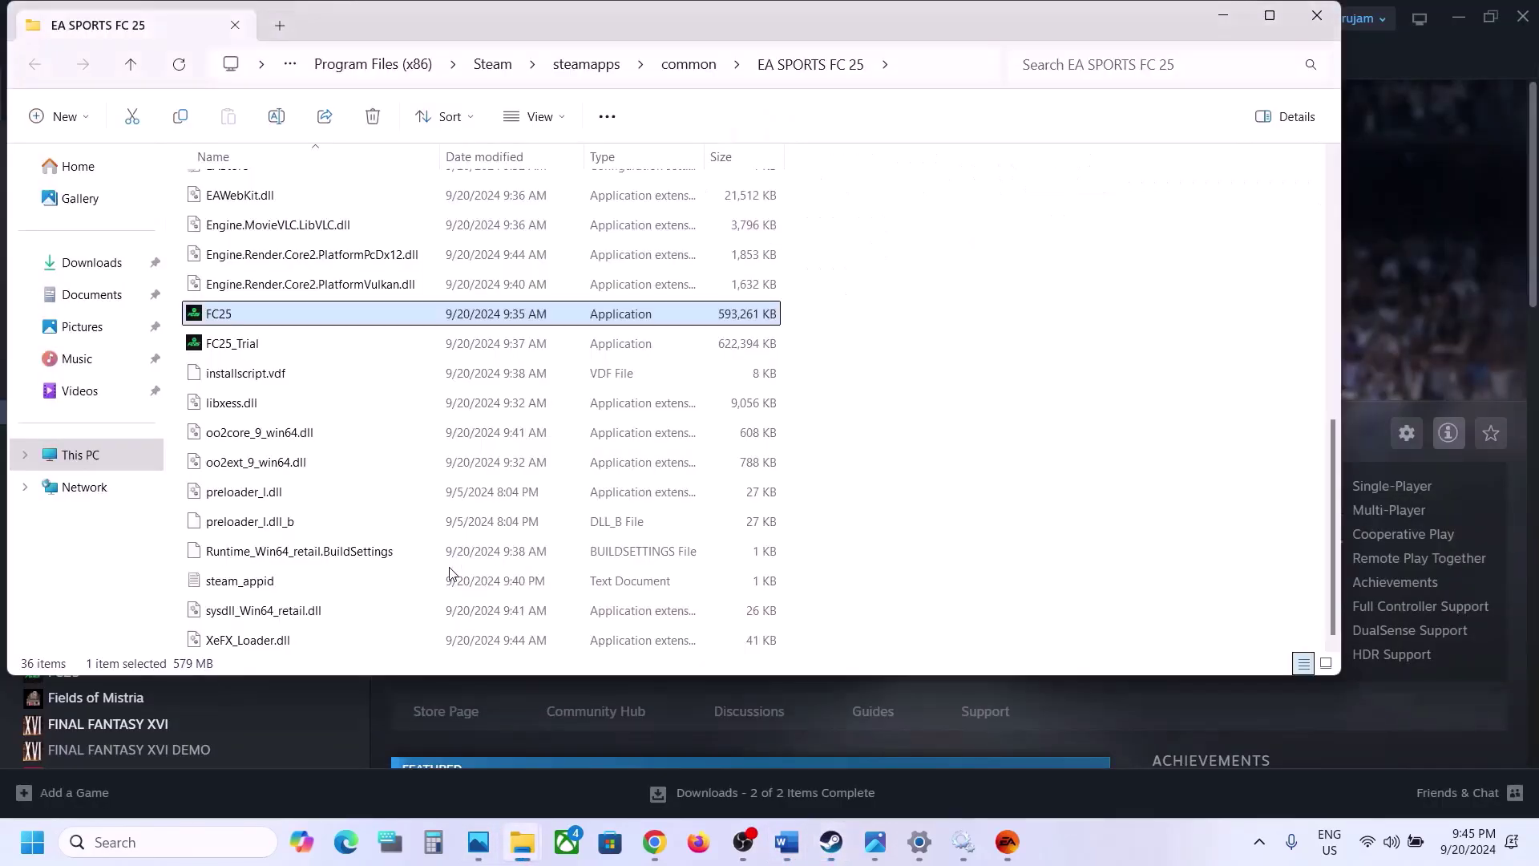
scroll(447, 453, up, 4)
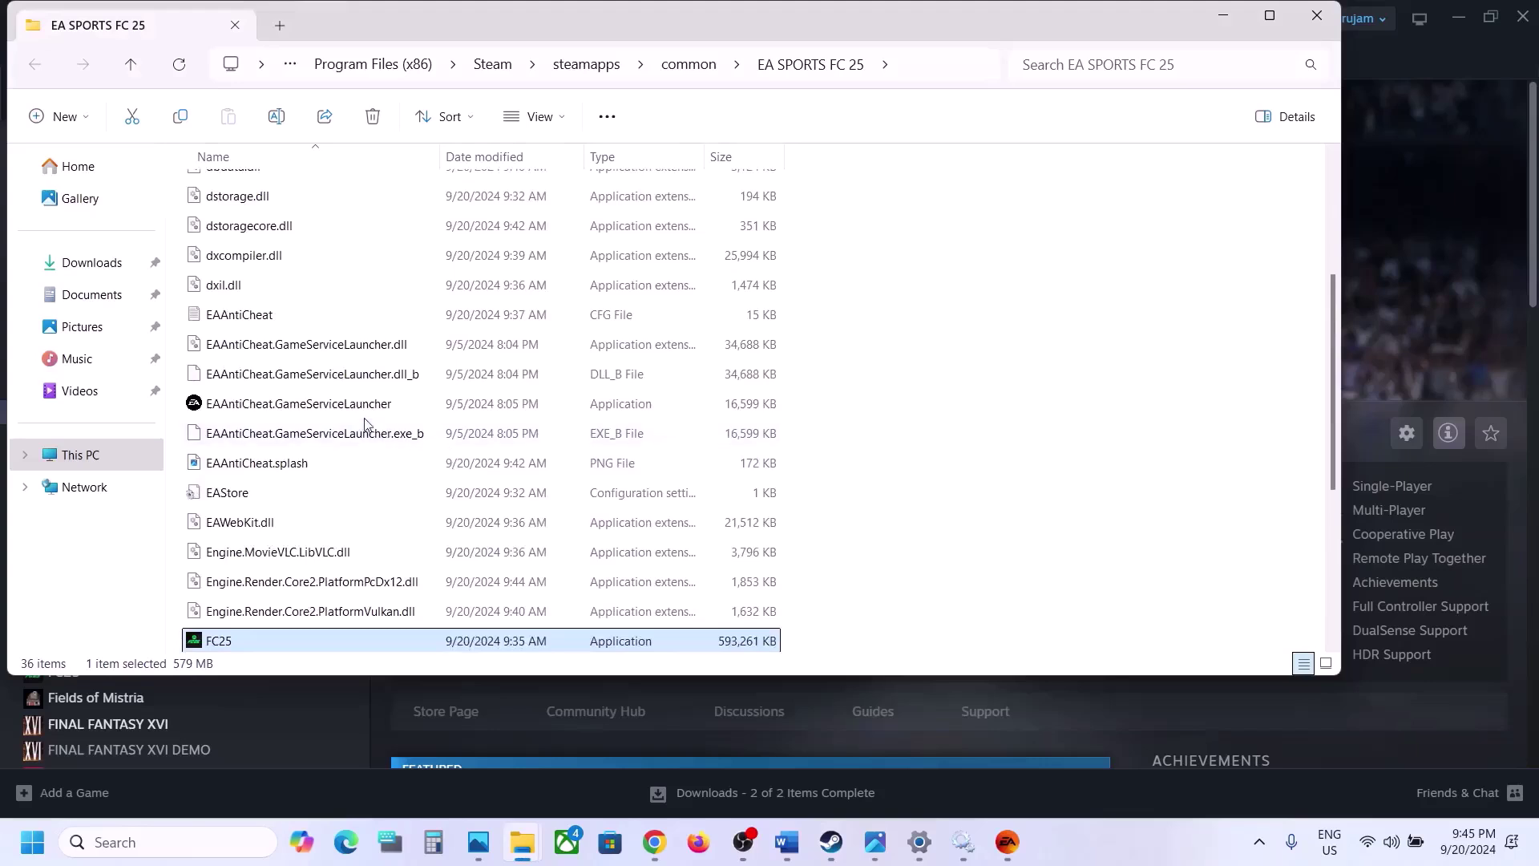
click(365, 422)
click(350, 407)
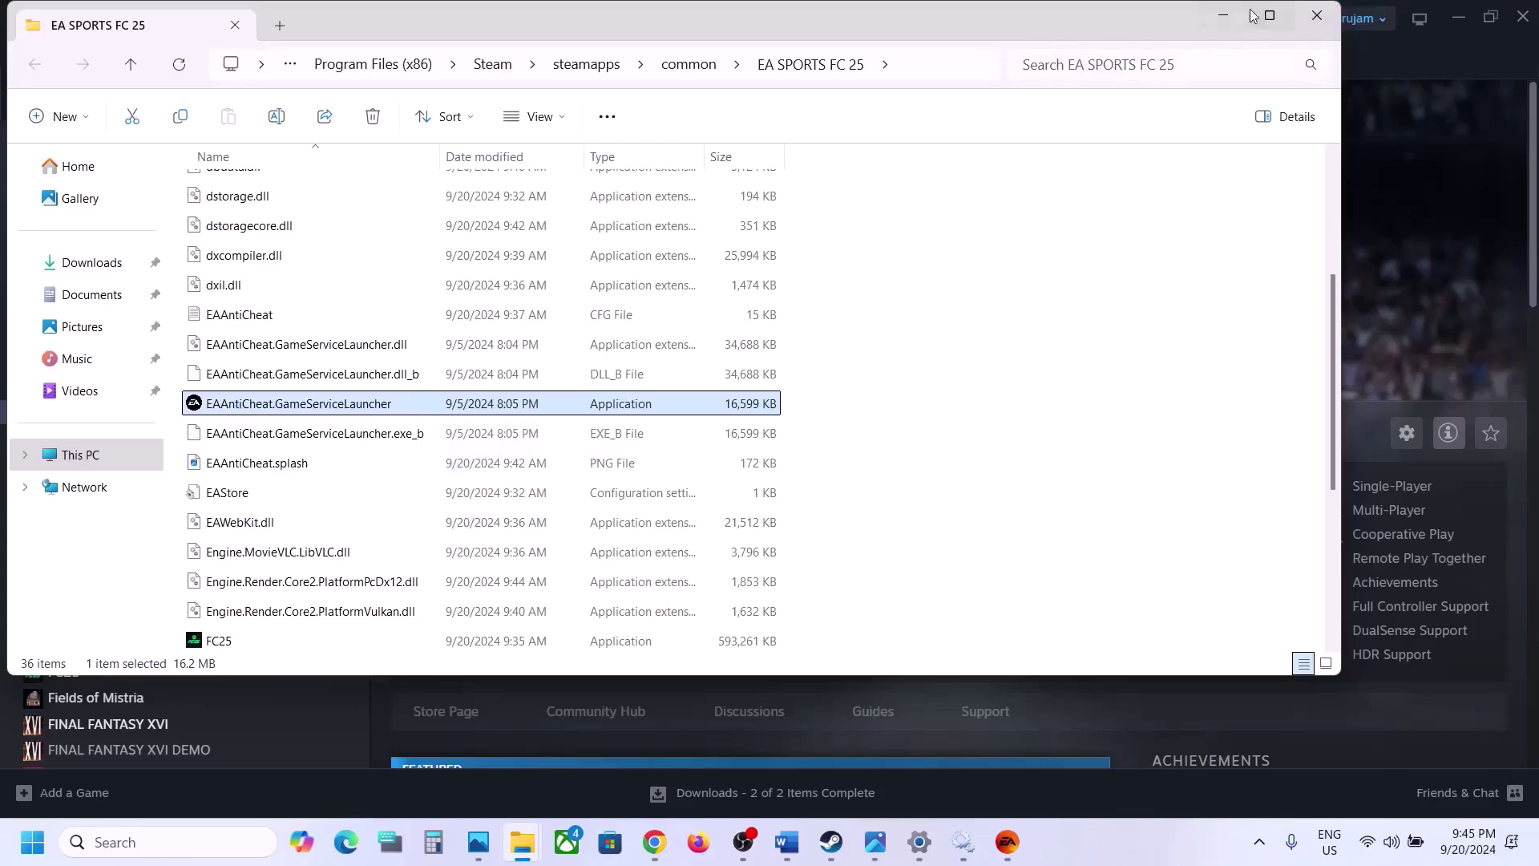
click(1222, 15)
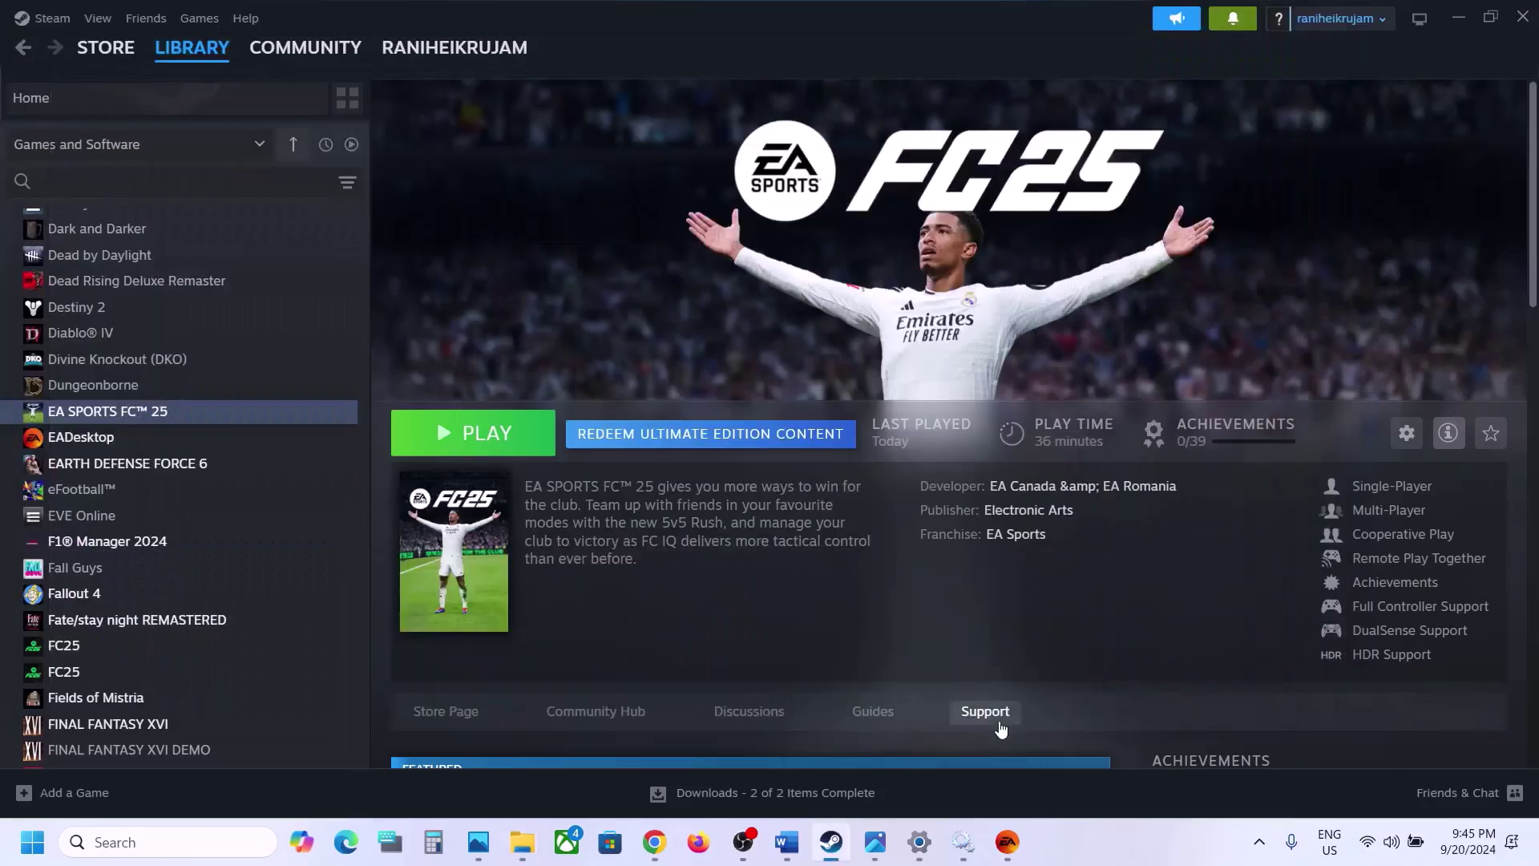
Delete the word "documents" from the Step 7 instruction about renaming FC 25 in the Word notes.
click(794, 841)
scroll(730, 561, down, 3)
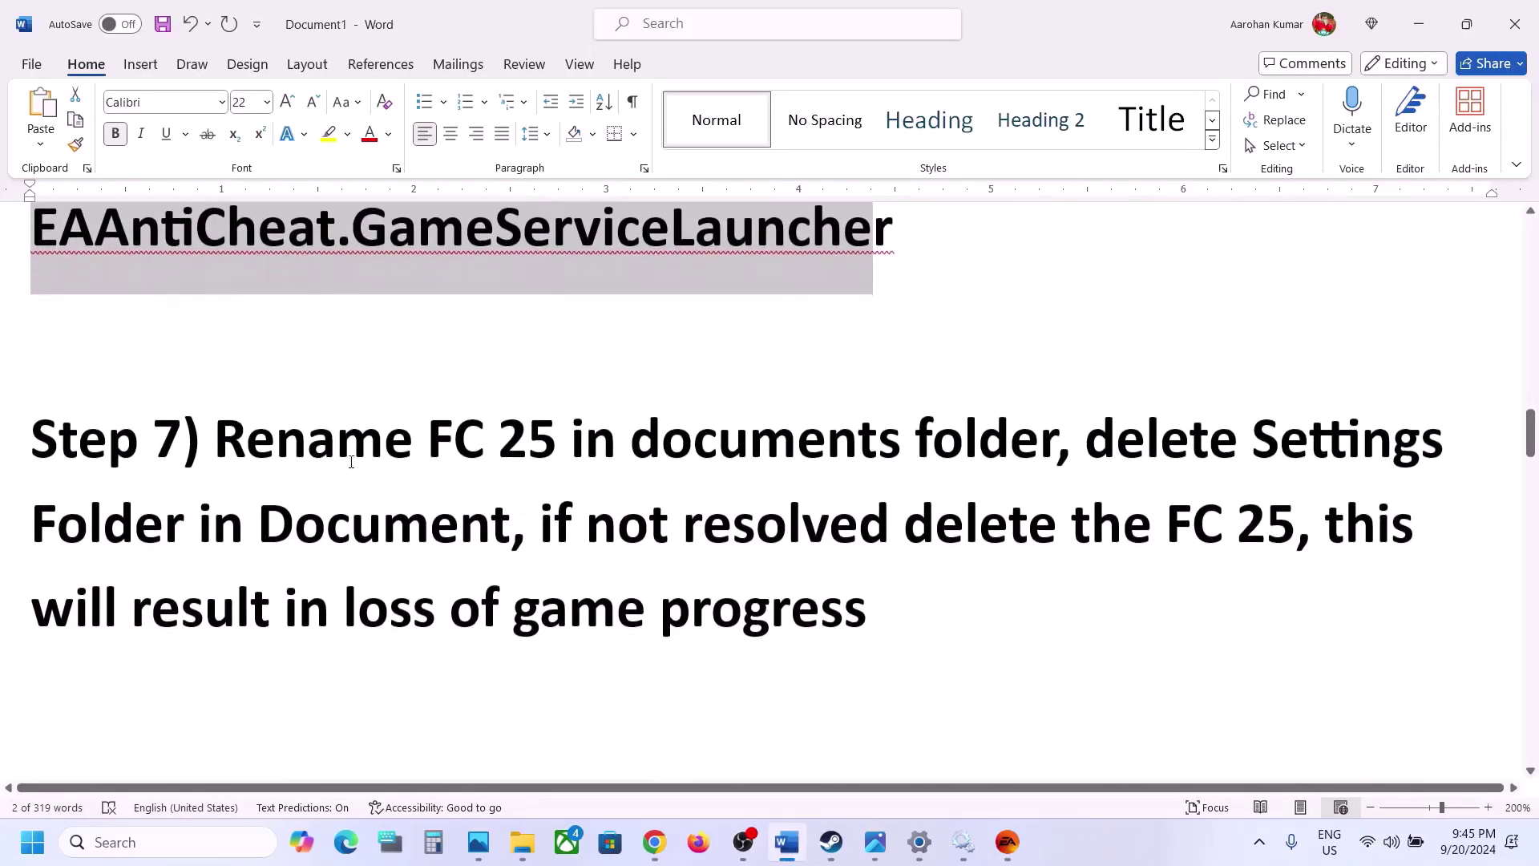
drag(251, 435, 888, 442)
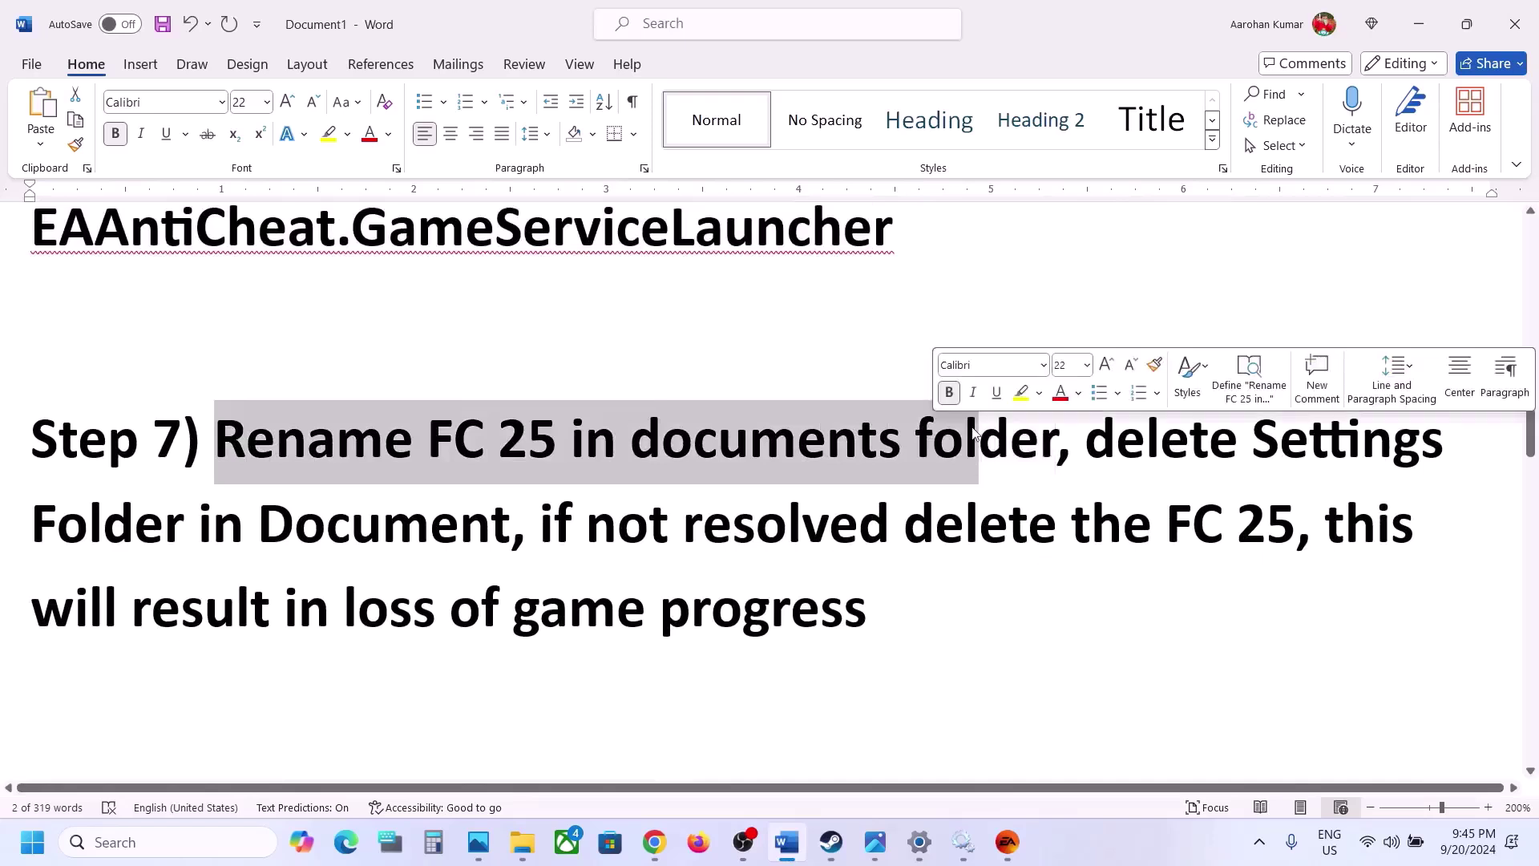
double_click(888, 441)
key(BackSpace)
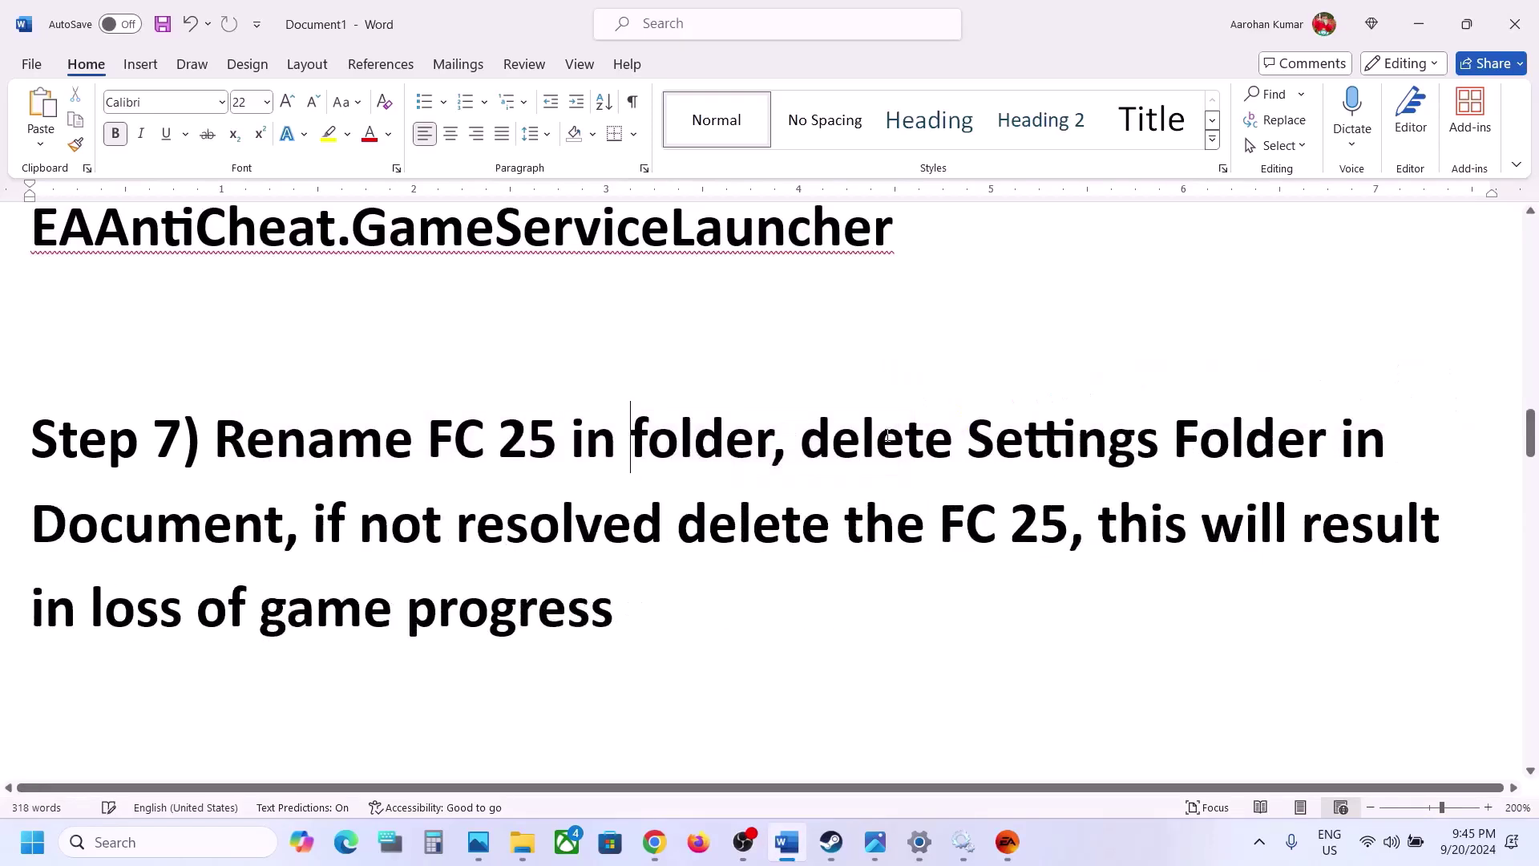
Open a new File Explorer window and go to the user's profile folder inside Users on the C: drive.
right_click(522, 841)
click(535, 725)
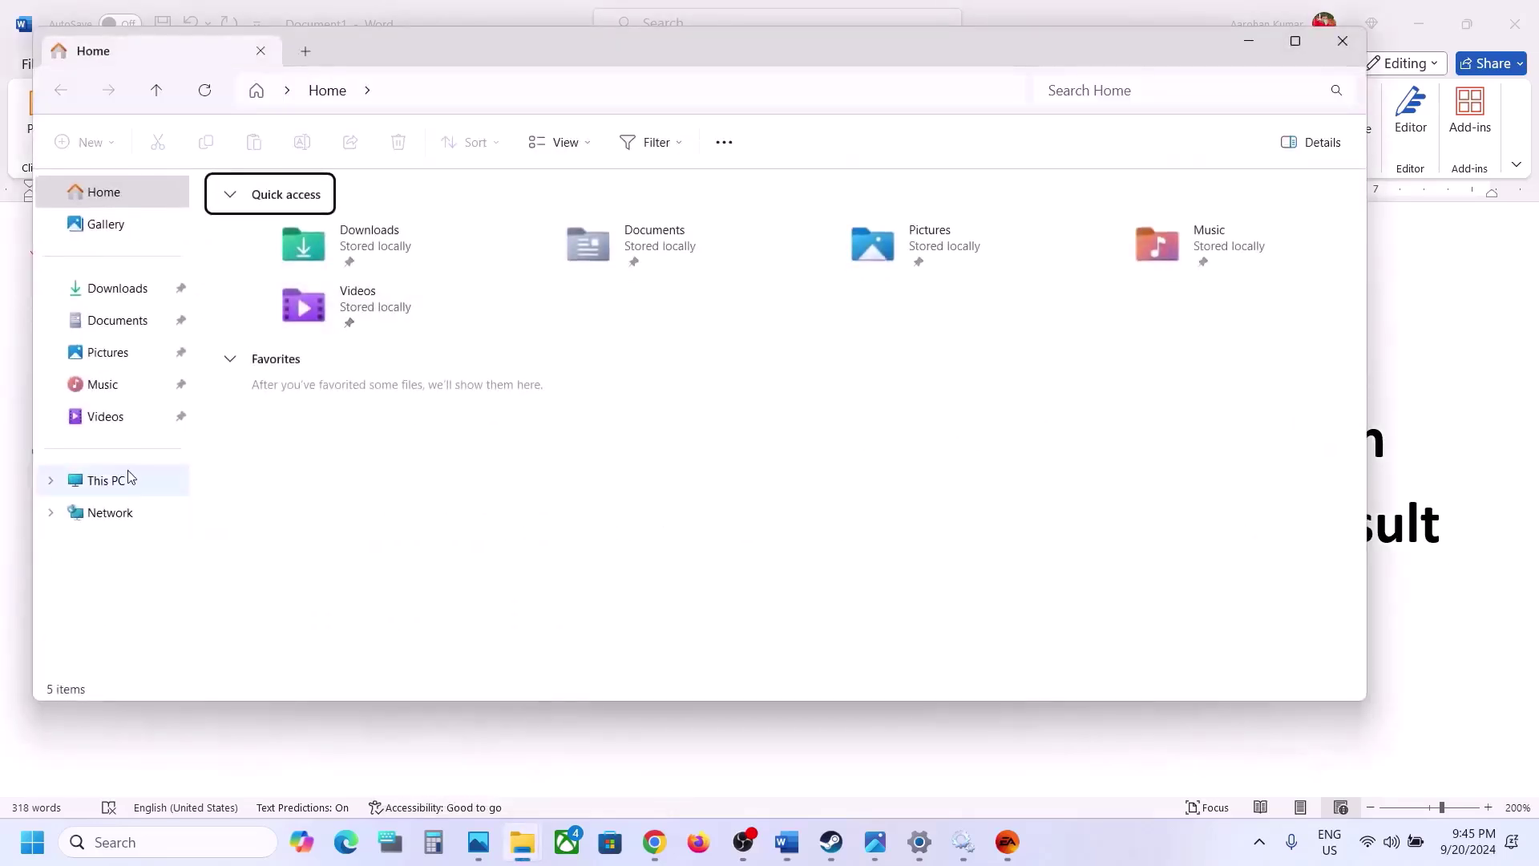
click(128, 477)
double_click(350, 251)
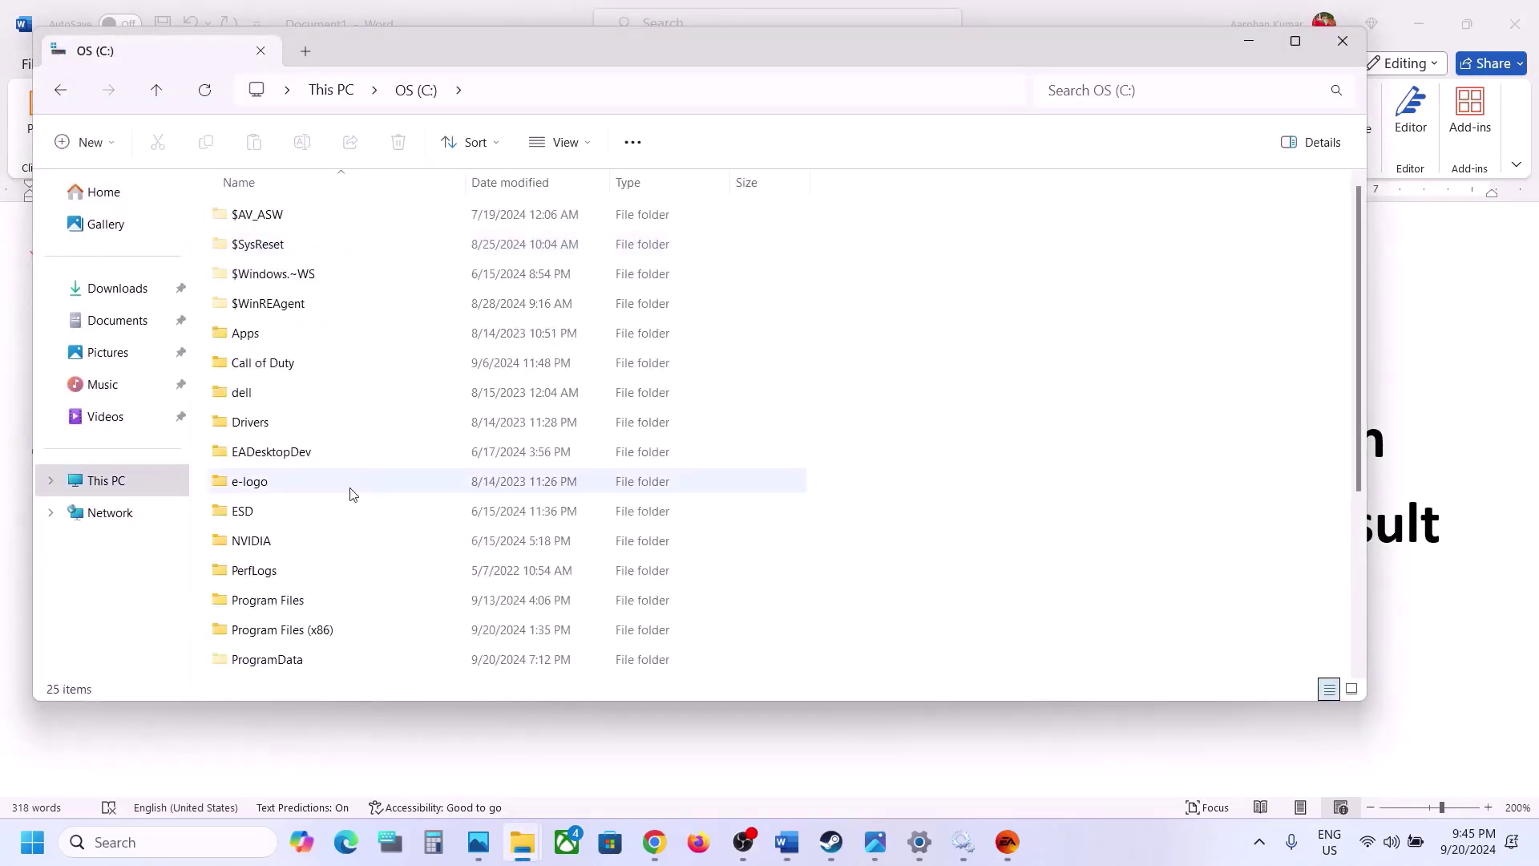
scroll(350, 493, down, 3)
click(249, 492)
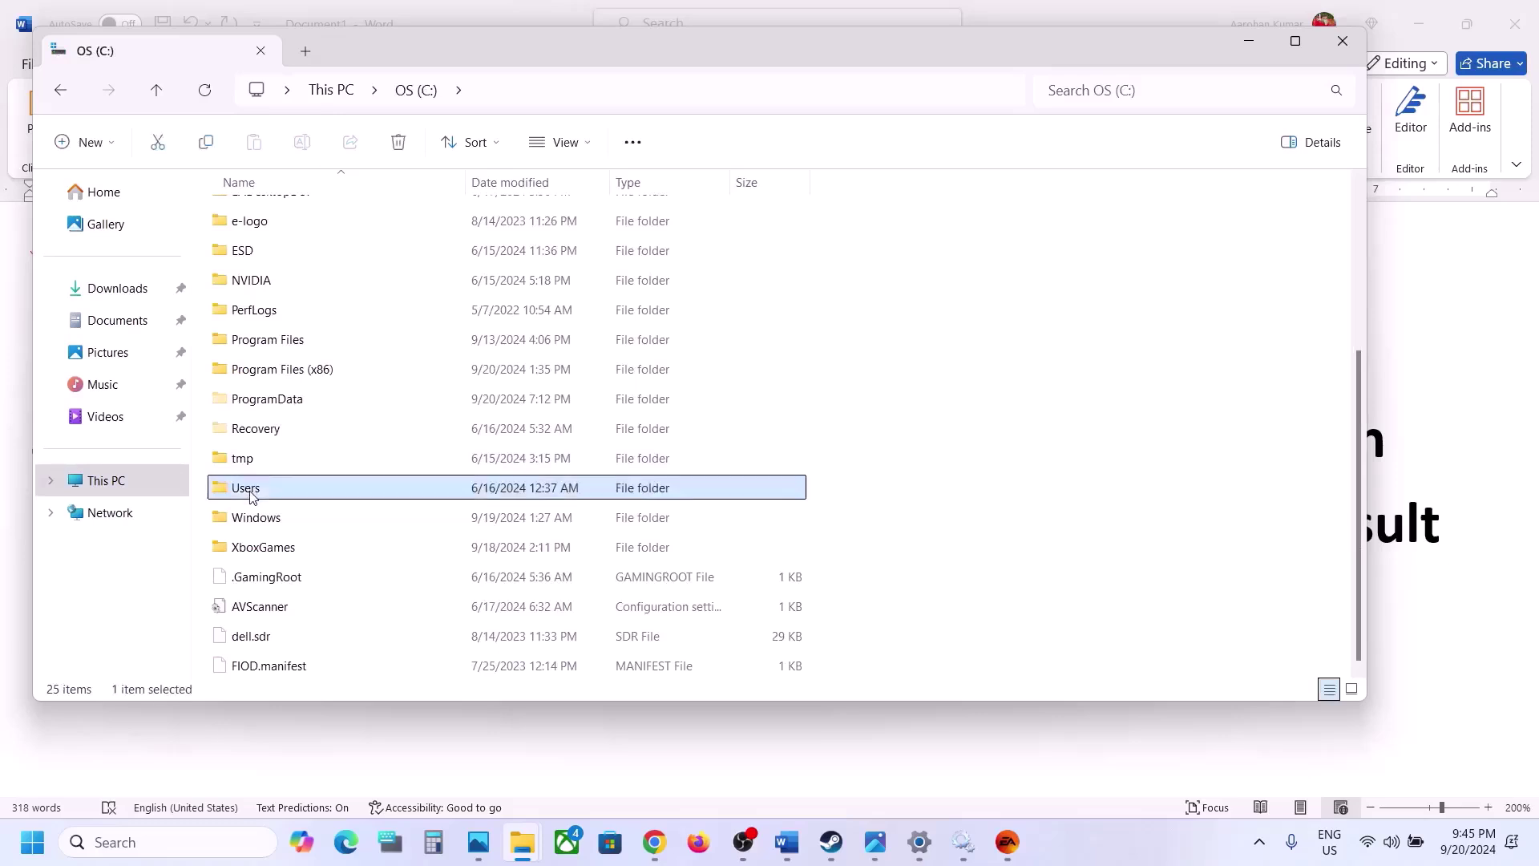
double_click(251, 494)
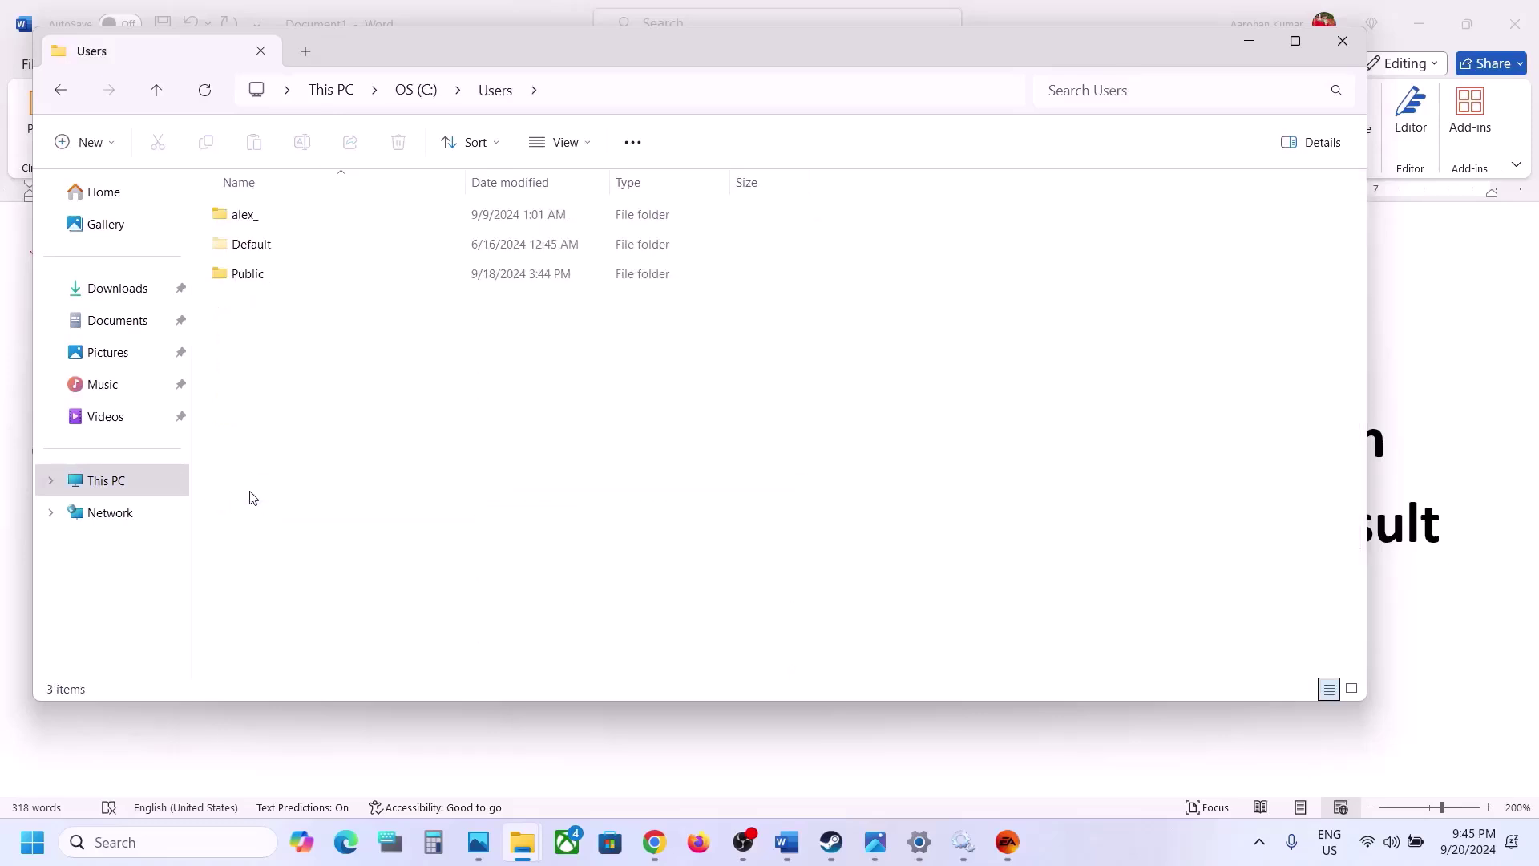
click(249, 221)
double_click(249, 221)
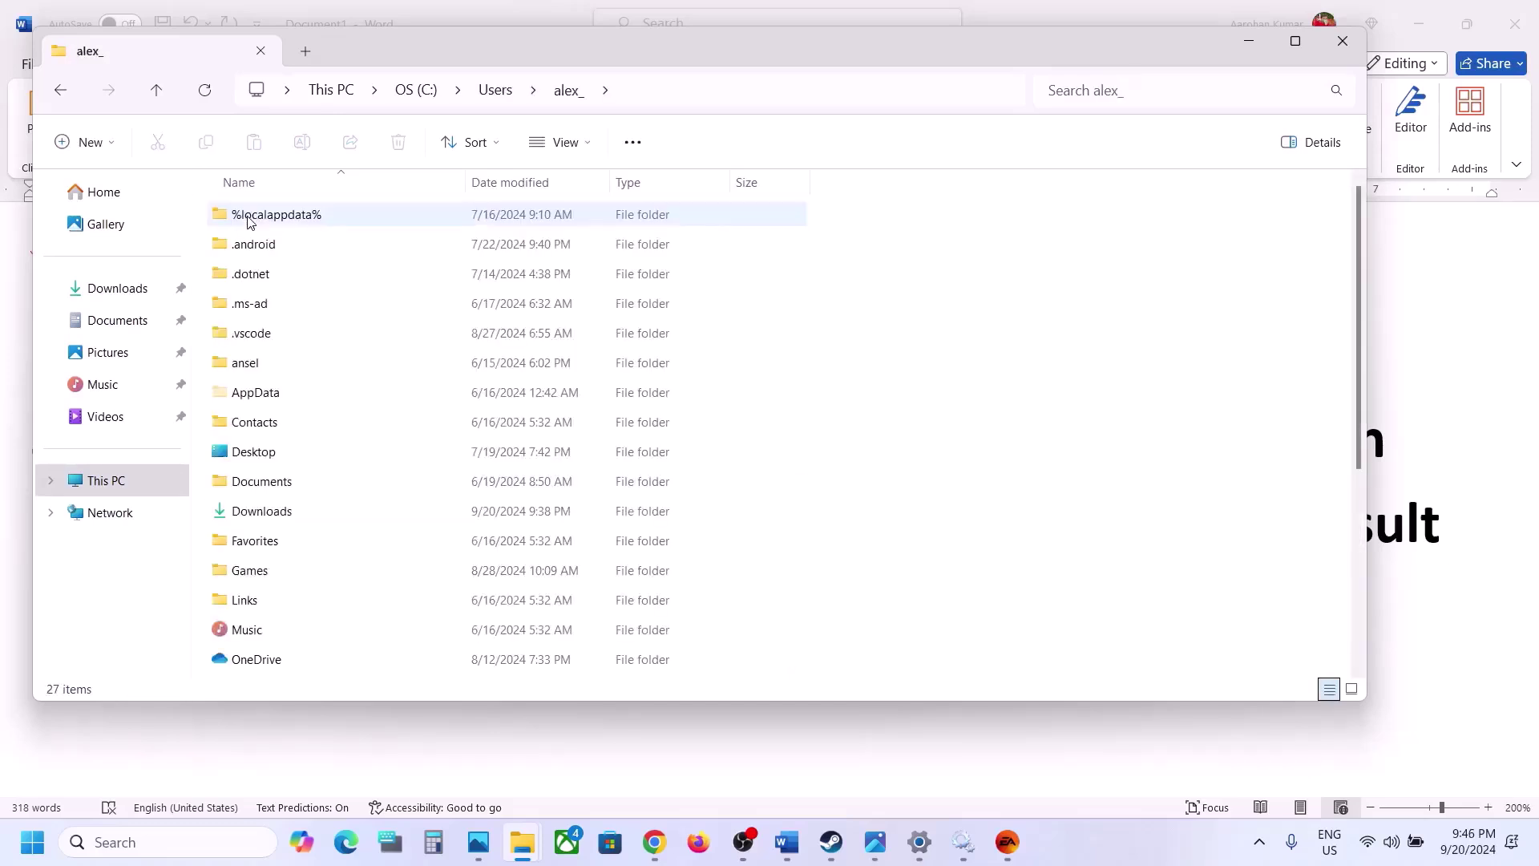
Check the Hidden items display setting for the AppData folder in the user's profile folder.
click(267, 399)
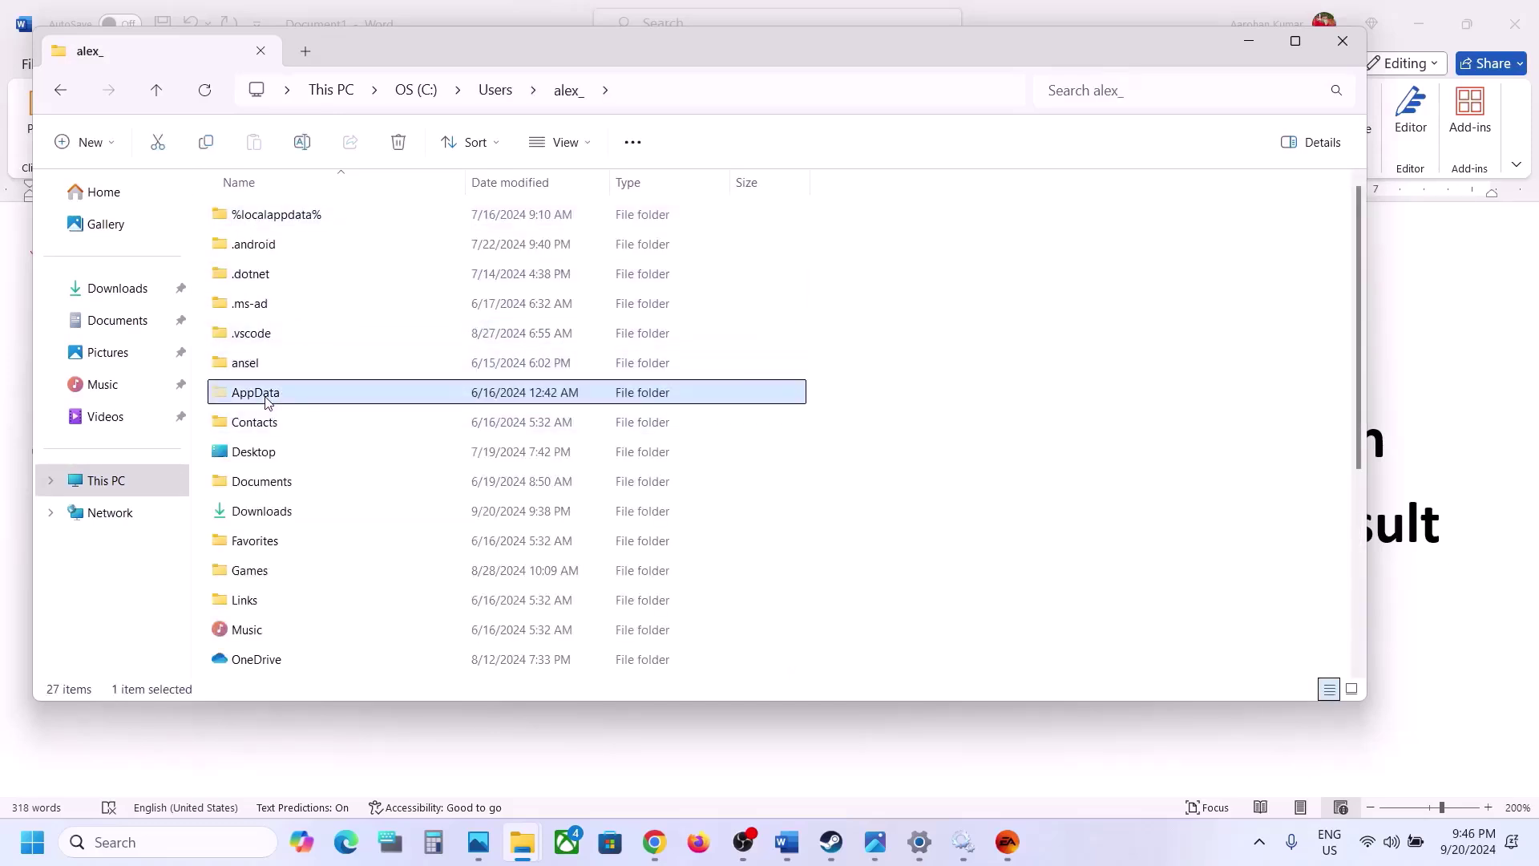
click(577, 142)
mouse_move(625, 515)
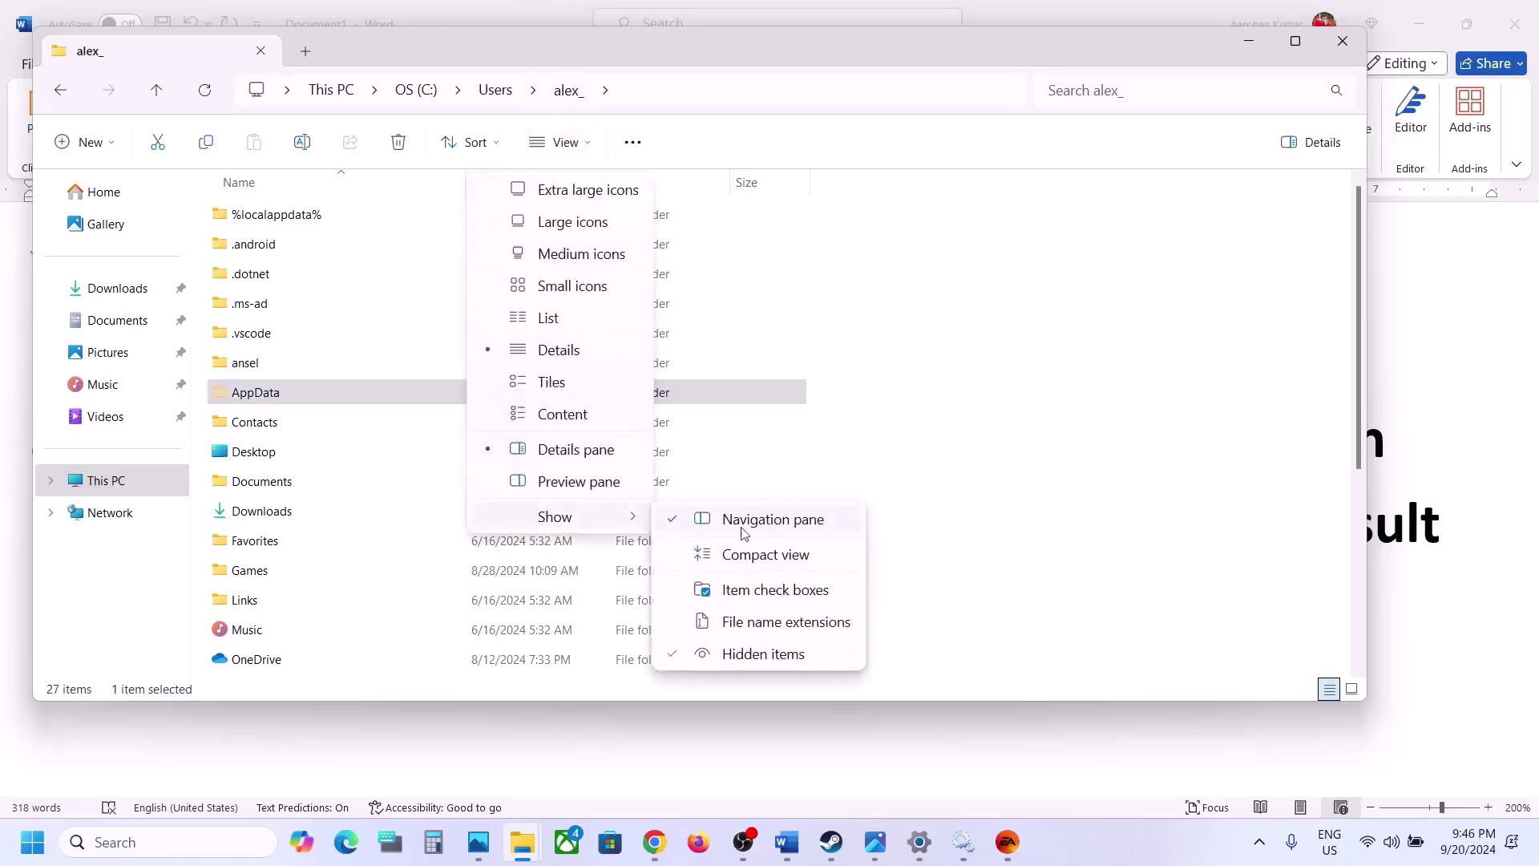
click(326, 395)
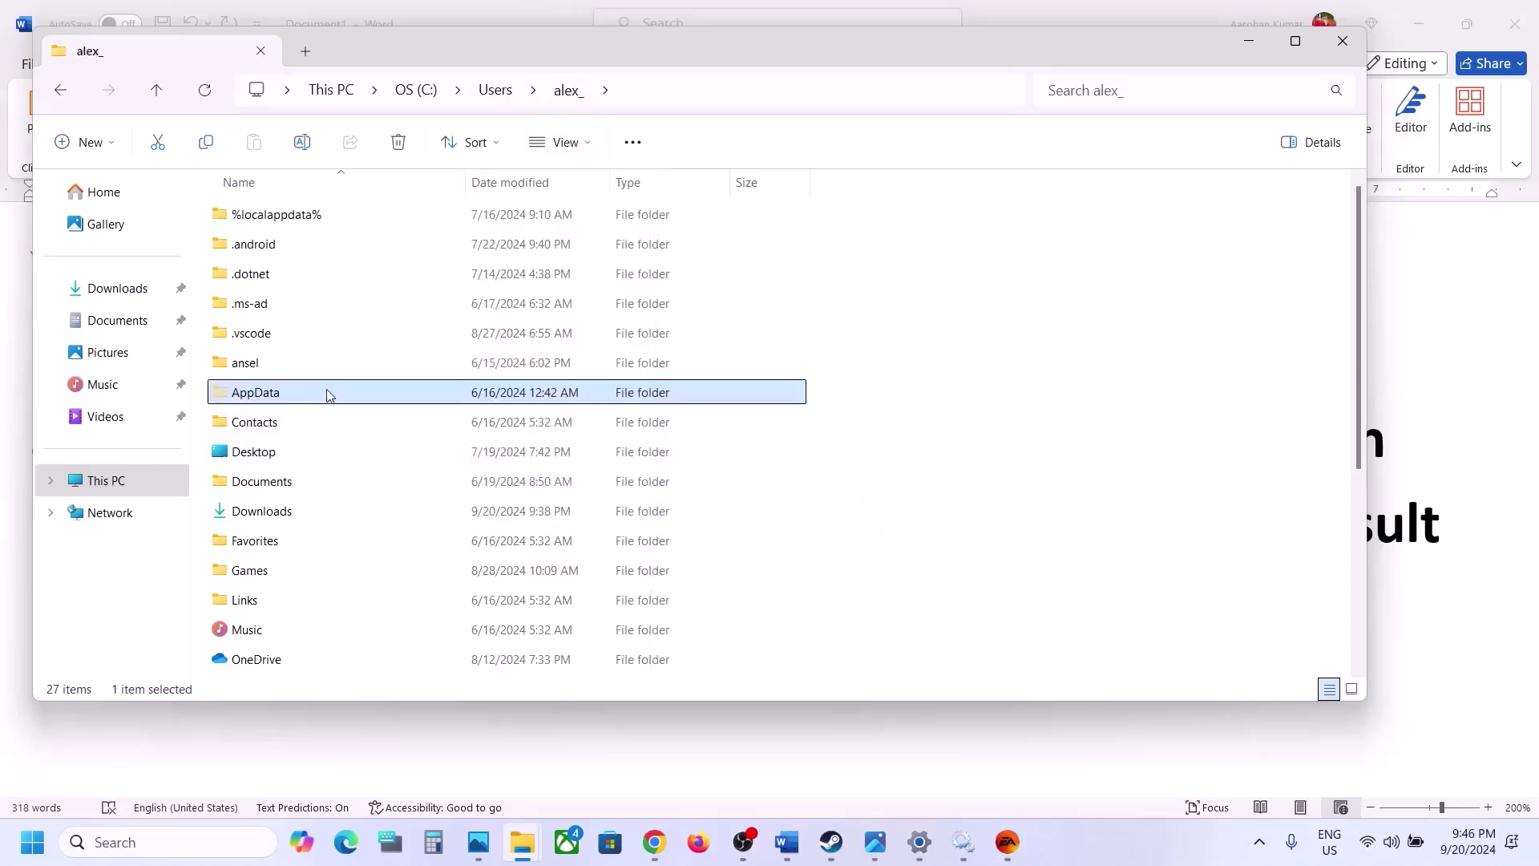
Open the Local folder inside AppData and select the EA SPORTS FC 25 folder.
double_click(327, 395)
double_click(307, 214)
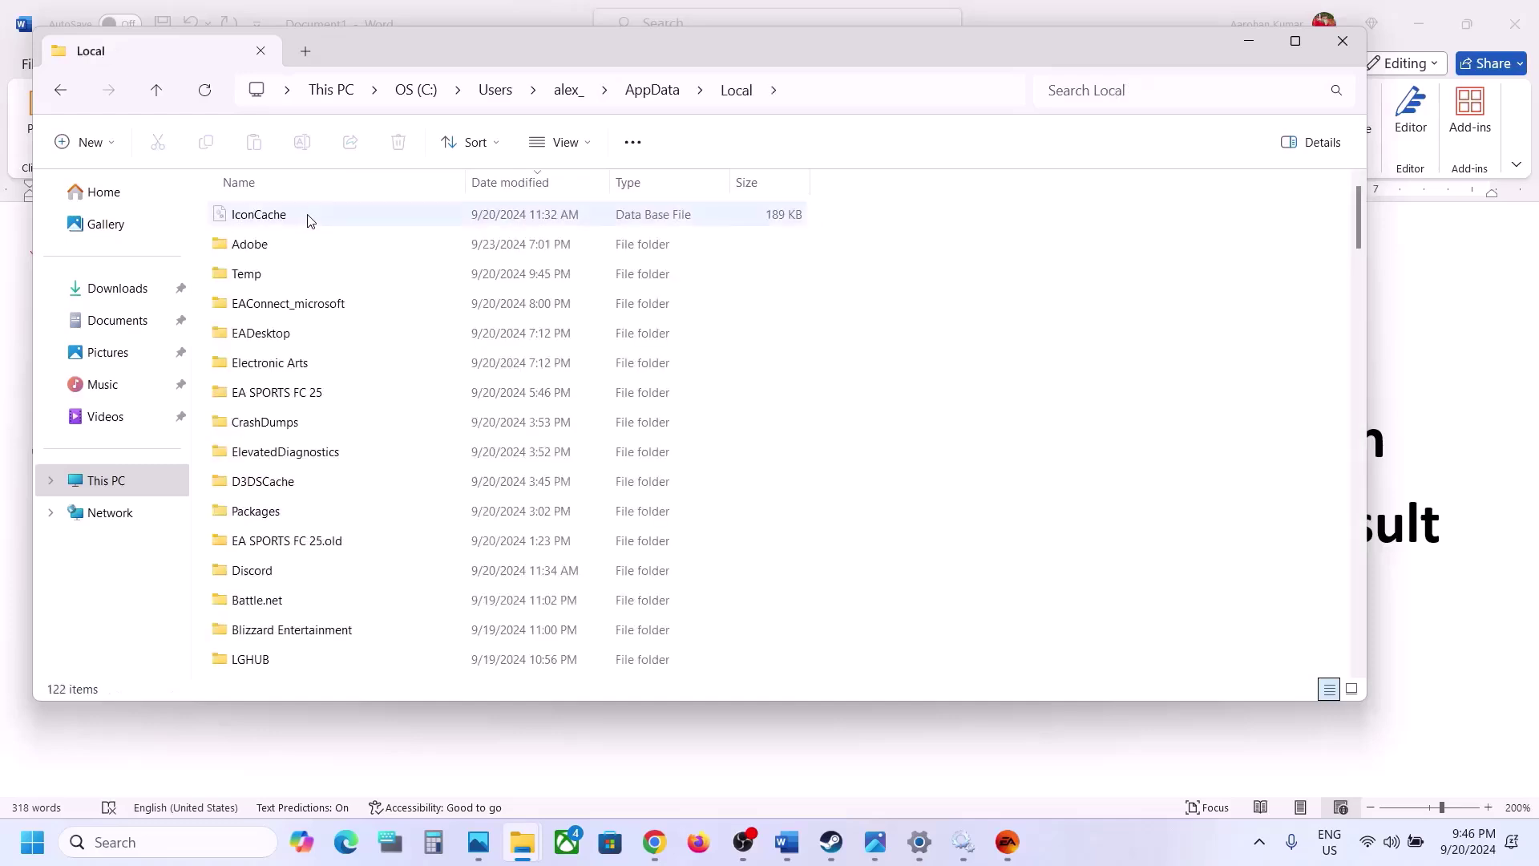
click(309, 399)
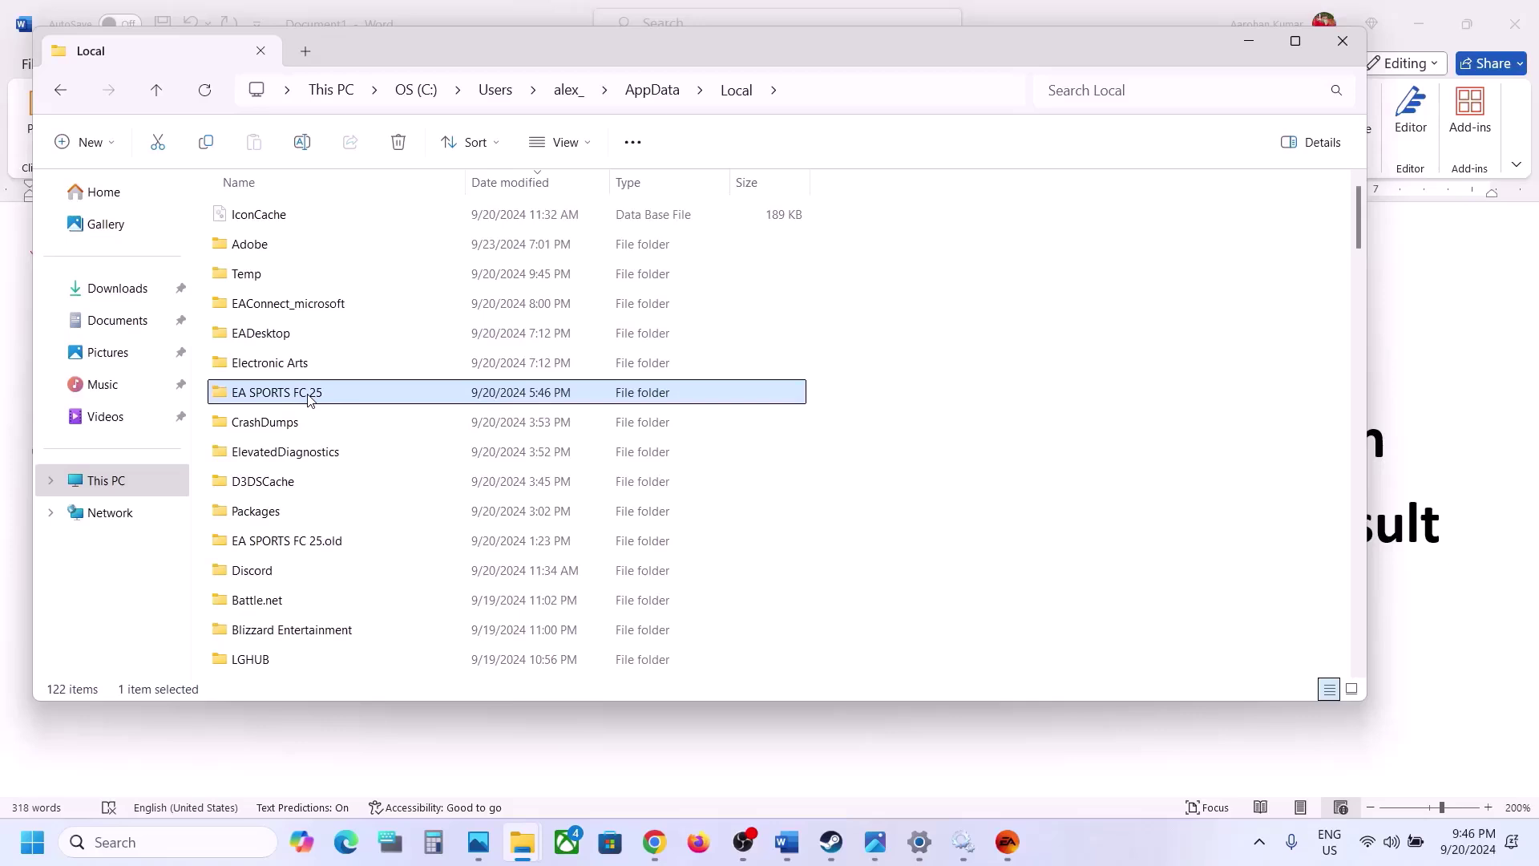
Copy the EA SPORTS FC 25 folder from AppData\Local to the desktop, replacing the files already there.
click(787, 842)
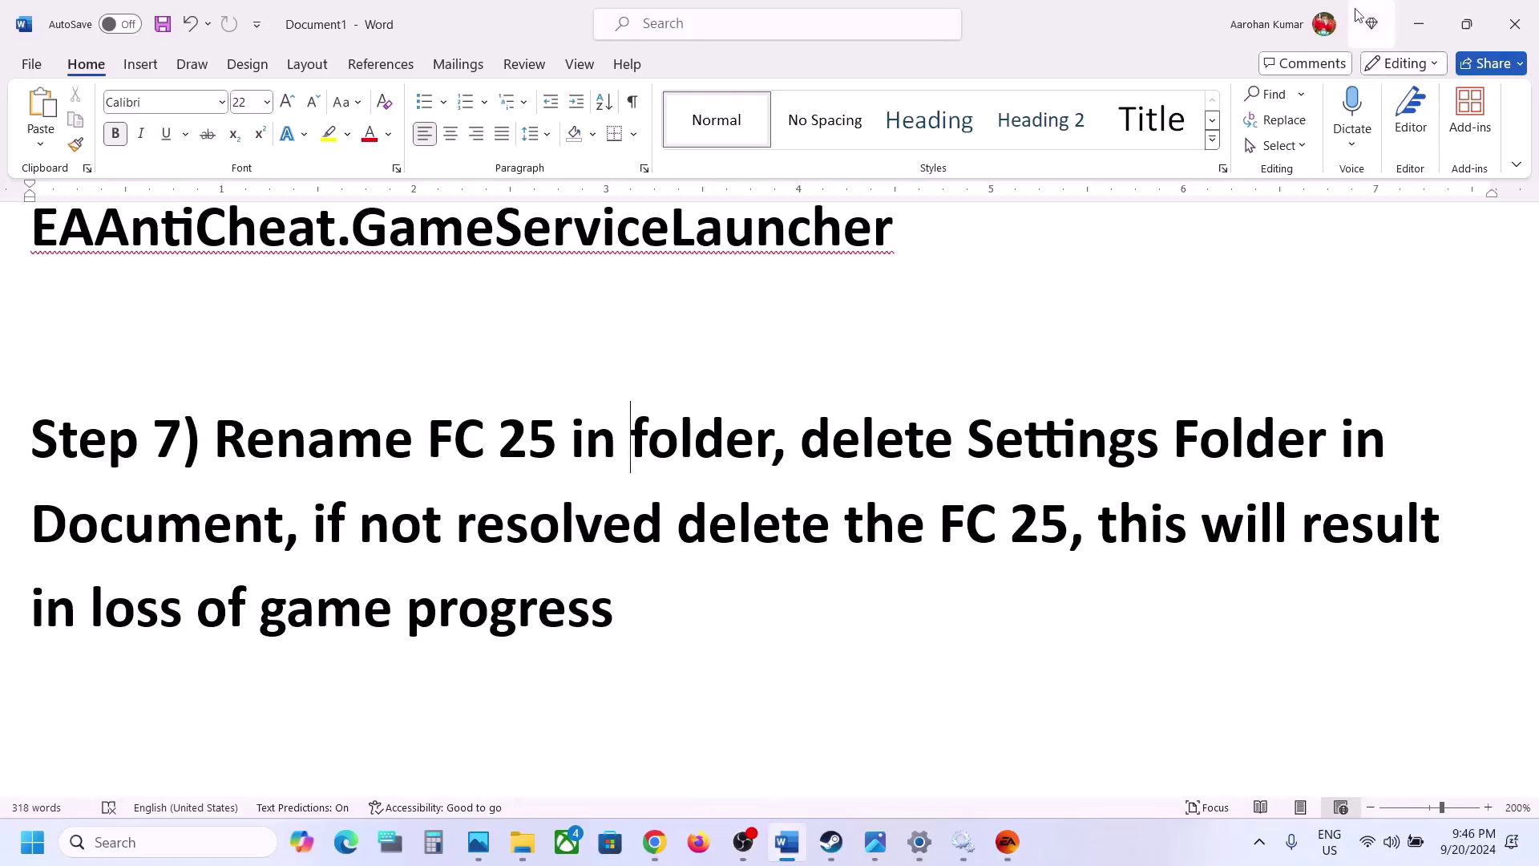
click(1418, 24)
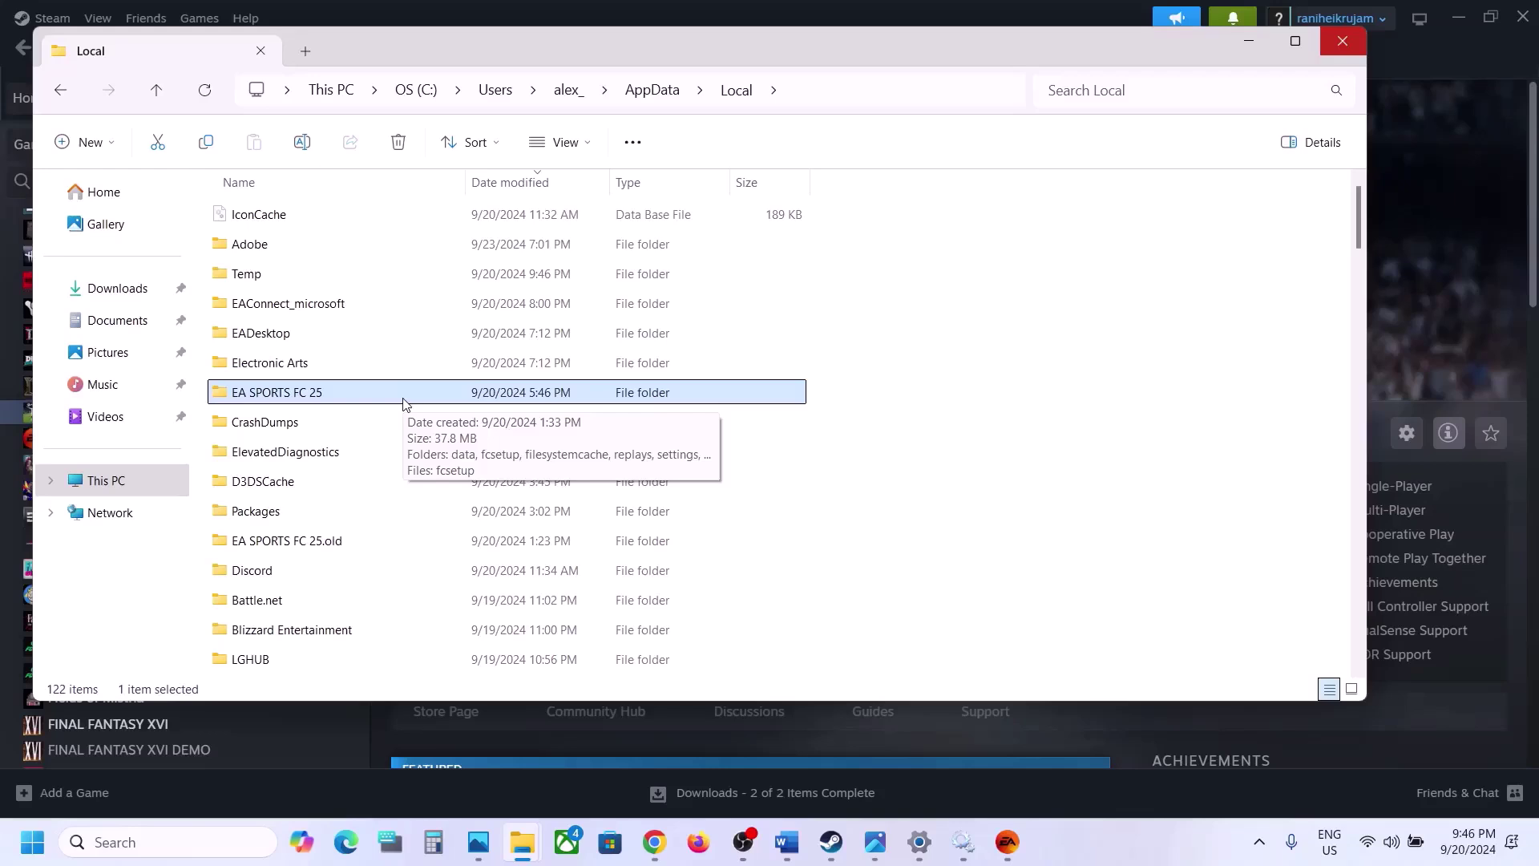
right_click(345, 398)
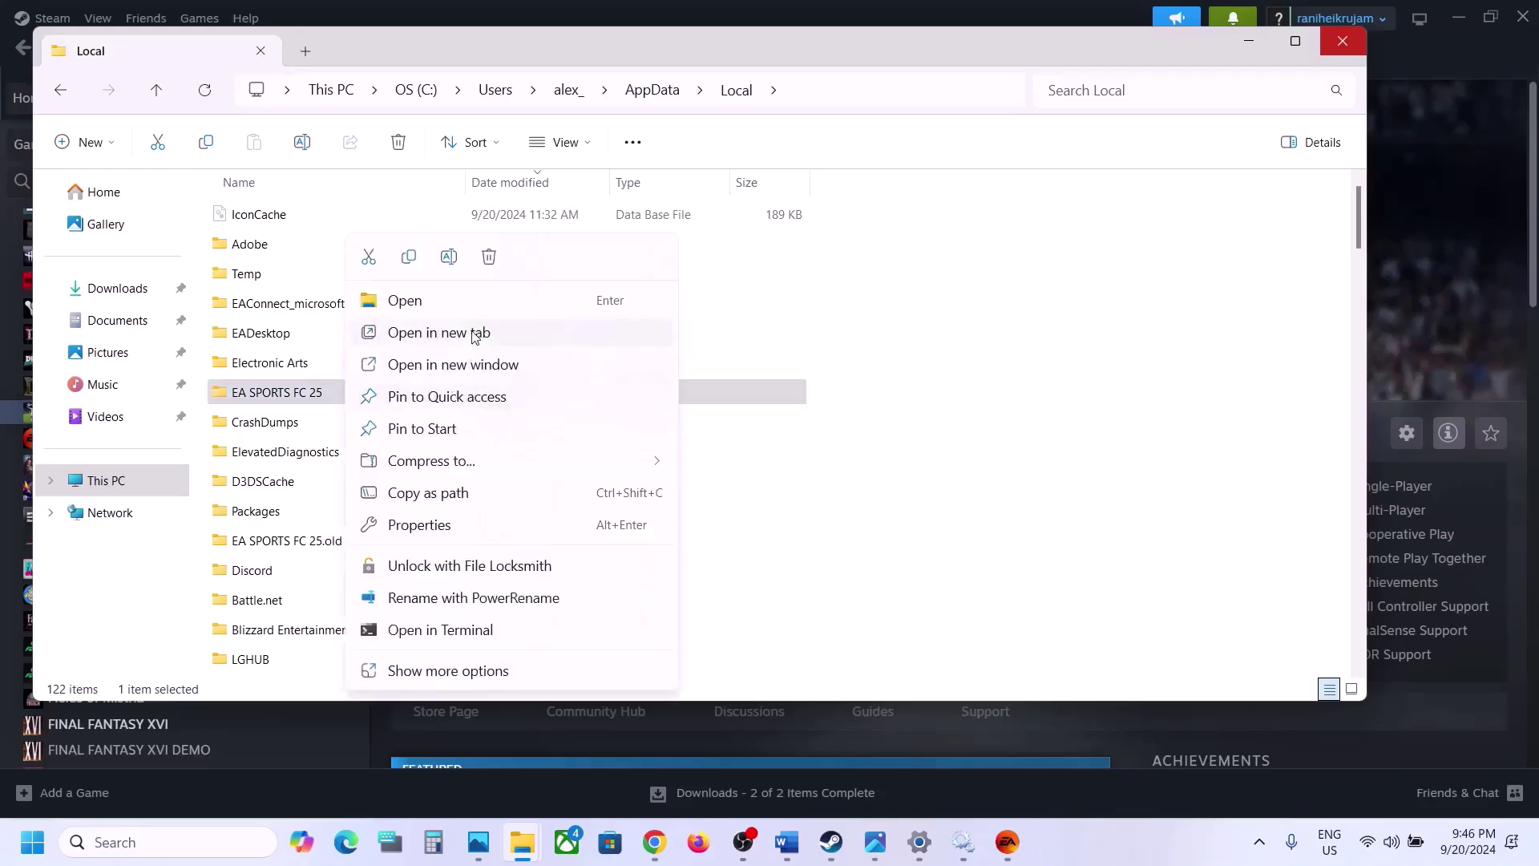
right_click(311, 401)
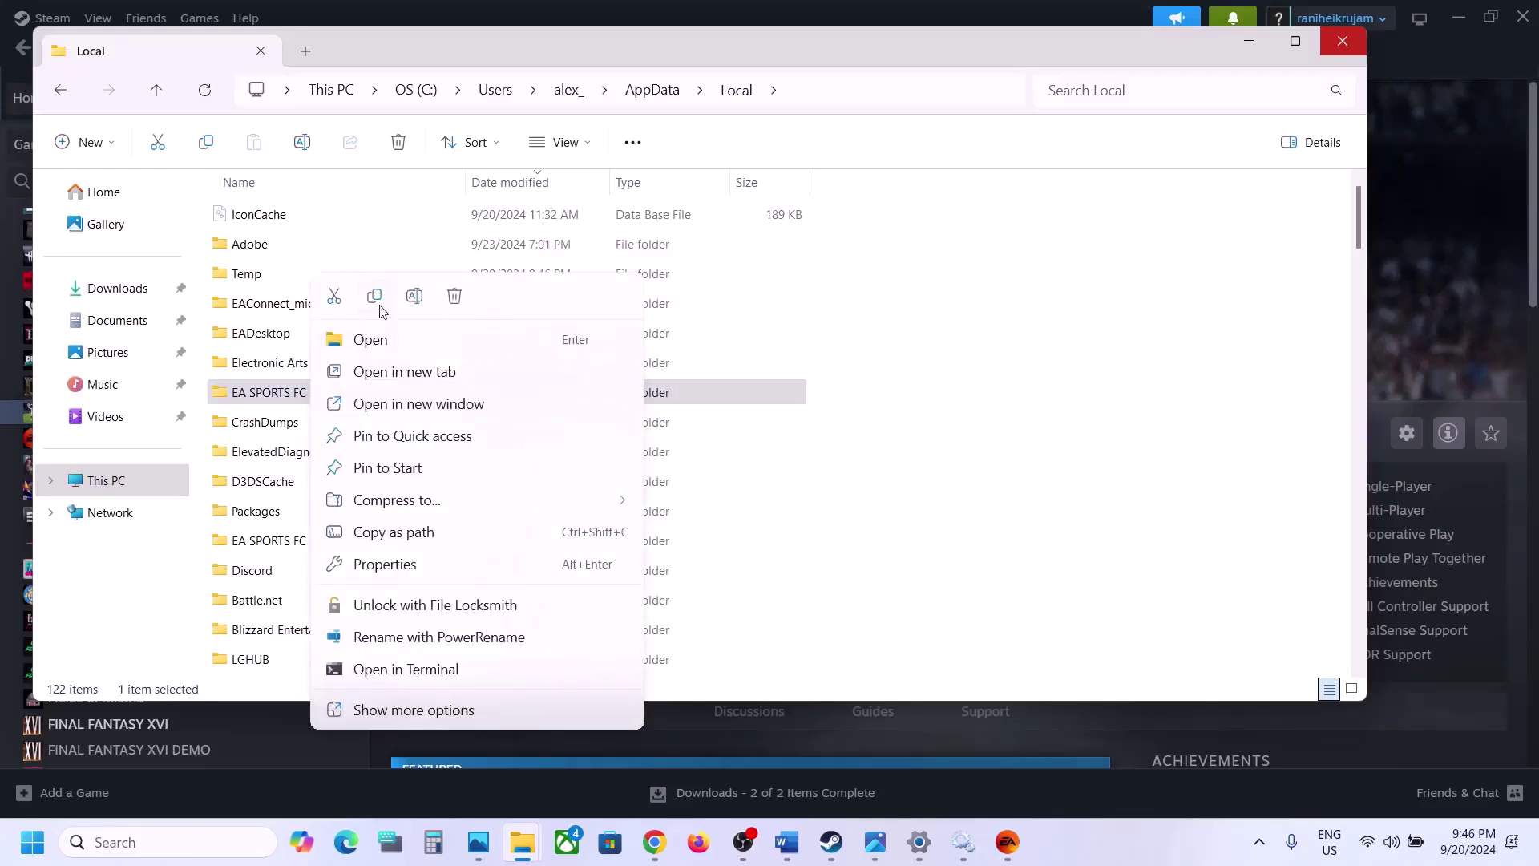
click(374, 301)
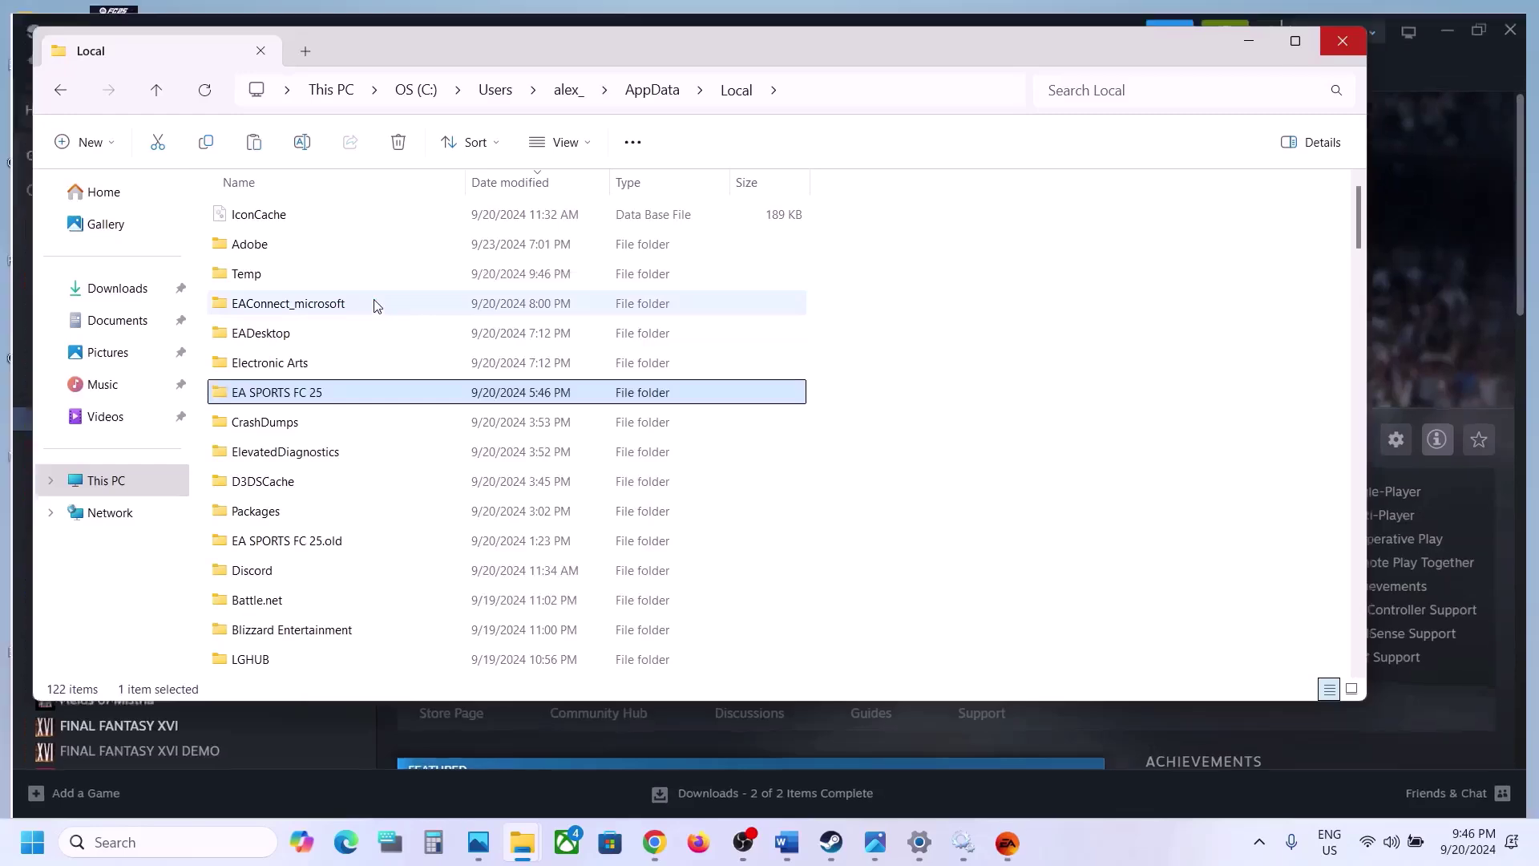
key(super+d)
key(ctrl+v)
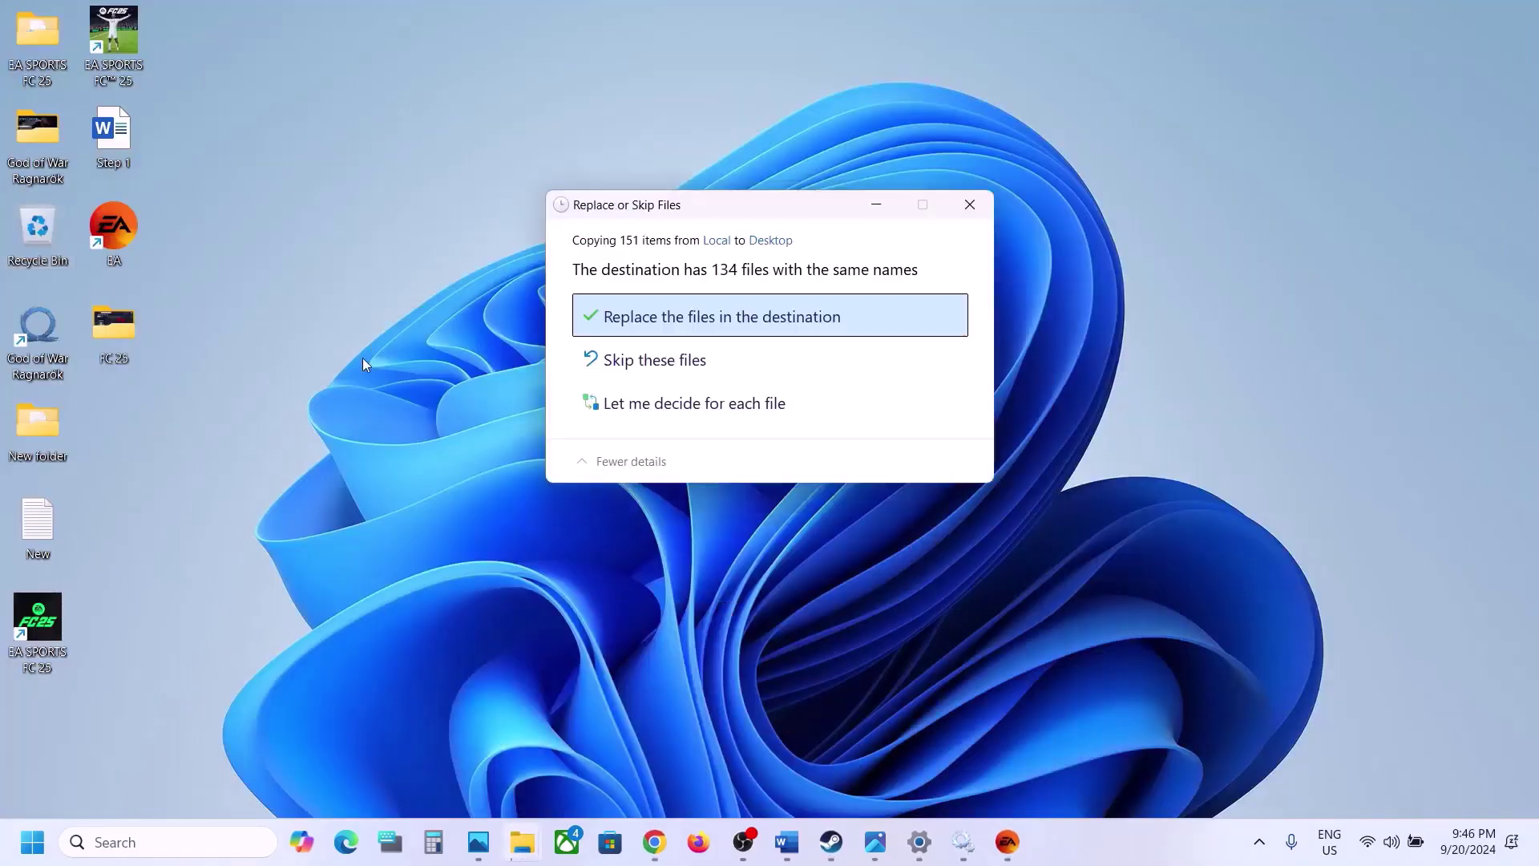
click(660, 317)
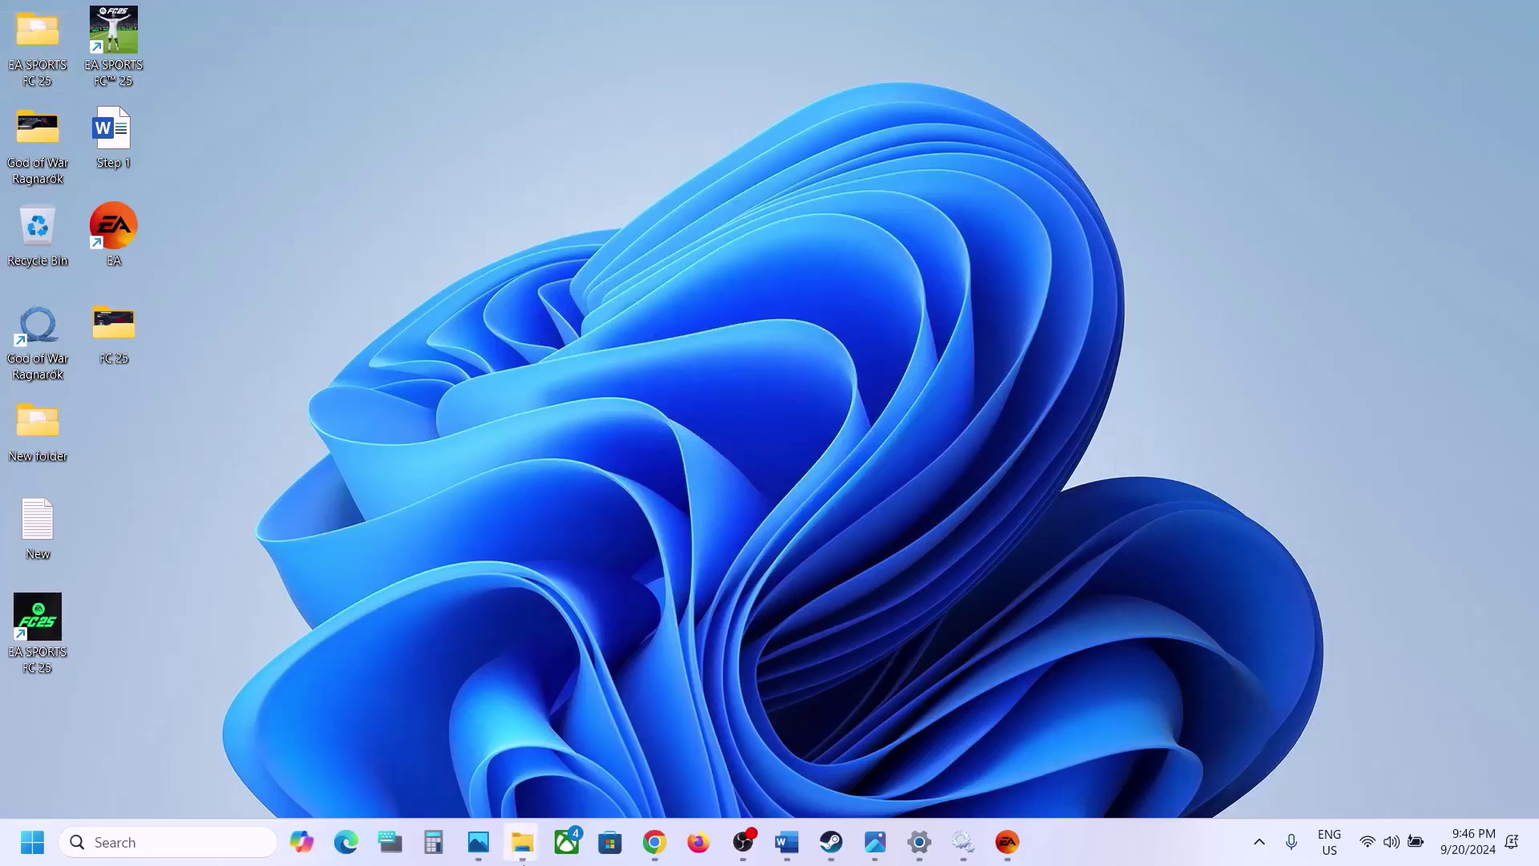
Try to rename the EA SPORTS FC 25 folder in Local to EA SPORTS FC 25.old, merging it with the existing folder of that name.
mouse_move(522, 862)
click(681, 773)
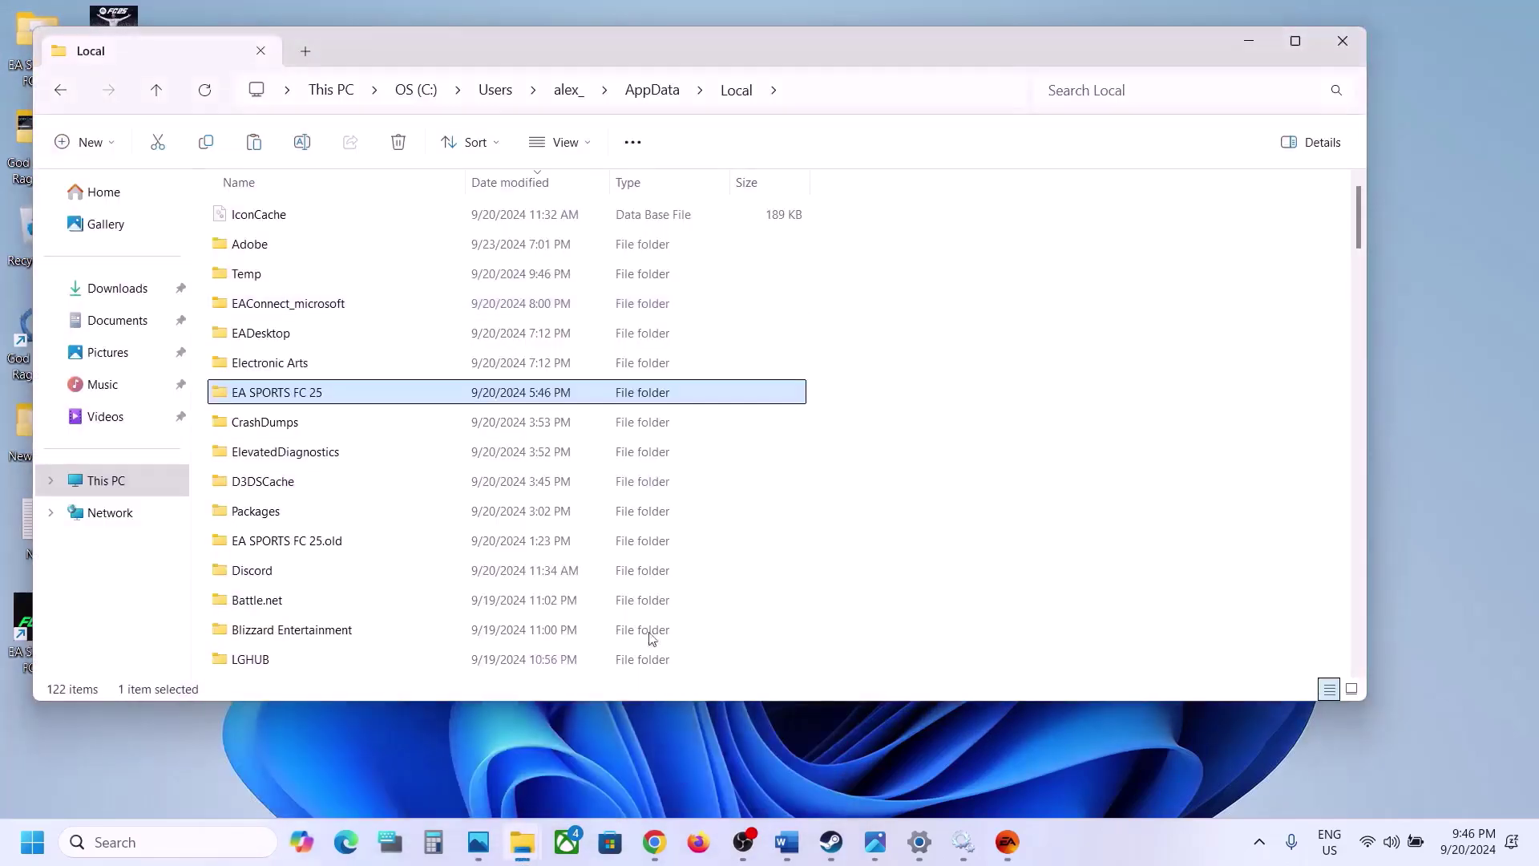
right_click(311, 403)
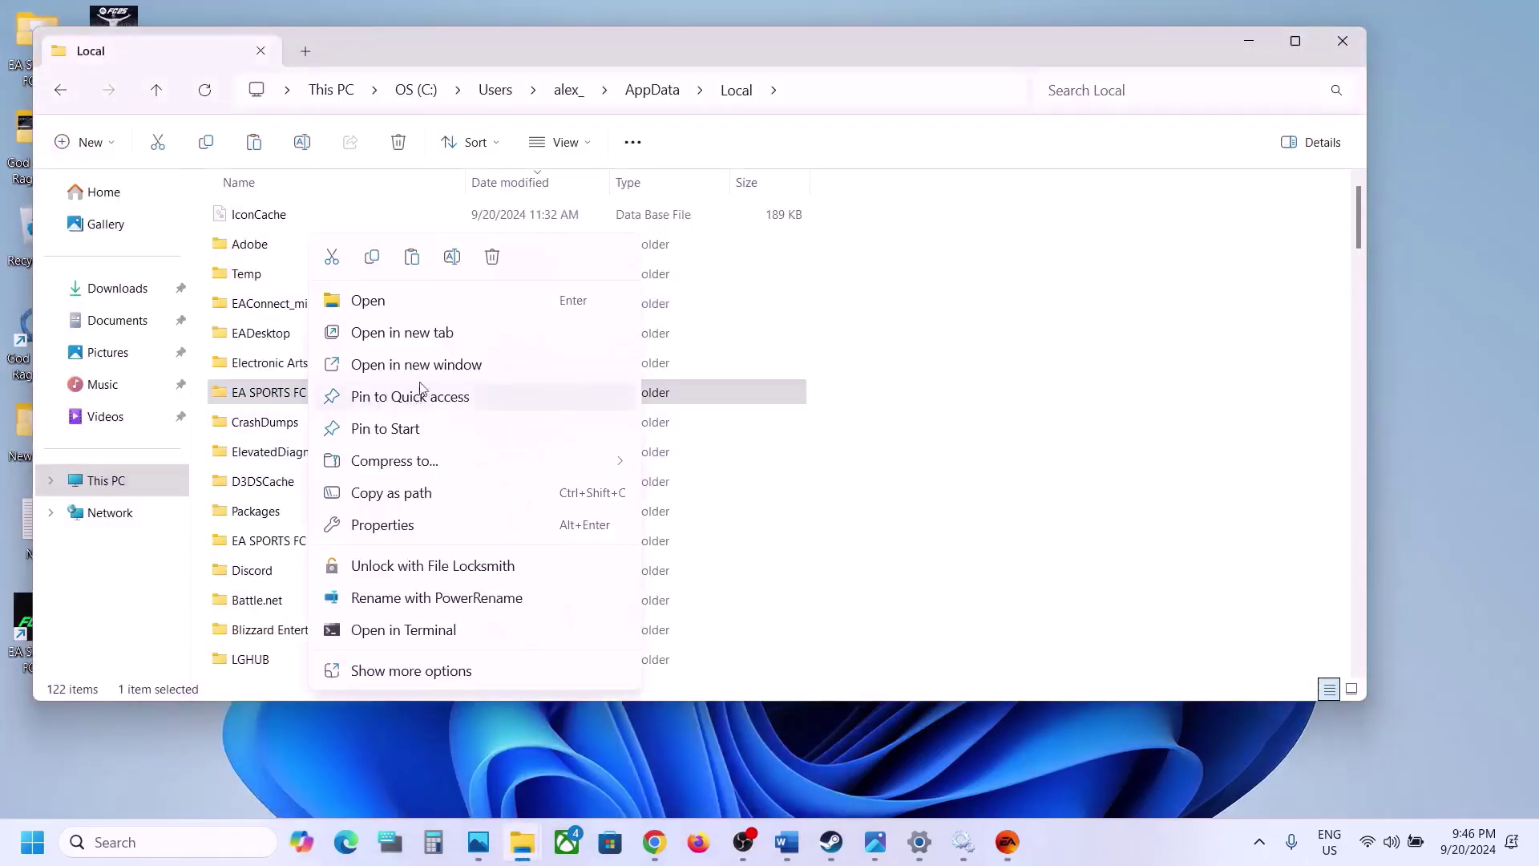
click(451, 256)
click(331, 391)
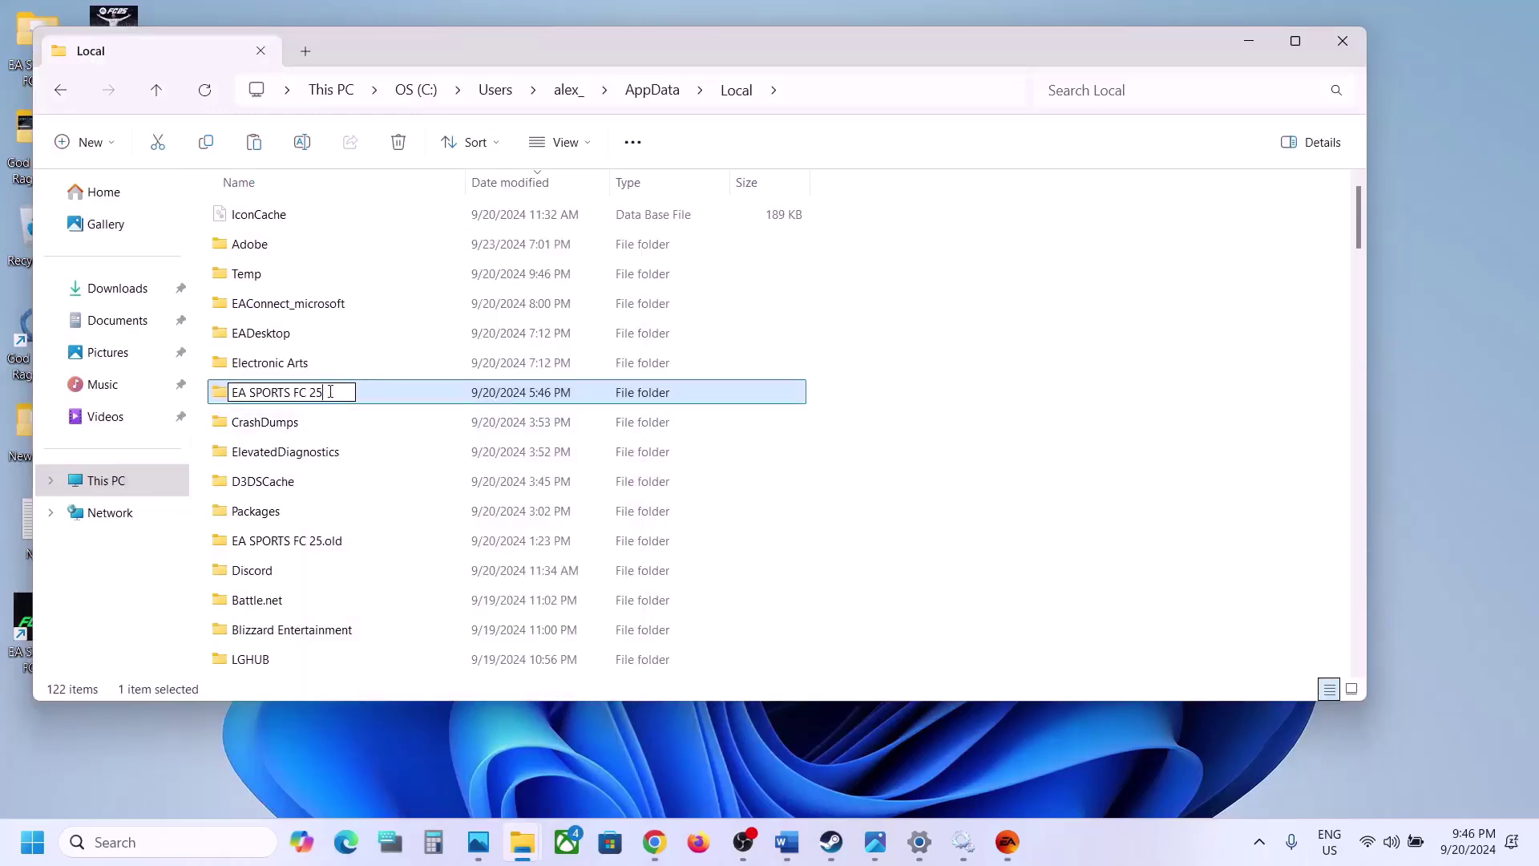
text(.old)
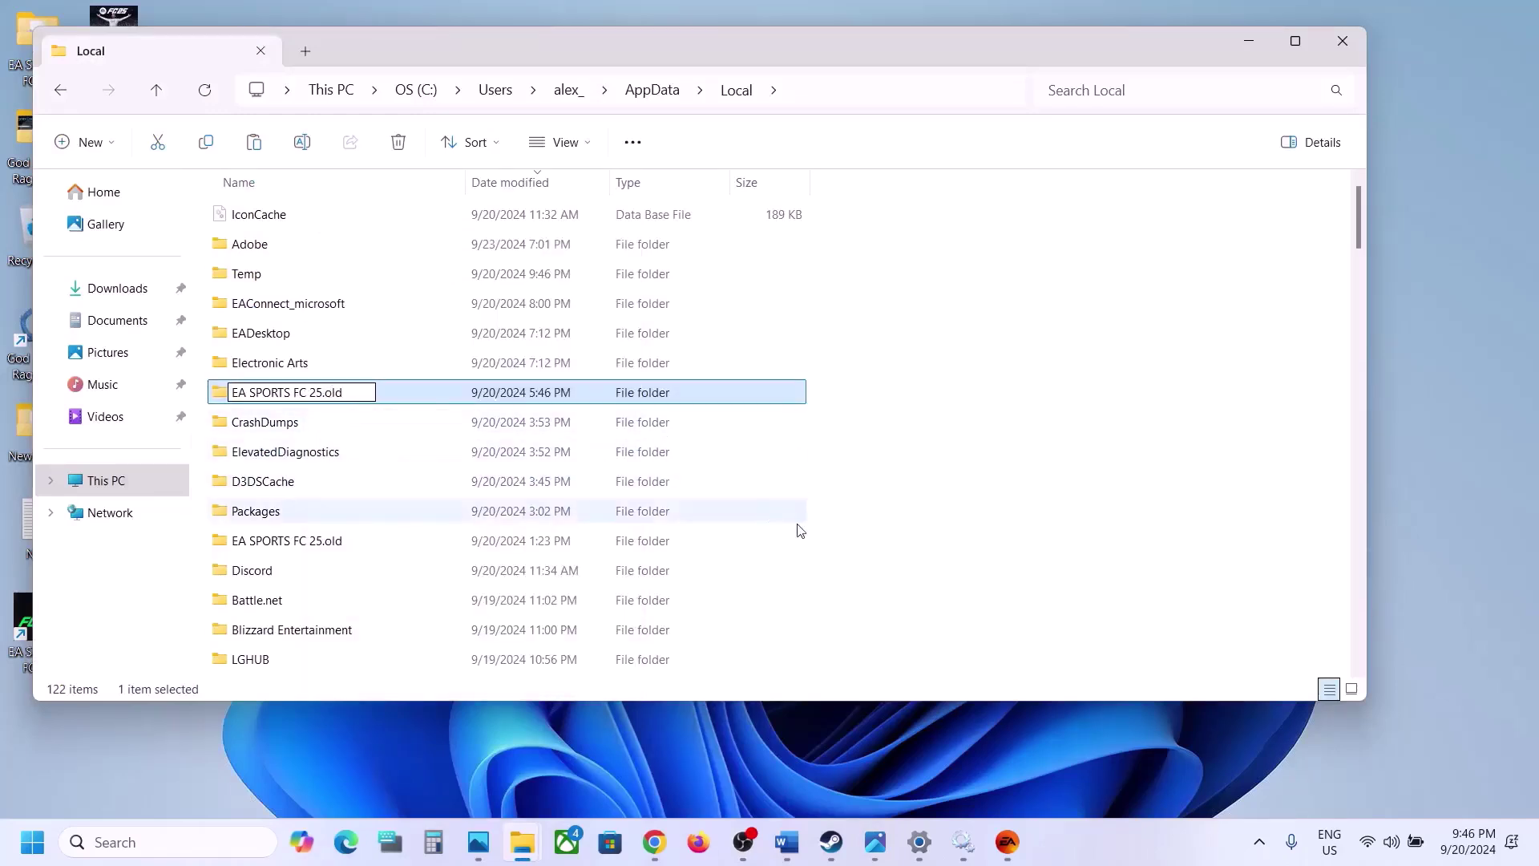
key(Return)
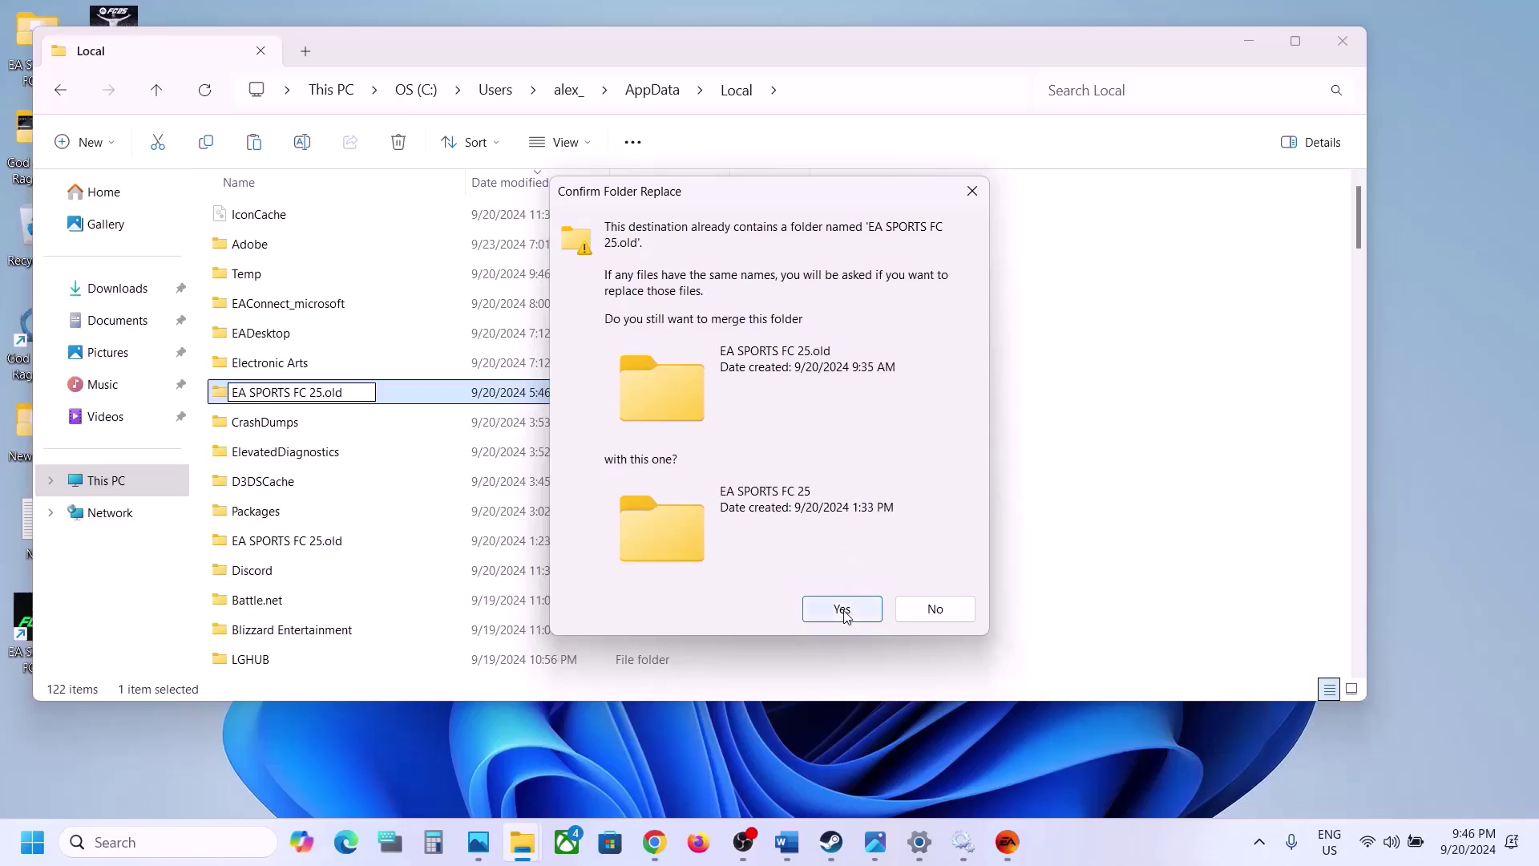
click(847, 608)
click(749, 584)
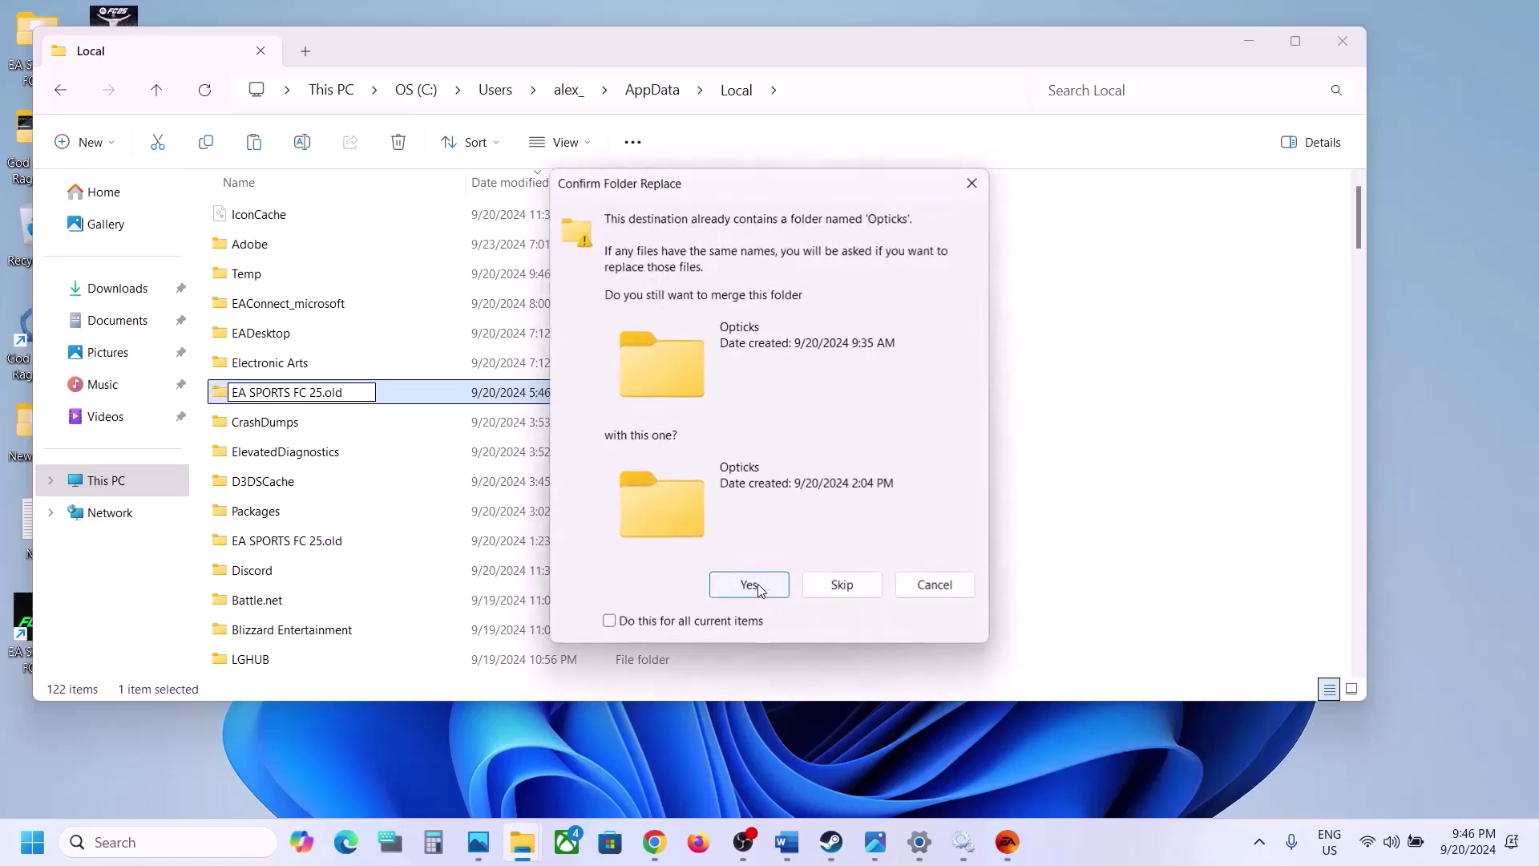
click(749, 584)
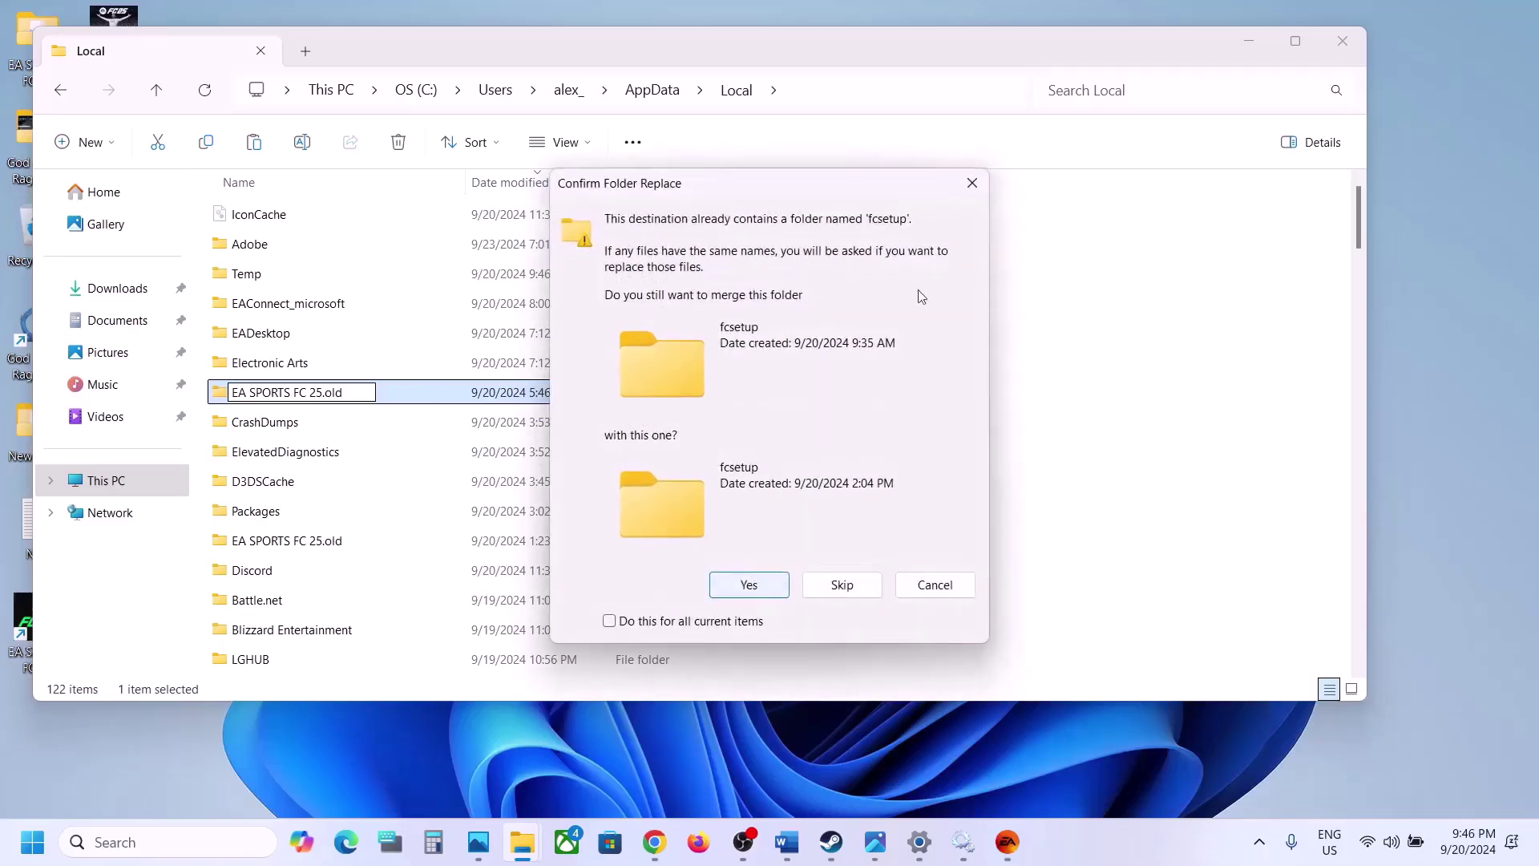
click(972, 185)
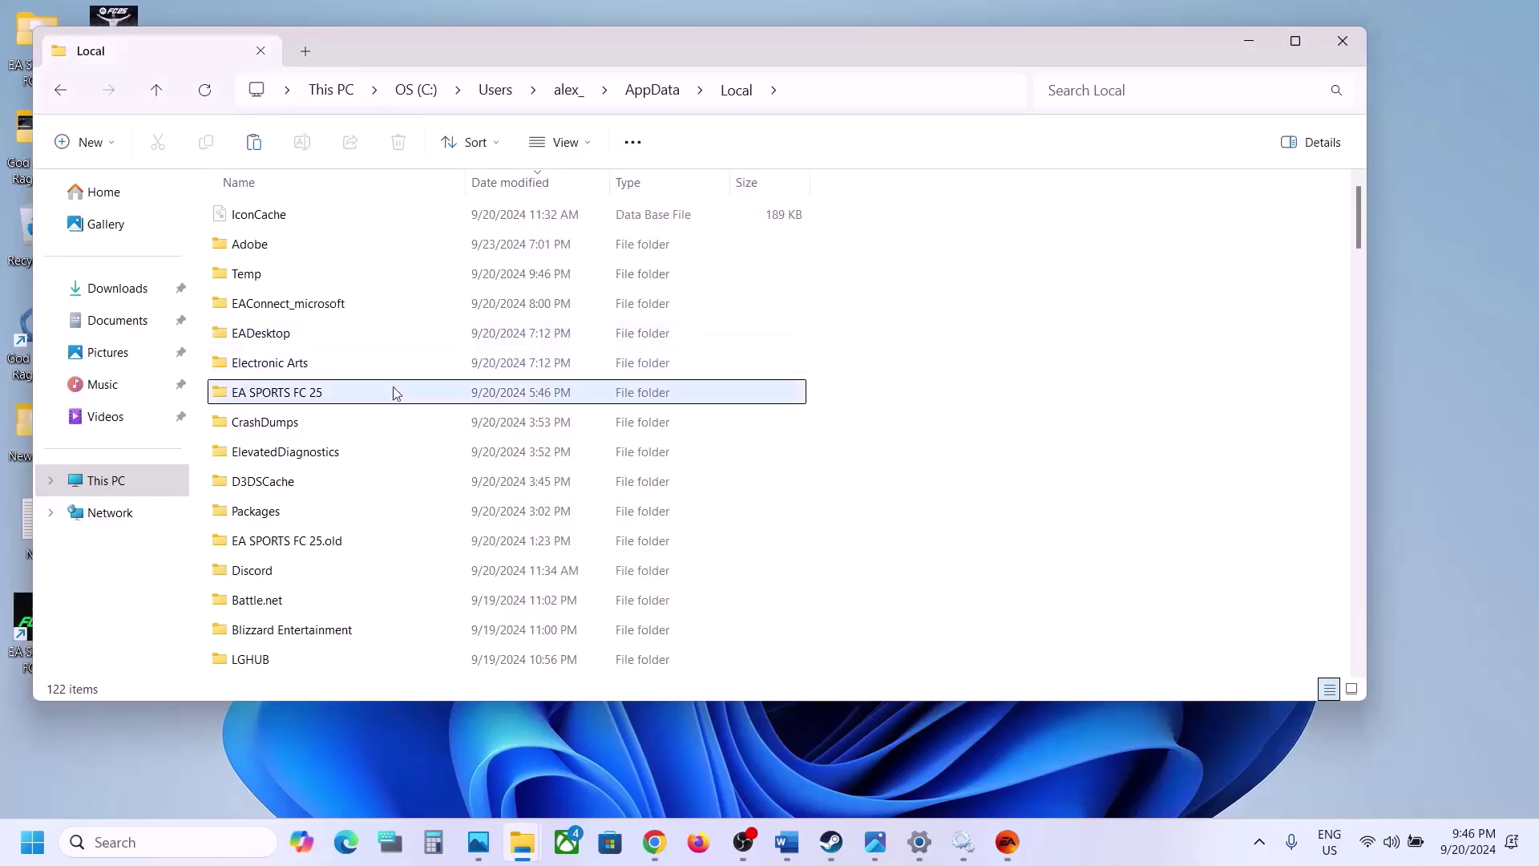
Compare the EA SPORTS FC 25 and EA SPORTS FC 25.old folders in Local by selecting each in turn.
click(328, 540)
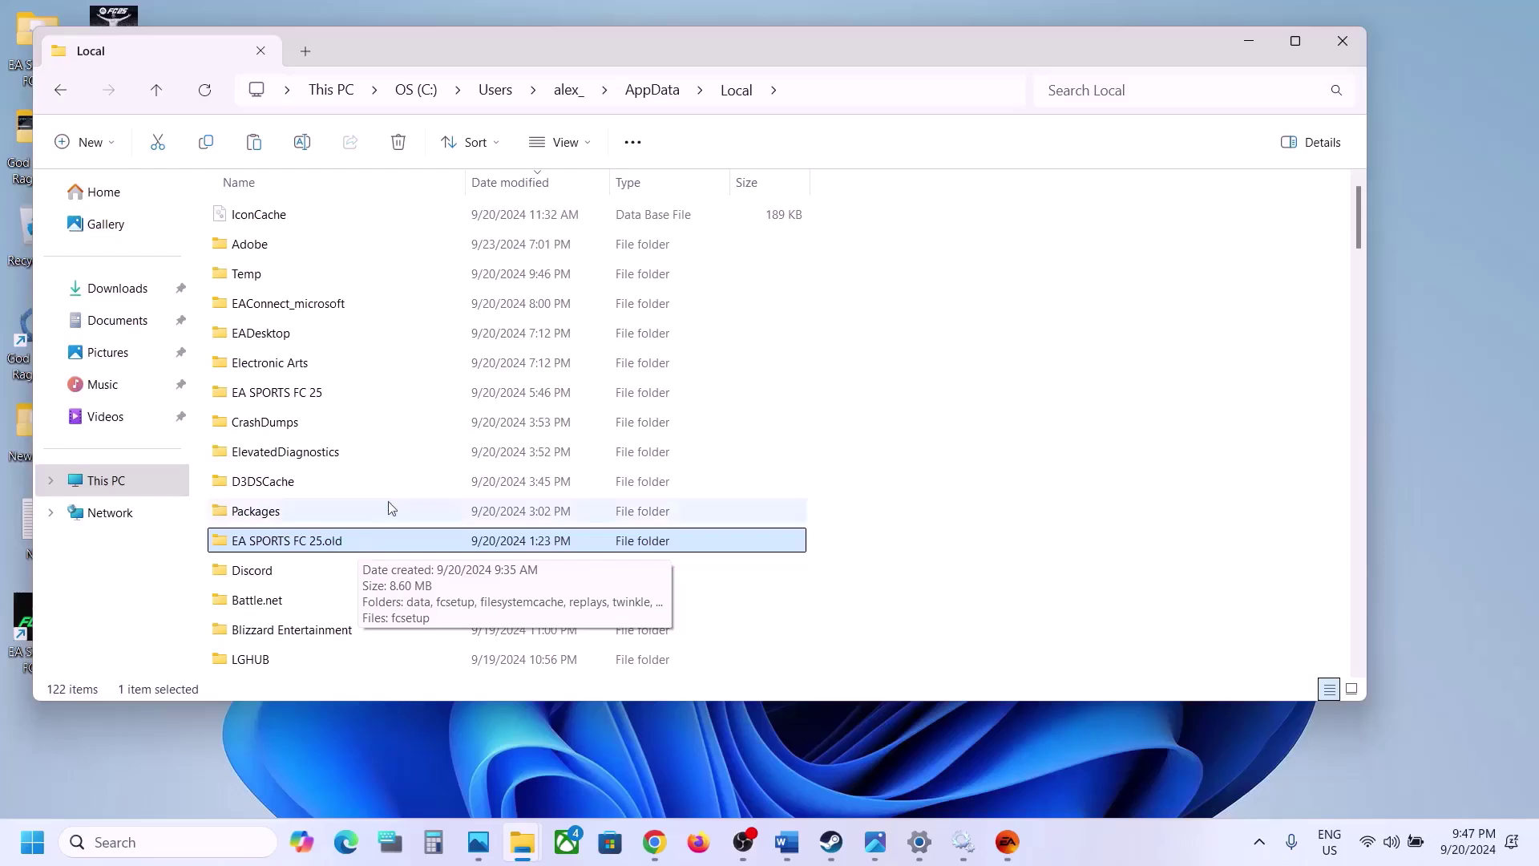
click(288, 397)
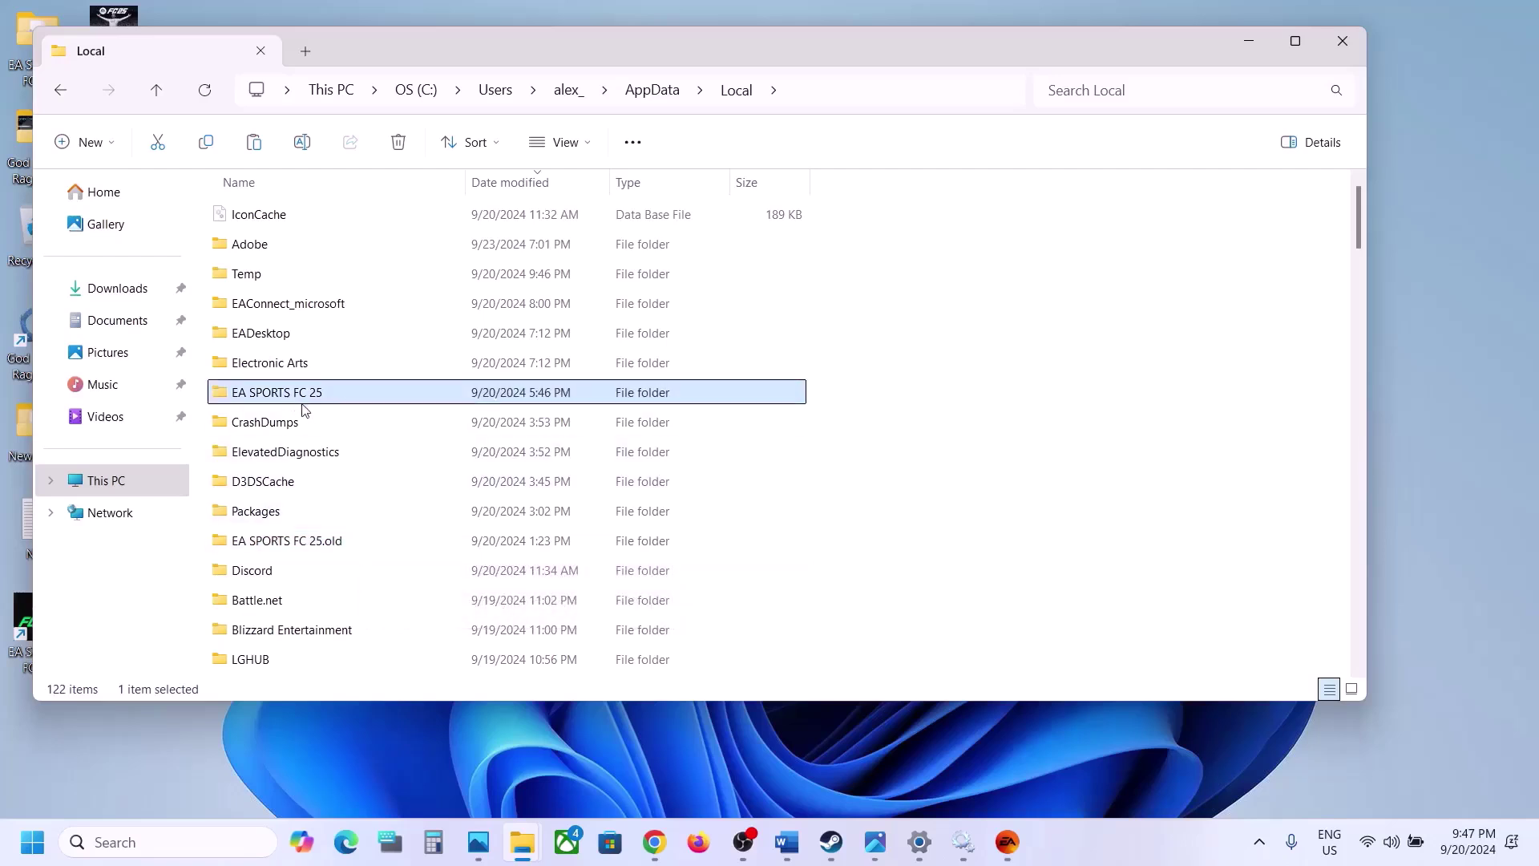
click(303, 541)
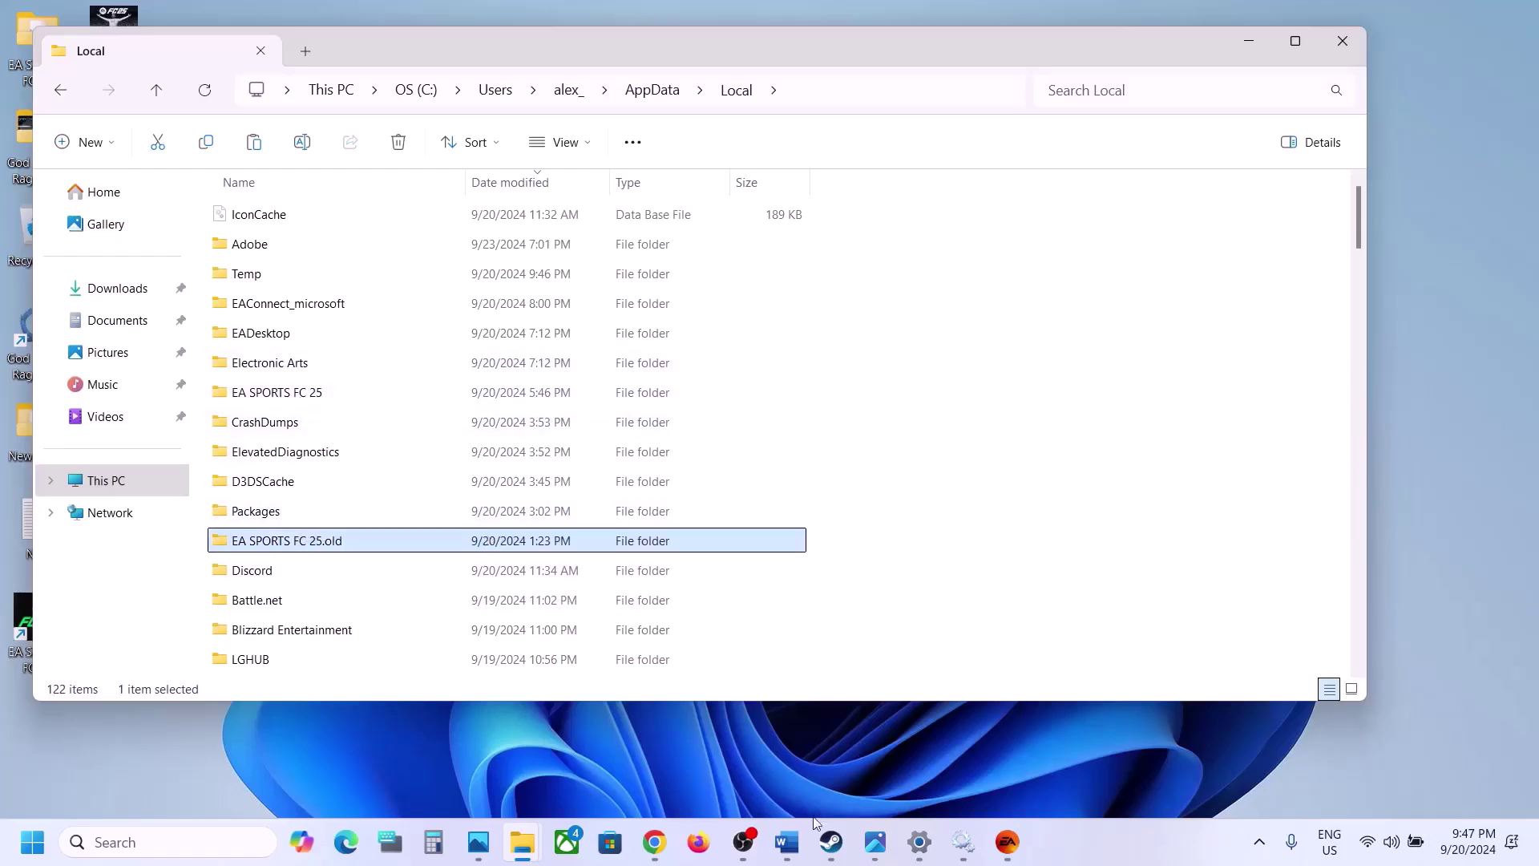
Switch to the Word notes and highlight "Repair/Verify the game files" in Step 8.
mouse_move(796, 854)
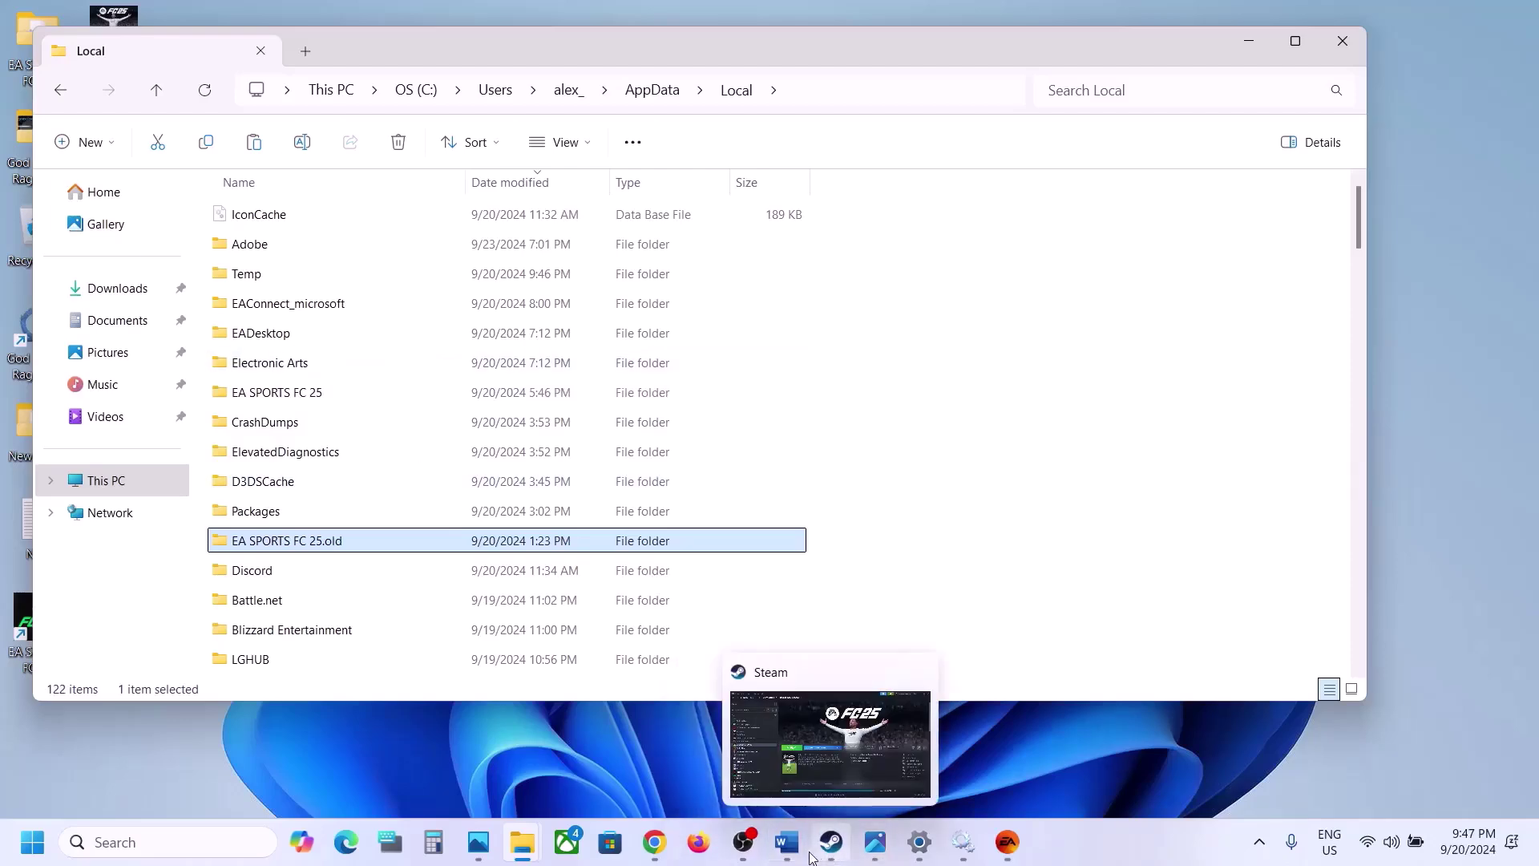
click(788, 846)
scroll(648, 539, down, 4)
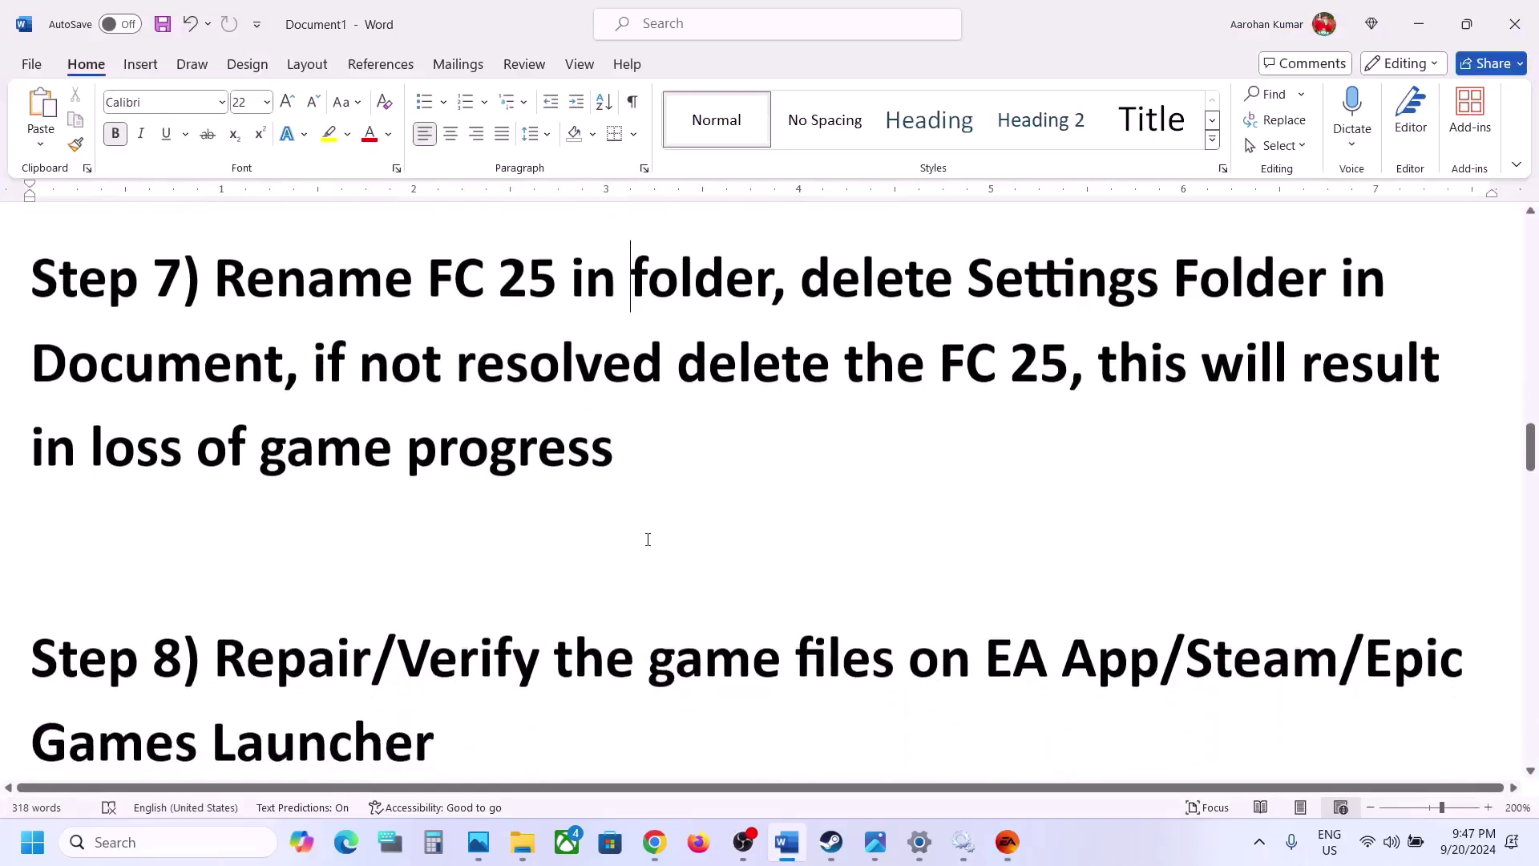
drag(285, 497, 898, 501)
Switch to Steam, examine the verify option in the Installed Files properties of EA SPORTS FC 25, and close the properties.
click(832, 852)
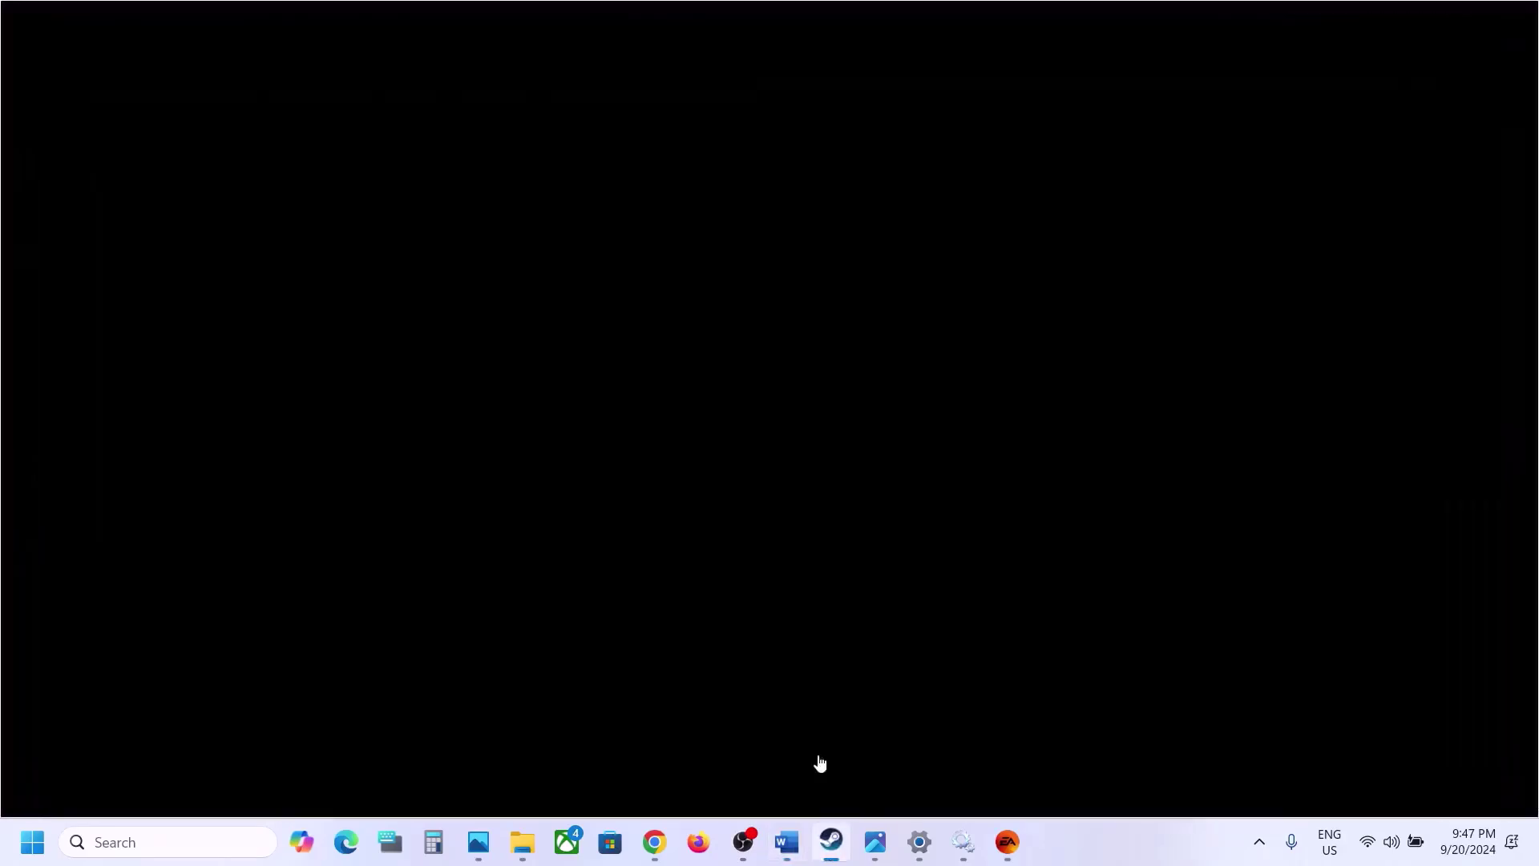
right_click(226, 410)
mouse_move(315, 528)
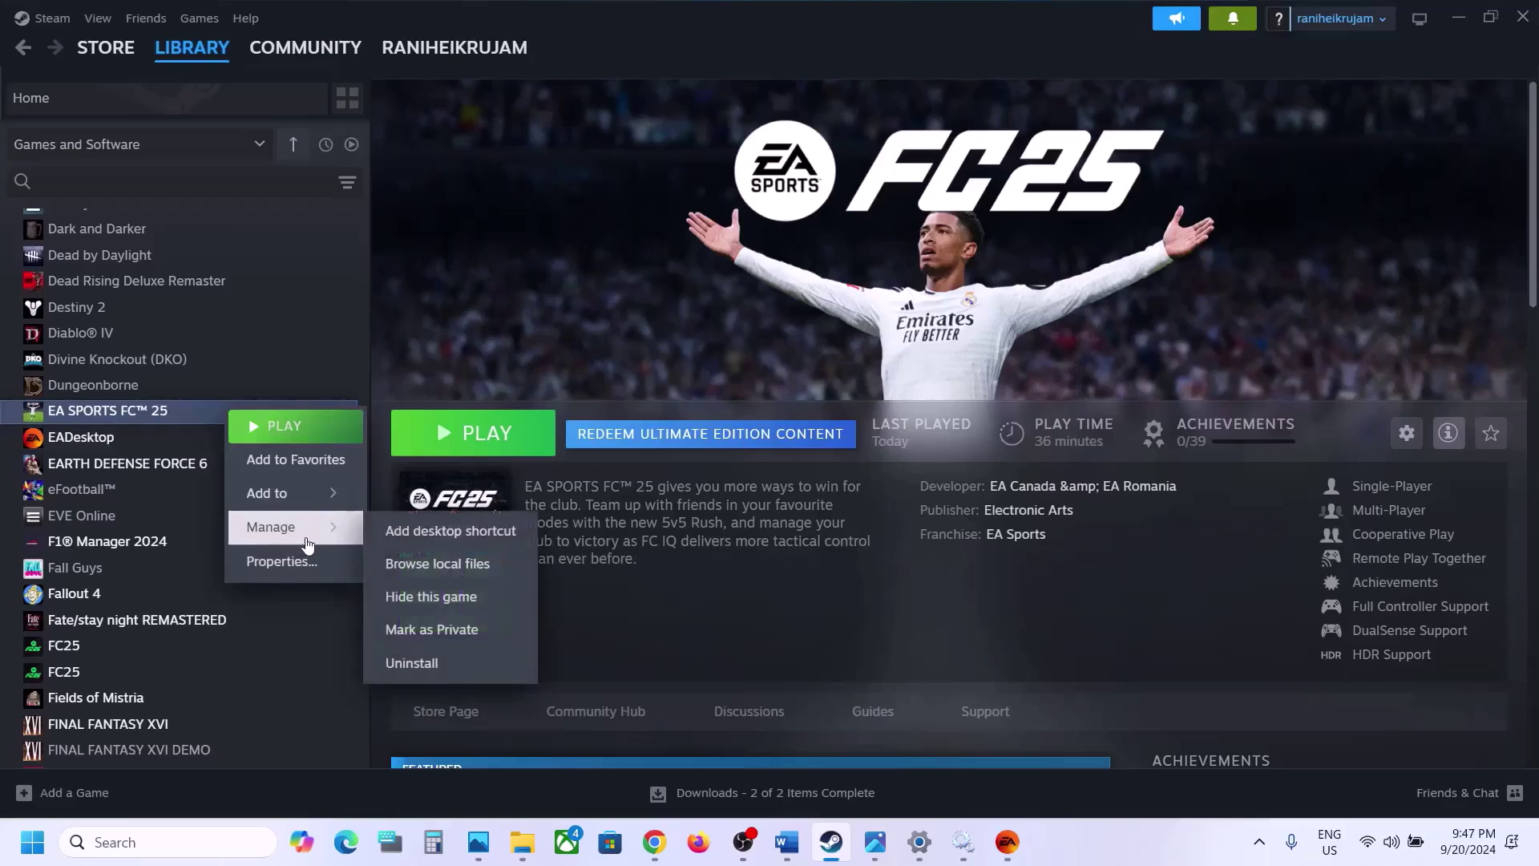
click(301, 561)
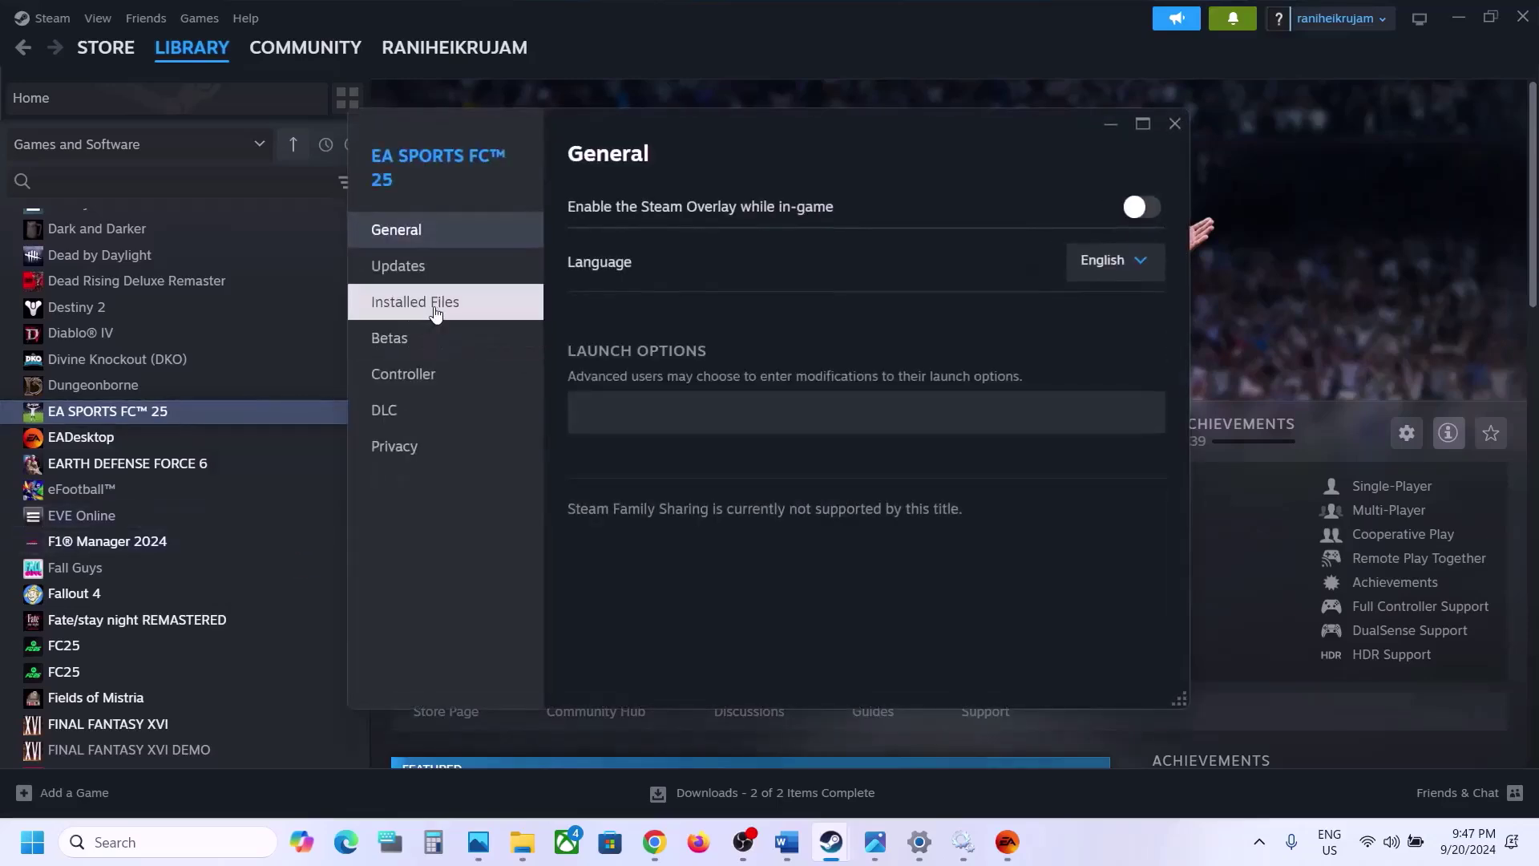
click(480, 302)
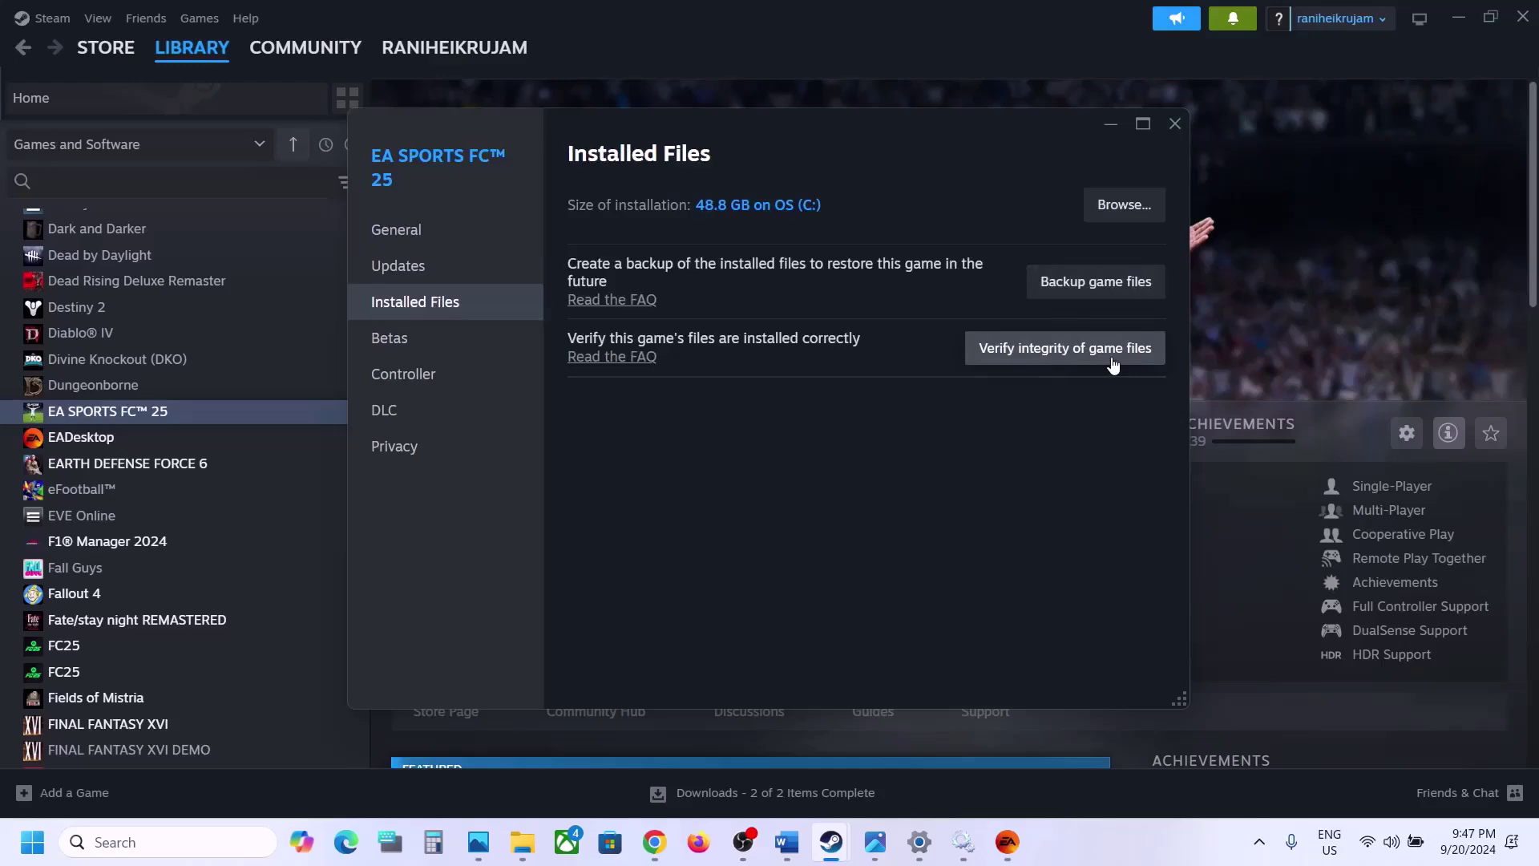
click(1175, 123)
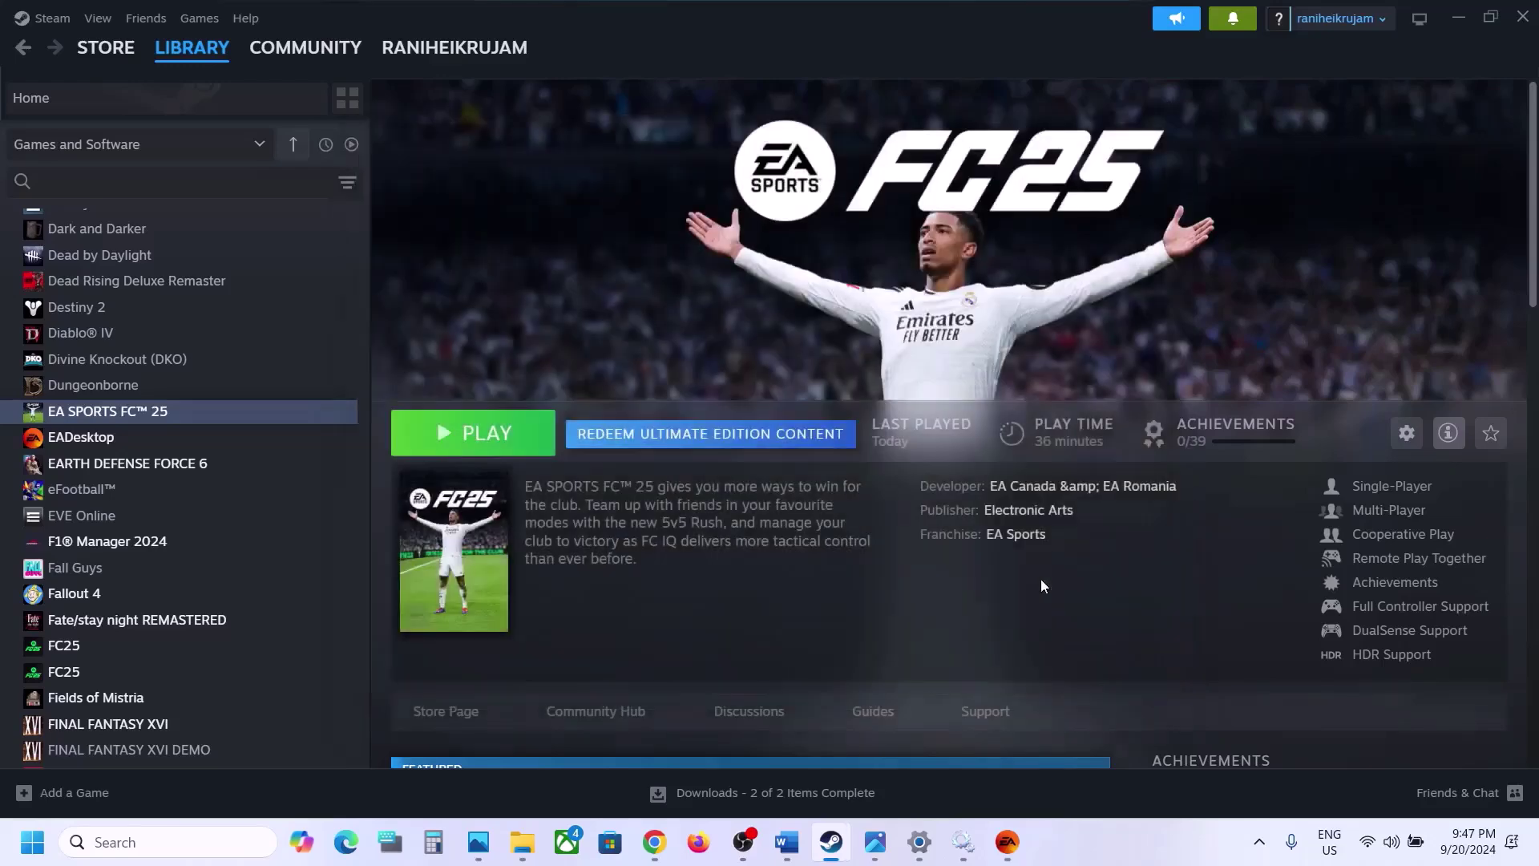
Switch to the EA app and check the management options on the EA SPORTS FC 25 page.
click(1008, 843)
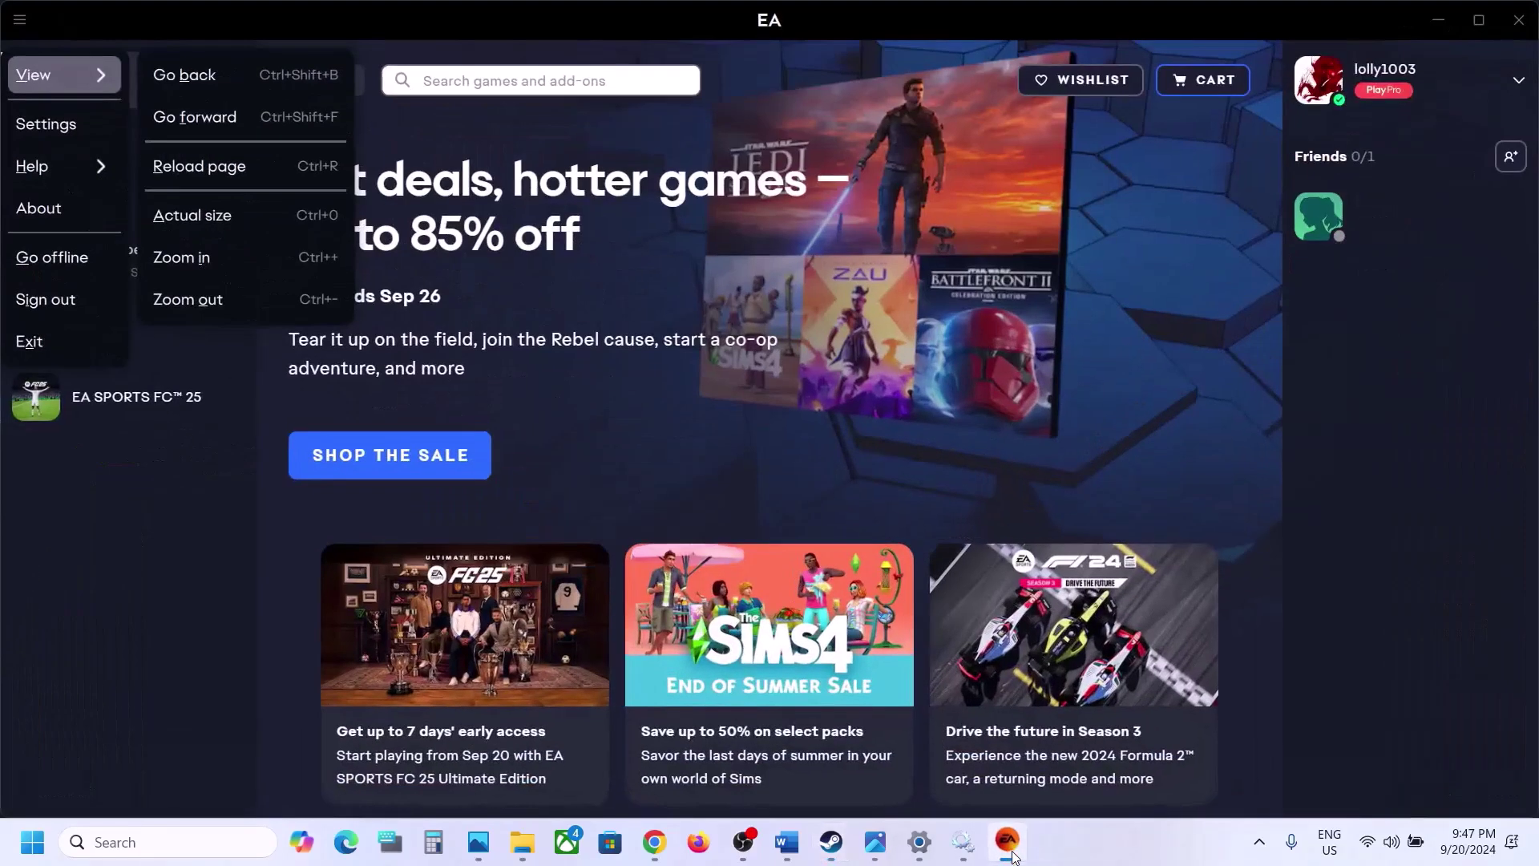
click(137, 399)
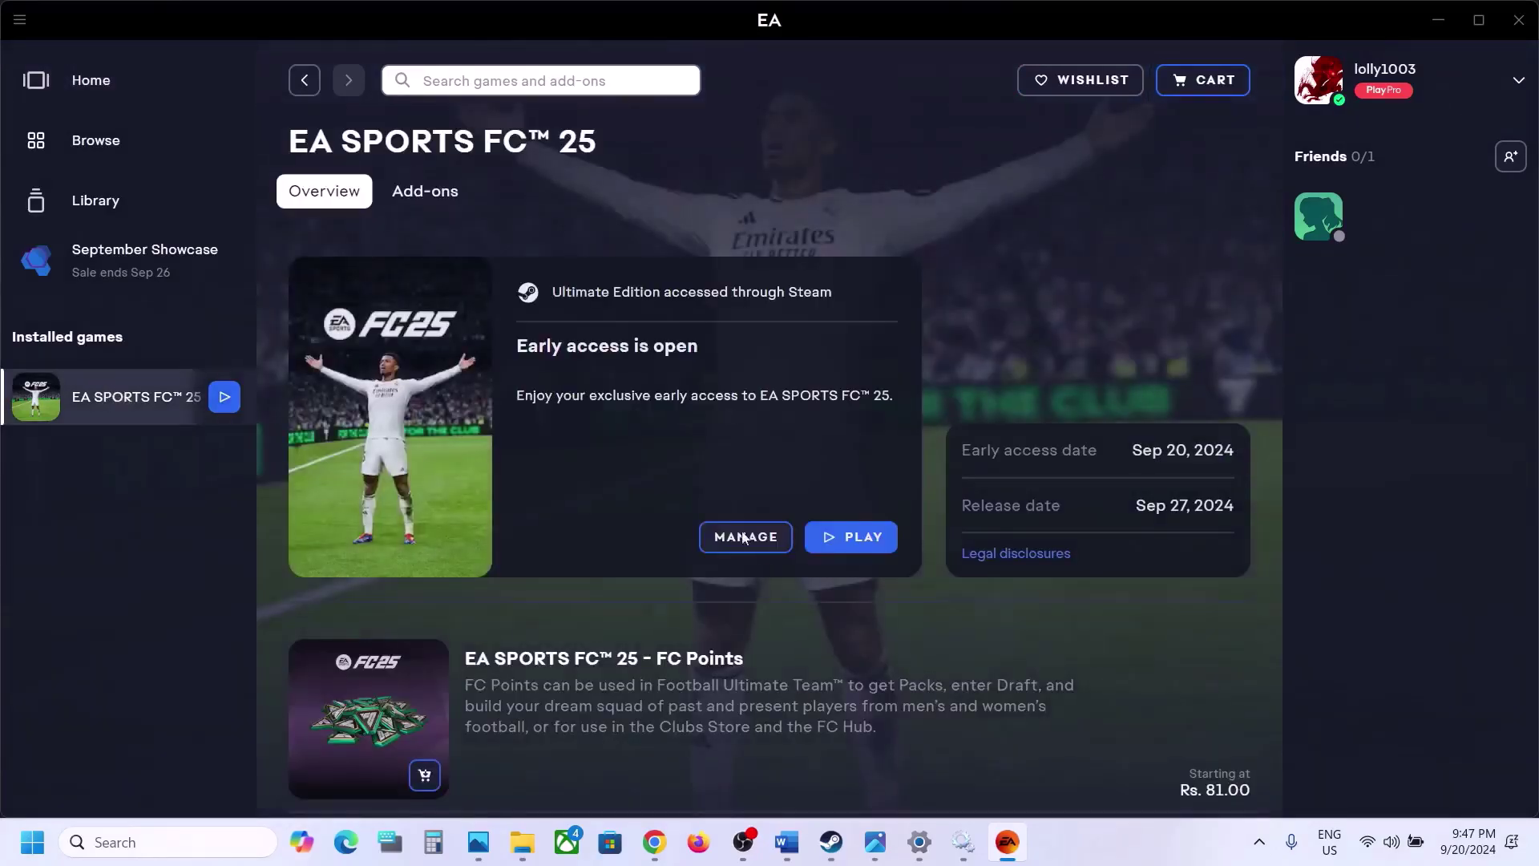
click(743, 537)
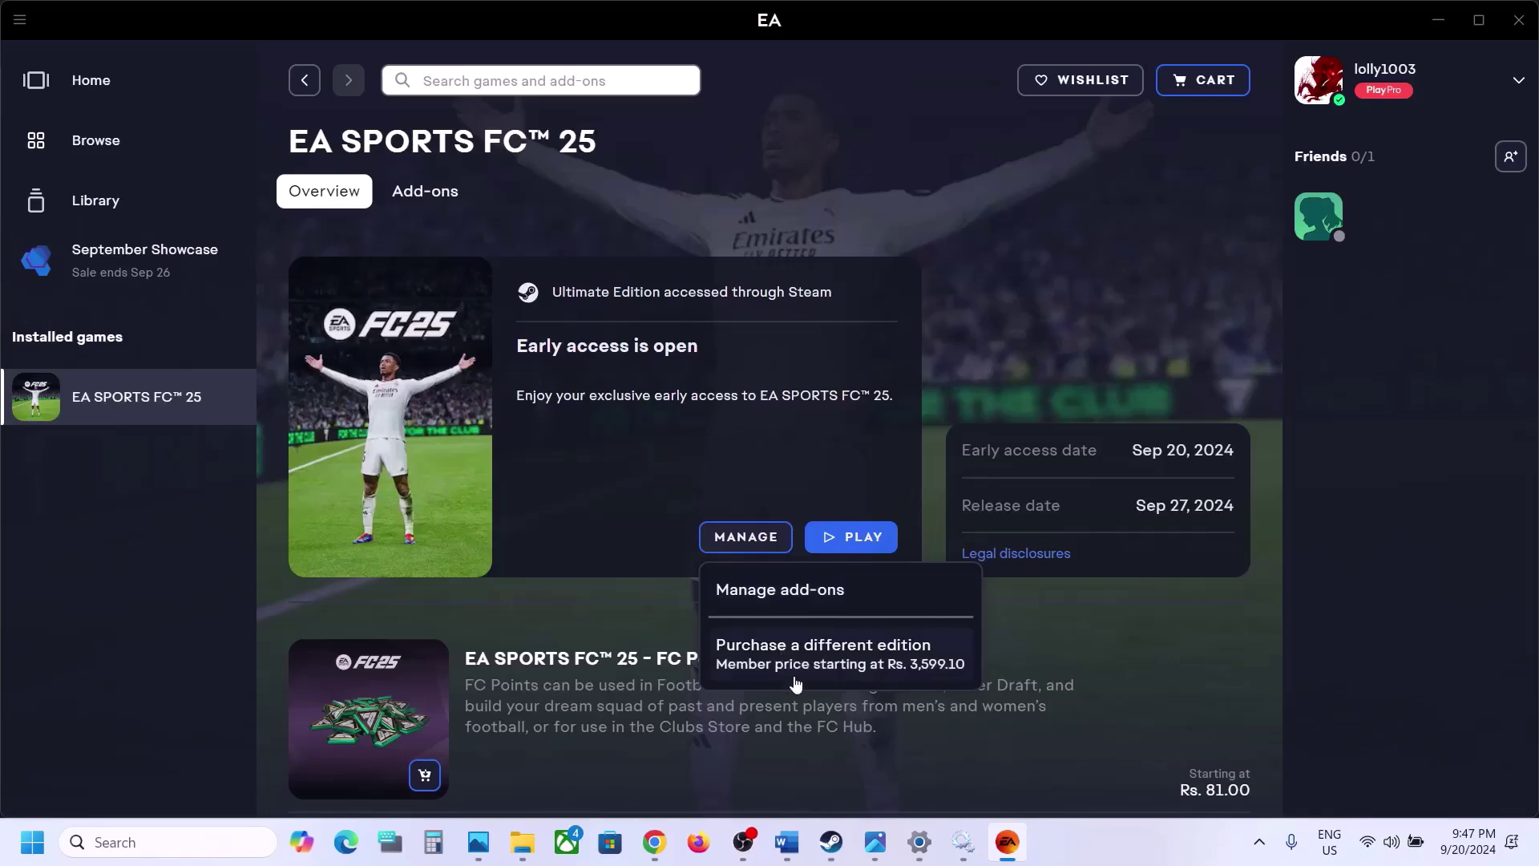
Copy the NVIDIA GeForce drivers link from Step 9 of the Word notes and open it in a new Chrome tab.
click(787, 841)
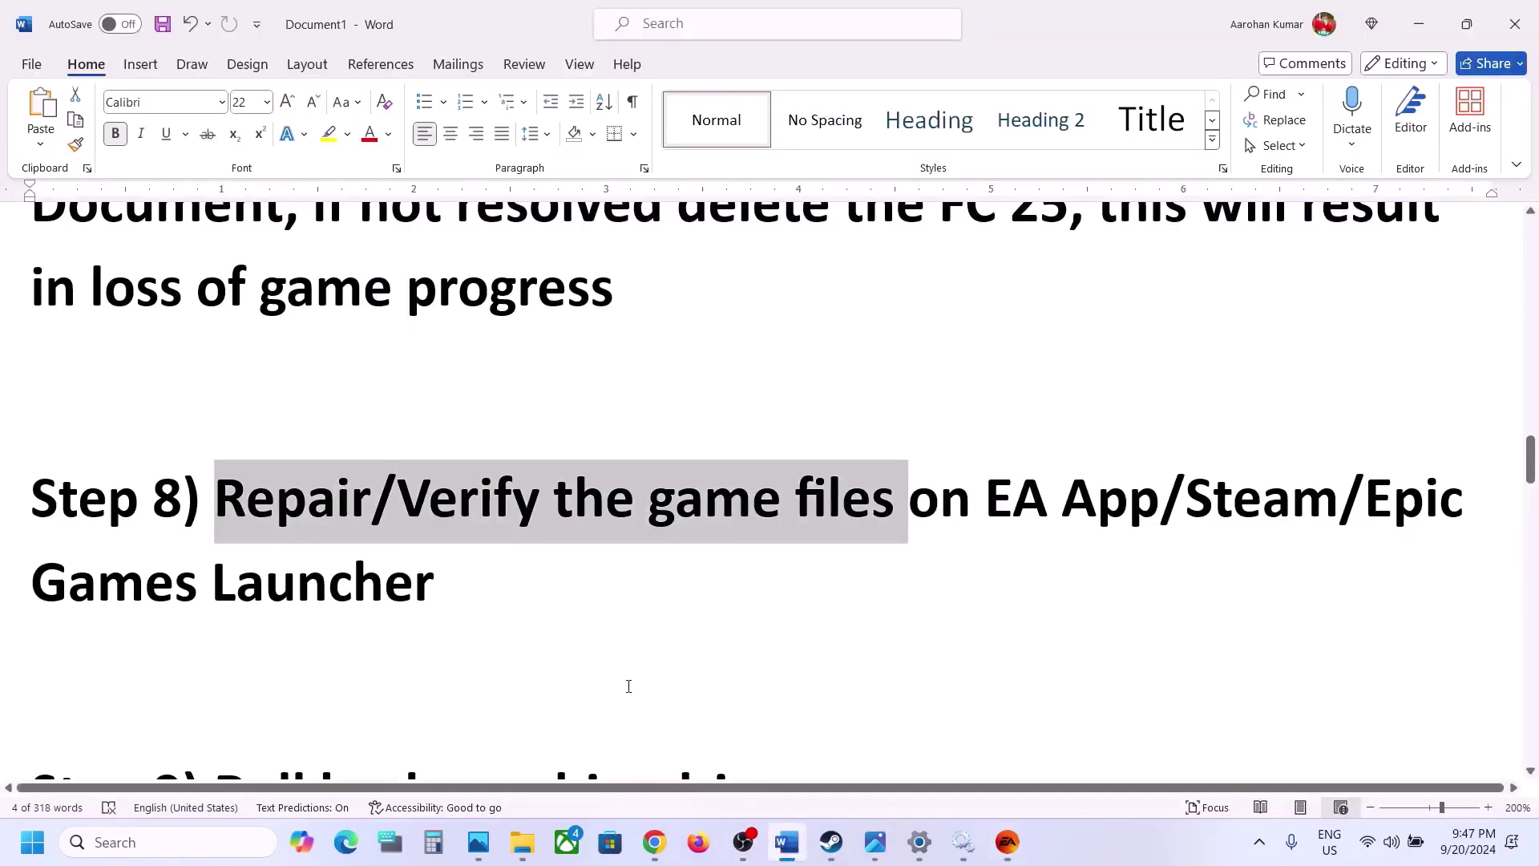
scroll(629, 686, down, 5)
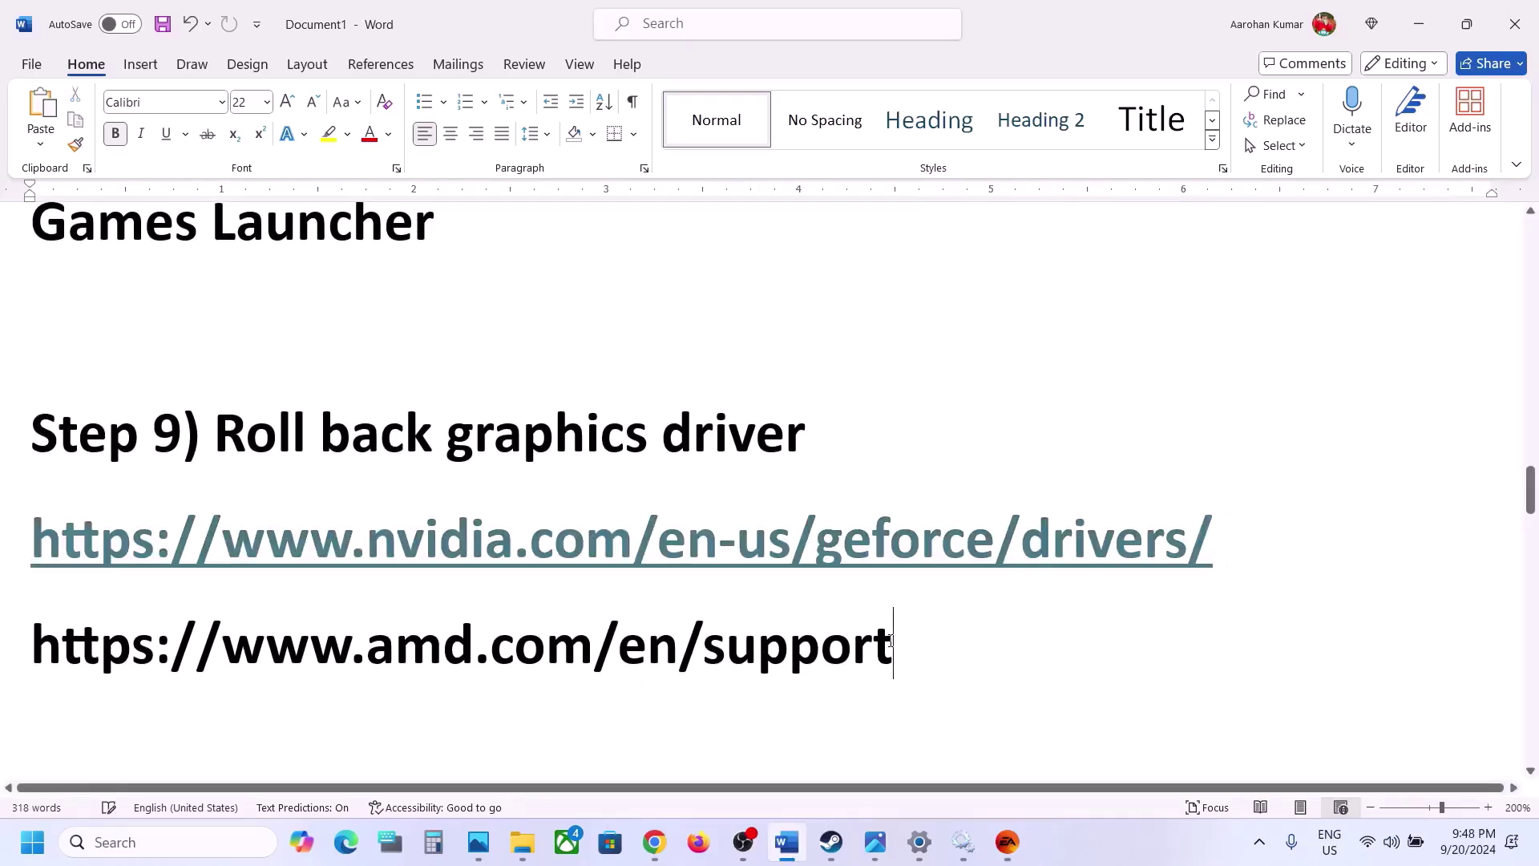
triple_click(1240, 529)
key(ctrl+c)
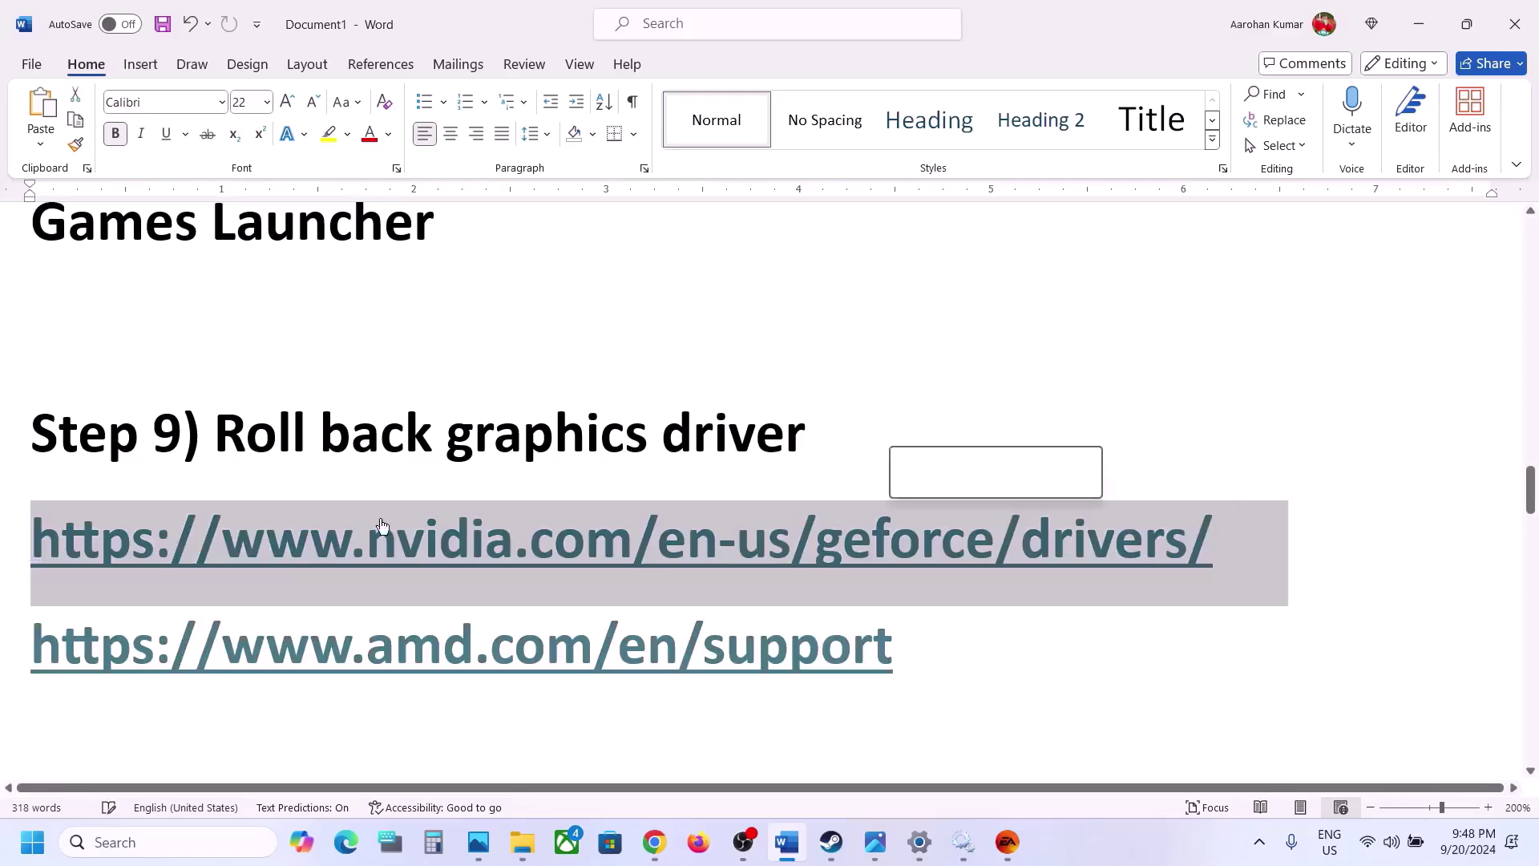
click(651, 841)
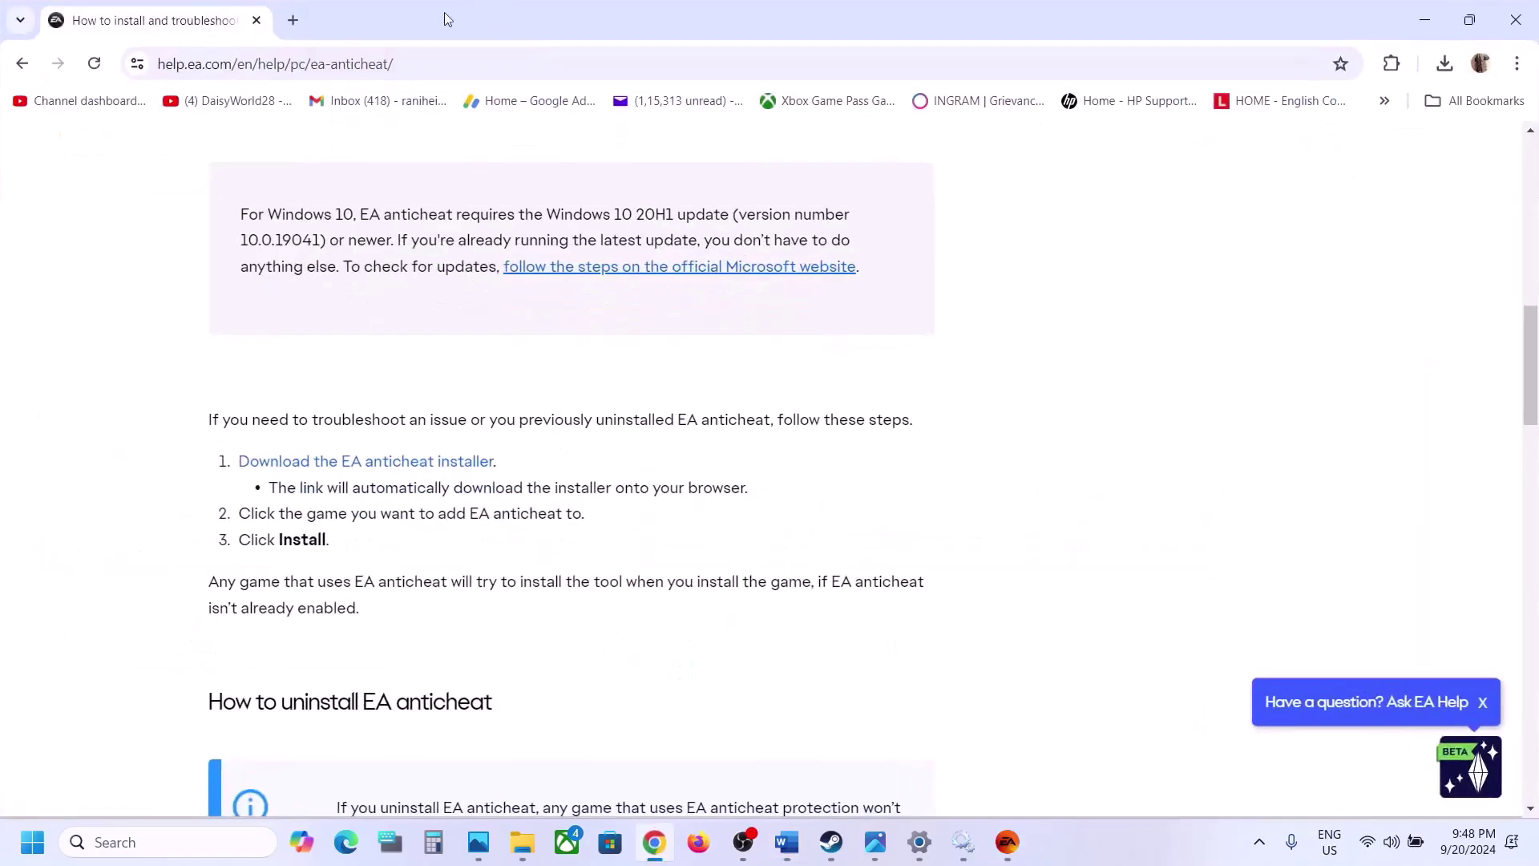
click(295, 20)
key(ctrl+v)
key(Return)
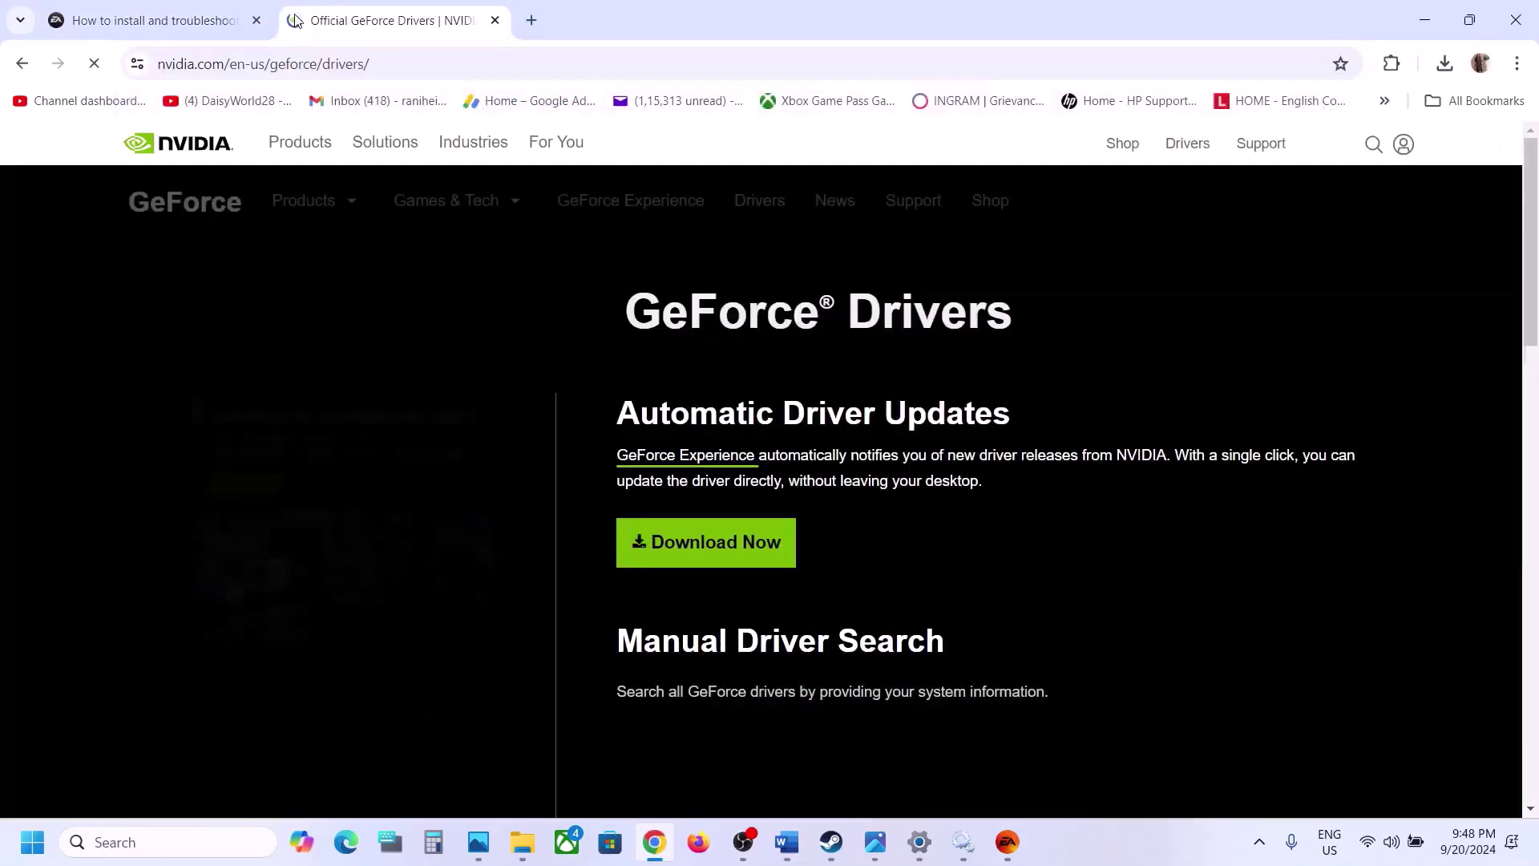
Run the manual driver search for the GeForce RTX 3050 Laptop GPU on Windows 11 and look through the driver versions.
scroll(699, 353, down, 5)
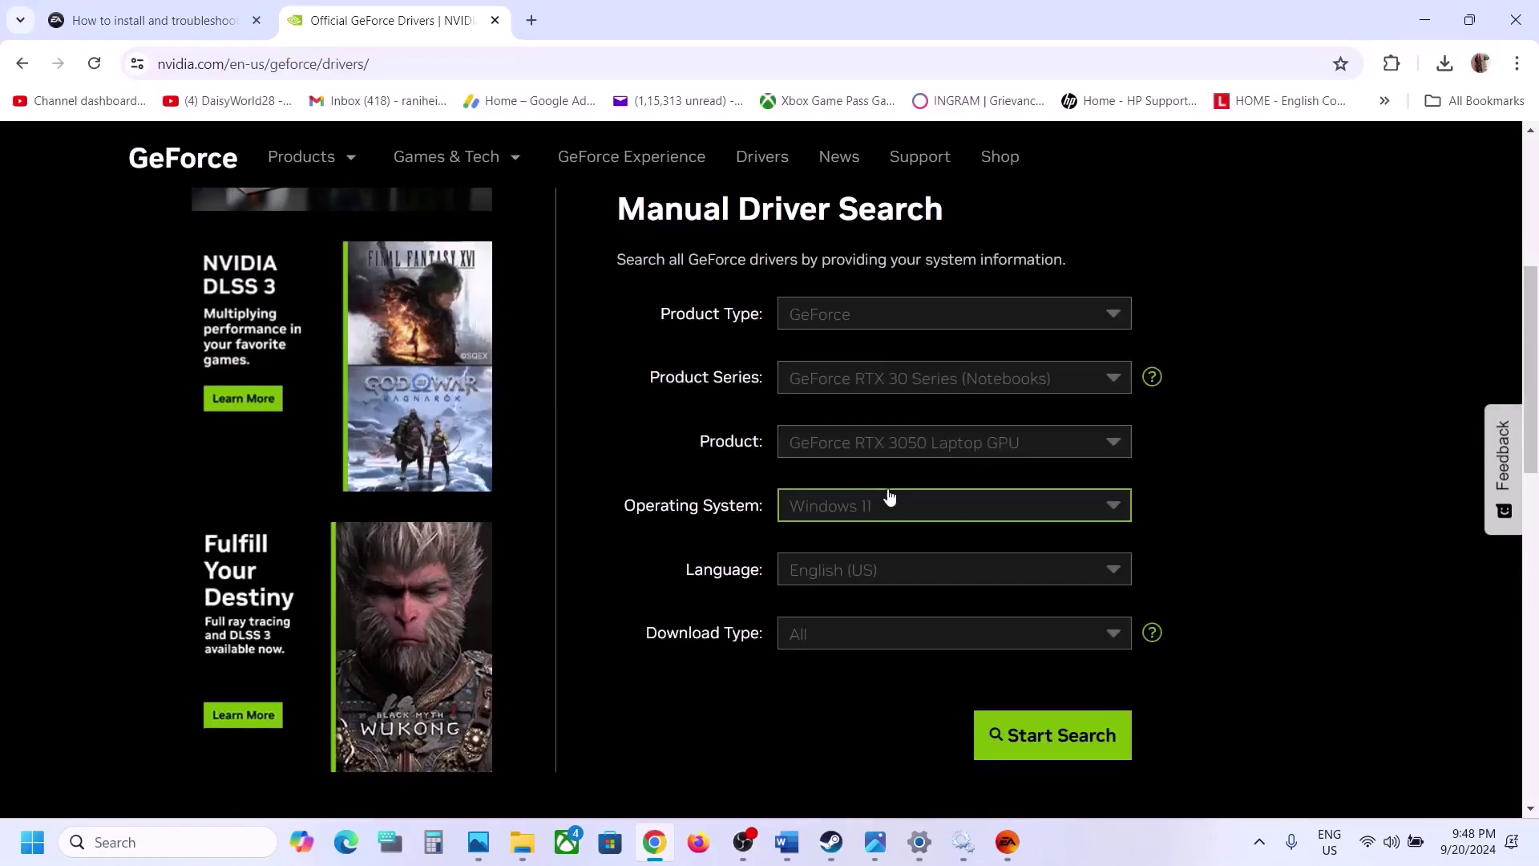
scroll(982, 542, down, 2)
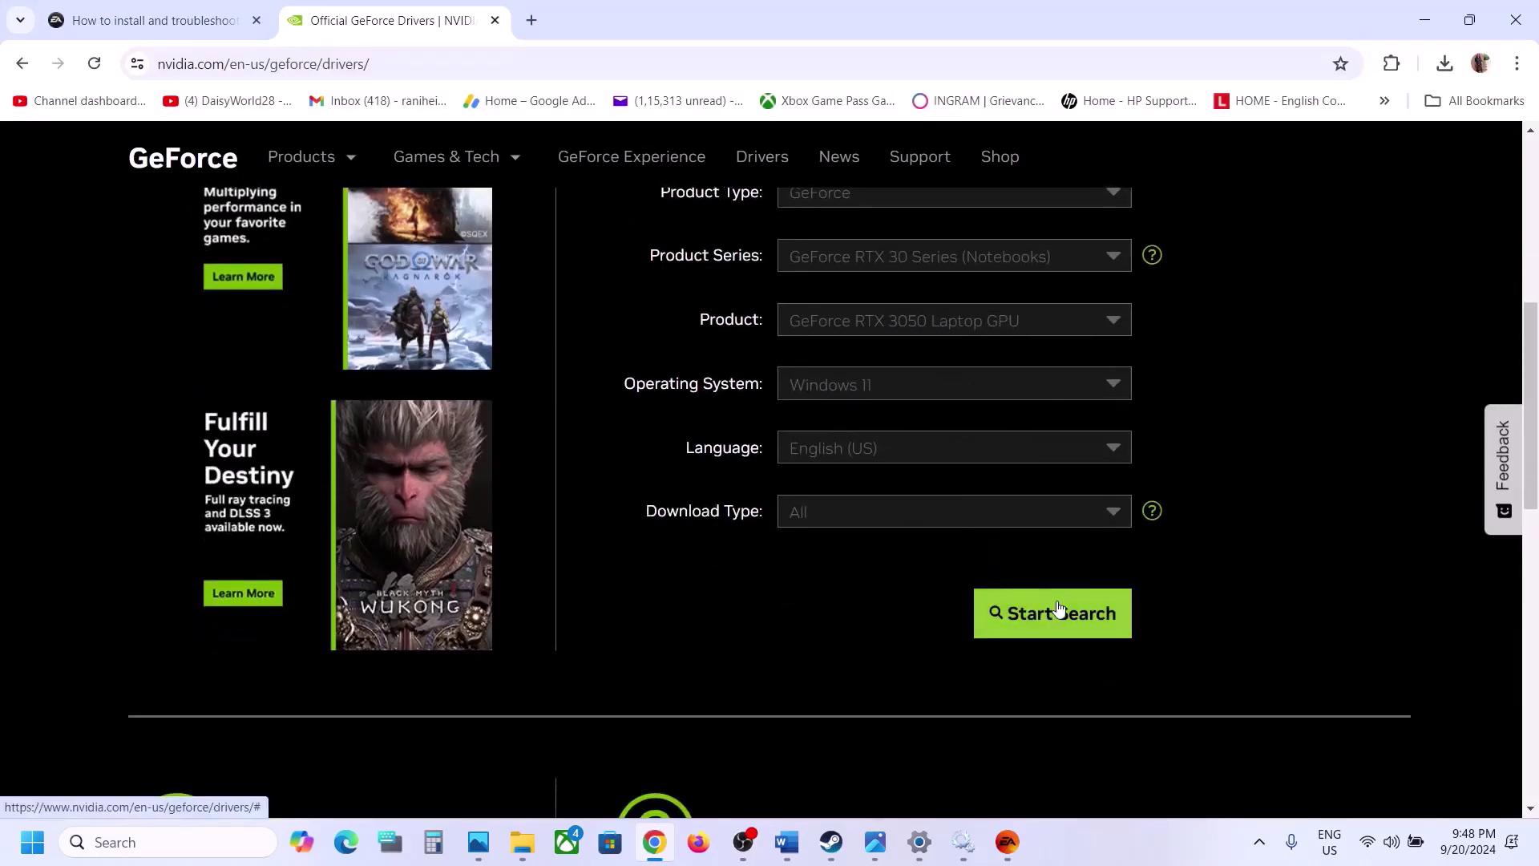
click(1089, 613)
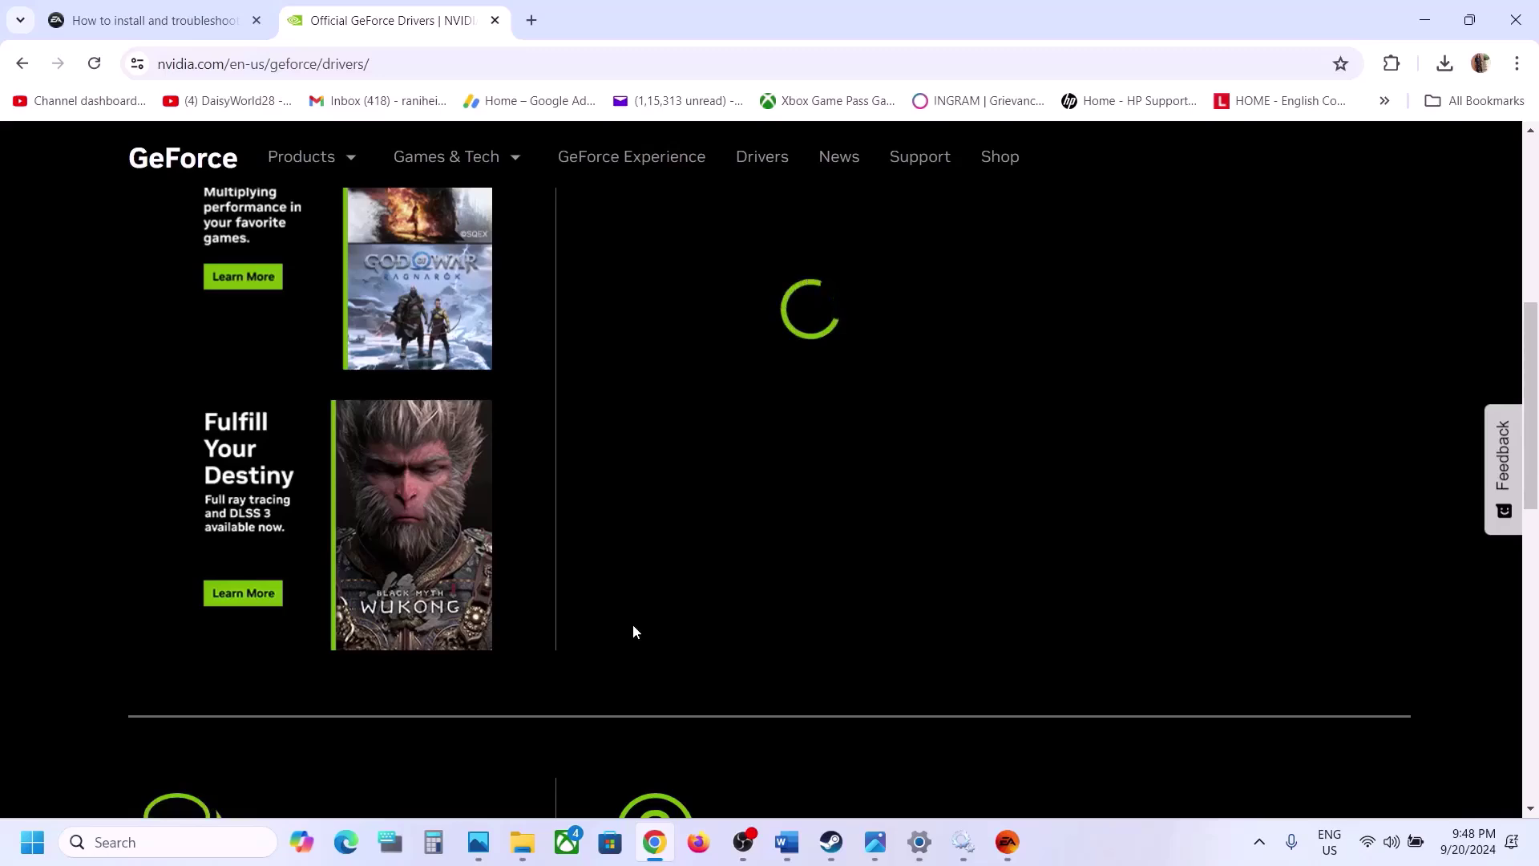
scroll(632, 632, down, 8)
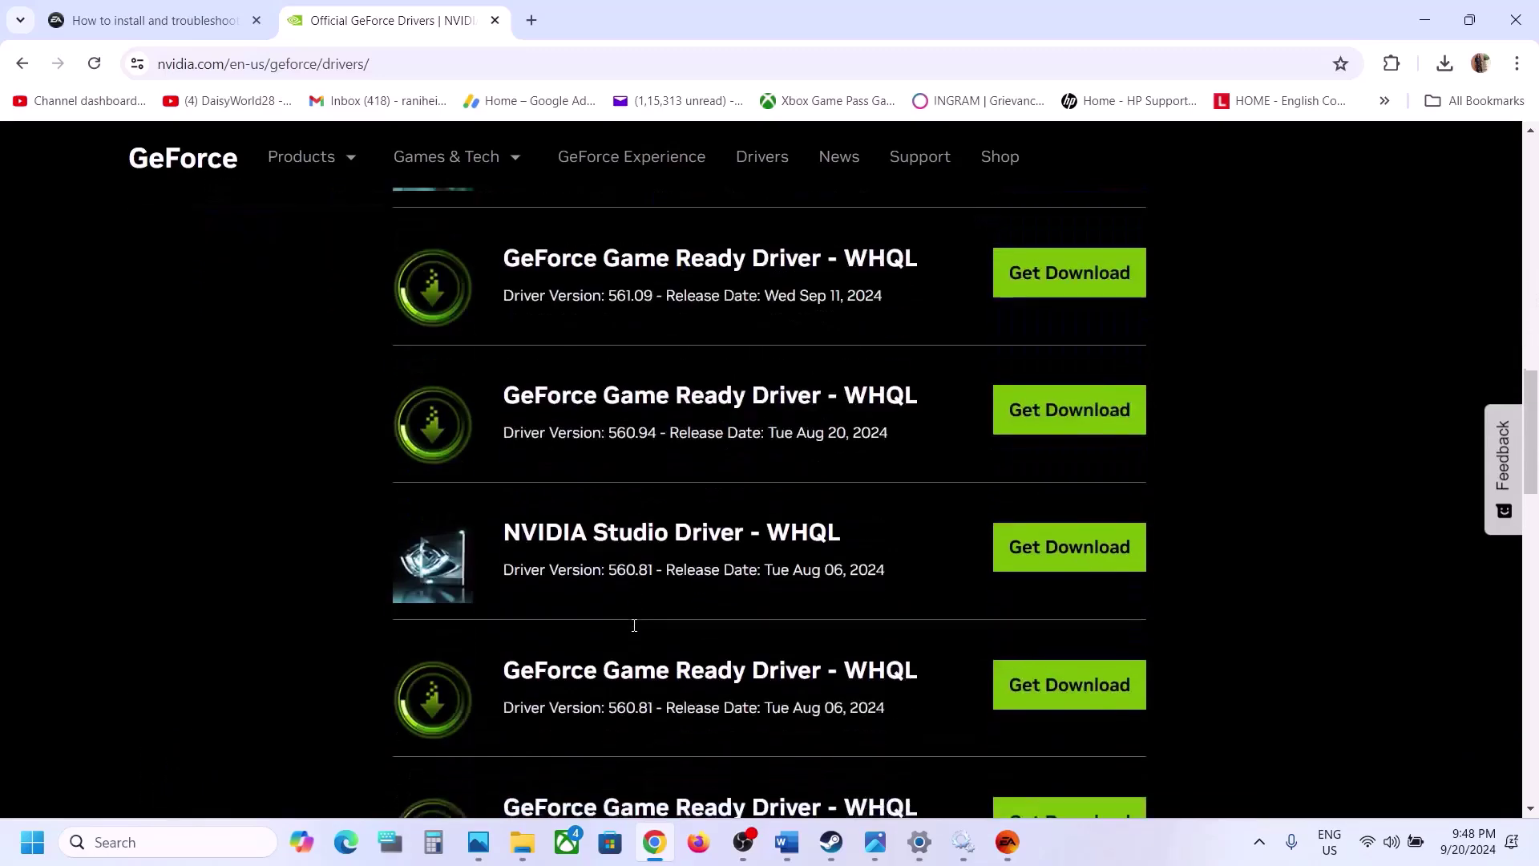
scroll(634, 625, up, 3)
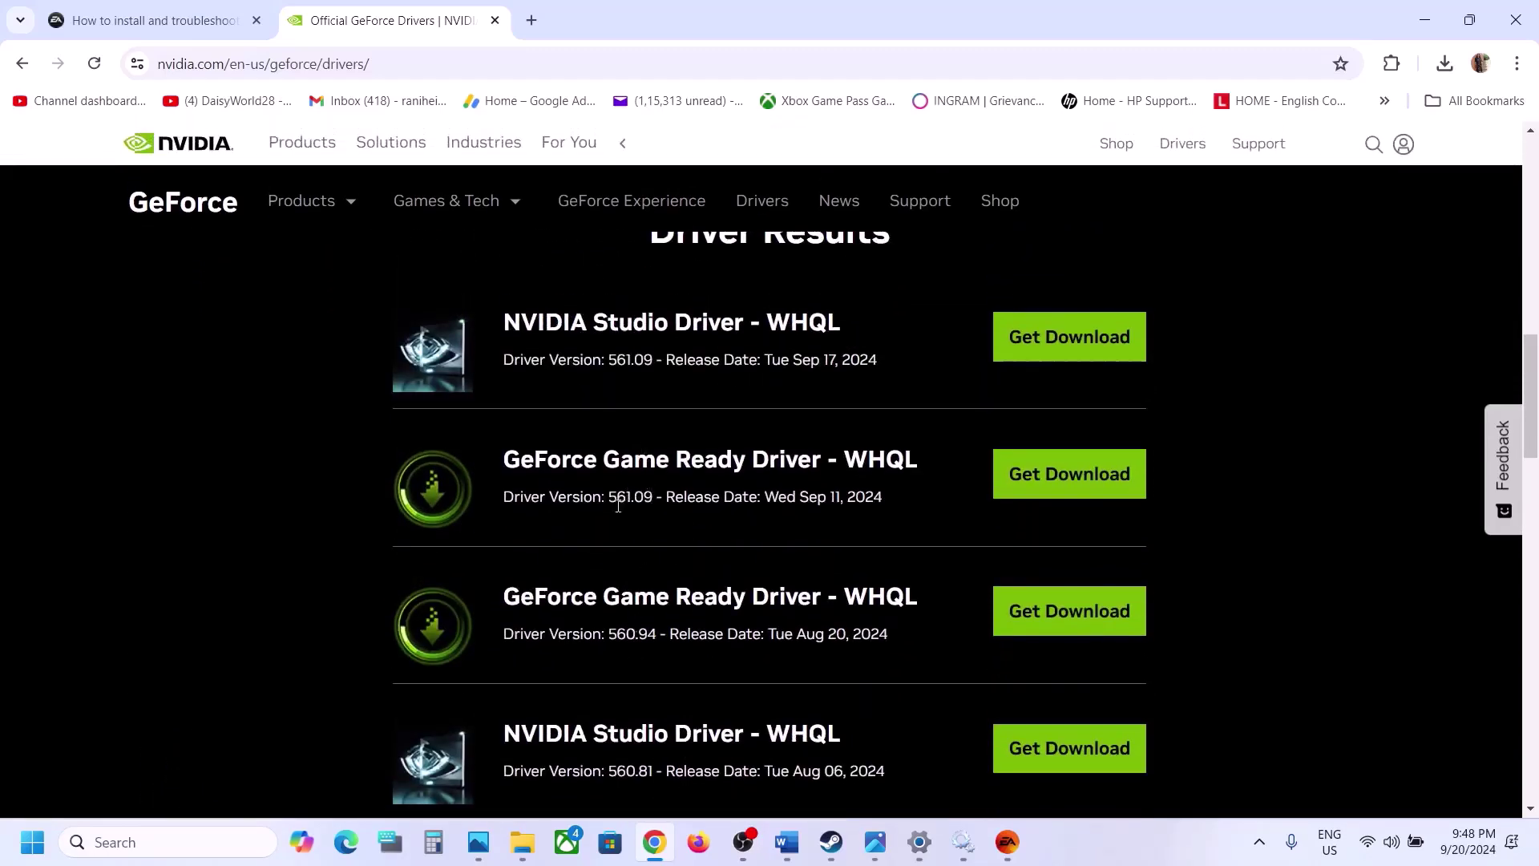